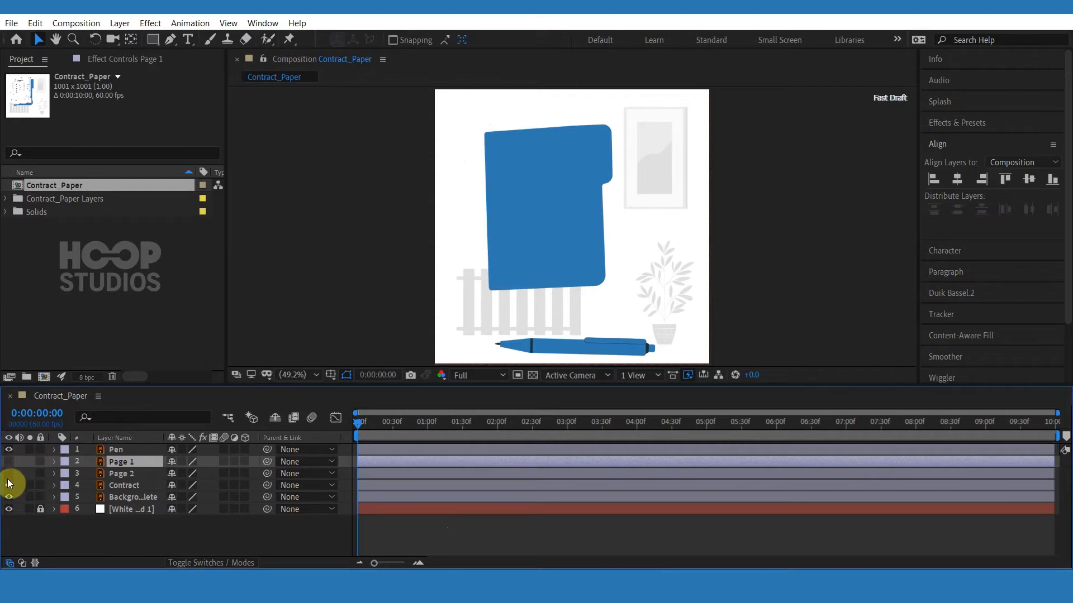
Toggle the Contract and page layers' visibility to inspect the artwork.
left_click(8, 485)
left_click(9, 485)
left_click(8, 473)
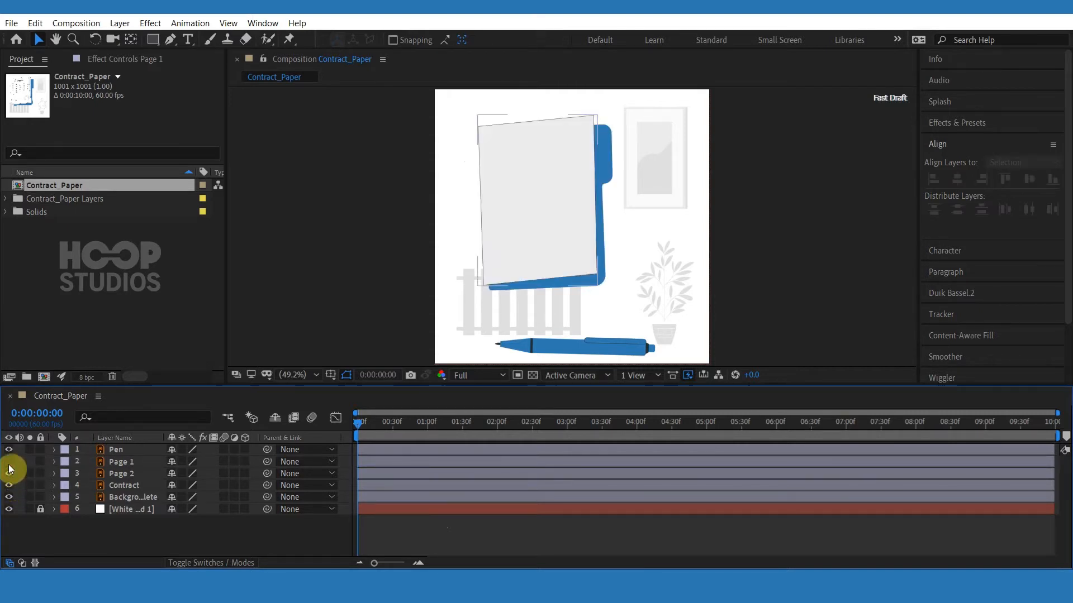
Select the Page 1 and Page 2 layers and parent both to the Contract layer.
left_click(117, 473)
left_click(122, 462, "ctrl")
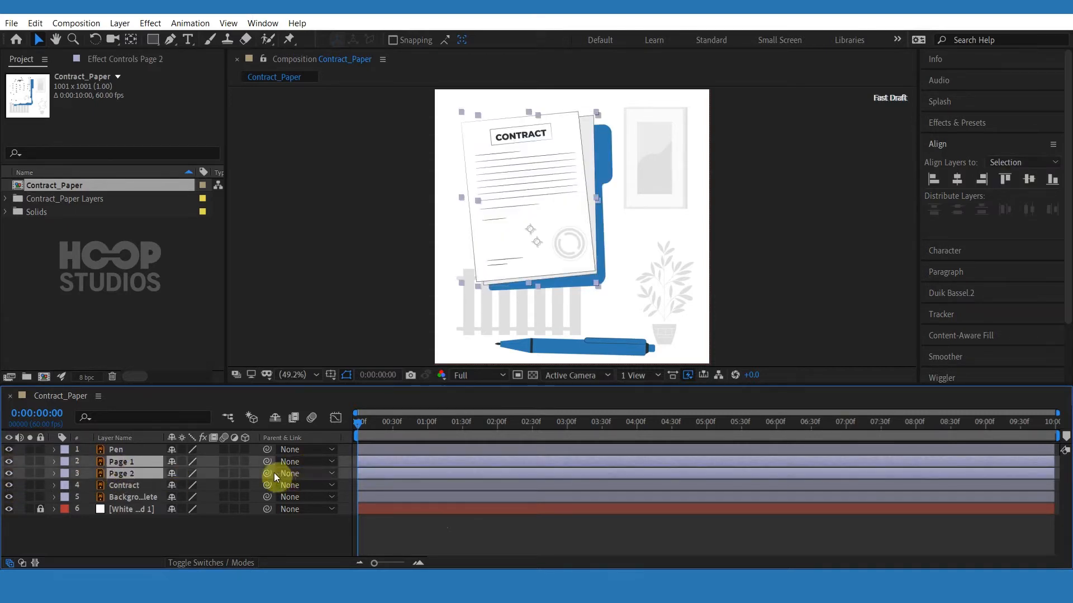
left_click_drag(270, 473, 122, 482)
left_click(122, 482, "ctrl")
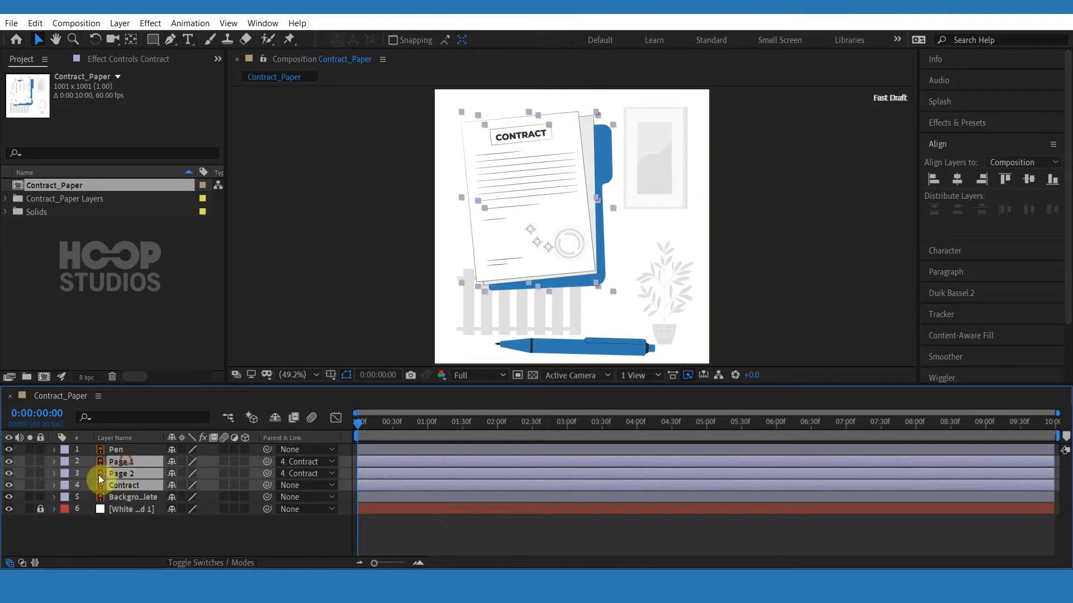
Give the Page 1, Page 2 and Contract layers the Blue label color and select Contract.
left_click(65, 486)
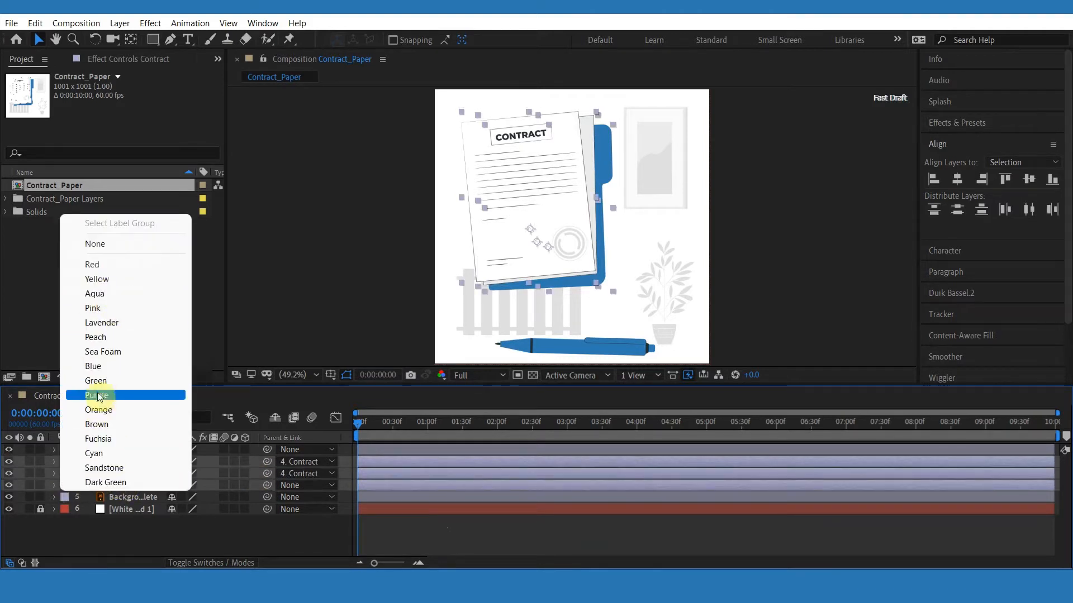
left_click(104, 366)
left_click(119, 484)
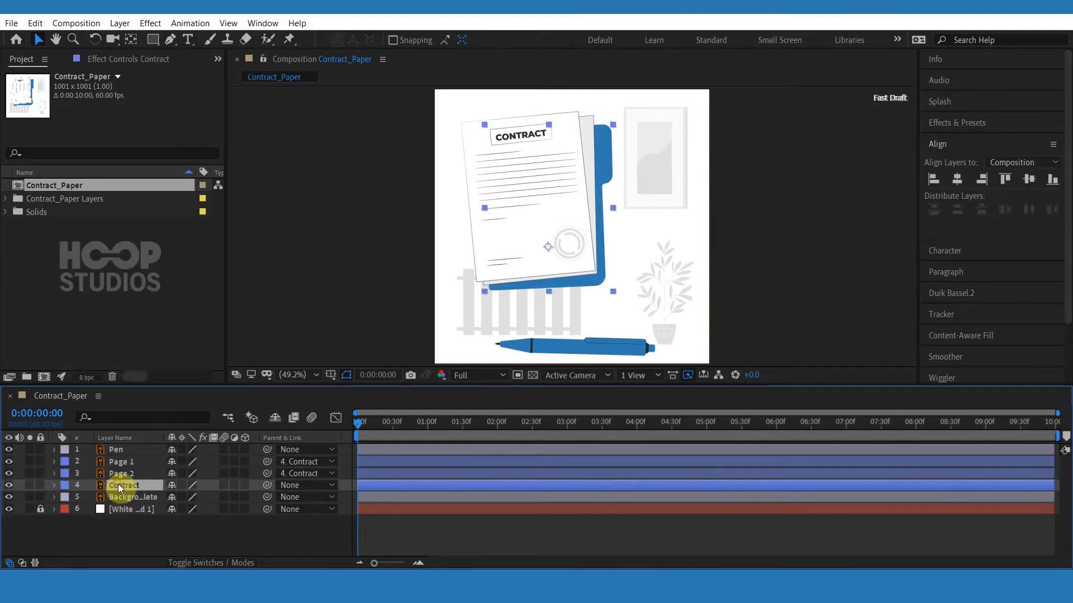
Set the Contract layer's anchor point on the stamp with the Pan Behind tool.
left_click(138, 41)
left_click(547, 249)
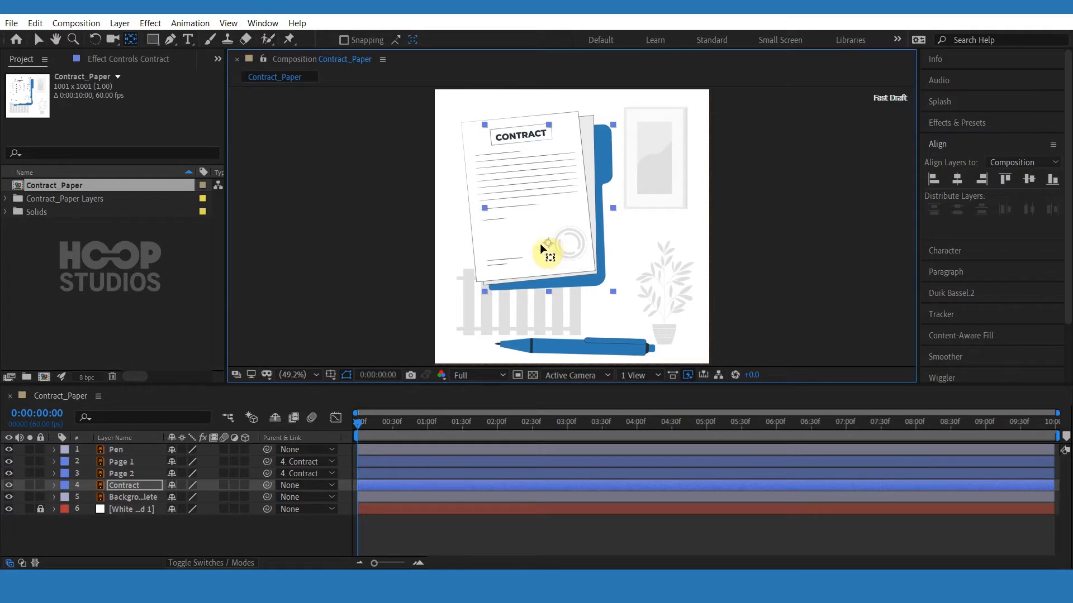
Hide the Pen layer and switch the timeline columns to show Modes.
left_click(10, 451)
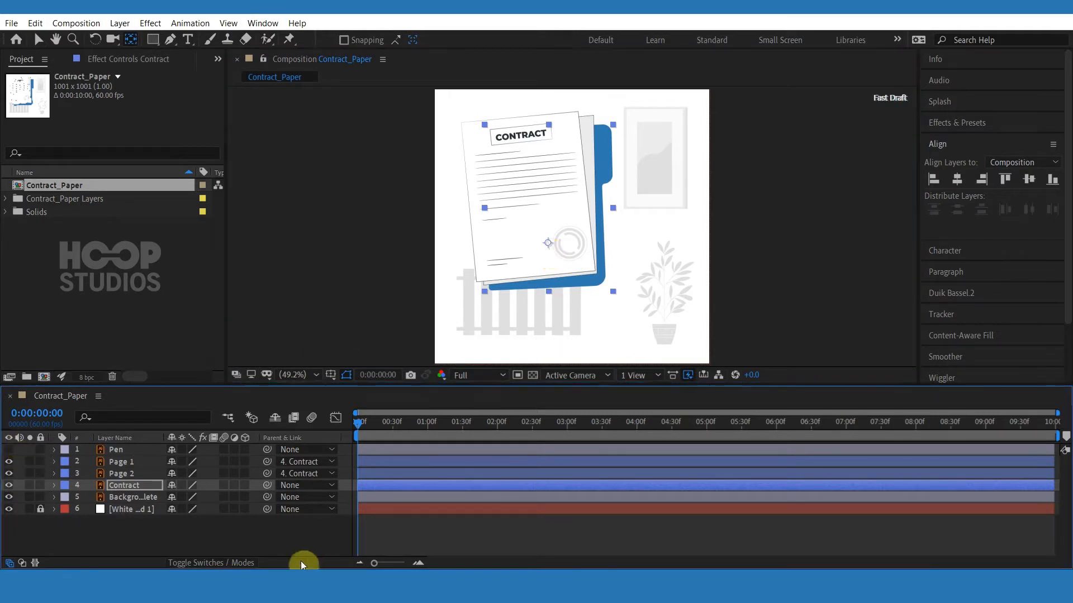
left_click(205, 562)
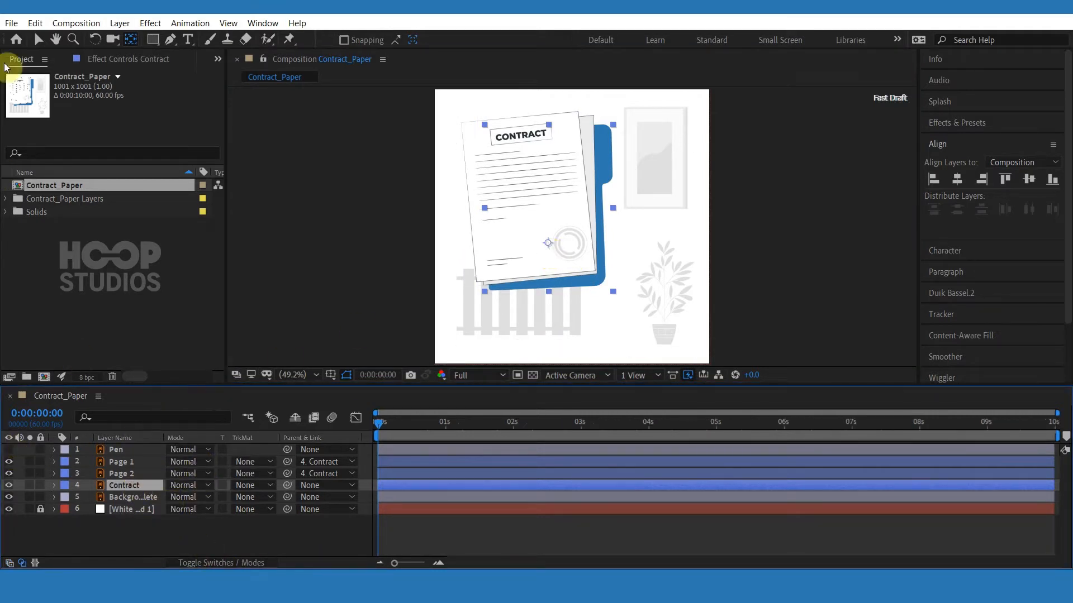
Reveal the Contract layer's Position and Rotation and keyframe both at 0:00:00:58.
left_click(39, 40)
left_click(122, 484)
key("p")
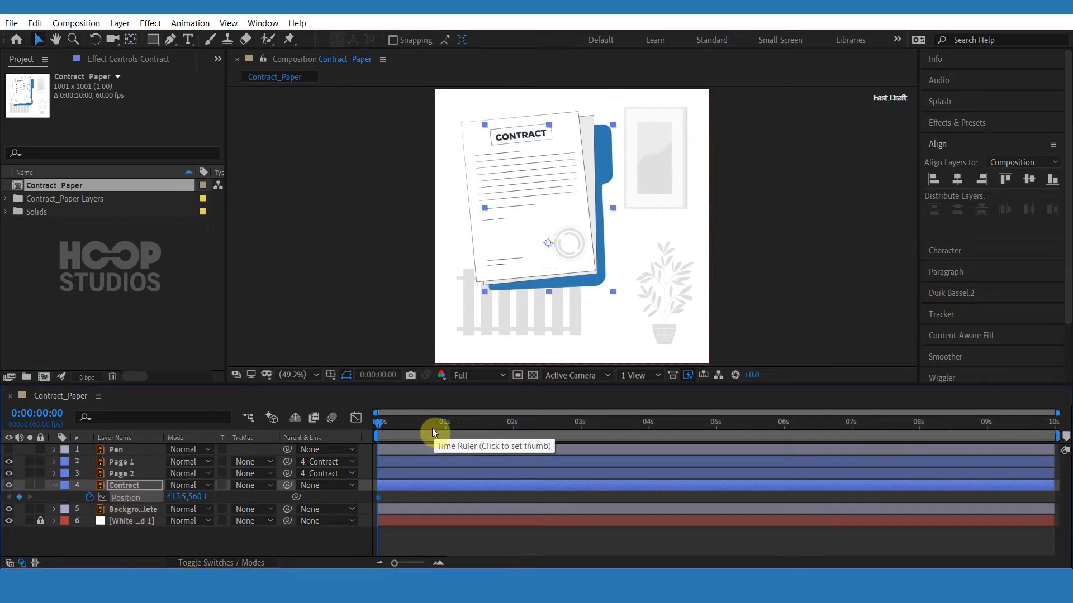
left_click(55, 485)
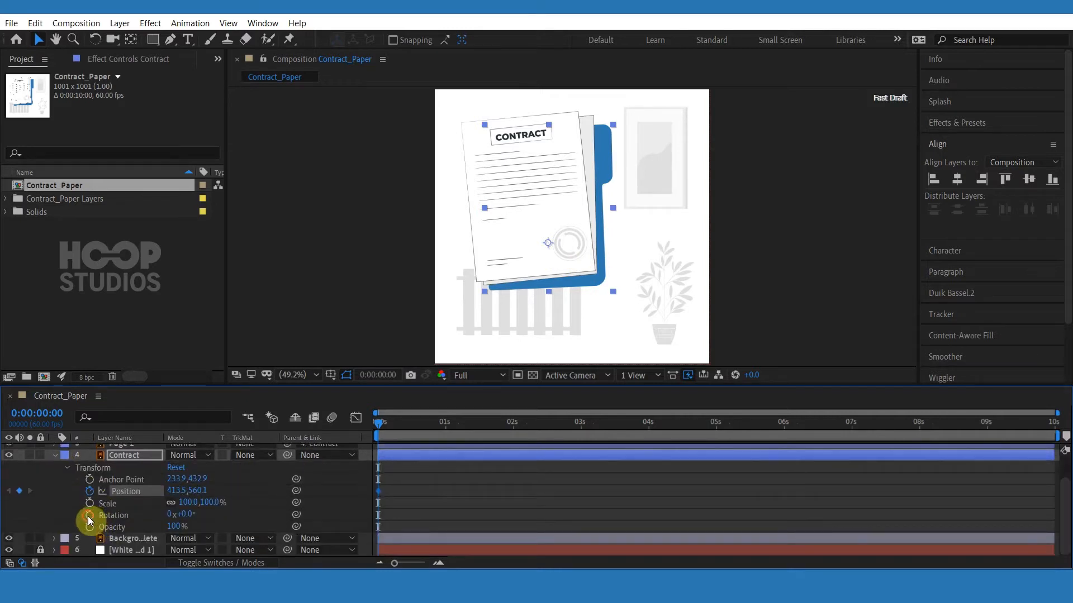
left_click(88, 515)
left_click_drag(397, 424, 443, 429)
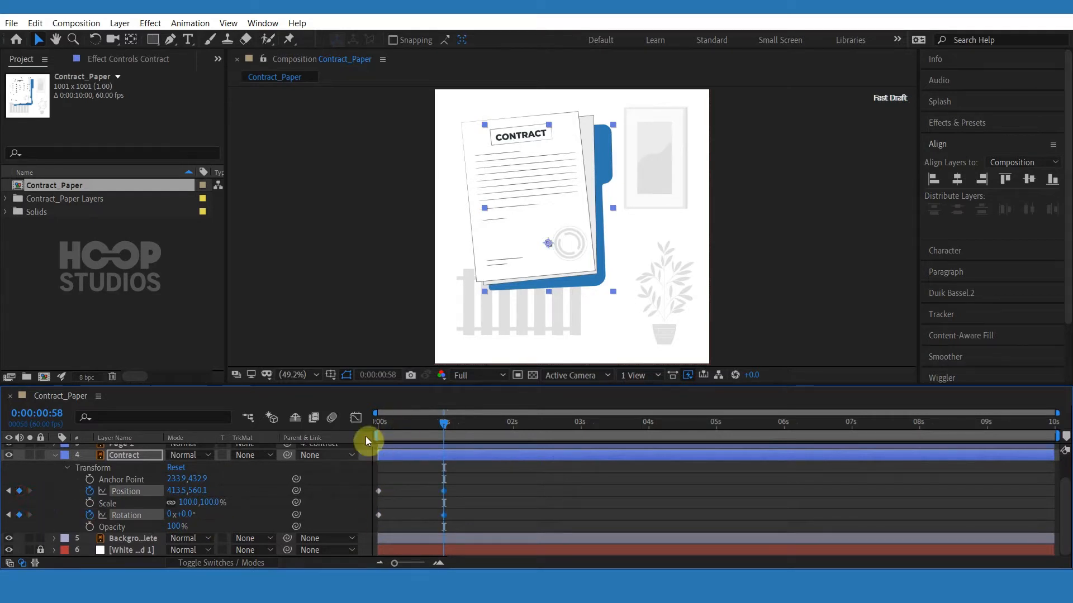
At the first frame, move the Contract off the composition's right side and rotate it 24°.
key("Home")
left_click_drag(611, 160, 841, 180)
mouse_move(184, 515)
left_mouse_down()
mouse_move(210, 510)
mouse_move(200, 512)
left_mouse_up()
left_click_drag(845, 266, 844, 267)
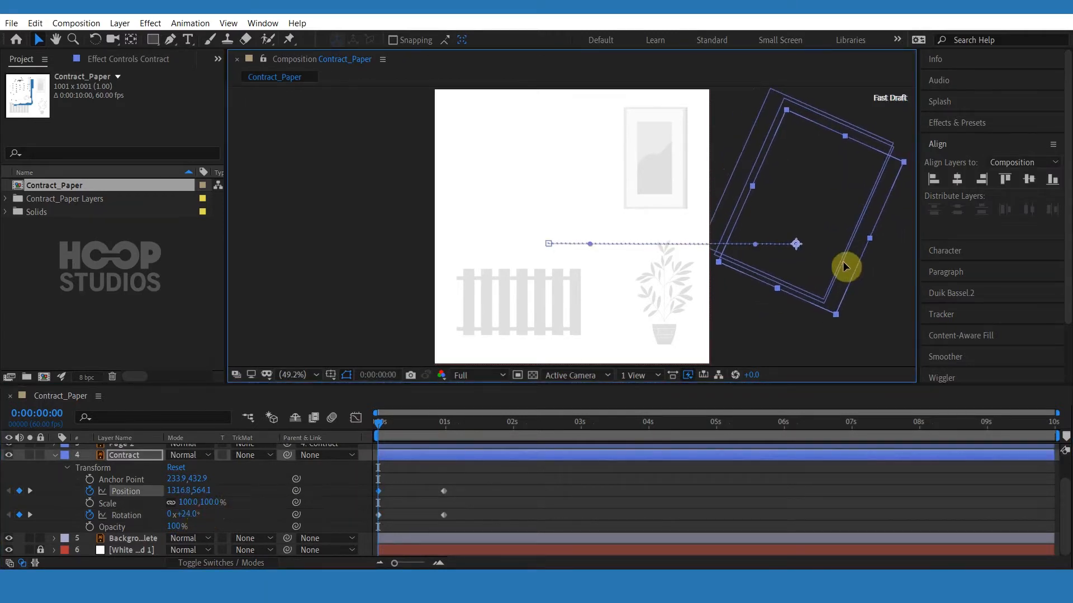
Curve the Contract's motion path by pulling its Bezier handles upward.
left_click_drag(755, 244, 741, 221)
left_click_drag(590, 244, 600, 220)
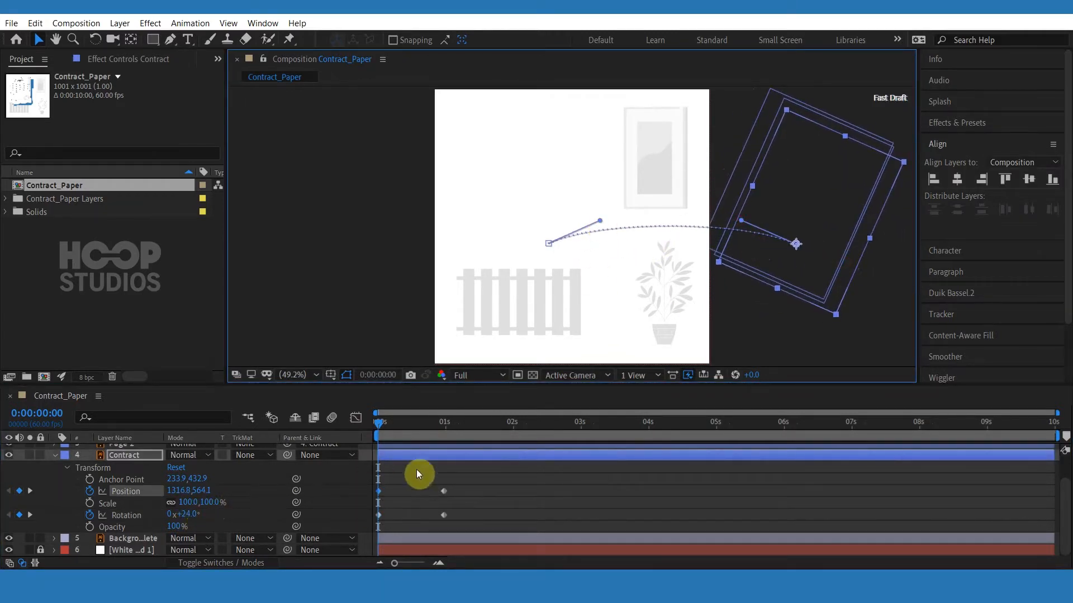
Set the Contract's end Rotation keyframe at 0:00:00:58 to -4°.
left_click(445, 424)
left_click_drag(193, 514, 173, 515)
left_click_drag(435, 485, 448, 519)
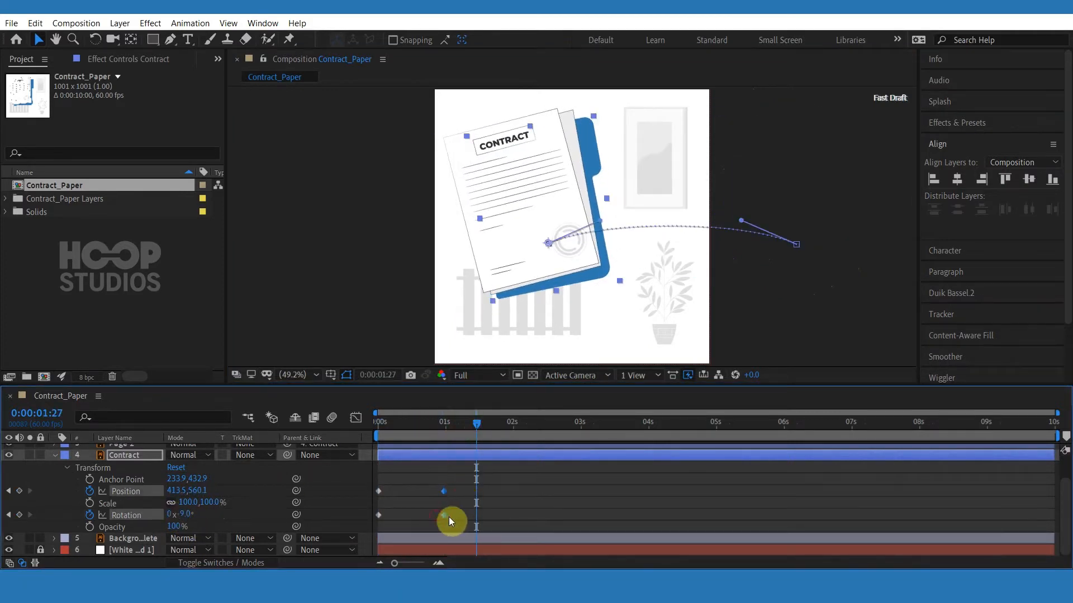
left_click(444, 504)
left_click(444, 425)
left_click_drag(189, 520, 192, 512)
left_click(504, 488)
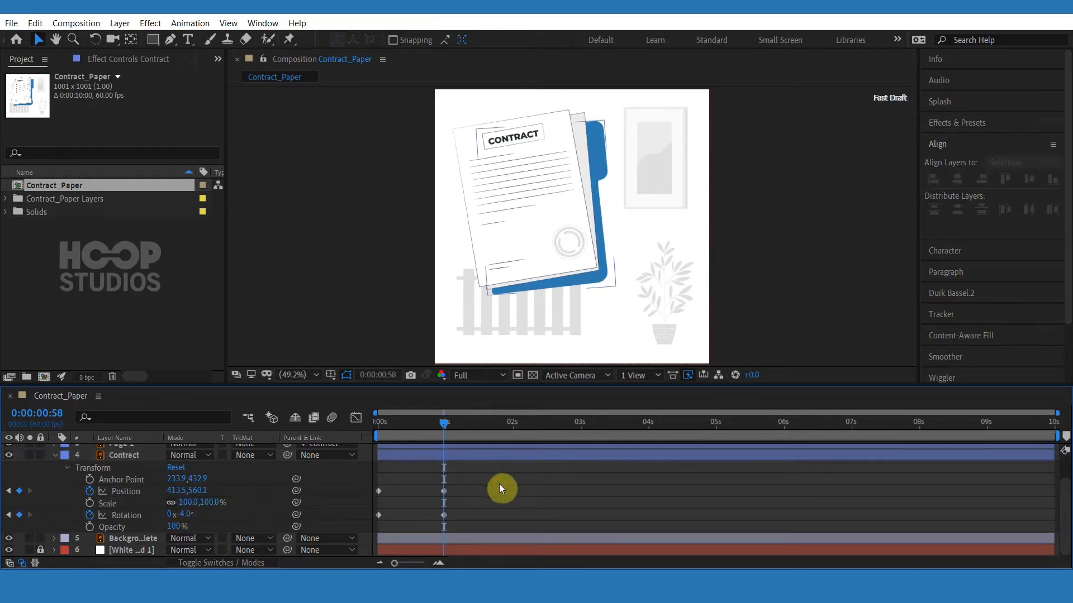
Select all of the Contract's Position and Rotation keyframes and apply Easy Ease.
mouse_move(383, 424)
left_mouse_down()
mouse_move(446, 422)
mouse_move(379, 427)
left_mouse_up()
left_click(467, 492)
left_click_drag(467, 491, 335, 520)
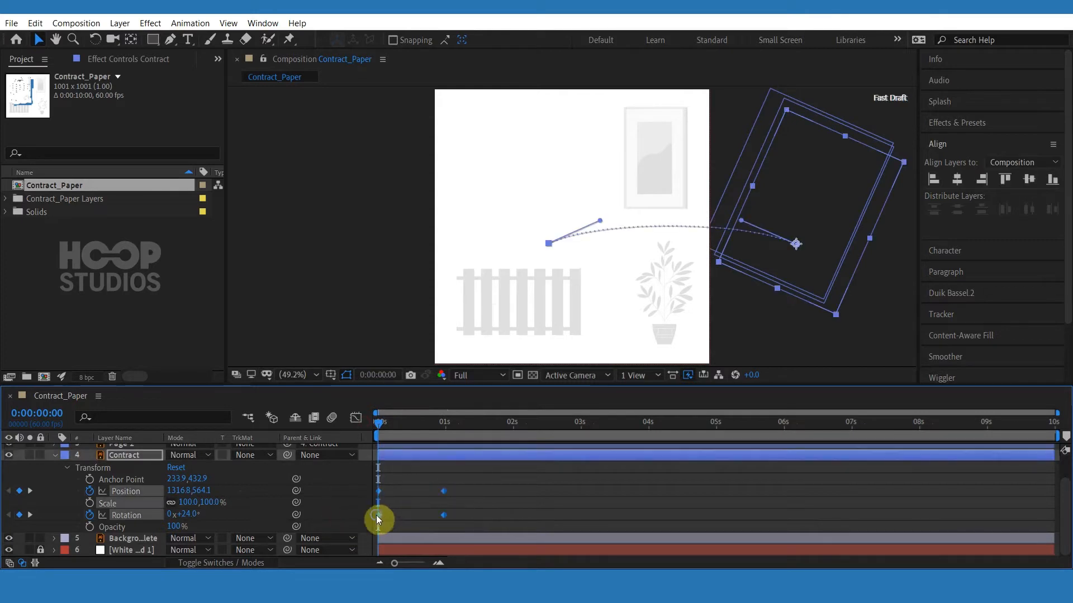
right_click(378, 515)
mouse_move(435, 506)
left_click(581, 419)
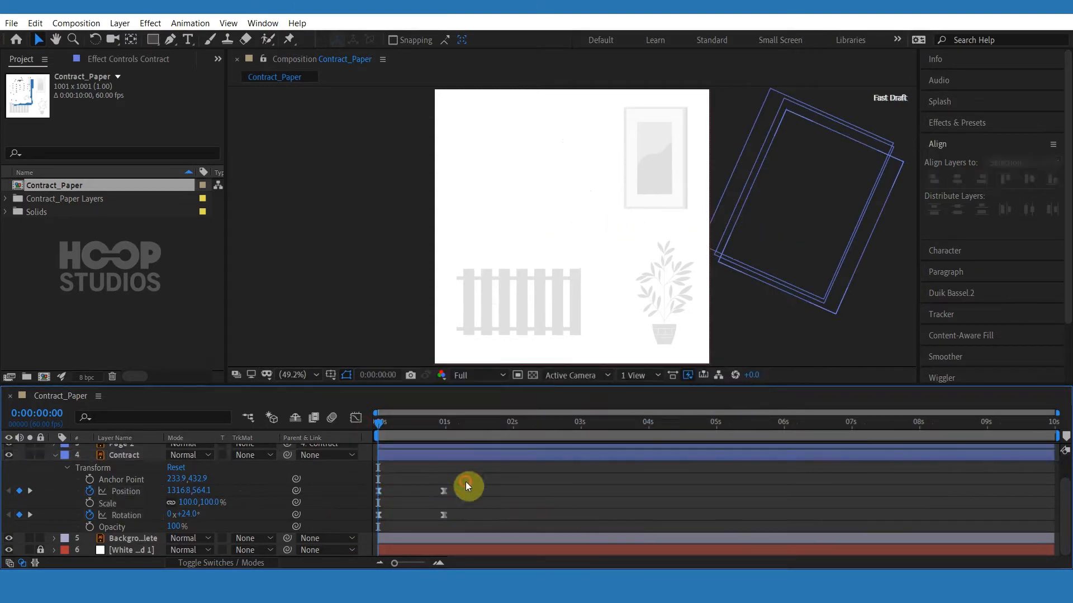
Reshape the Contract's speed curve in the Graph Editor for a fast start and slow settle.
left_click(355, 418)
left_click_drag(464, 486, 414, 522)
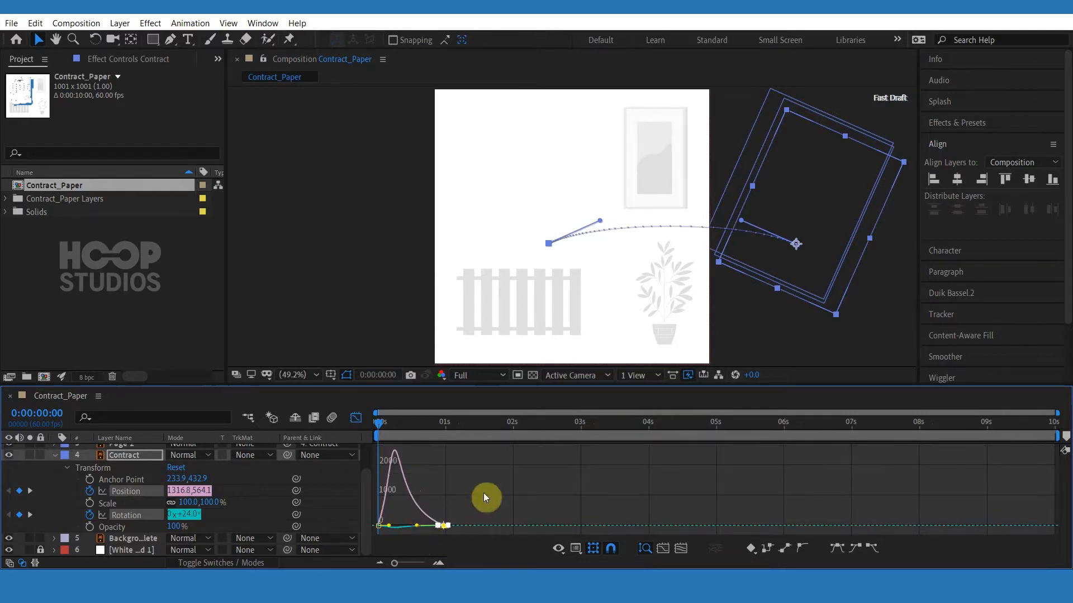
left_click(484, 493)
left_click(356, 419)
Preview the animation and move the Contract's starting Position and Rotation keyframes later.
left_click(505, 507)
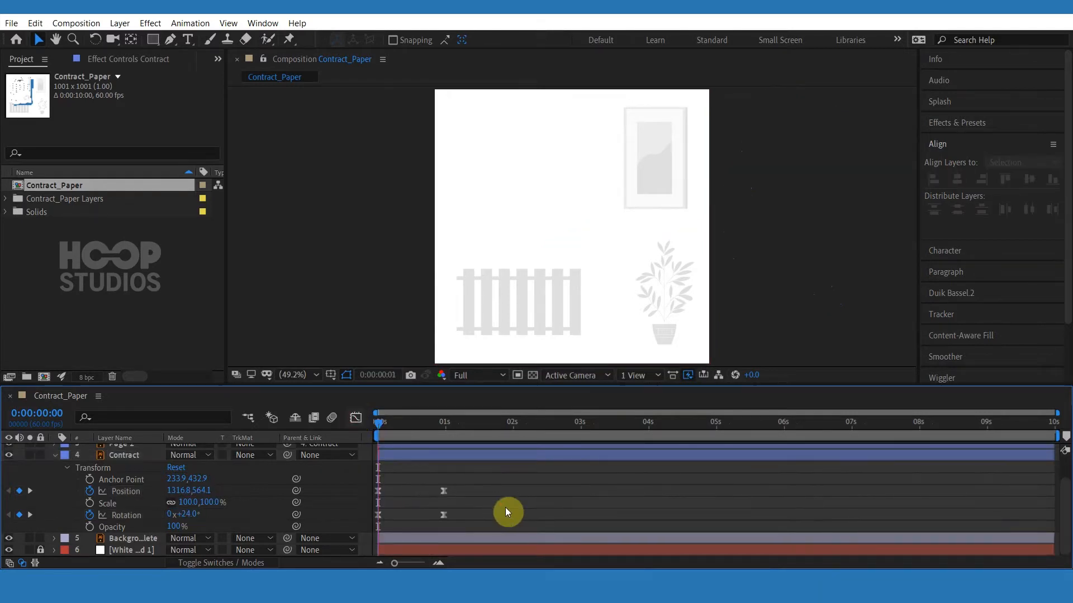
key("space")
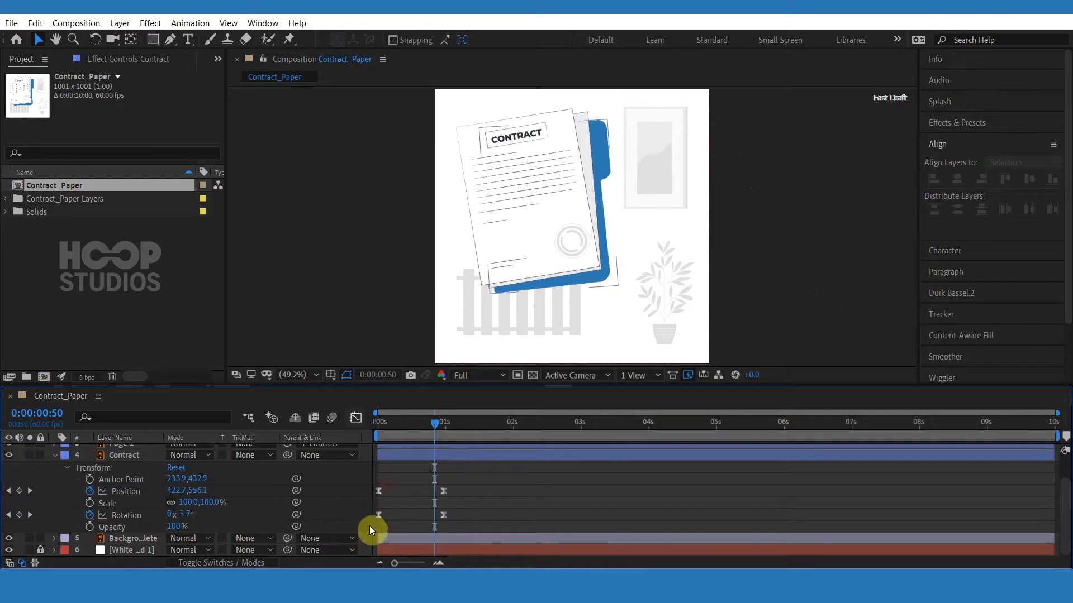
left_click_drag(369, 526, 407, 519)
left_click_drag(407, 420, 365, 427)
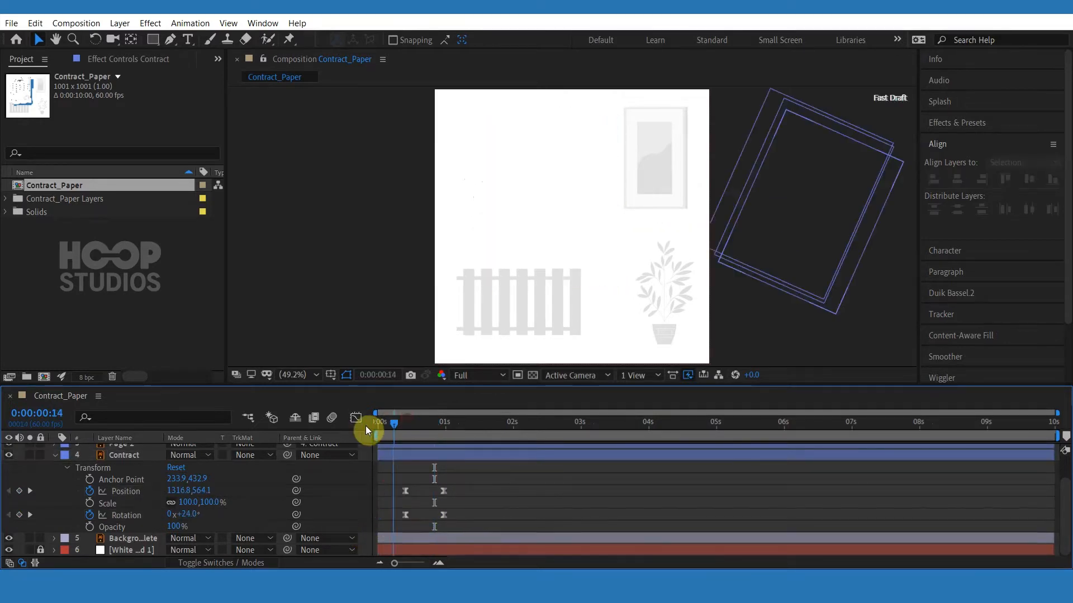
key("space")
left_click(377, 430)
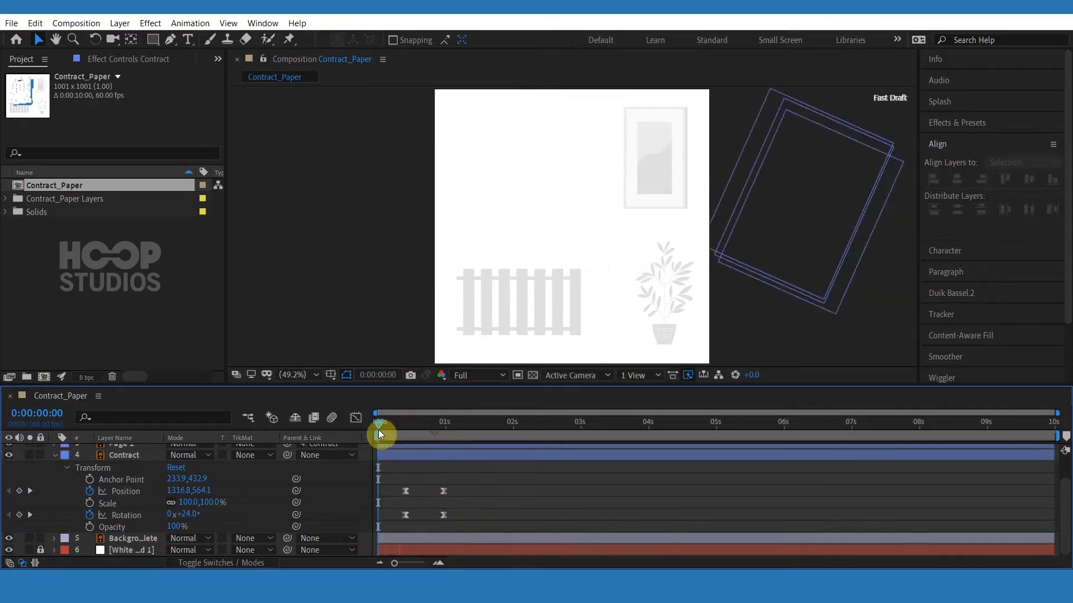
Move the Contract's end keyframes slightly later and scrub through the animation.
left_click_drag(444, 515, 451, 514)
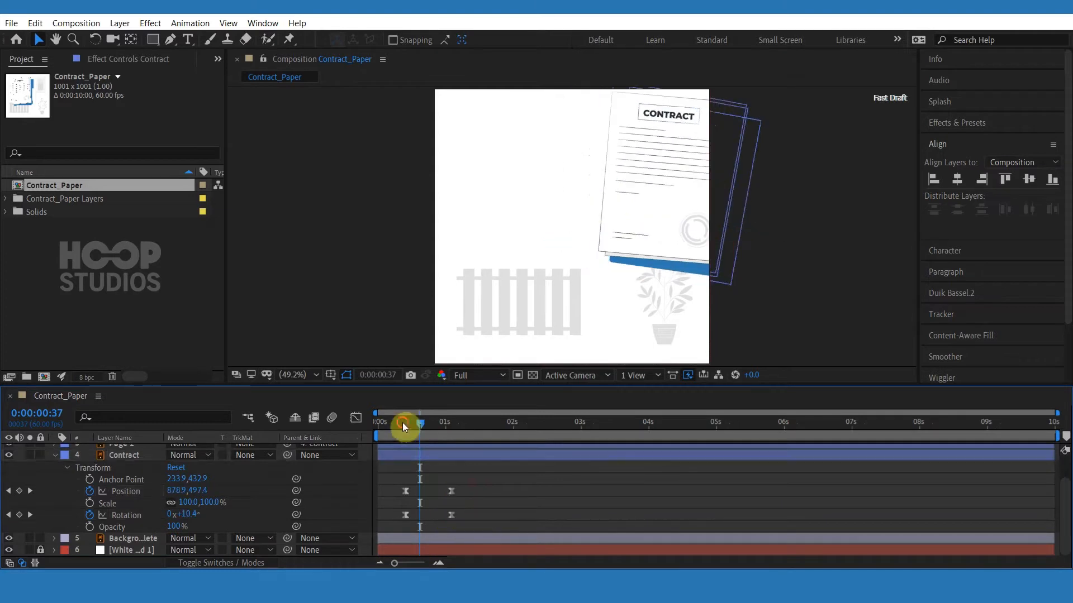
left_click_drag(402, 422, 391, 424)
left_click(416, 445)
Apply the CC Page Turn effect to the Page 1 layer.
scroll(418, 462, "up", 2)
left_click(136, 461)
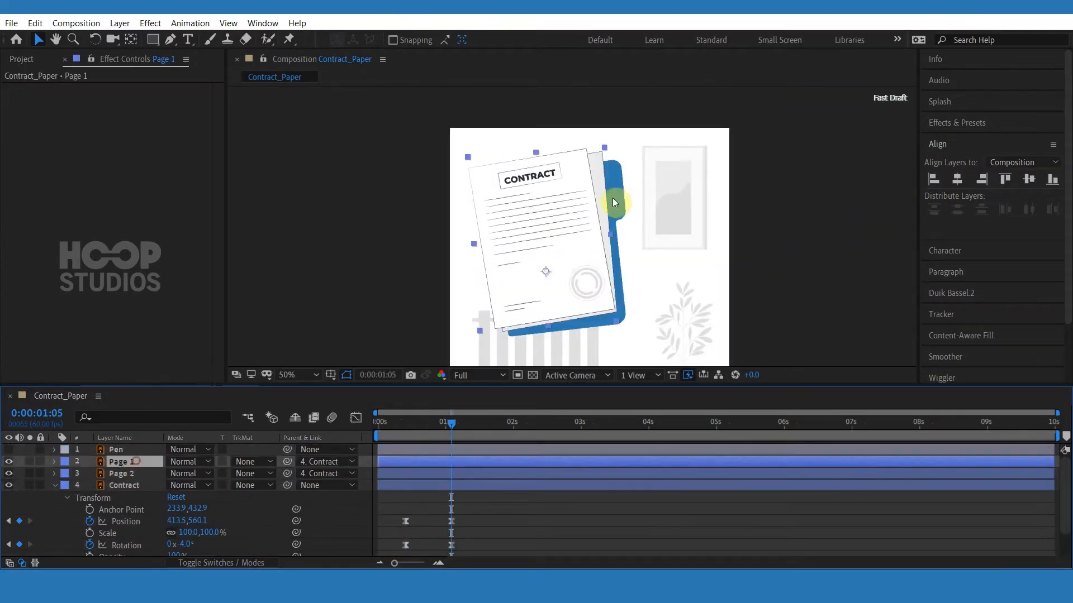
key("ctrl+space")
type("cc pag")
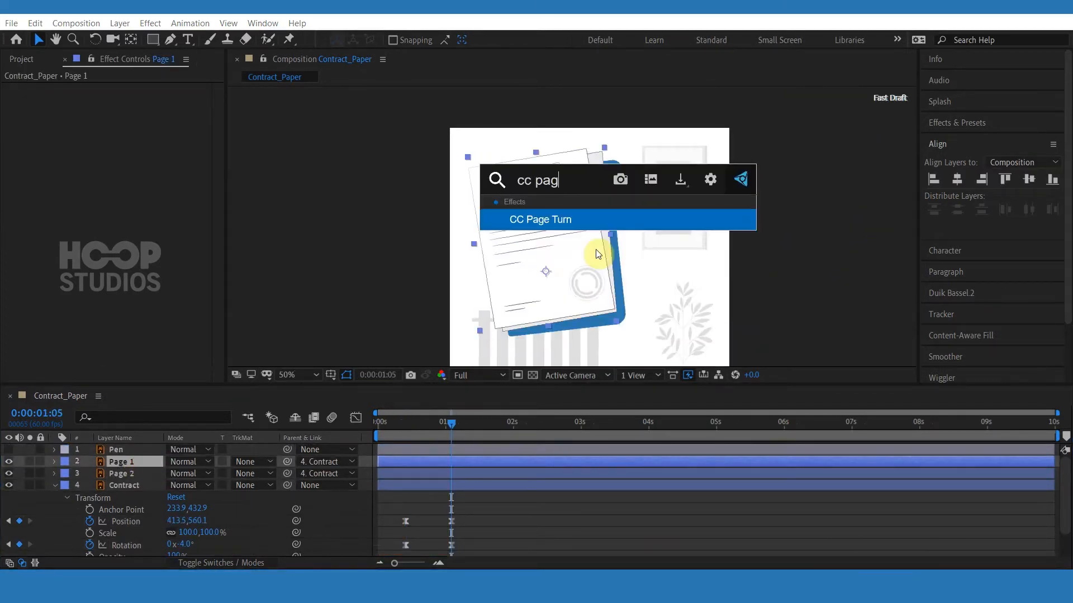
left_click(524, 214)
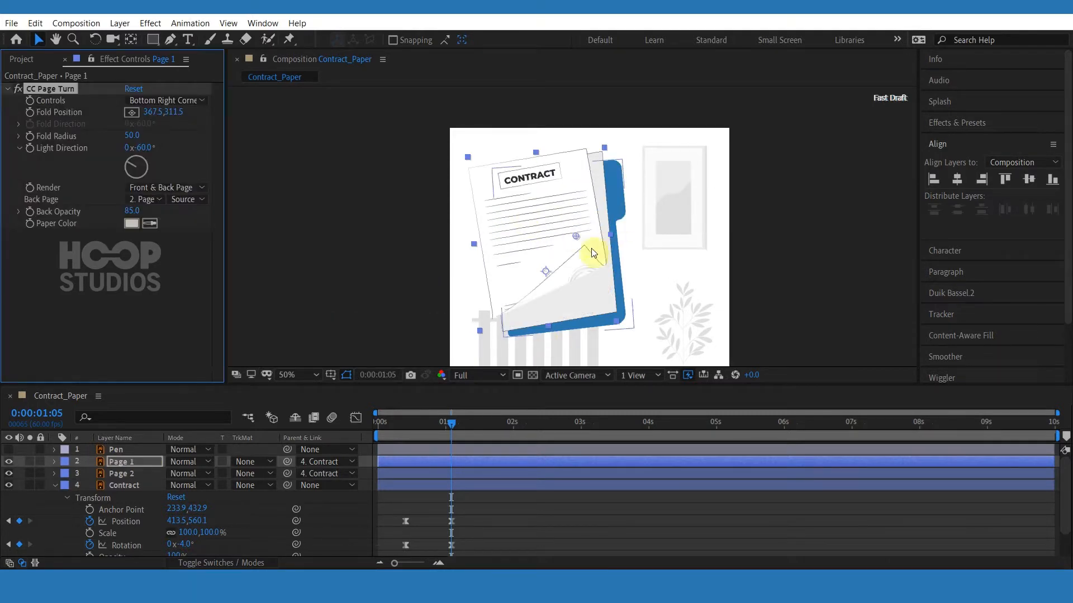
Set CC Page Turn's controls to Top Left Corner and drag the fold to curl the page's top-left corner.
left_click_drag(588, 249, 584, 284)
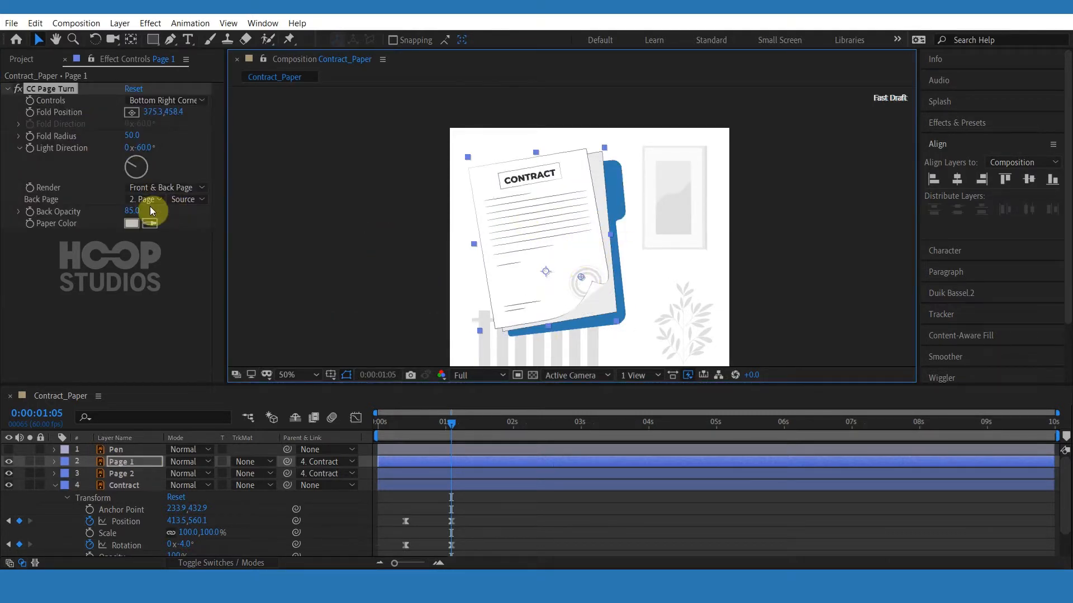
left_click(177, 103)
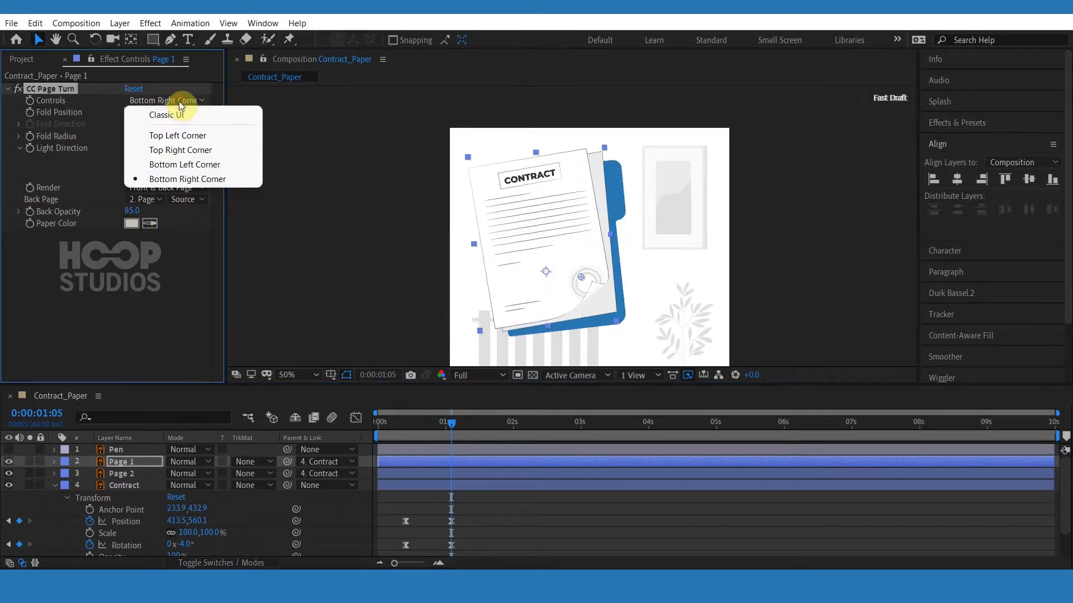
left_click(204, 138)
left_click_drag(577, 275, 552, 189)
Set the page turn's Back Page to None.
scroll(552, 190, "up", 3)
scroll(515, 208, "down", 2)
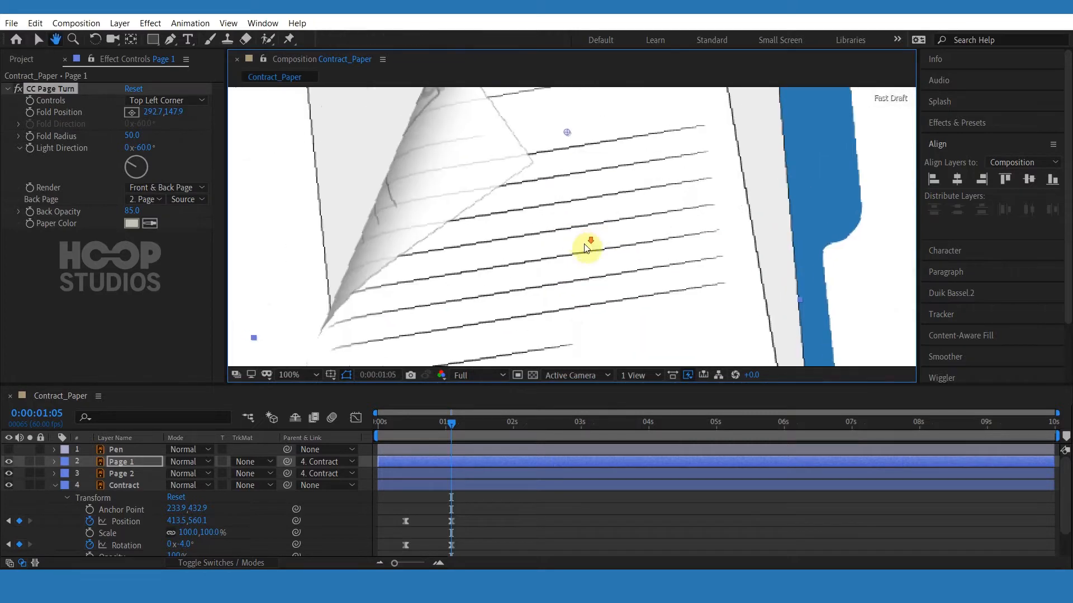
left_click(156, 198)
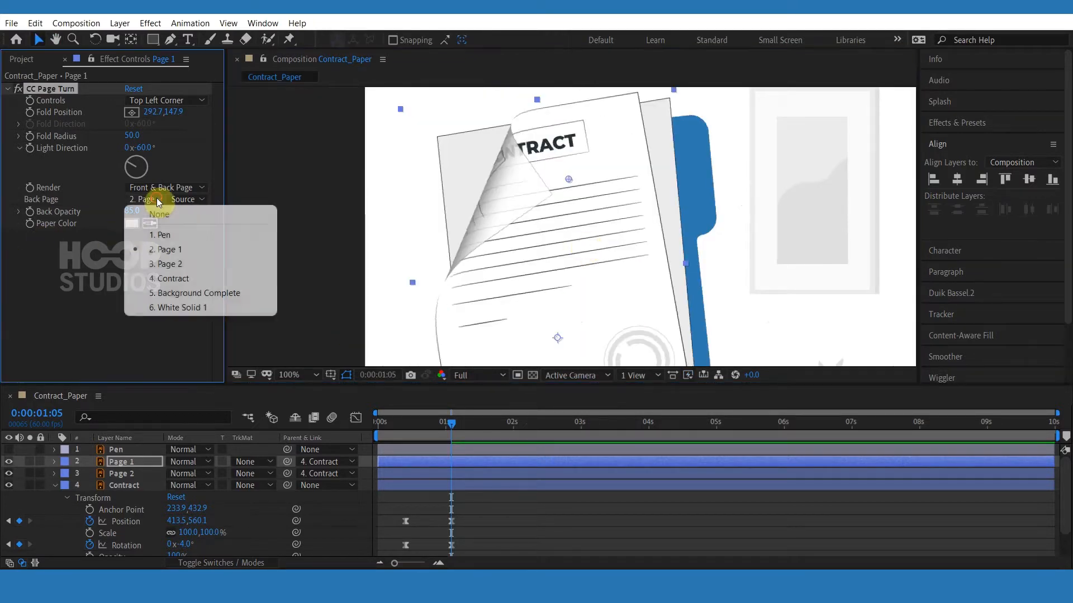
left_click(157, 213)
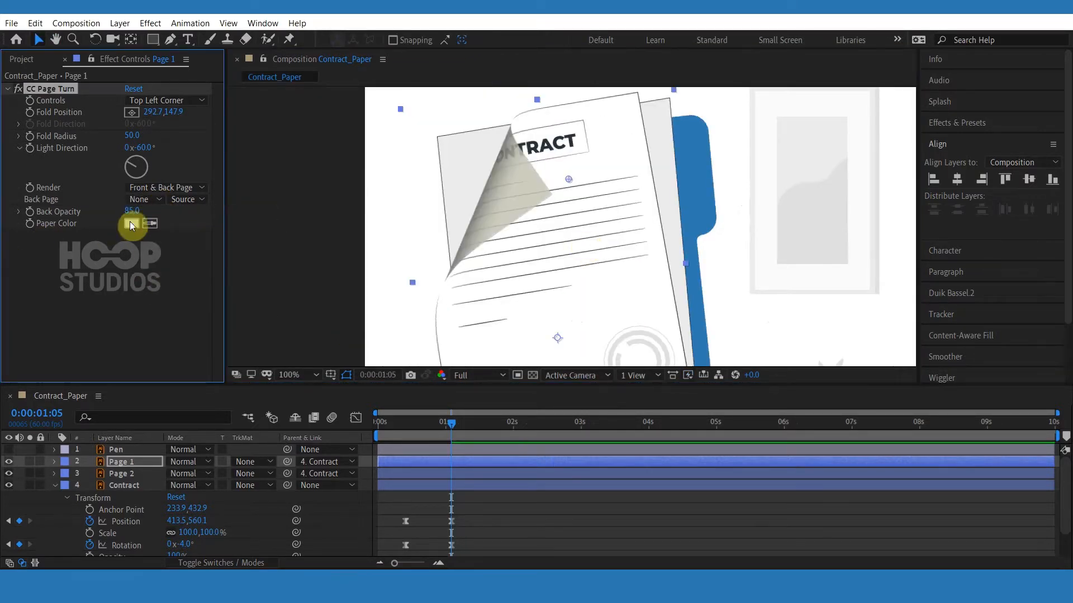
Set the page turn's Back Opacity to 100 and its Paper Color to E5E5E5.
left_click_drag(128, 215, 239, 211)
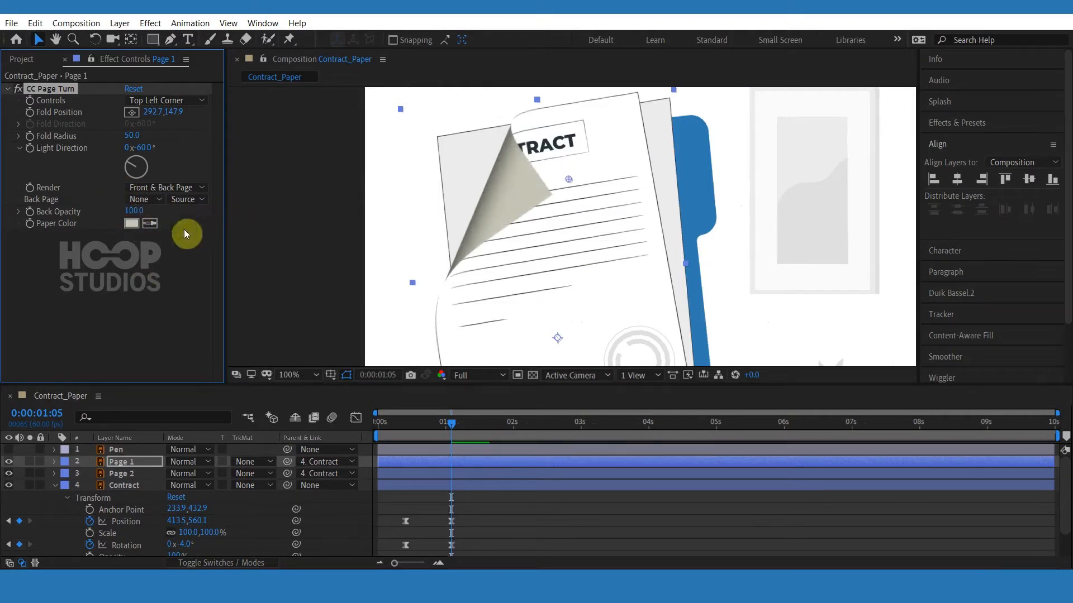
left_click(130, 224)
left_click_drag(338, 313, 311, 313)
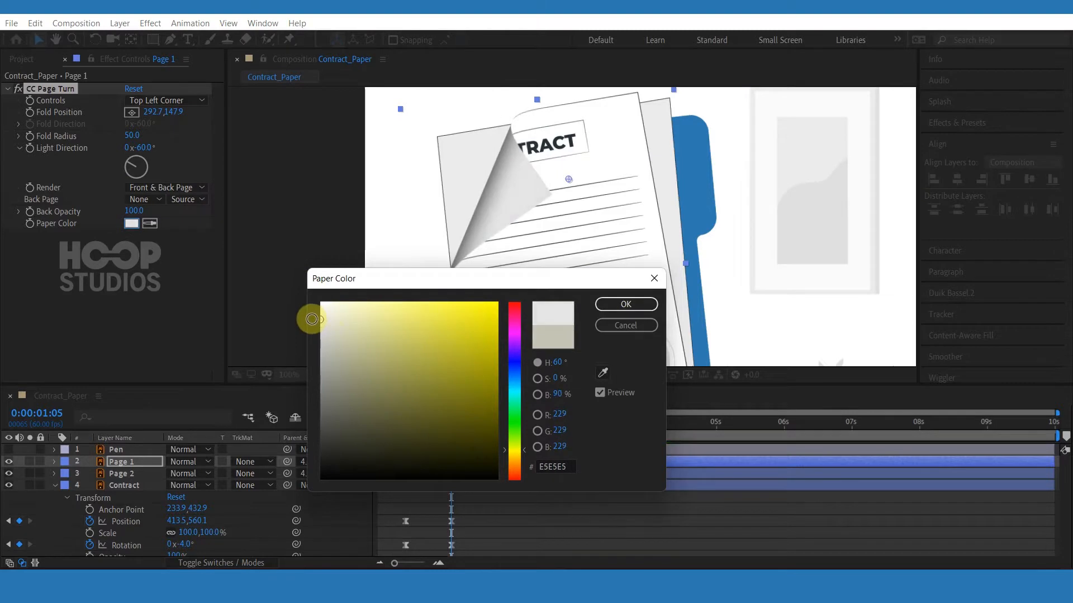
left_click(614, 304)
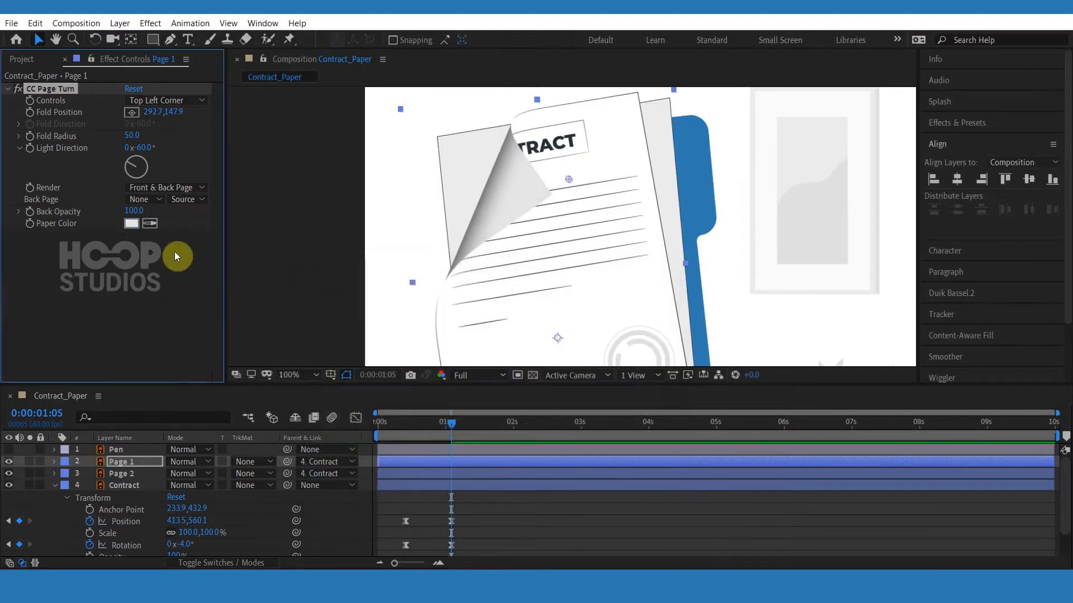
Drag the fold position to curl the page's top-left corner further.
scroll(506, 278, "down", 1)
left_click_drag(508, 279, 479, 245)
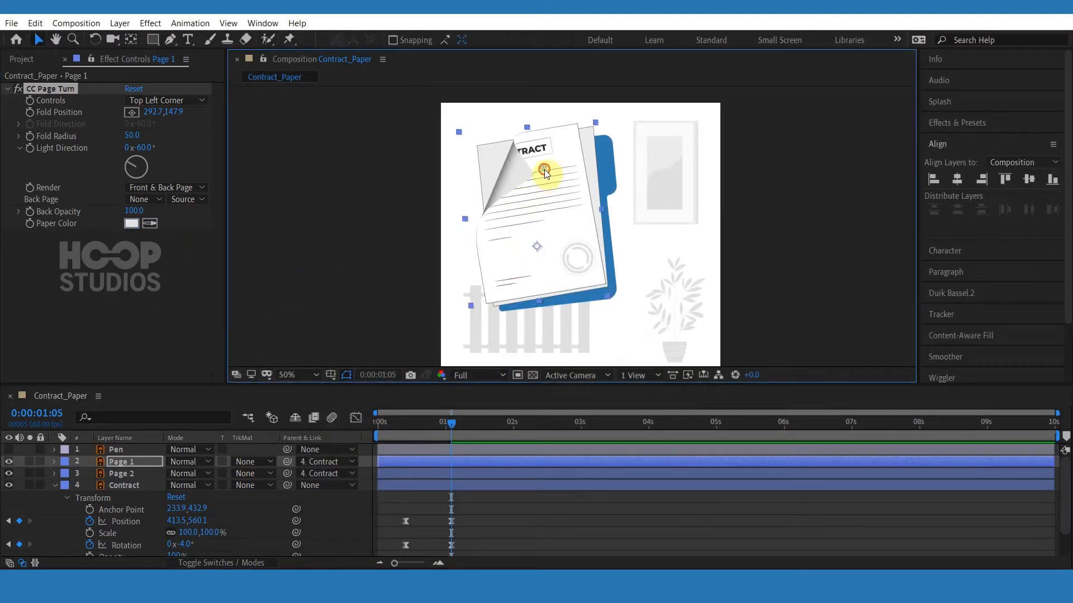
Curl Page 1's top-left corner a bit more and keyframe its Fold Position at 1:05 and at 0:24.
left_click_drag(544, 169, 521, 158)
left_click(31, 114)
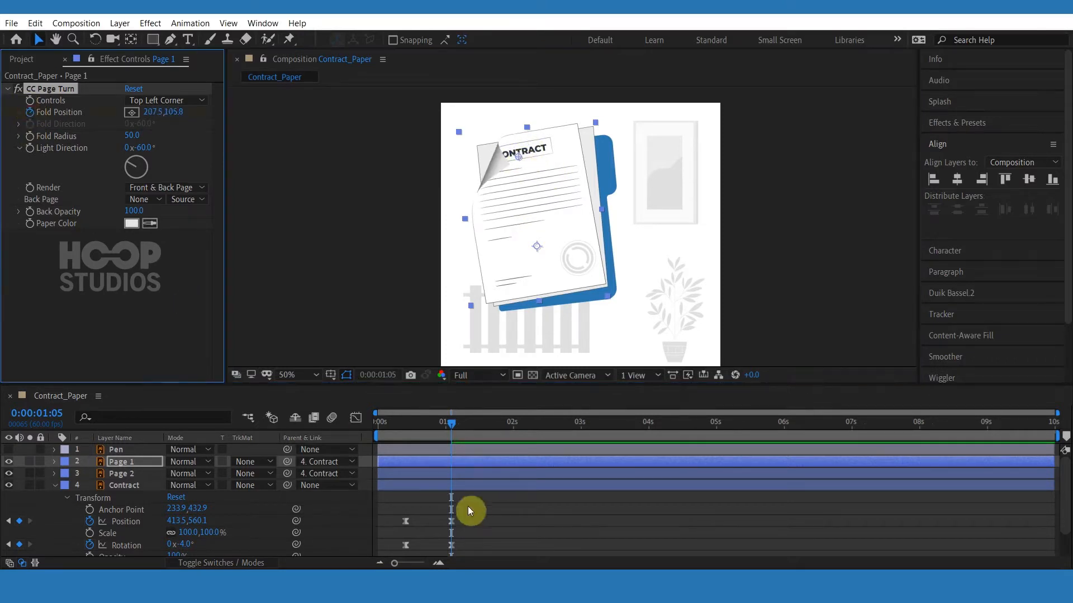
left_click(451, 461)
key("u")
scroll(455, 467, "down", 1)
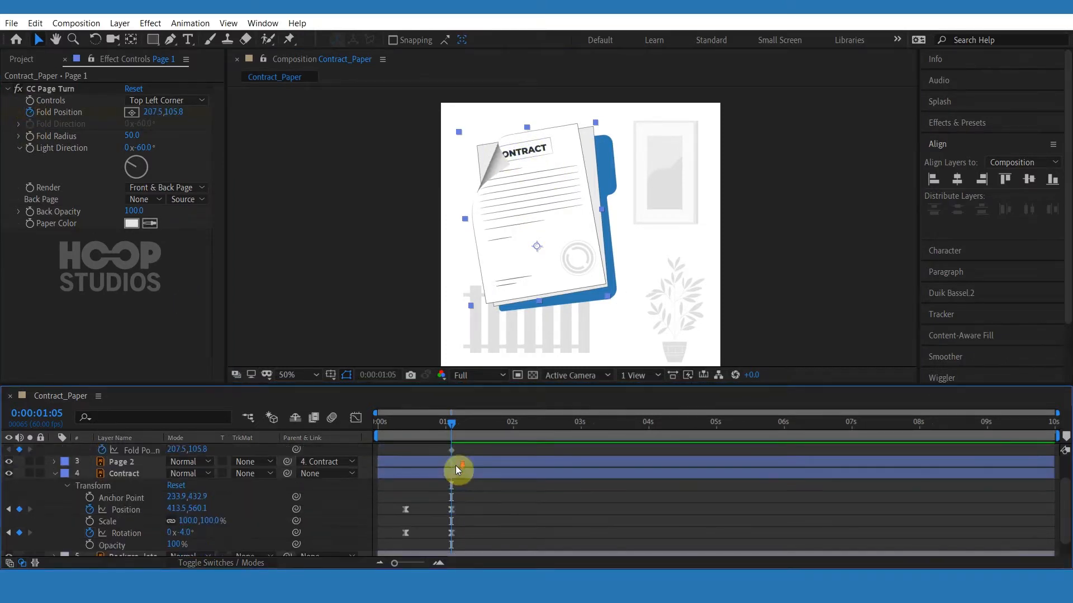
left_click(404, 431)
scroll(328, 490, "up", 1)
left_click(19, 484)
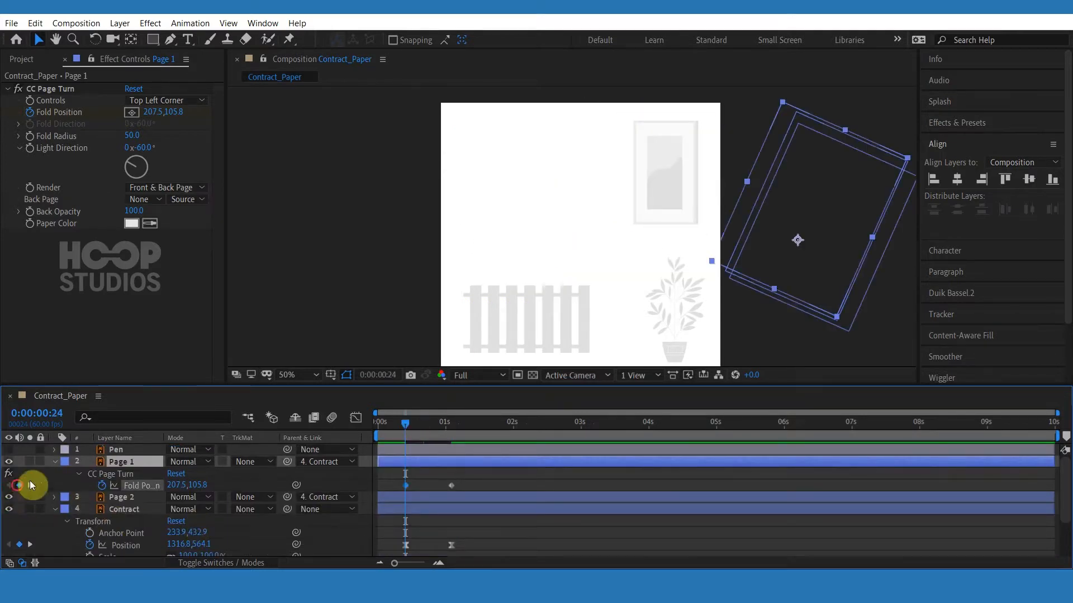
Flatten Page 1's page at 1:05 and apply Easy Ease to both Fold Position keyframes.
left_click(450, 429)
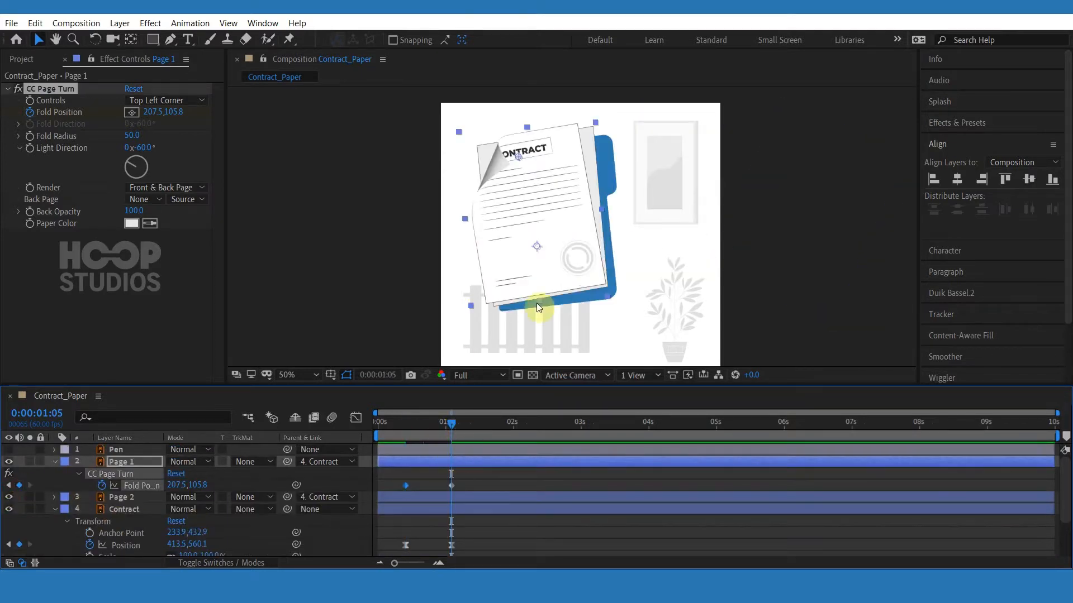
left_click_drag(519, 160, 455, 145)
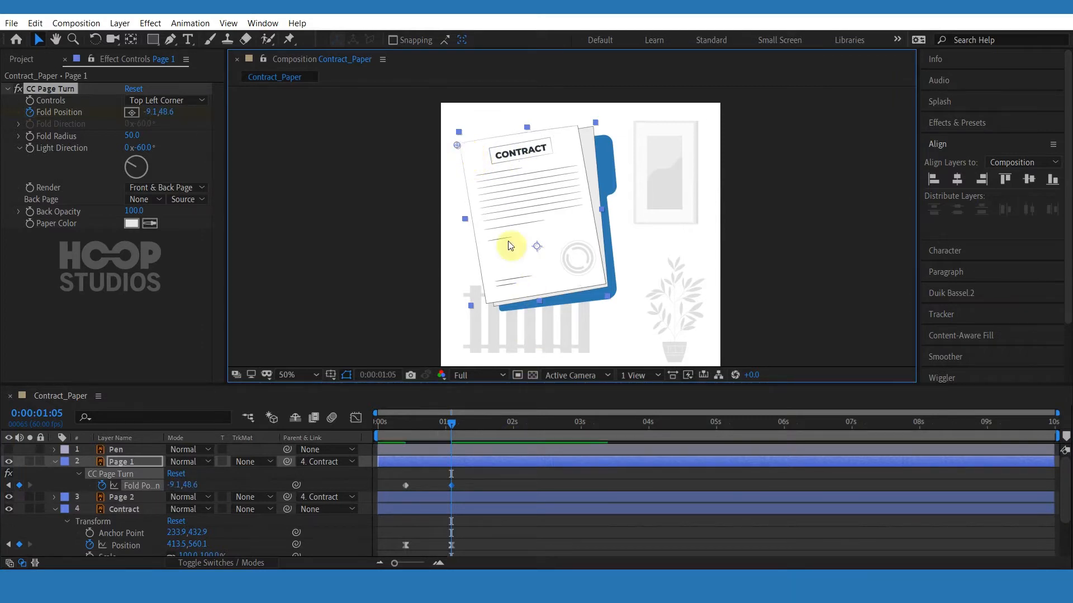
left_click_drag(453, 491, 390, 488)
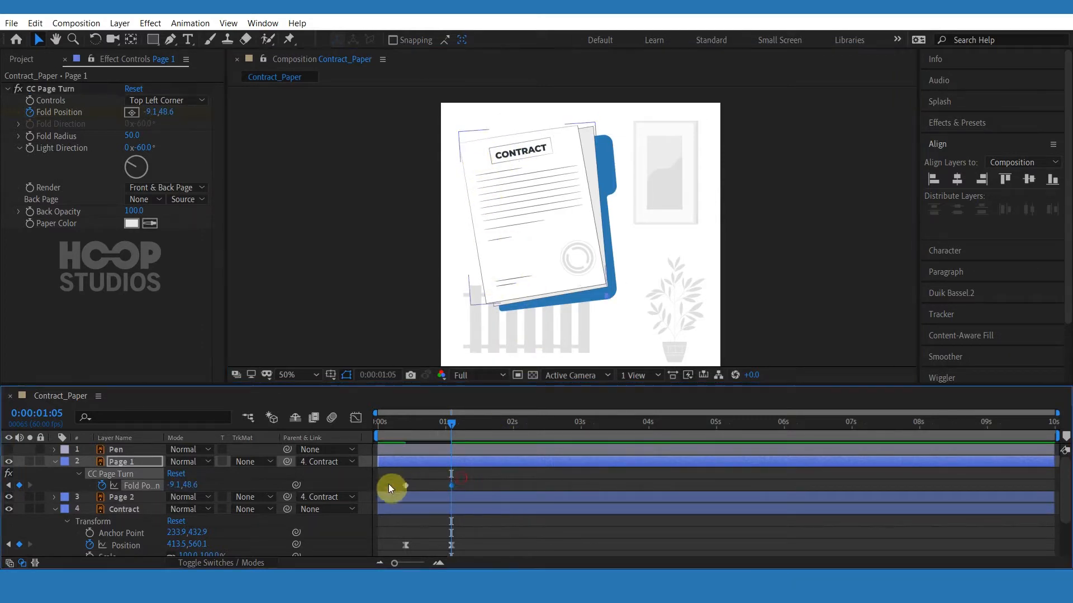
right_click(451, 485)
mouse_move(559, 472)
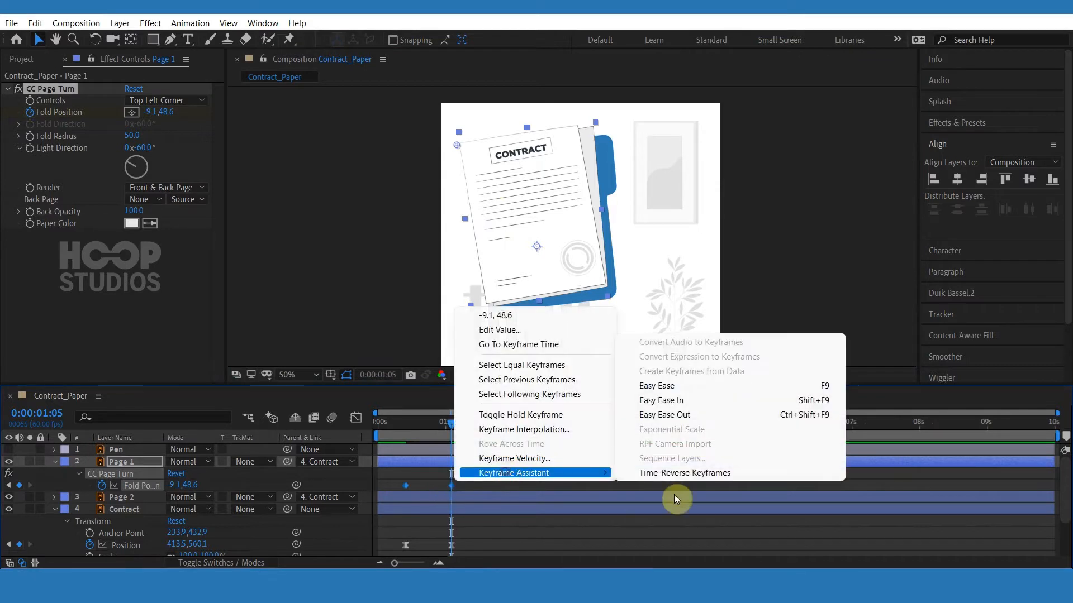
left_click(685, 384)
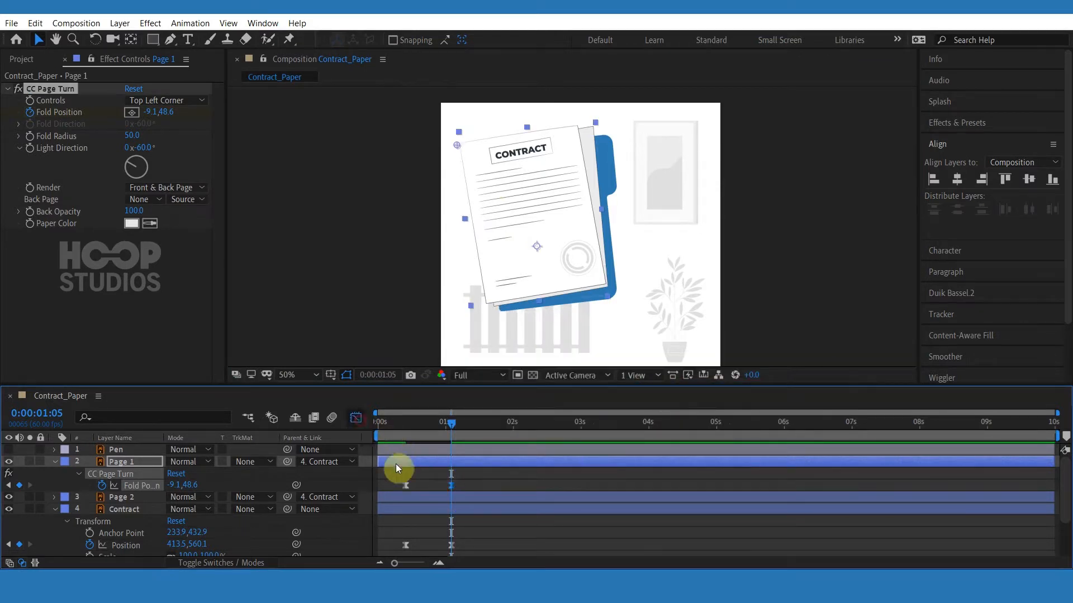
Steepen the Fold Position speed curve in the Graph Editor.
key("shift+F3")
left_click_drag(439, 530, 429, 527)
left_click(356, 418)
Shift both Page 1 fold keyframes later so the curl starts at 0:44, and preview the animation.
left_click_drag(406, 486, 427, 486)
left_click_drag(450, 426, 427, 431)
key("space")
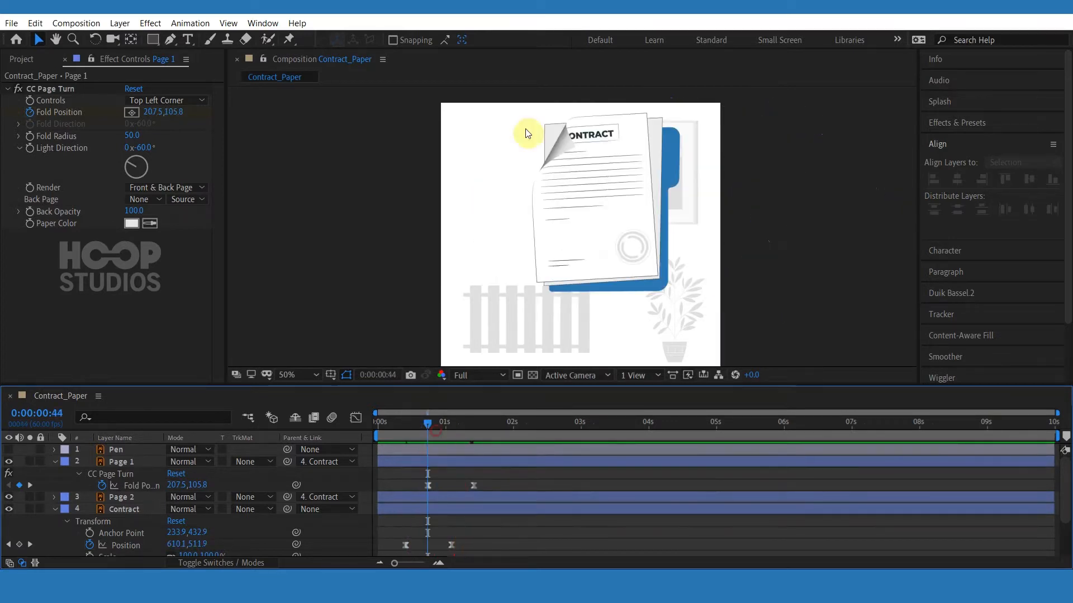
Curl Page 1's top-left corner much further at the 0:44 keyframe.
left_click(62, 94)
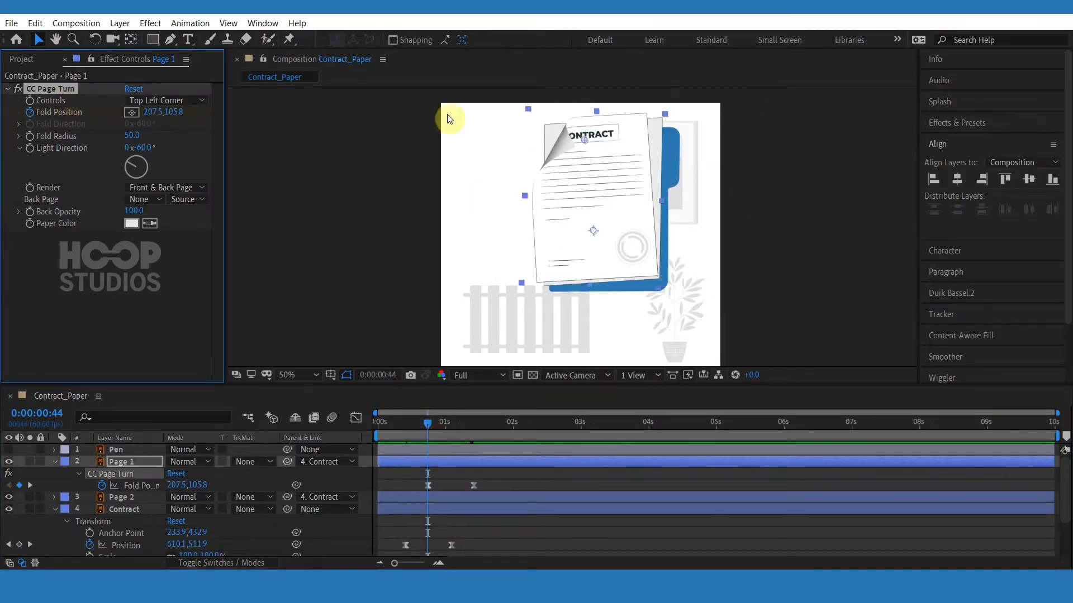
left_click_drag(588, 147, 649, 178)
left_click(484, 475)
Move Page 1's last fold keyframe slightly later and preview the page turn.
left_click(384, 428)
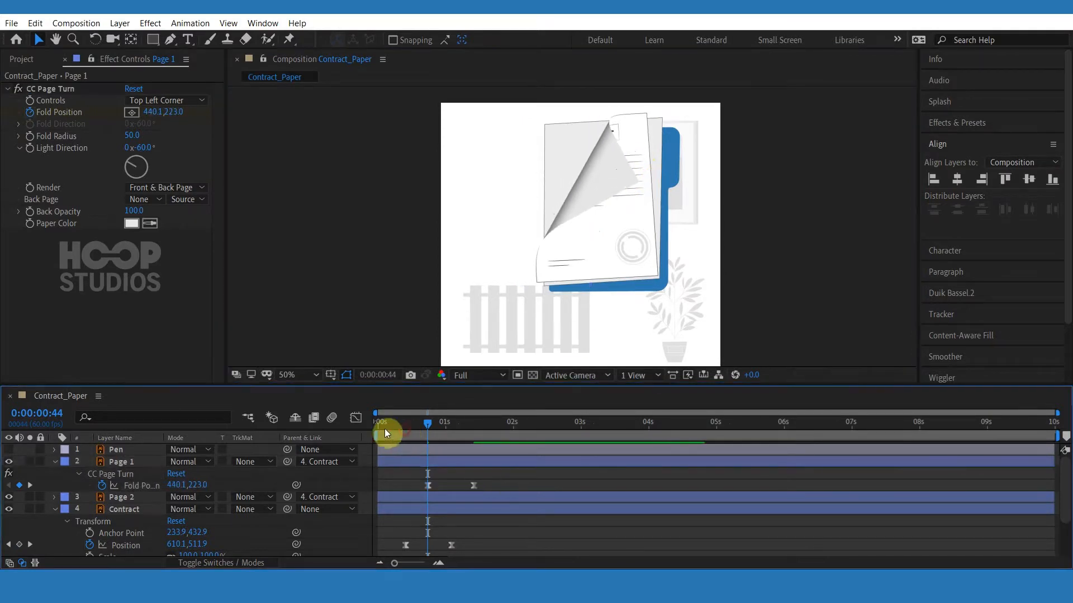
key("space")
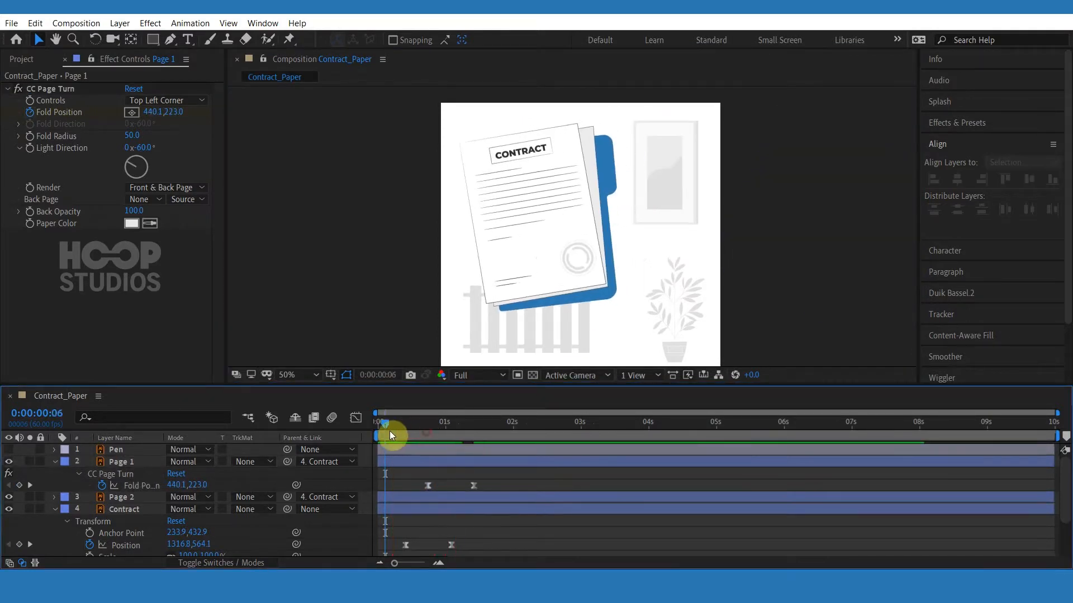
left_click(390, 430)
key("space")
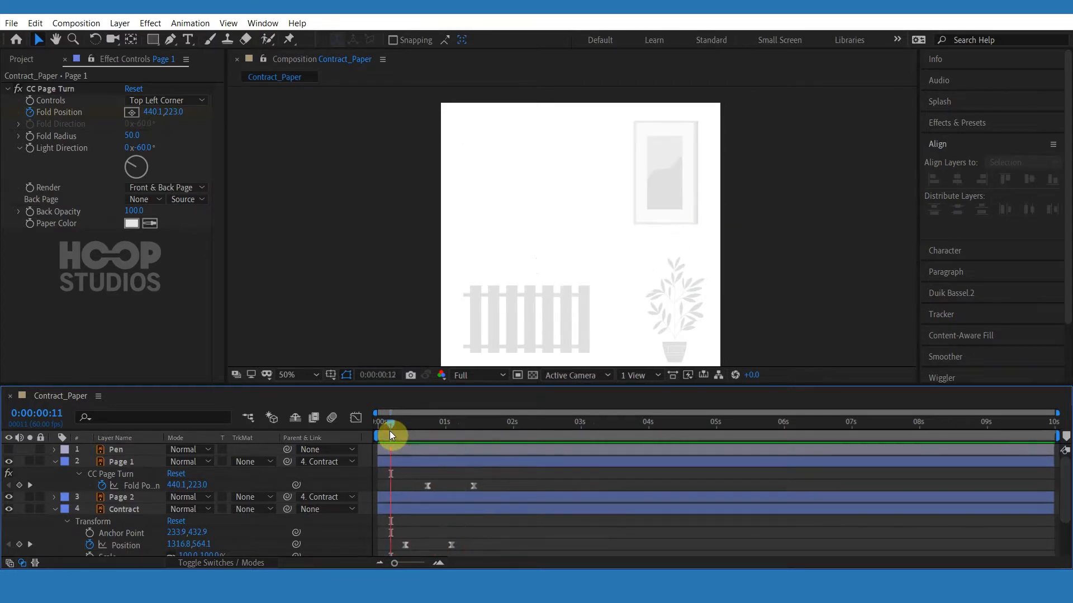
key("space")
left_click_drag(475, 487, 485, 487)
left_click(446, 438)
key("space")
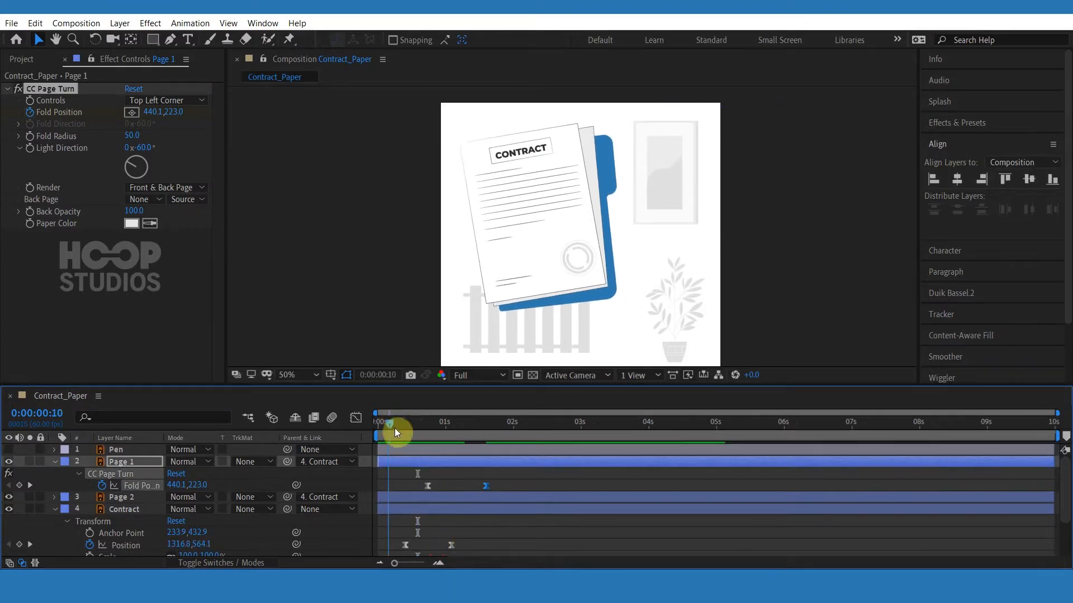
Apply the CC Page Turn effect to the Page 2 layer at 0:44.
left_click(426, 423)
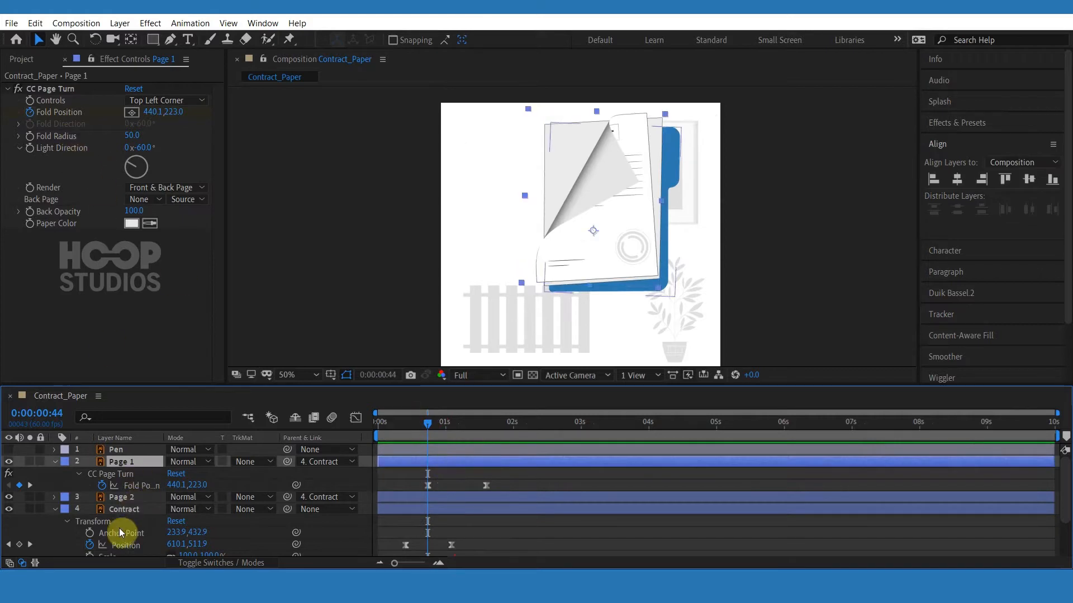
left_click(128, 497)
scroll(629, 262, "up", 1)
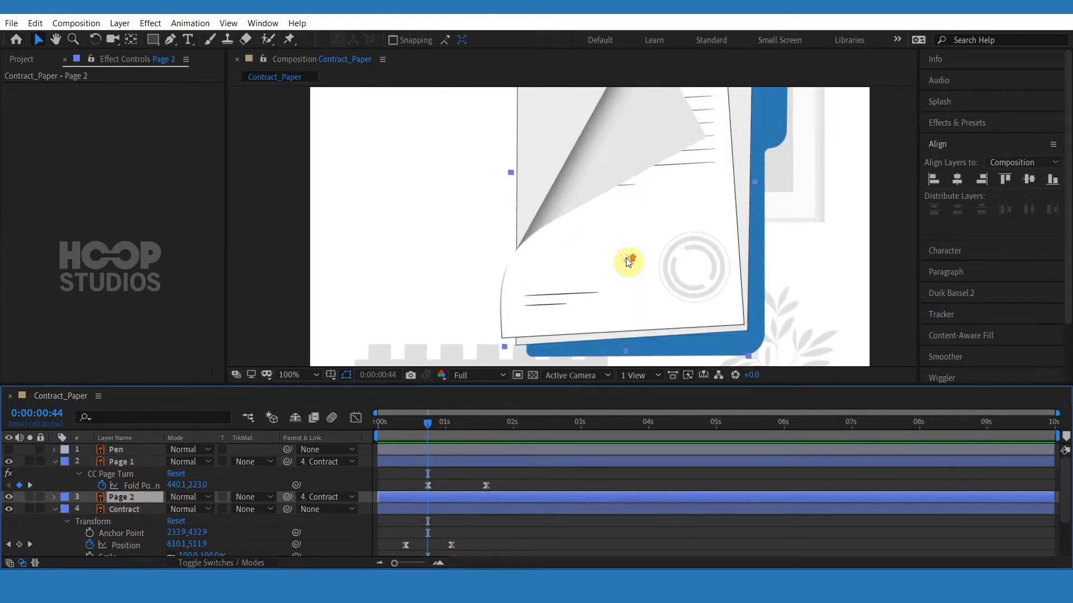
left_click_drag(603, 226, 557, 320)
scroll(559, 315, "down", 1)
key("ctrl+space")
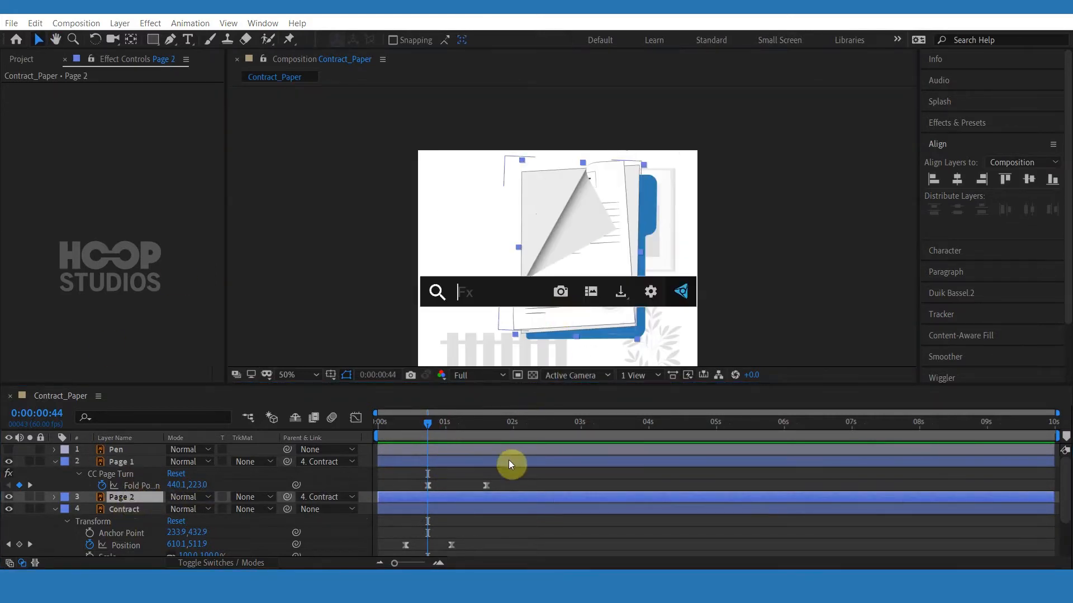
type("cc pa")
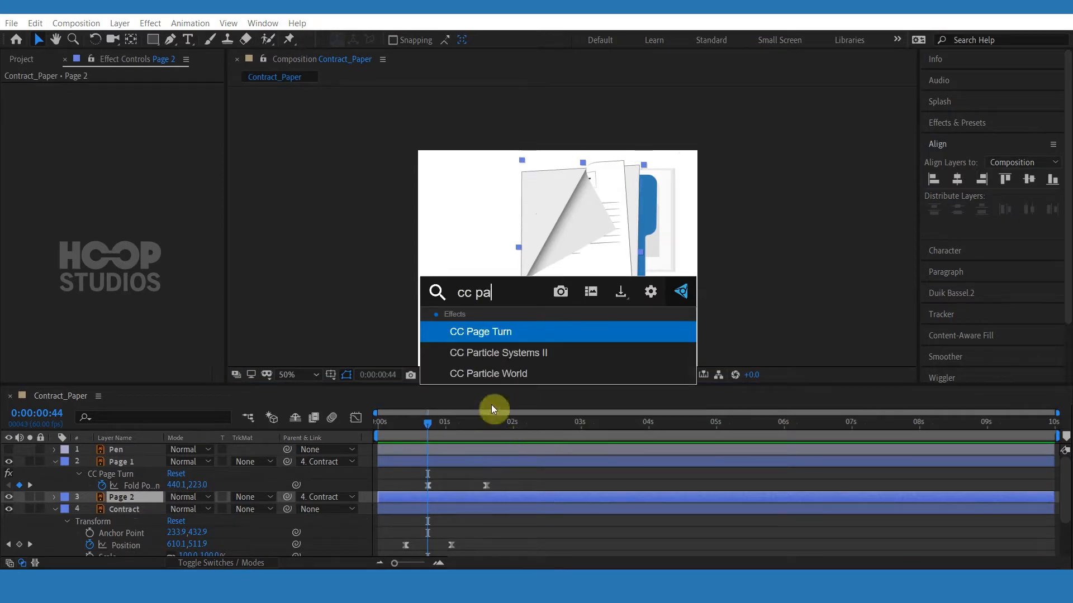
key("Return")
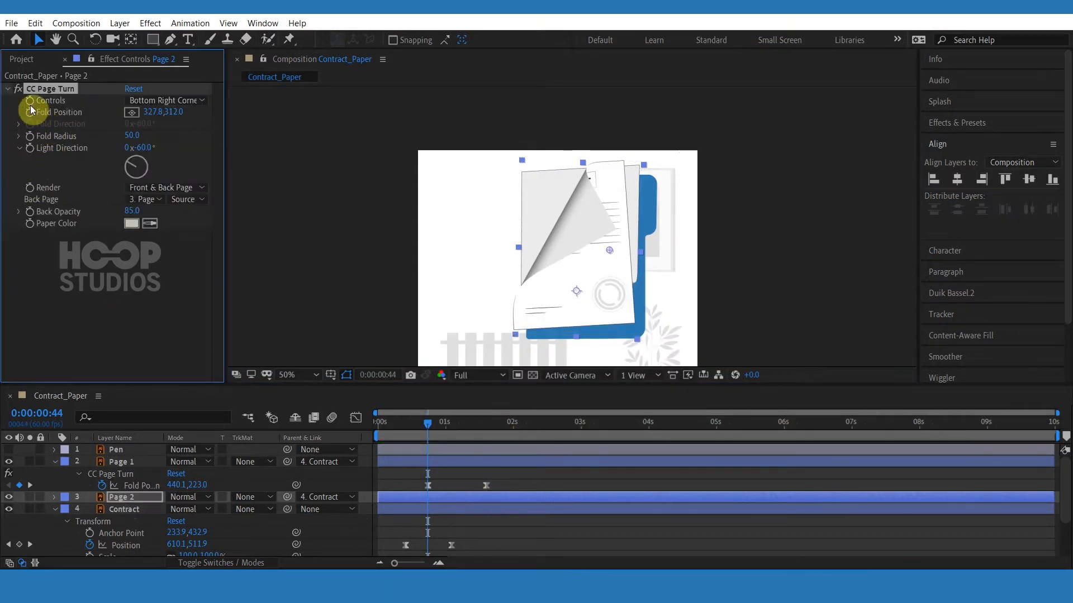
Set Page 2's page turn Controls to Top Left Corner and drag the fold to curl its top-left corner.
left_click(163, 101)
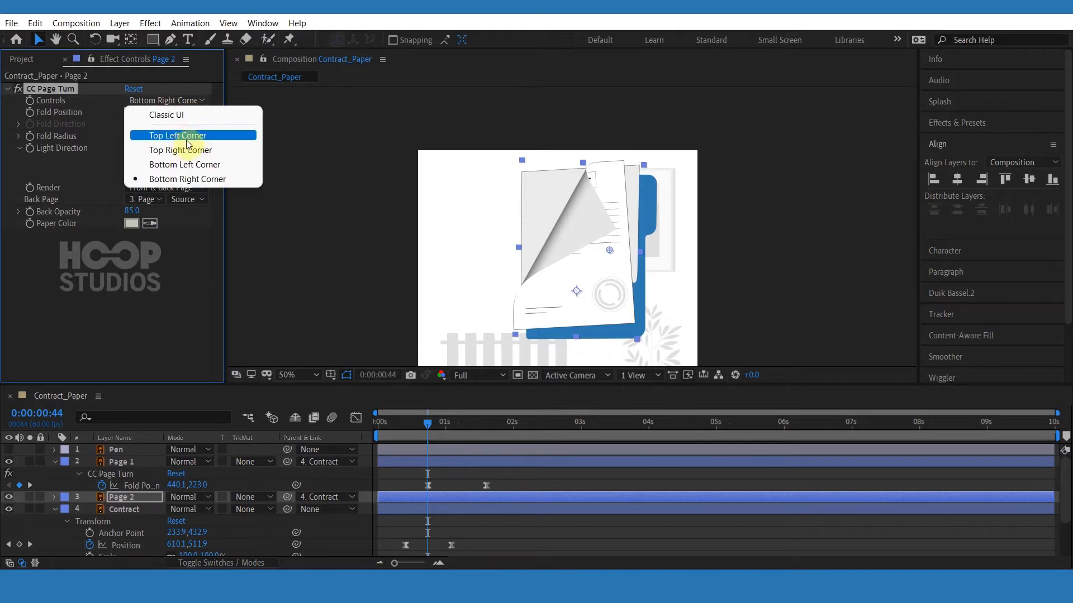
left_click(189, 134)
left_click_drag(634, 263, 568, 195)
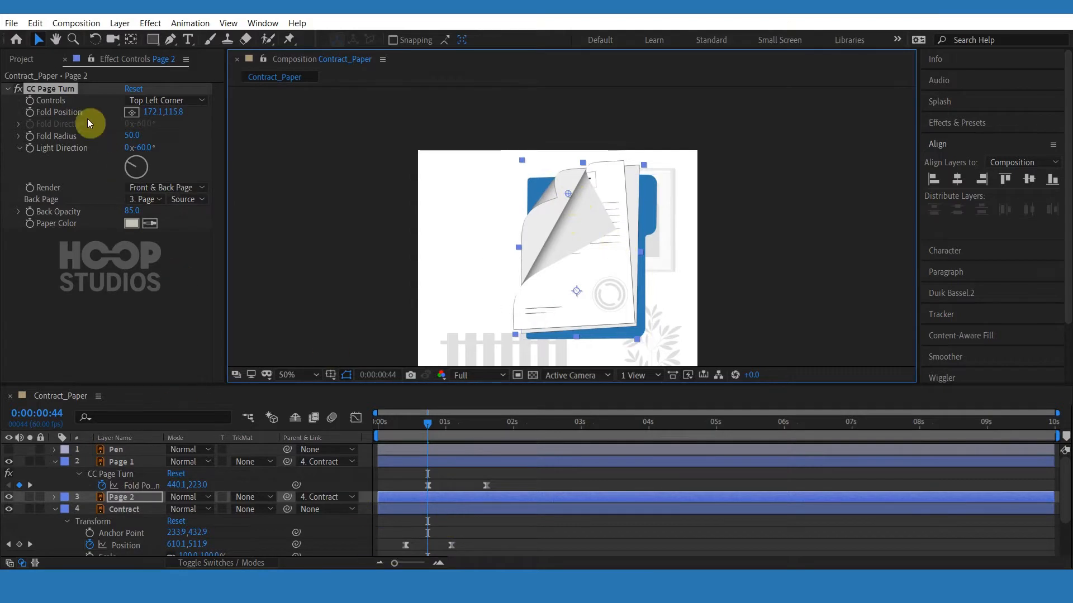
Keyframe Page 2's Fold Position at 0:44 and 1:36, and curl its corner further at 0:44.
left_click(30, 112)
key("u")
scroll(466, 451, "down", 2)
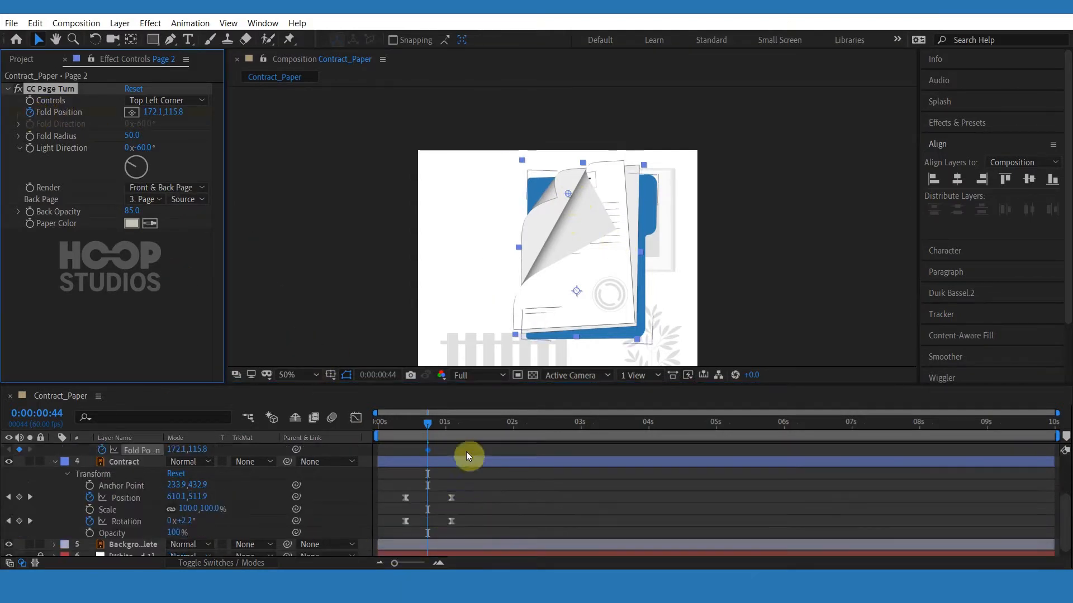
scroll(465, 451, "up", 1)
left_click(486, 426)
left_click(20, 487)
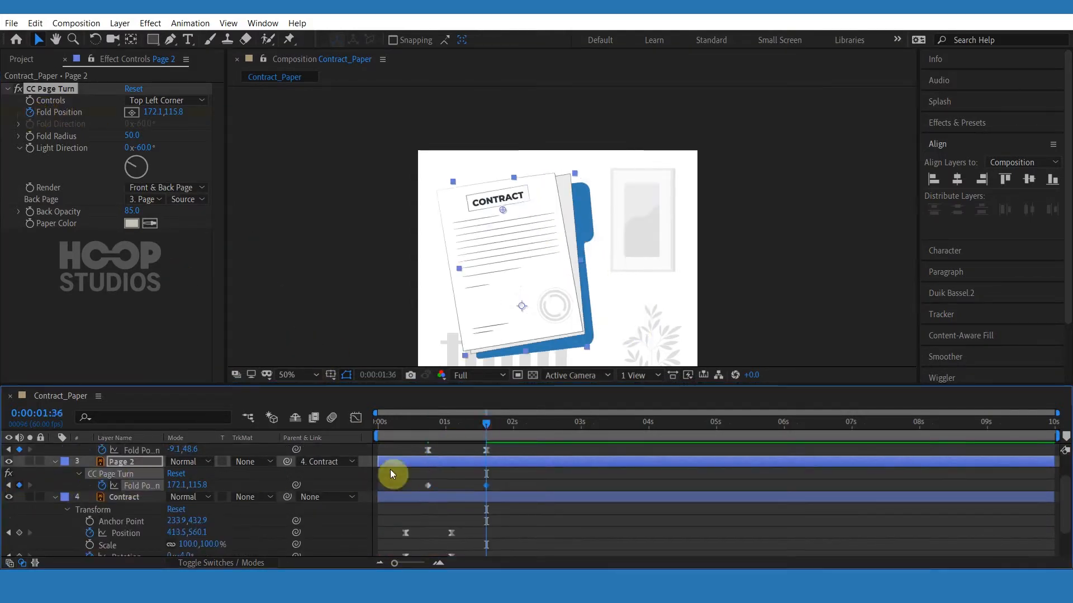
left_click(425, 423)
left_click_drag(593, 204, 577, 189)
At 0:44, drag the folds to curl both Page 1's and Page 2's corners further.
scroll(447, 474, "up", 2)
left_click(428, 485)
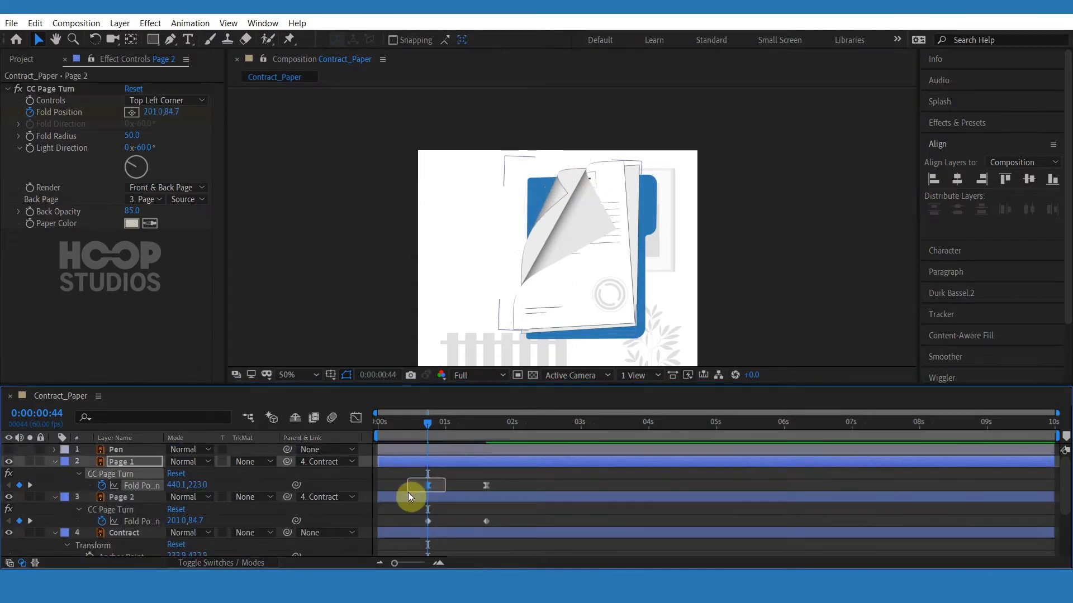
left_click_drag(627, 226, 641, 246)
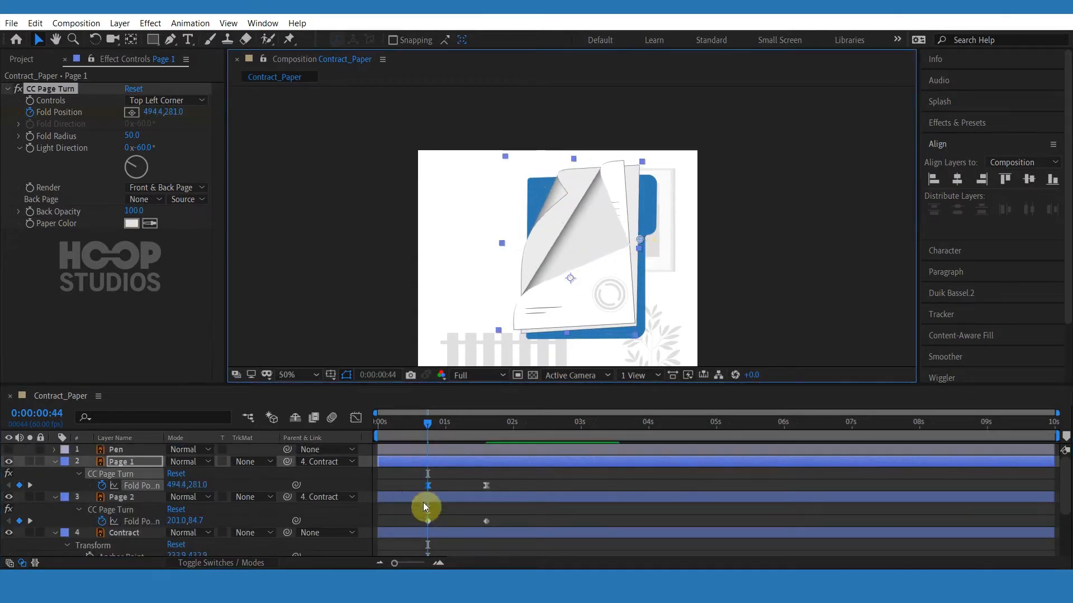
left_click(428, 521)
mouse_move(574, 187)
left_mouse_down()
mouse_move(601, 200)
mouse_move(584, 200)
mouse_move(586, 178)
mouse_move(578, 189)
mouse_move(592, 192)
left_mouse_up()
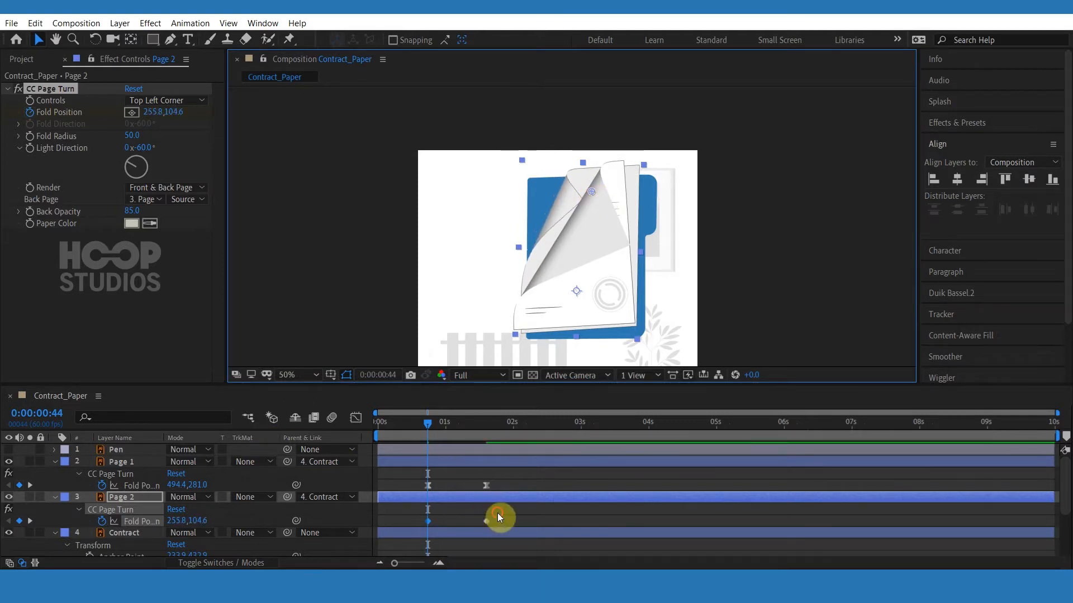
Apply Easy Ease to Page 2's fold keyframes and steepen their speed curve in the Graph Editor.
left_click_drag(497, 515, 422, 524)
right_click(427, 522)
mouse_move(478, 511)
left_click(629, 425)
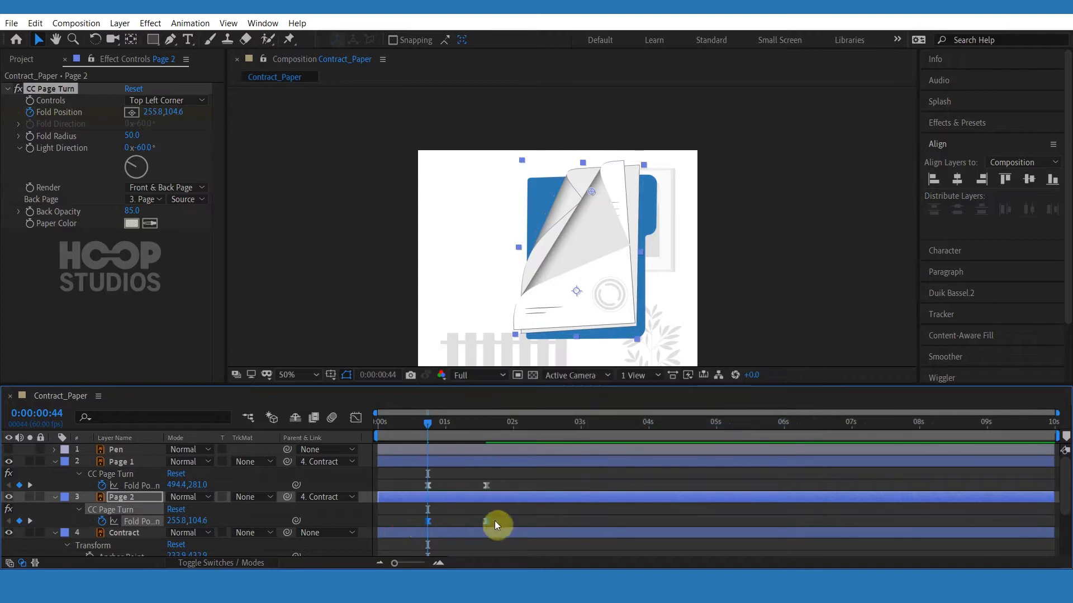
left_click(356, 418)
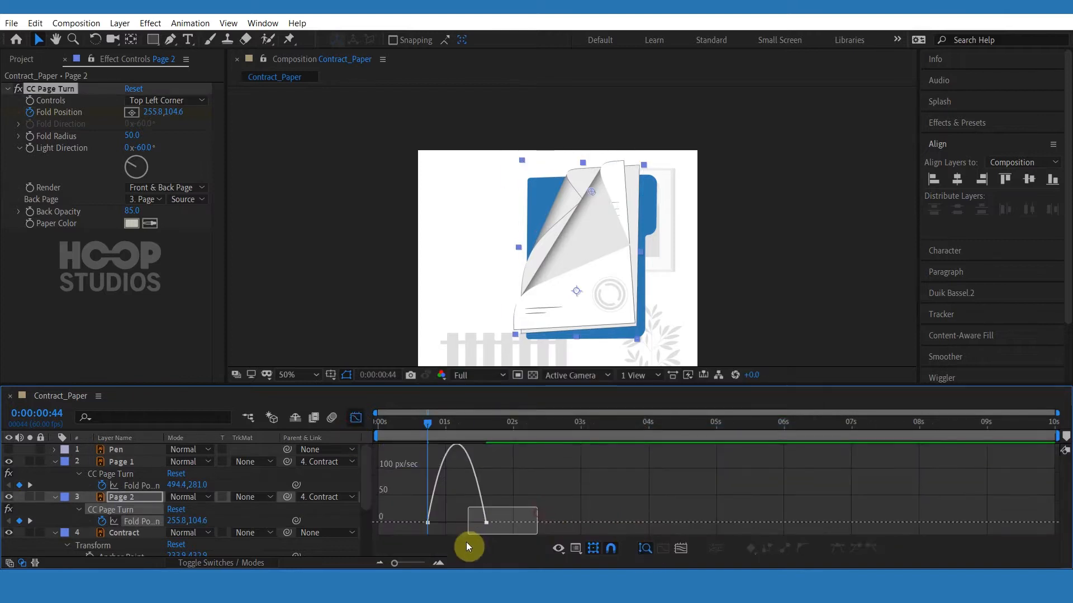
left_click_drag(476, 529, 463, 530)
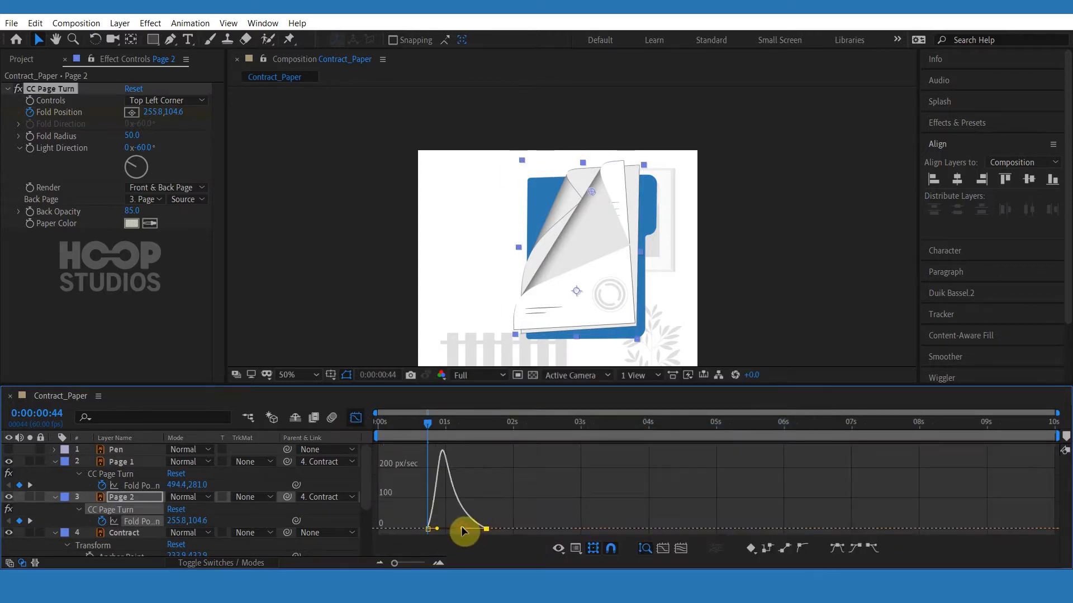
left_click(356, 418)
Hide Page 1 and flatten Page 2's page at the 1:36 keyframe.
left_click_drag(457, 424, 477, 424)
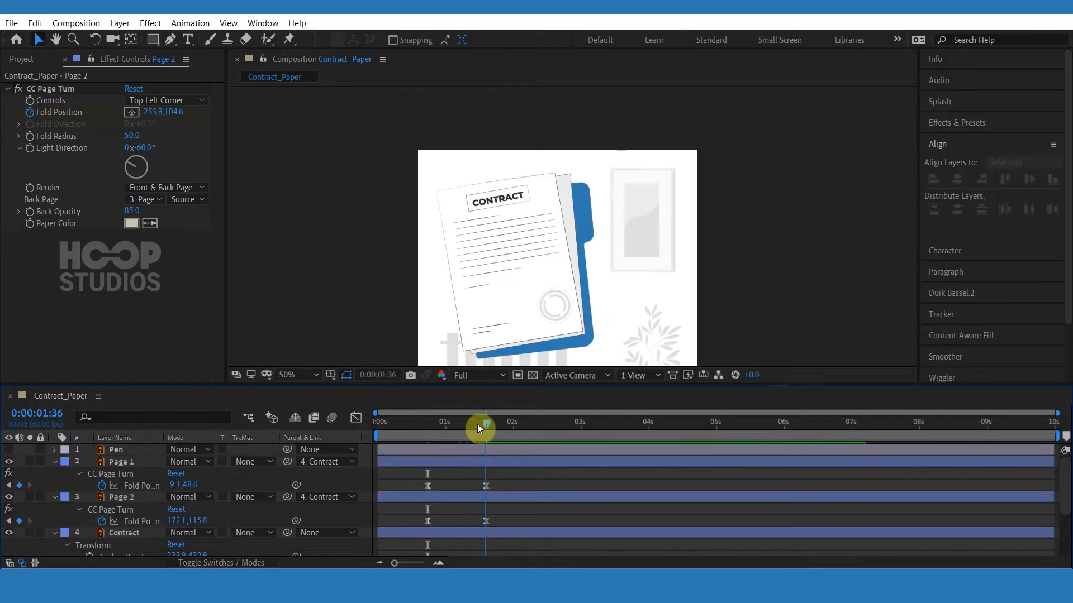
left_click(476, 520)
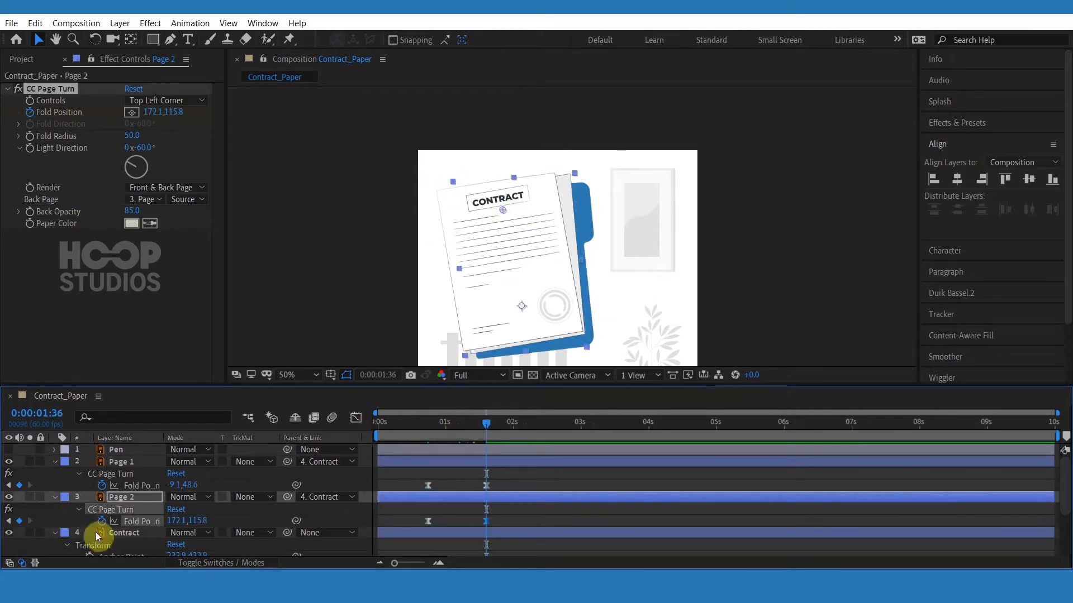
left_click(8, 461)
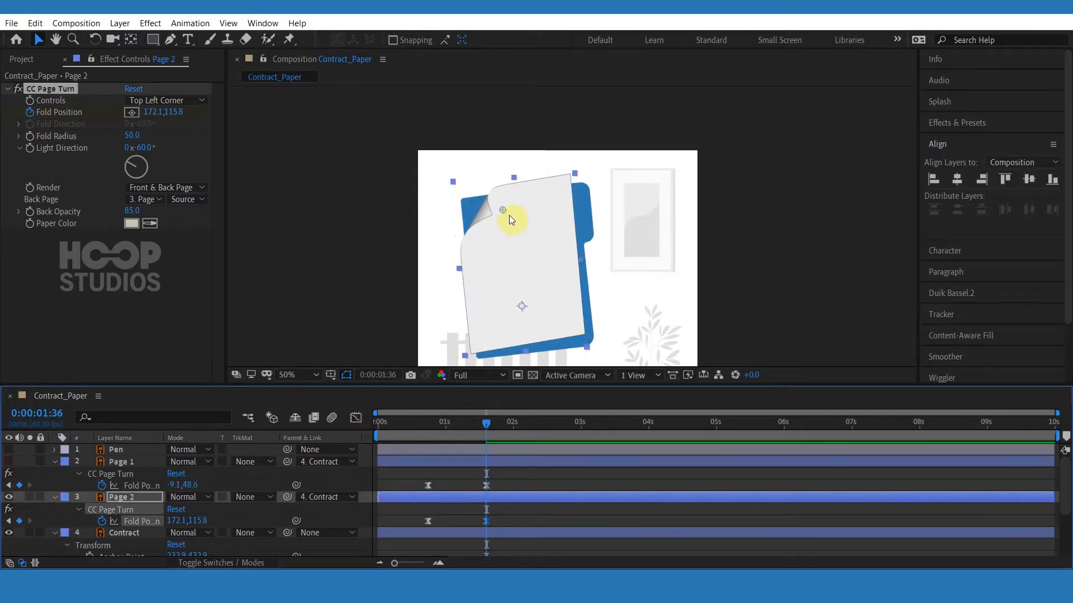
left_click_drag(509, 216, 457, 194)
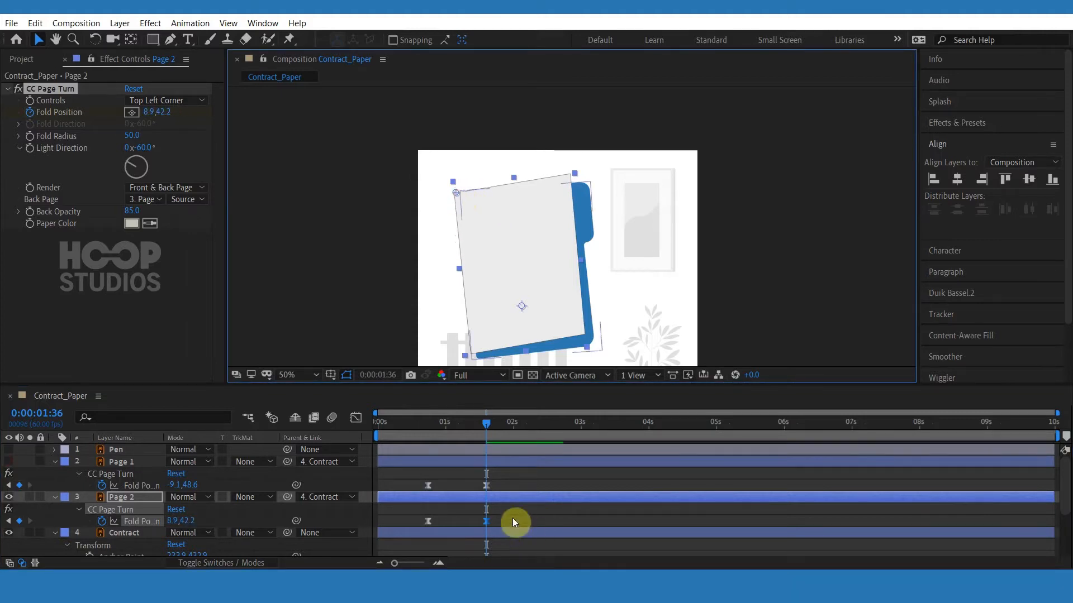
Shift Page 2's fold keyframes slightly earlier than Page 1's and return to the start of the timeline.
left_click_drag(512, 518, 415, 523)
mouse_move(400, 484)
left_mouse_down()
mouse_move(501, 493)
mouse_move(415, 485)
left_mouse_up()
scroll(504, 521, "down", 1)
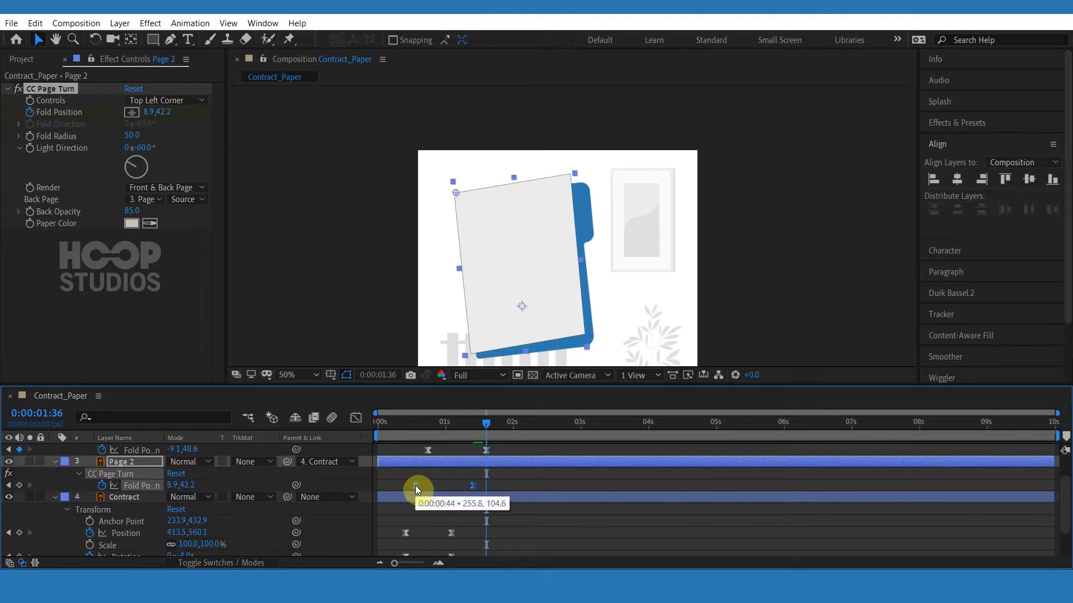
left_click(481, 484)
left_click_drag(432, 424, 386, 434)
scroll(81, 478, "up", 1)
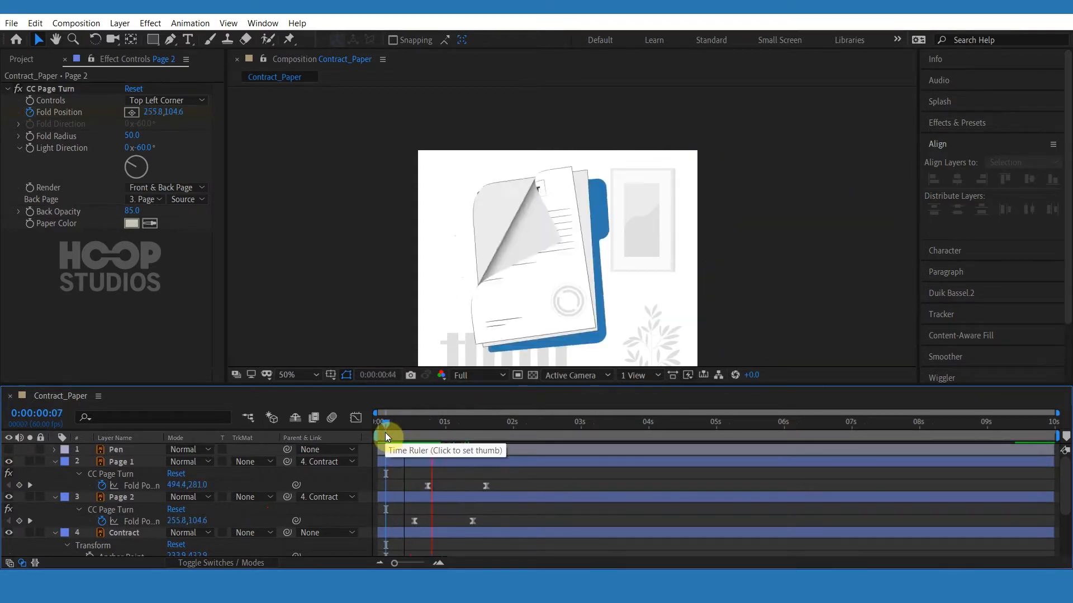
Preview the page-curl animation from the start of the timeline.
left_click_drag(507, 479, 426, 487)
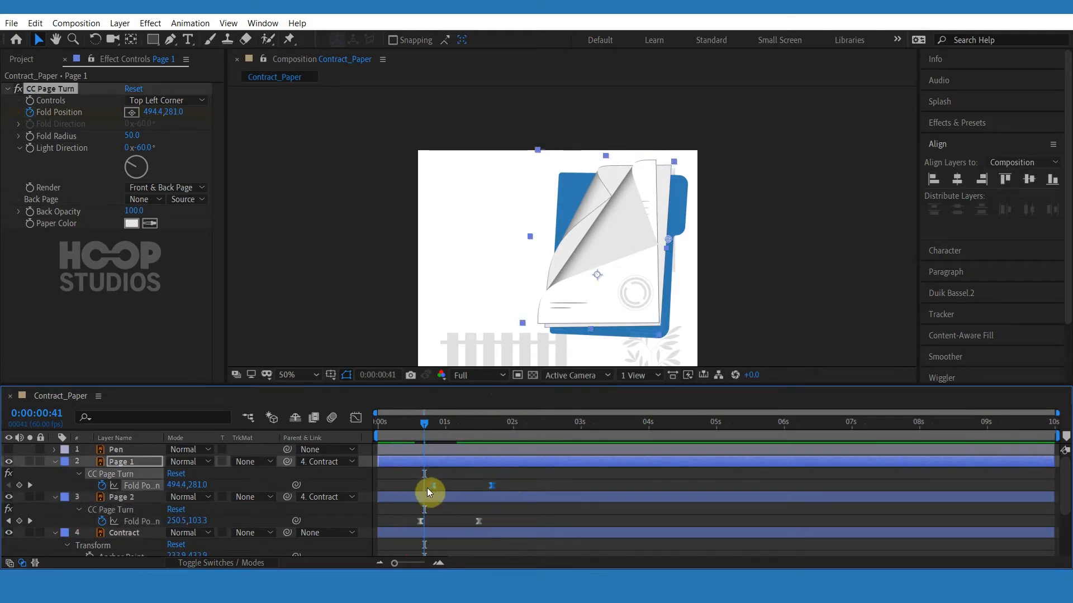
left_click(438, 488)
left_click_drag(423, 431, 380, 428)
key("space")
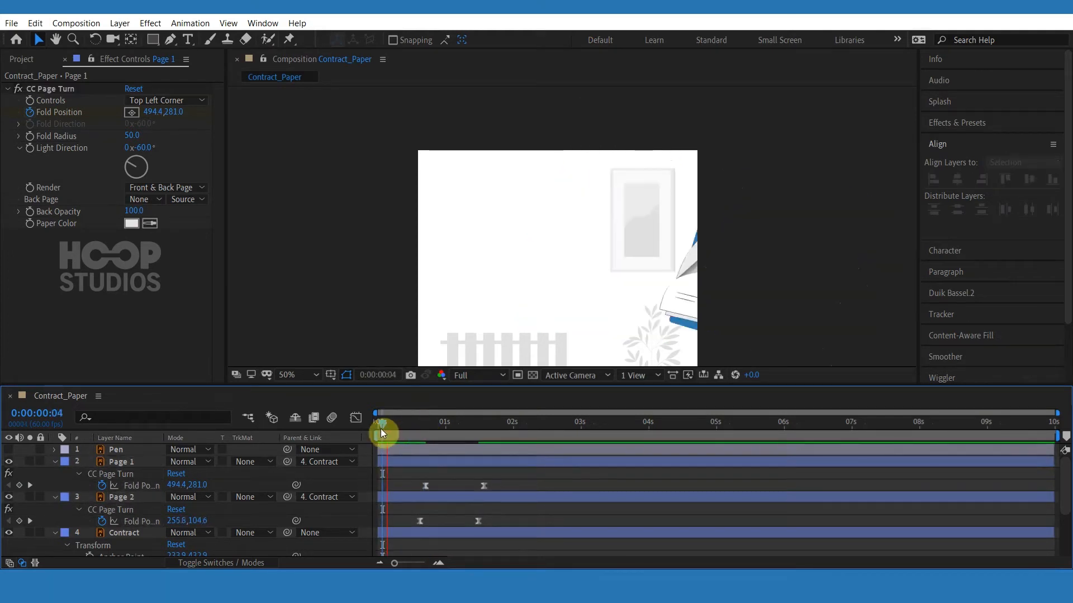
left_click(393, 428)
key("space")
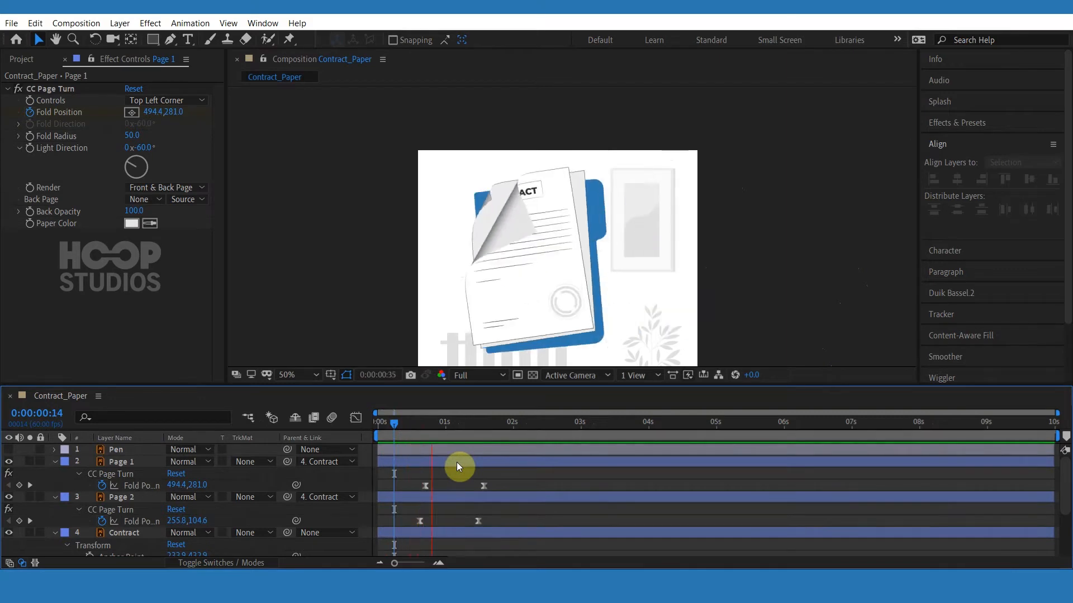
key("space")
Move Page 2's final fold keyframe earlier to about 1:18 and replay the animation from the start.
left_click_drag(497, 481, 422, 500)
left_click(424, 490)
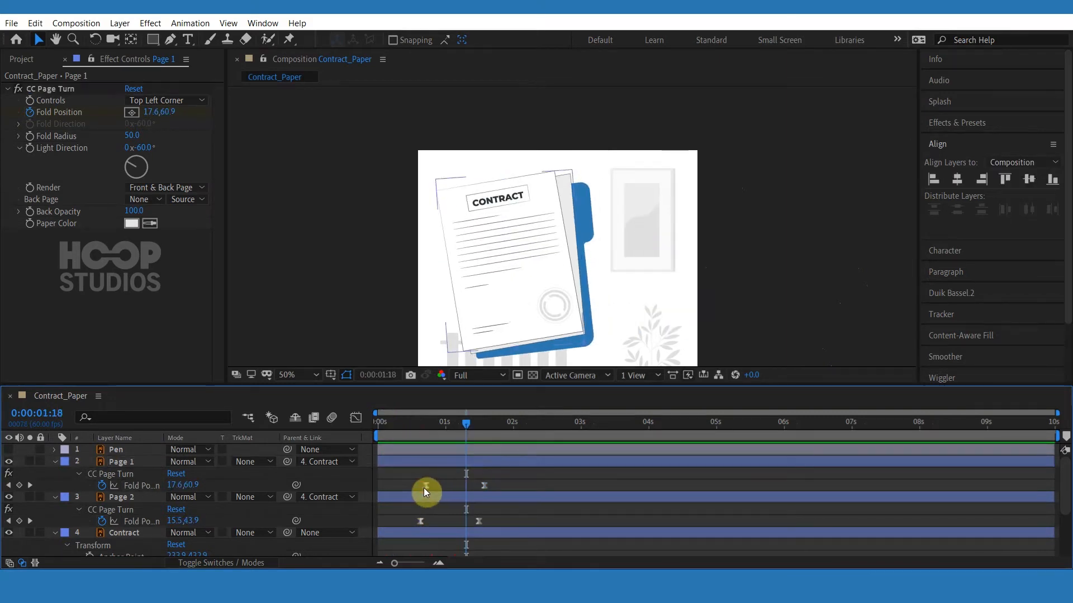
left_click(425, 488)
left_click_drag(479, 523, 468, 524)
left_click(475, 524)
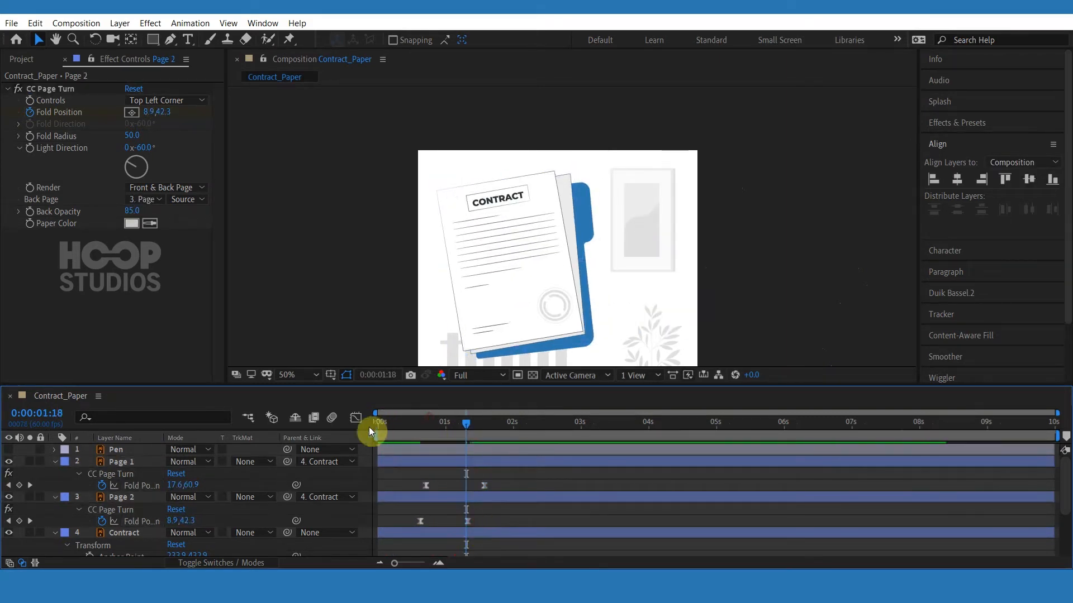
key("Home")
key("space")
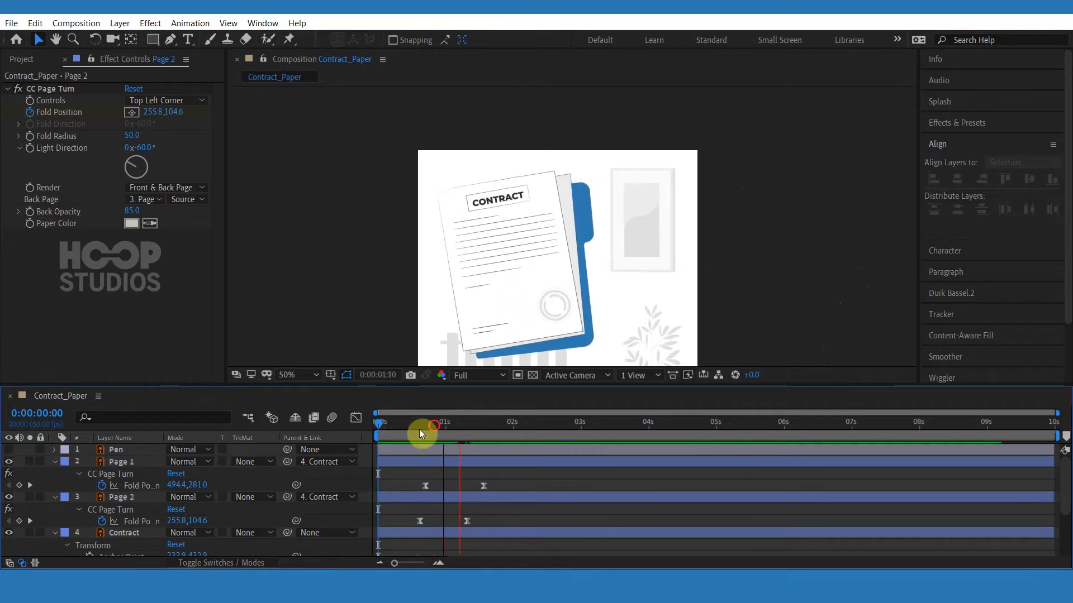
At 1:05, expand Page 2's Transform properties and keyframe its Position and Rotation.
left_click_drag(434, 425, 400, 431)
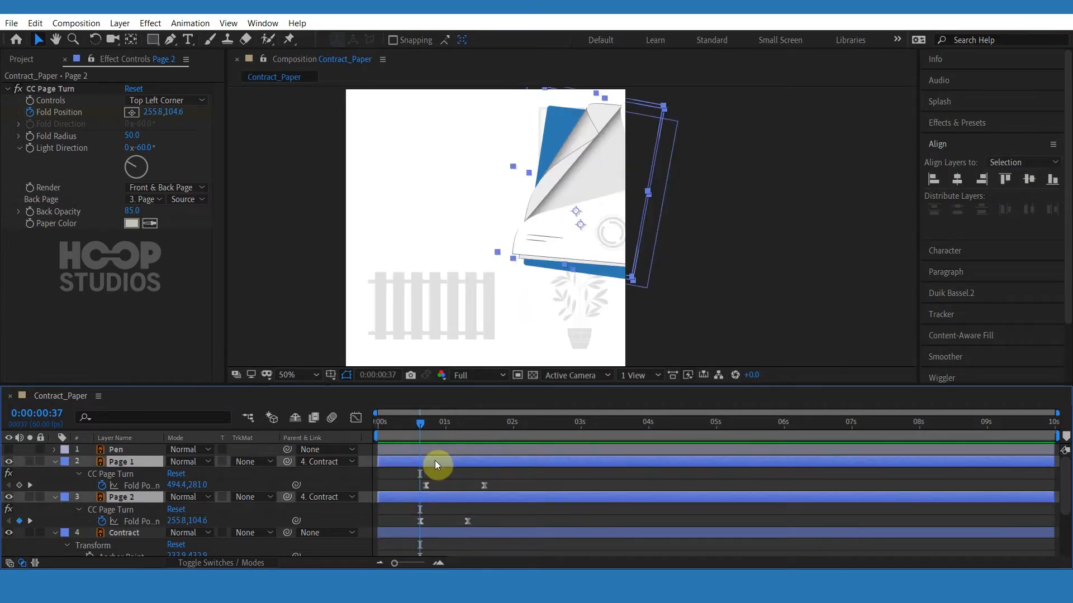
key("p")
scroll(438, 480, "down", 1)
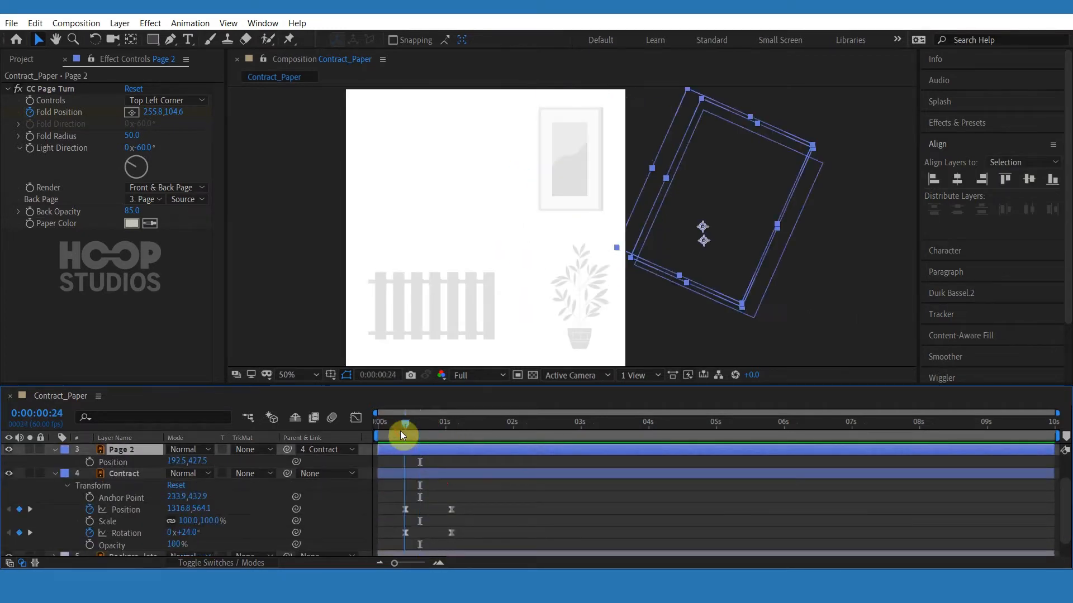
scroll(437, 483, "up", 1)
key("k")
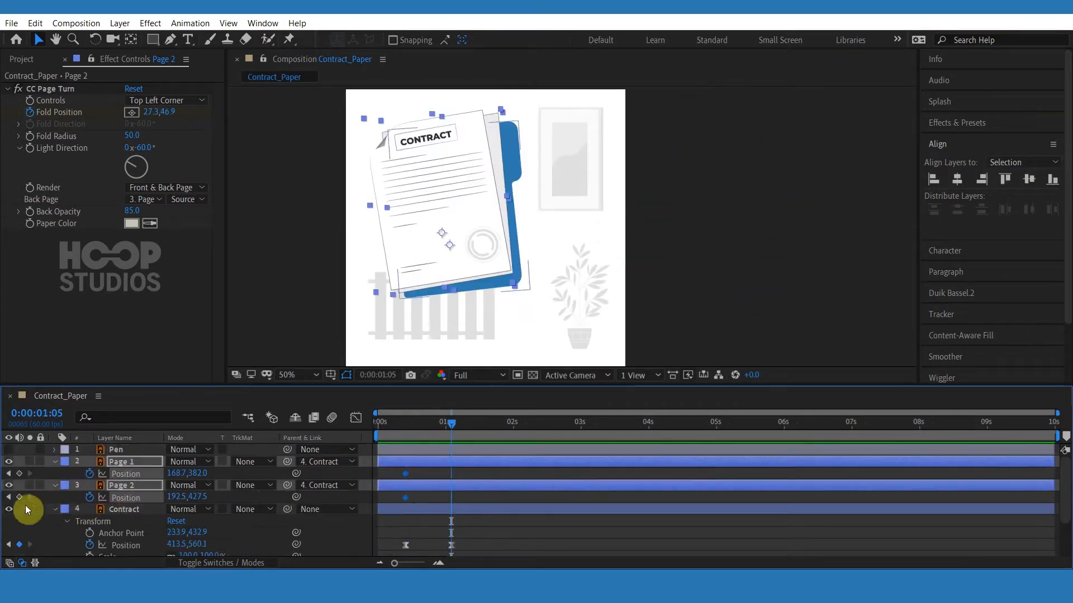
left_click(53, 487)
left_click(53, 487)
left_click(53, 474)
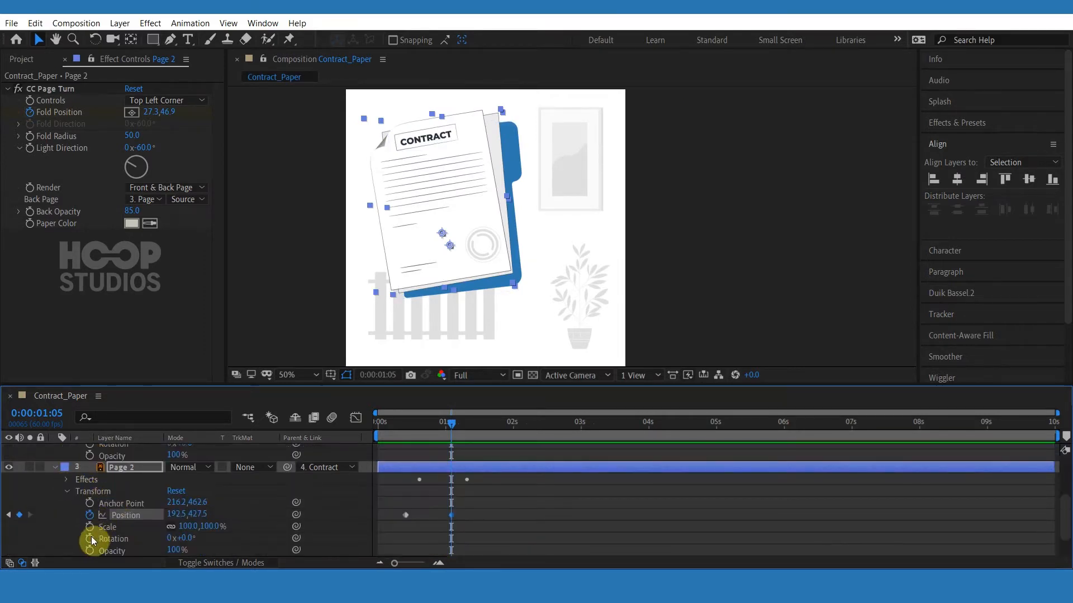
scroll(95, 523, "up", 1)
scroll(475, 481, "down", 1)
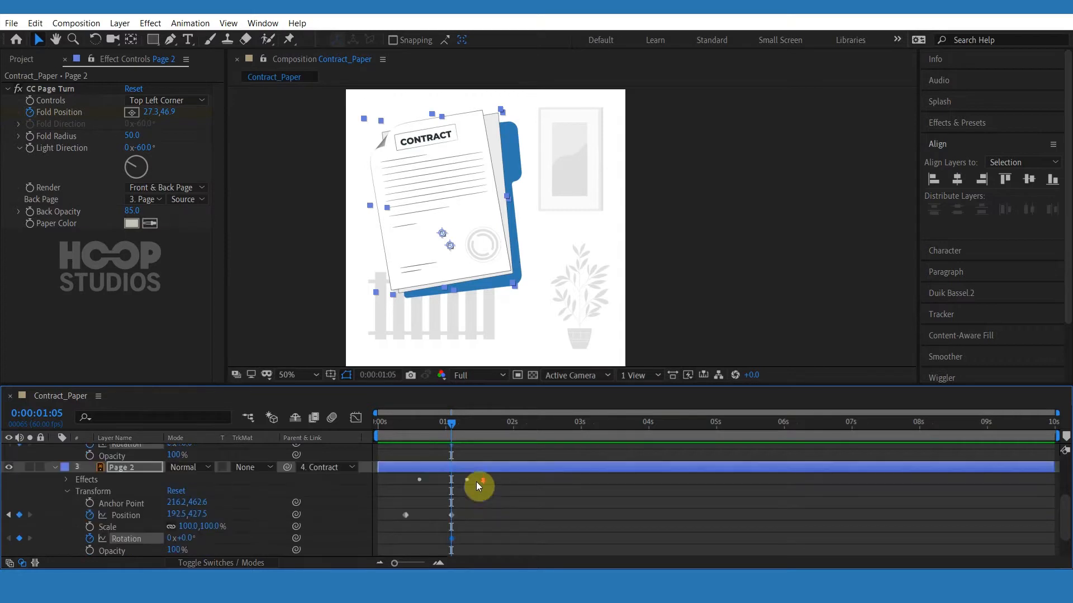
Review the Position and Rotation keyframes of Page 1 and the Contract layer between 0:24 and 1:05.
left_click(408, 428)
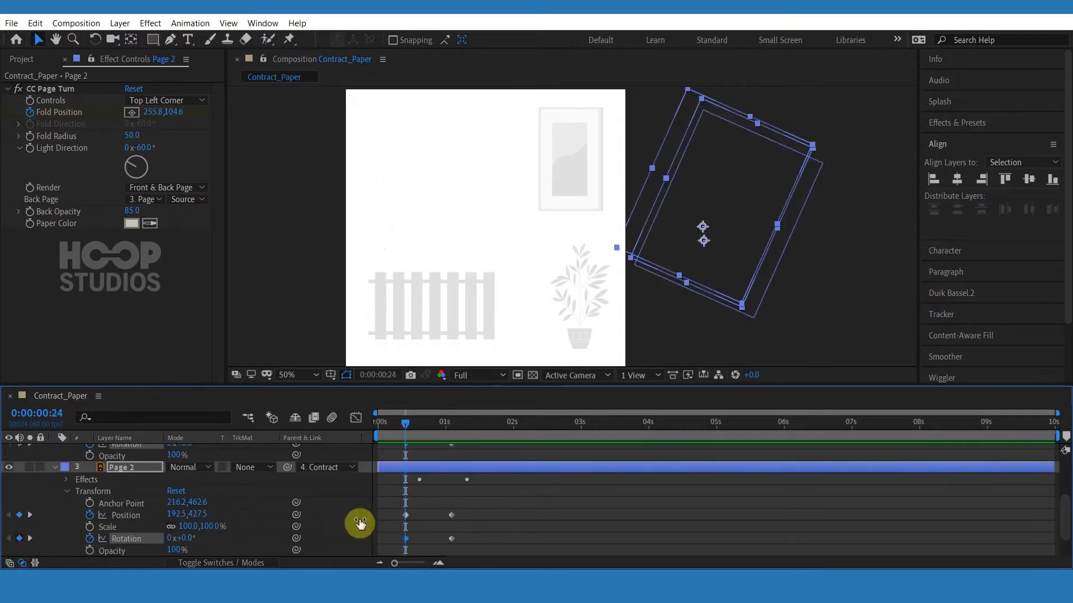
scroll(391, 523, "up", 2)
left_click(461, 500)
left_click(431, 448)
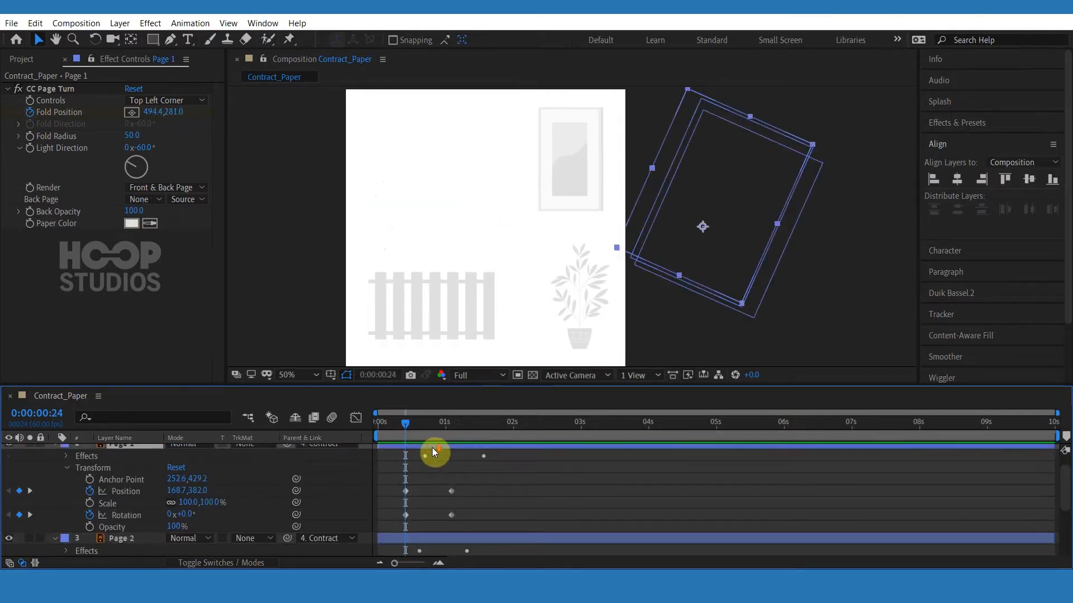
scroll(431, 447, "up", 1)
mouse_move(414, 421)
left_mouse_down()
mouse_move(462, 425)
mouse_move(407, 432)
left_mouse_up()
scroll(457, 477, "down", 5)
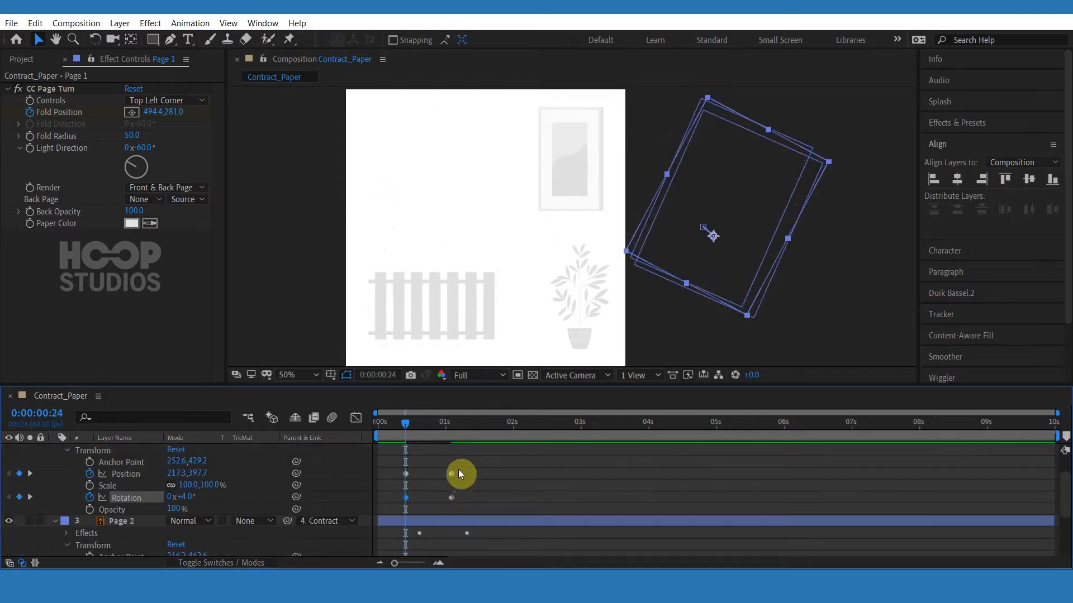
left_click(451, 429)
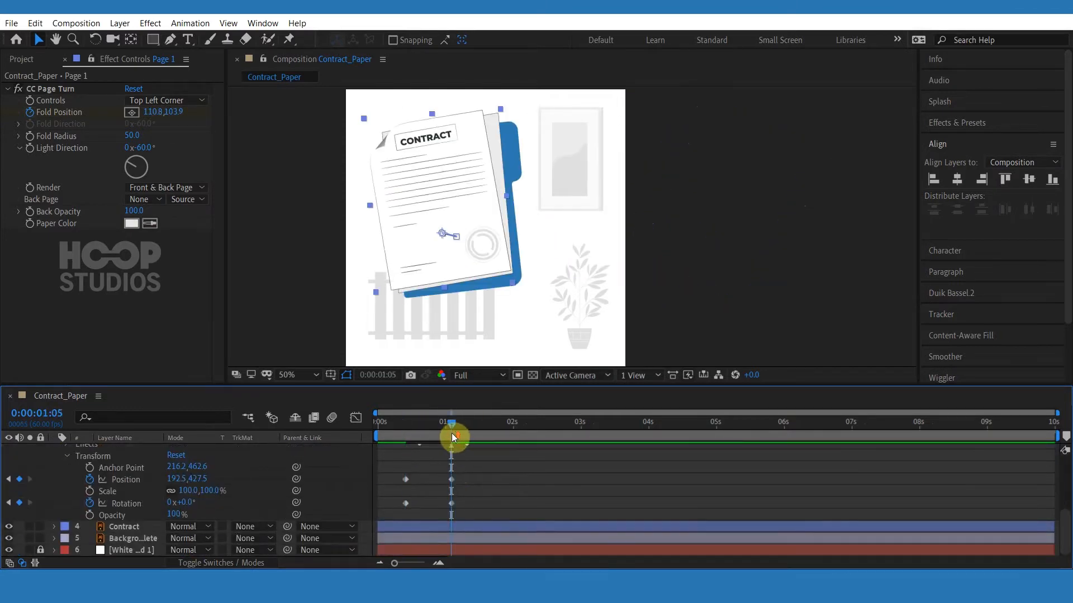
scroll(477, 468, "up", 5)
scroll(482, 485, "down", 5)
left_click(457, 522)
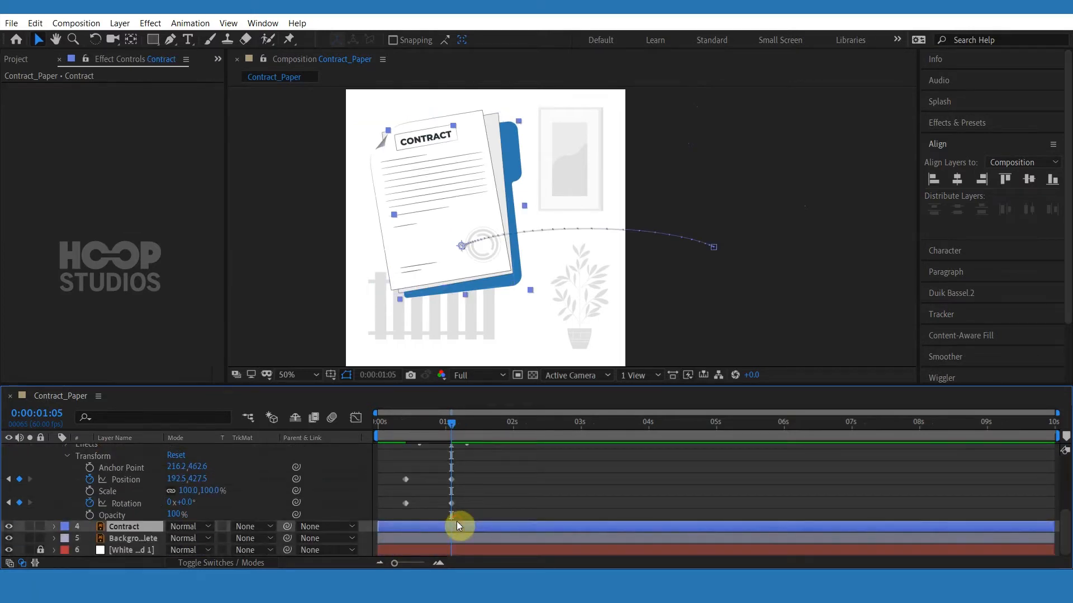
key("u")
scroll(469, 505, "up", 4)
scroll(469, 507, "down", 1)
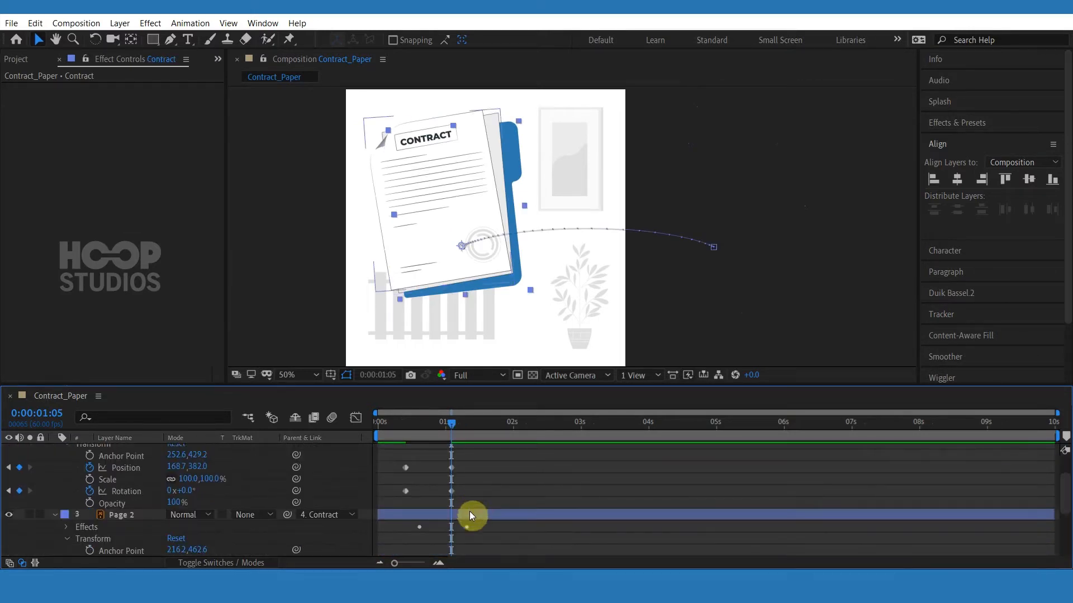
Shift Page 2's Position and Rotation keyframes later and, at 1:05, offset Page 2 down-right with a 2° rotation.
scroll(469, 511, "up", 2)
scroll(468, 525, "down", 4)
left_click(467, 479)
scroll(467, 481, "down", 1)
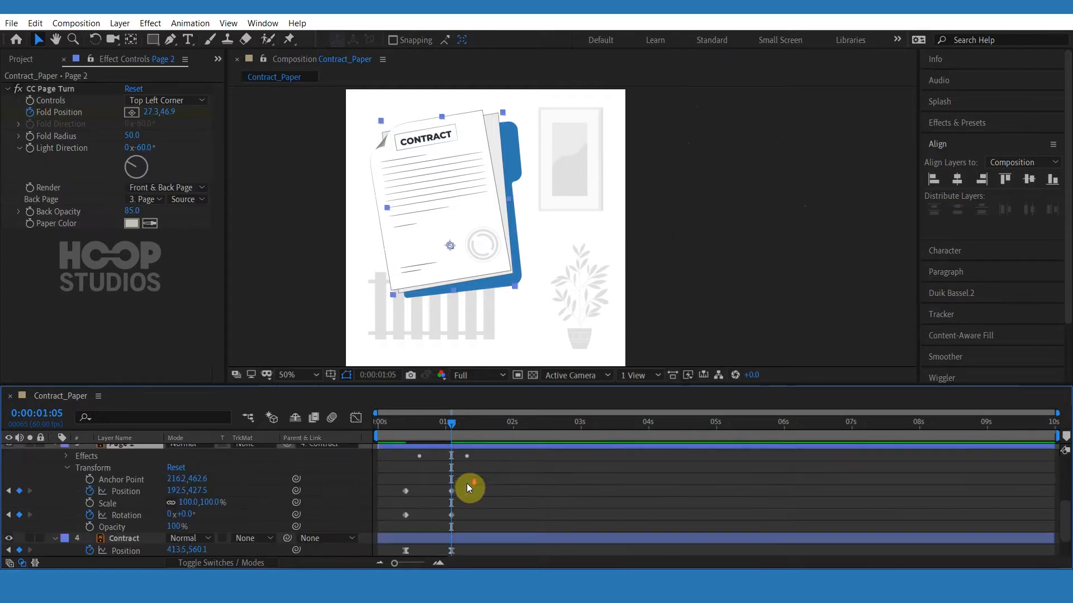
left_click_drag(467, 483, 451, 515)
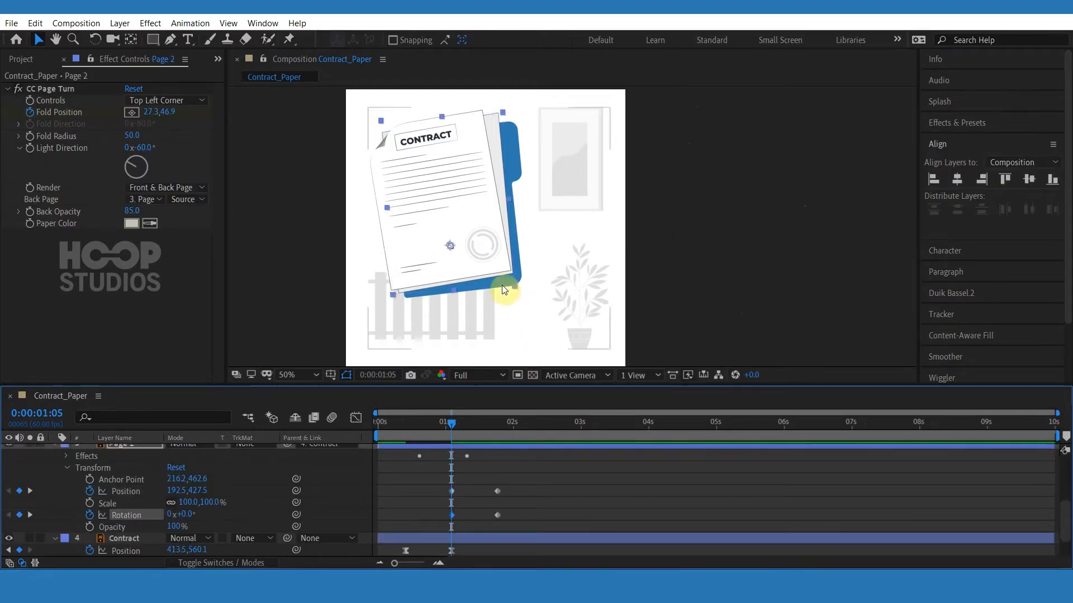
left_click_drag(491, 259, 486, 260)
left_click(189, 515)
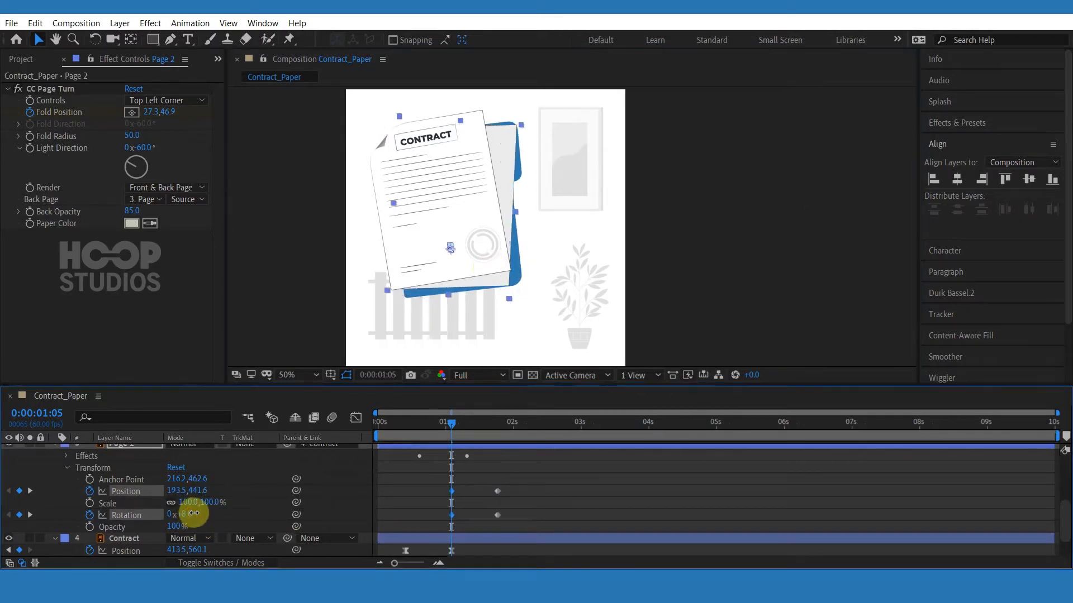
left_click_drag(186, 514, 188, 514)
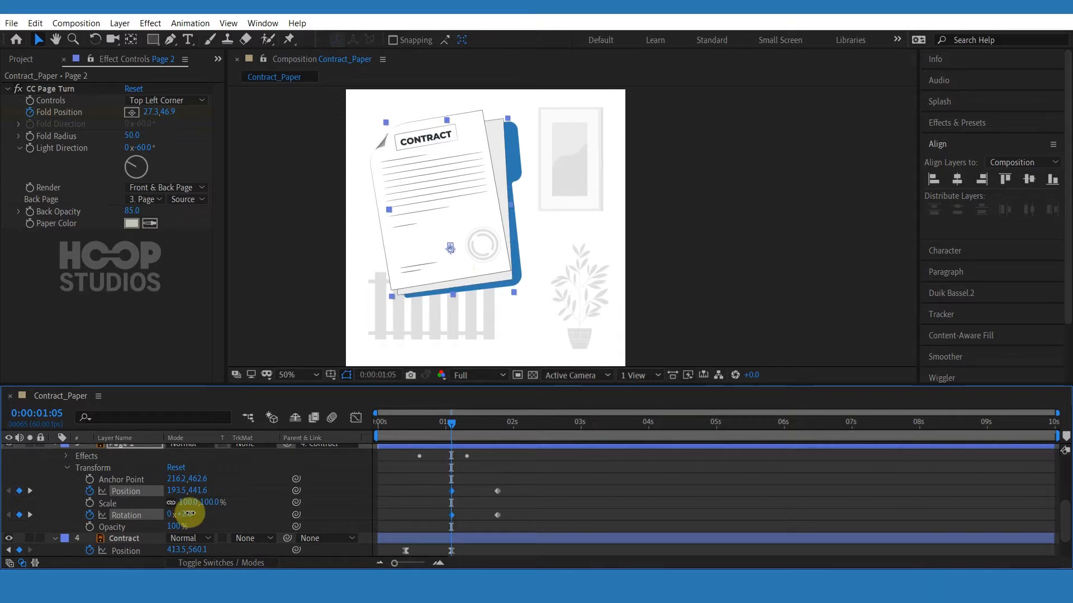
left_click_drag(498, 278, 501, 275)
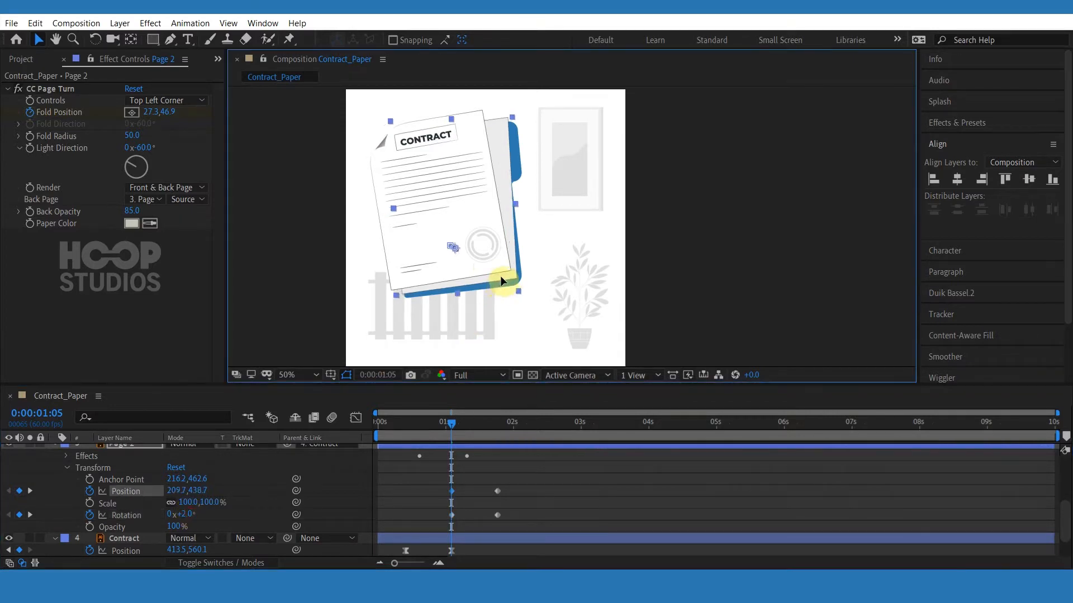
Shift Page 1's Position and Rotation keyframes later and, at 1:05, offset Page 1 with an 8° rotation.
scroll(465, 503, "up", 3)
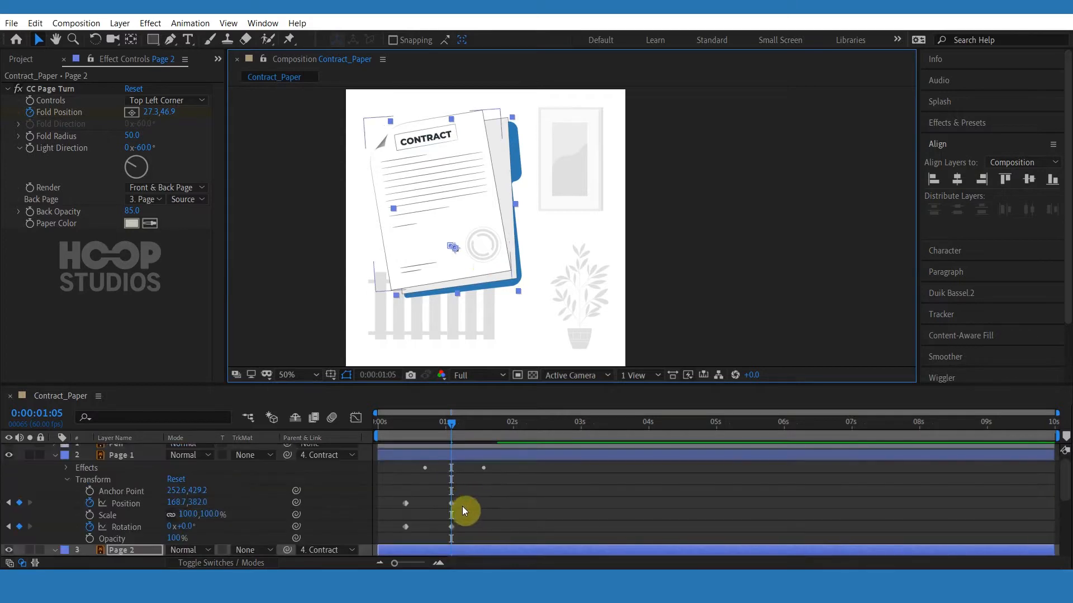
left_click_drag(466, 505, 446, 523)
left_click(500, 409)
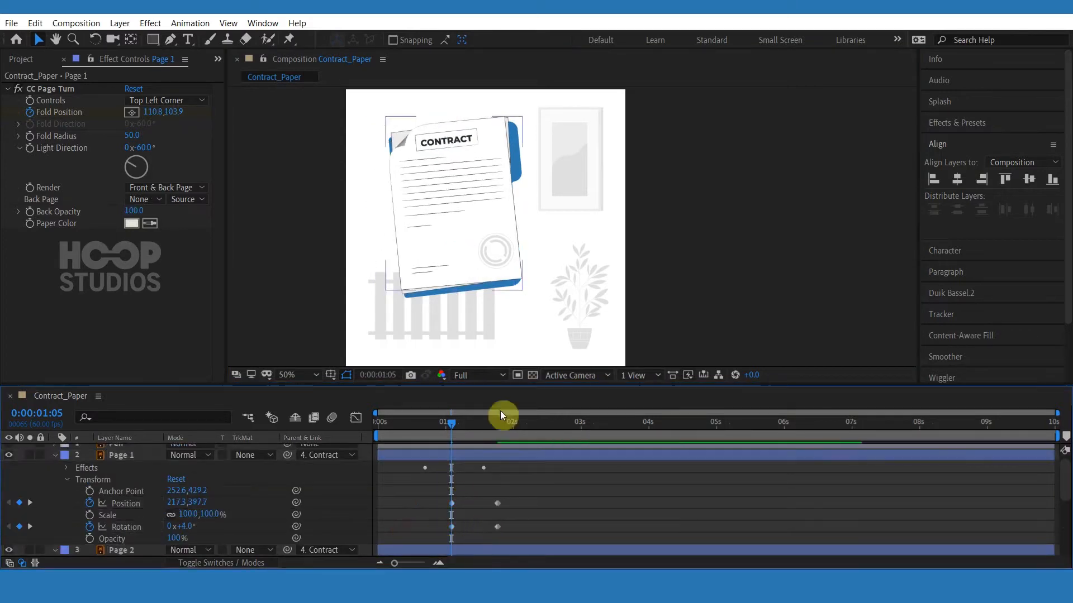
mouse_move(494, 259)
left_mouse_down()
mouse_move(481, 256)
mouse_move(496, 259)
left_mouse_up()
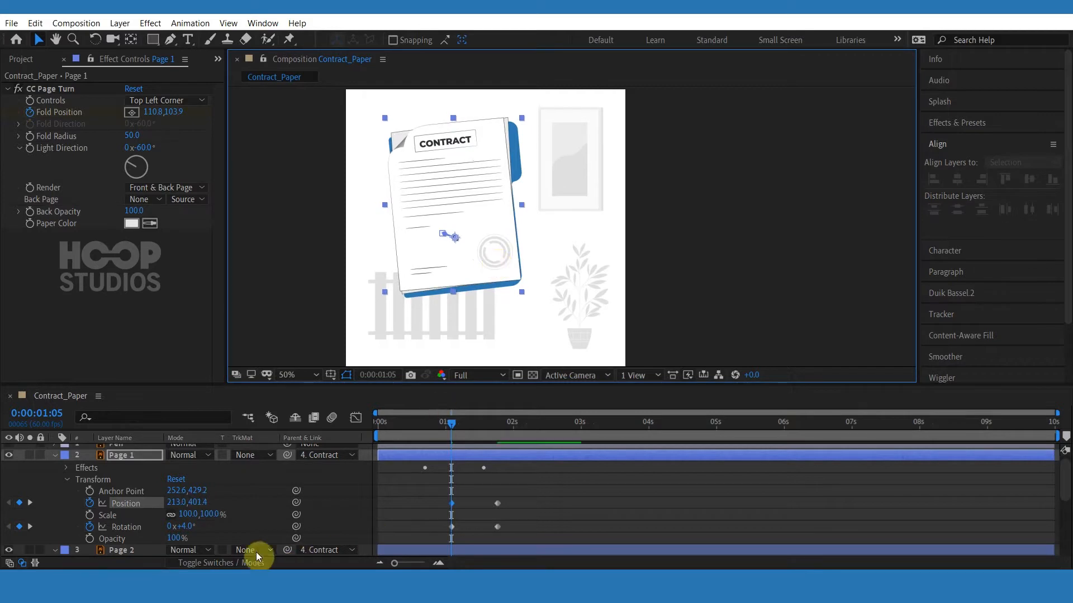
left_click(181, 527)
type("3")
key("Return")
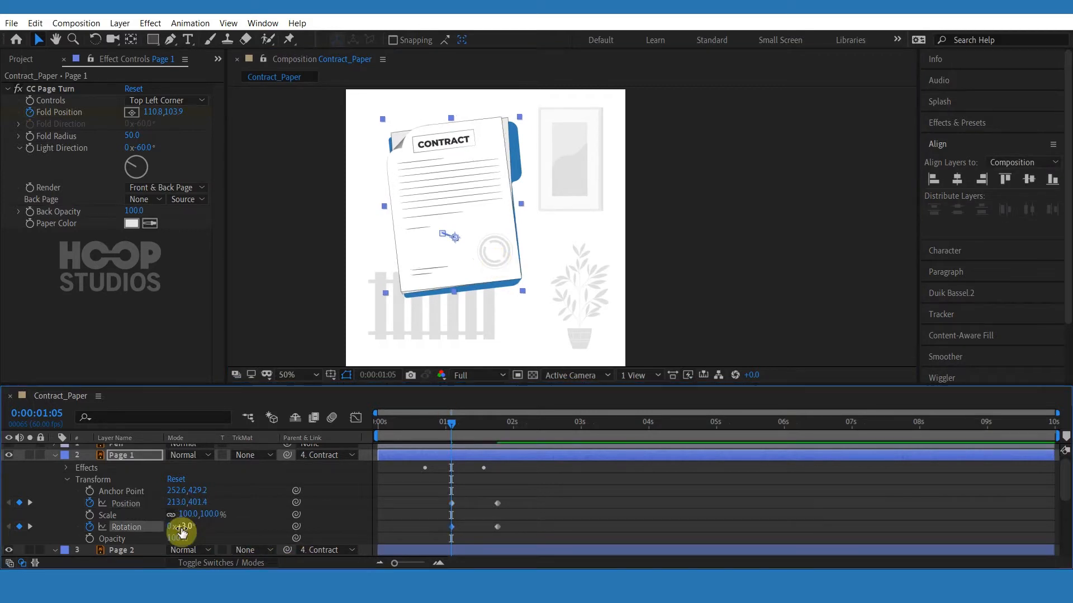
left_click_drag(182, 526, 186, 526)
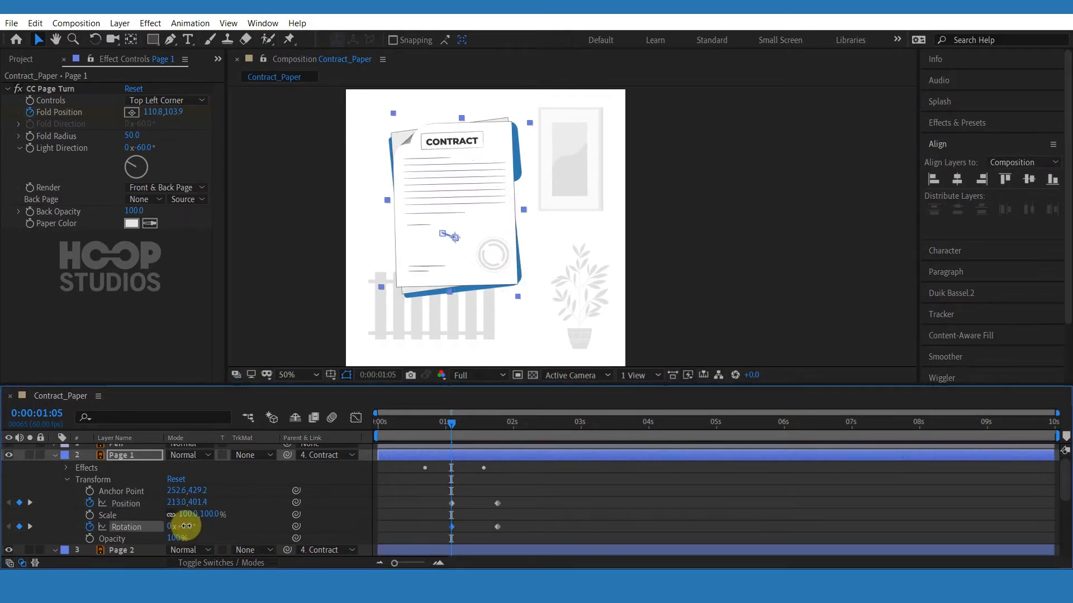
left_click_drag(490, 270, 487, 273)
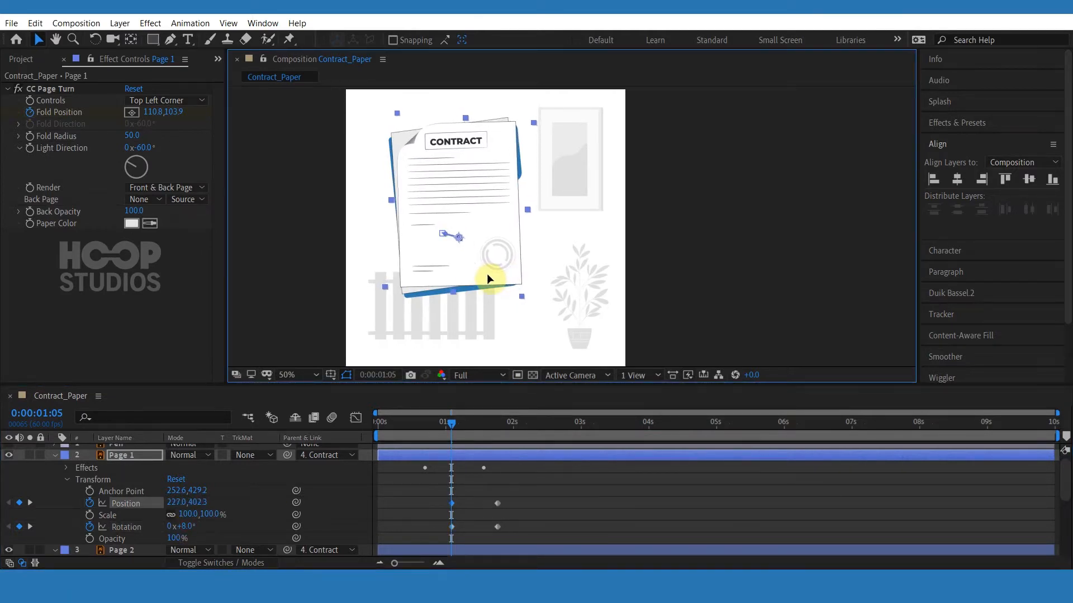
Move both pages' Position and Rotation keyframes earlier so the offset poses start at about 0:24.
left_click_drag(519, 497, 447, 529)
scroll(448, 529, "down", 2)
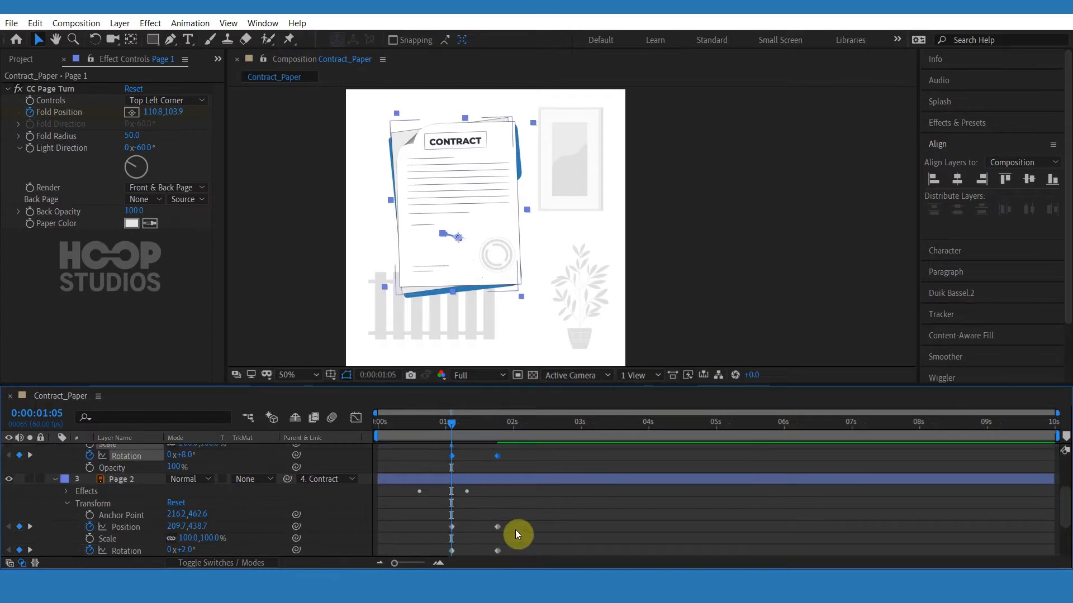
left_click_drag(518, 521, 432, 552)
scroll(472, 512, "down", 2)
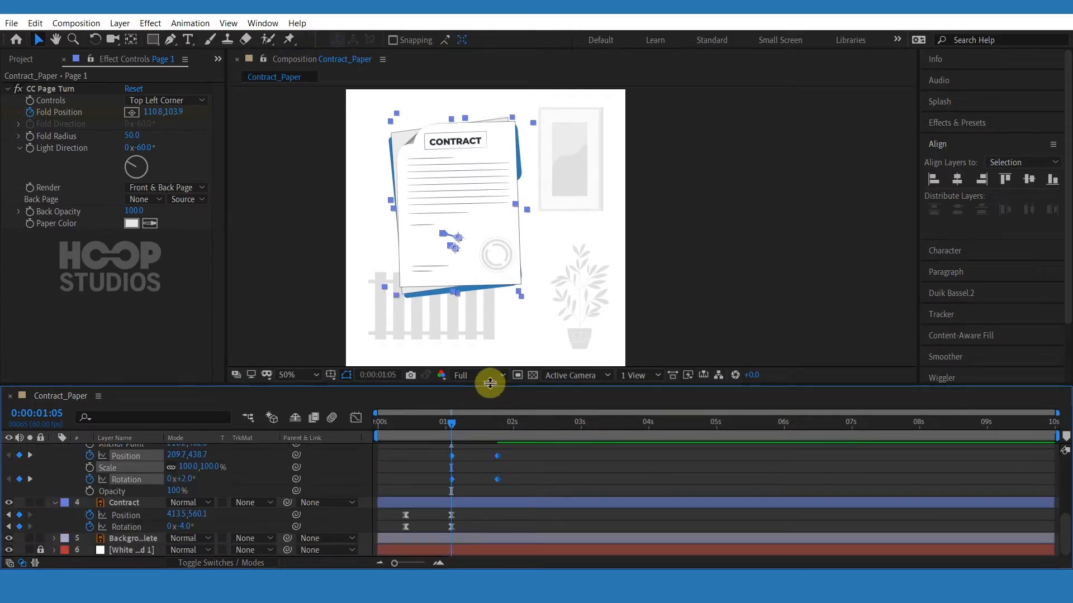
left_click_drag(490, 384, 490, 382)
left_click_drag(489, 306, 490, 307)
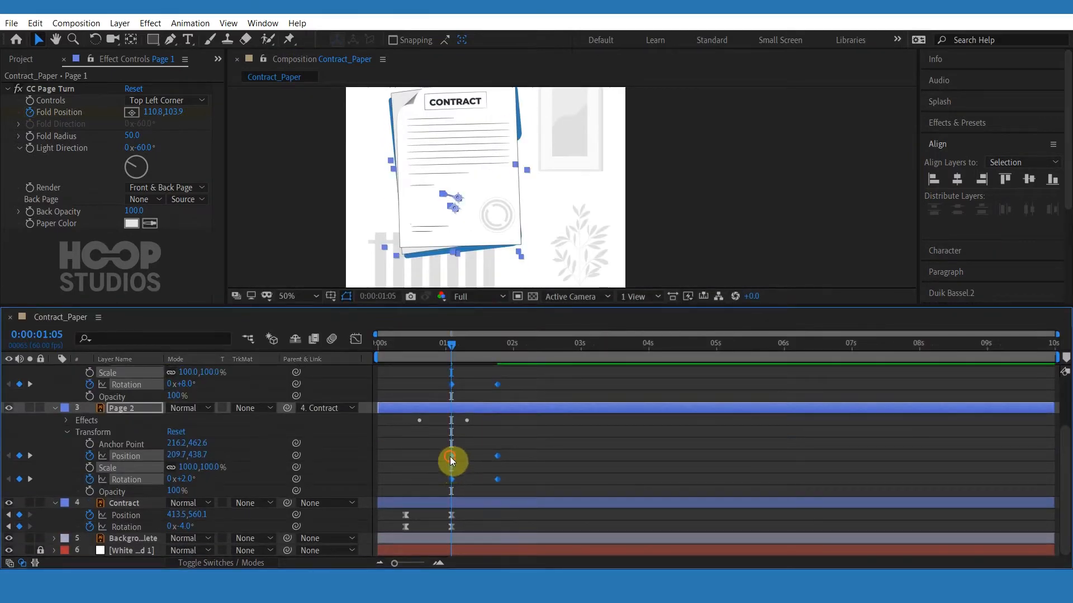
left_click_drag(450, 457, 404, 458)
scroll(447, 452, "up", 3)
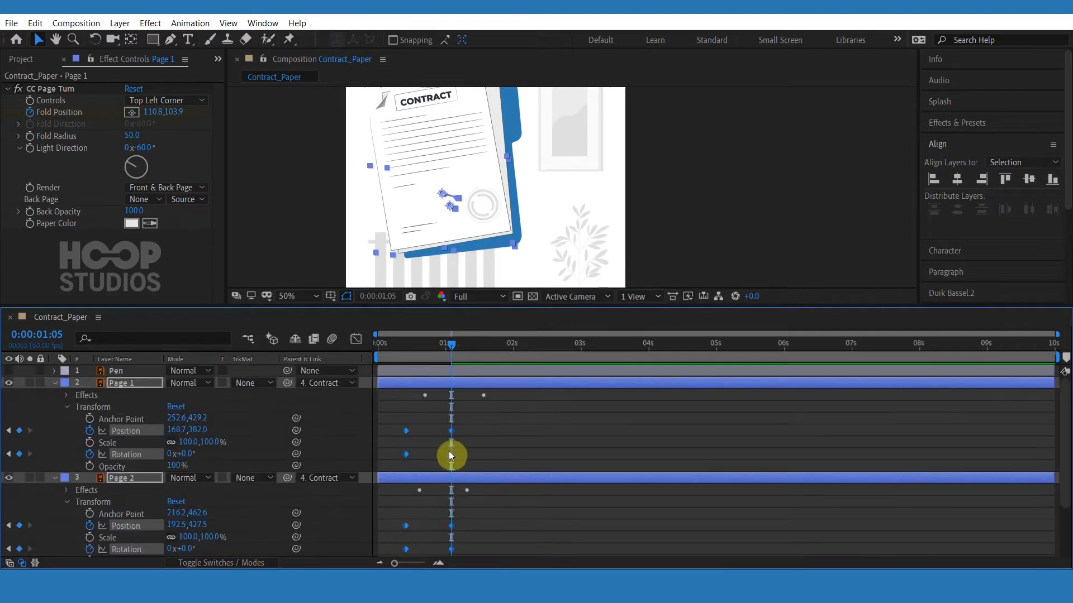
Apply Easy Ease to the pages' Position and Rotation keyframes and steepen their speed curve in the Graph Editor.
right_click(448, 451)
left_click(680, 486)
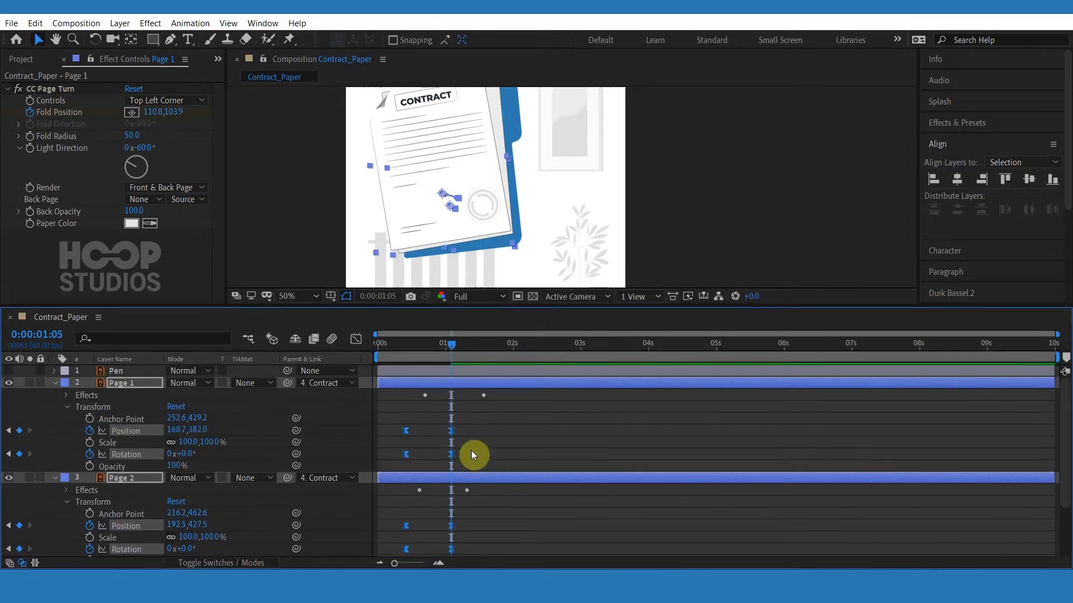
left_click(358, 336)
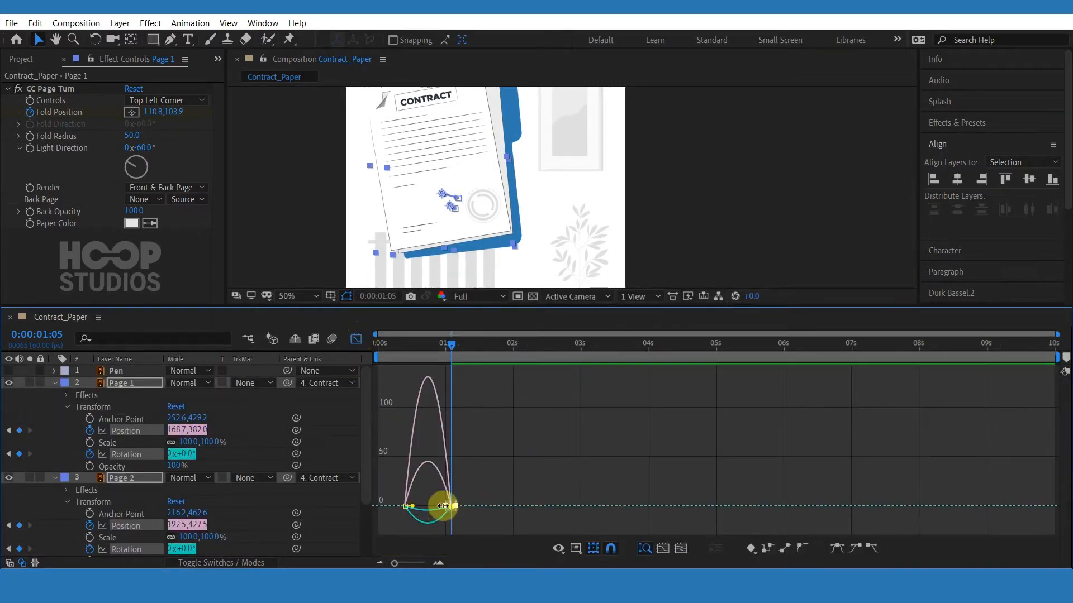
left_click(438, 563)
left_click_drag(527, 562, 492, 563)
left_click_drag(544, 485, 487, 507)
left_click(355, 338)
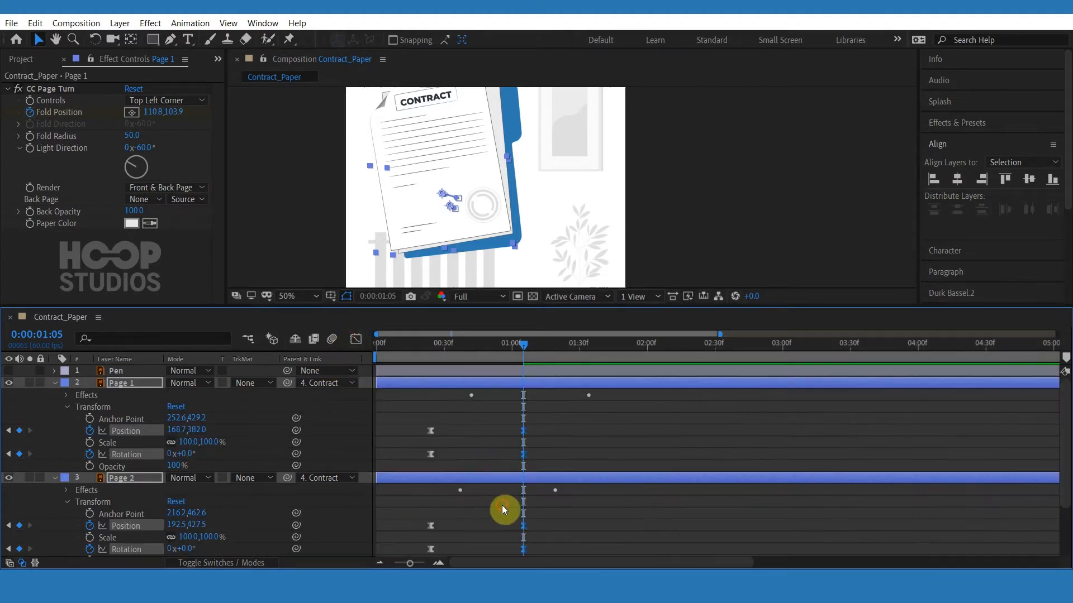
Offset Page 1's transform keyframes slightly later than Page 2's and set the preview resolution to Third.
left_click(502, 475)
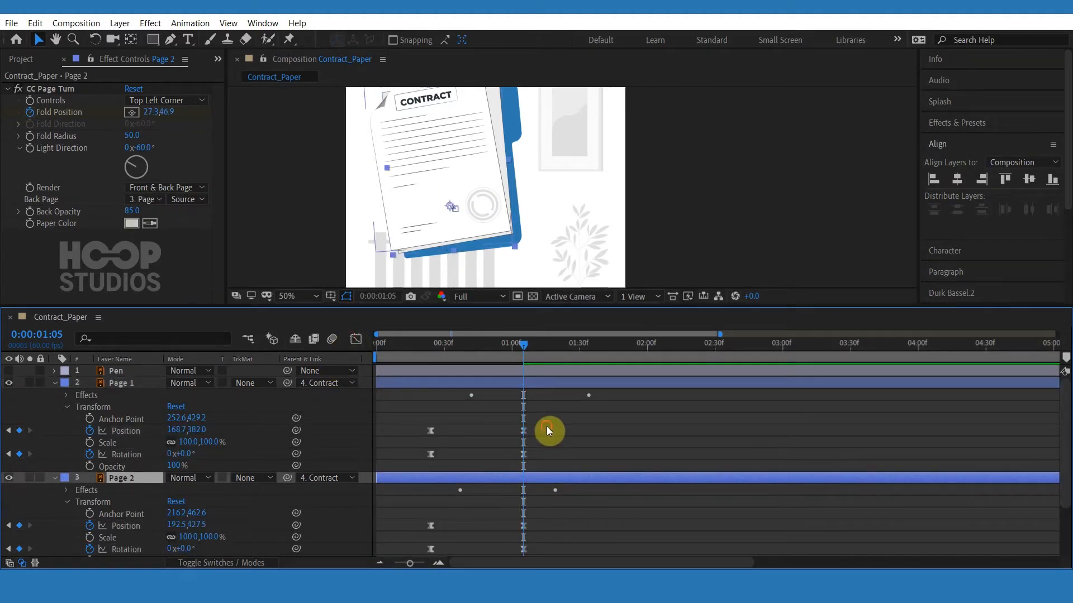
left_click_drag(546, 430, 445, 454)
left_click(468, 364)
left_click(415, 353)
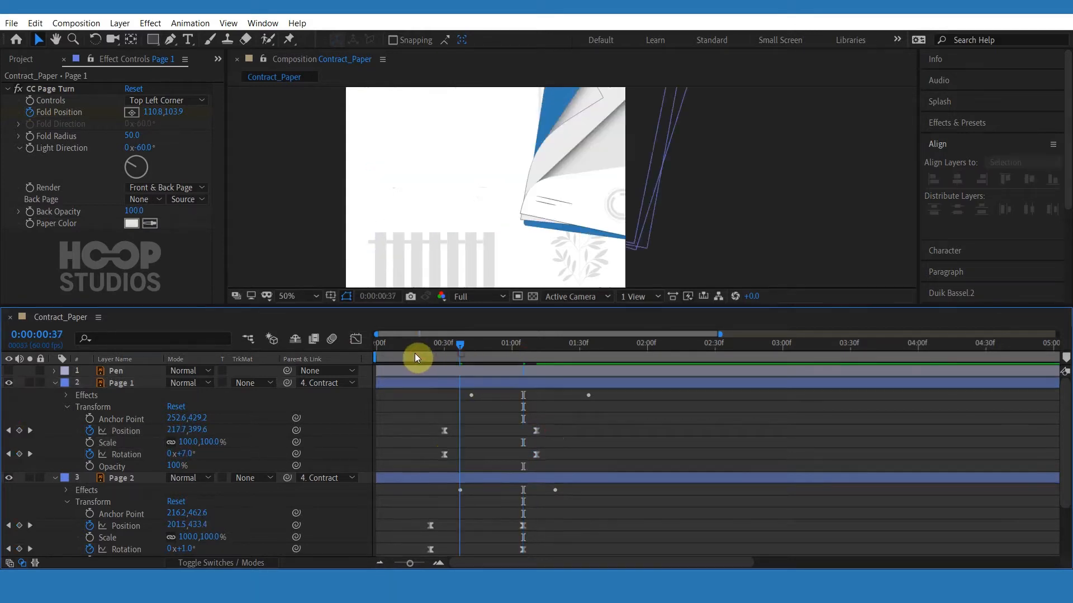
left_click(474, 297)
left_click(475, 360)
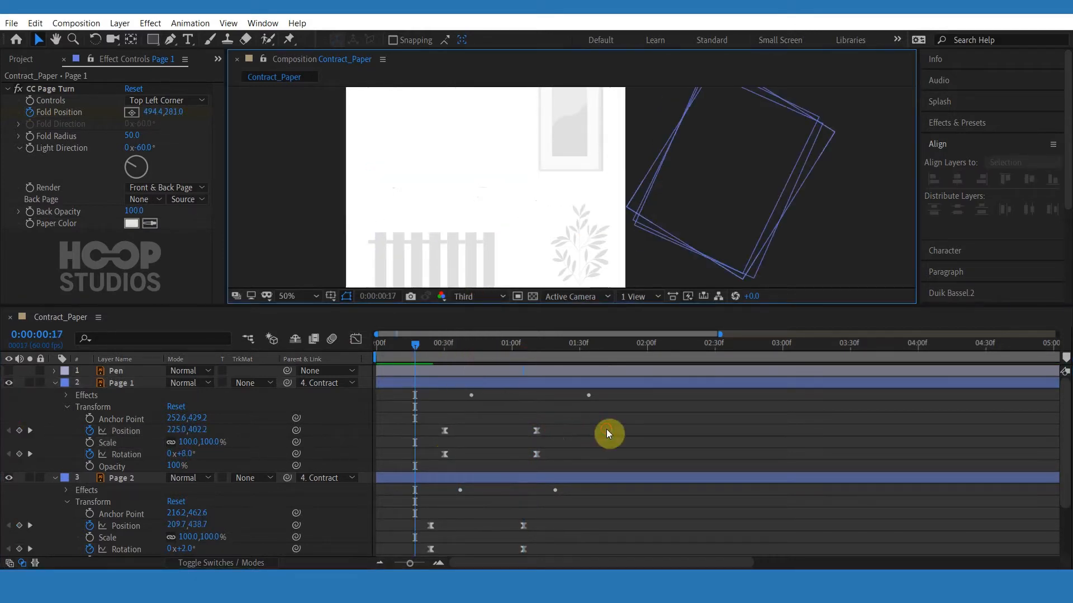
Preview the contract and page animation from the start of the timeline.
scroll(574, 258, "down", 2)
key("space")
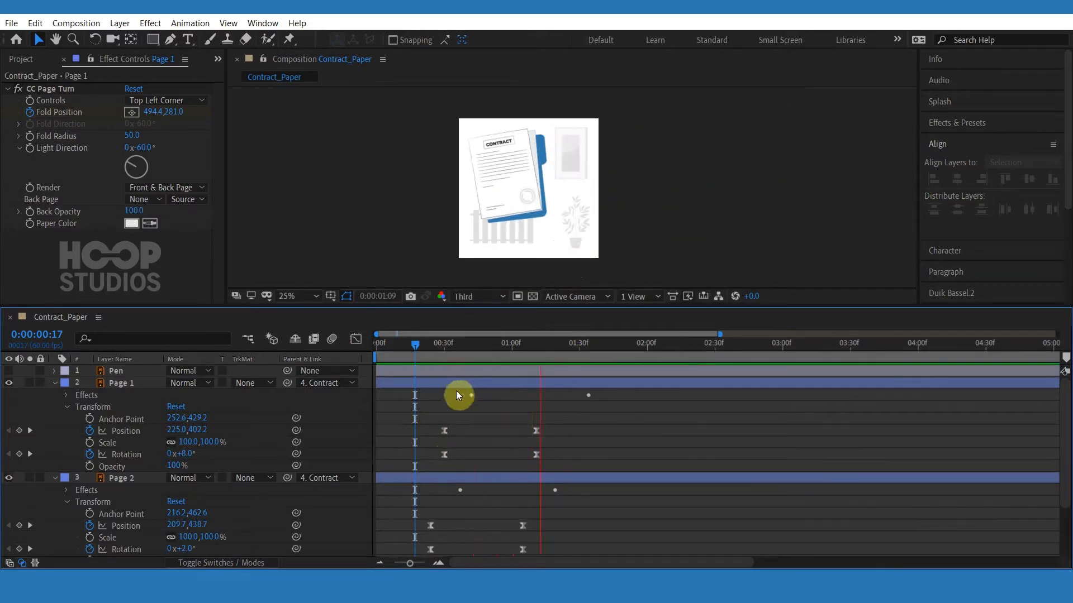
left_click(398, 350)
key("space")
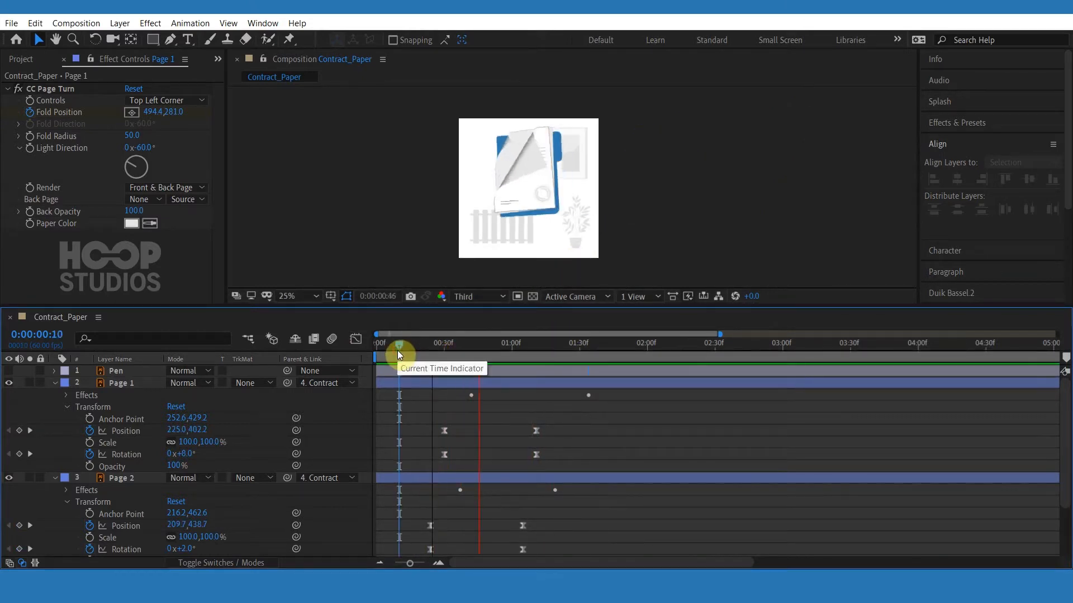
key("space")
left_click_drag(553, 429, 440, 481)
scroll(531, 490, "down", 3)
left_click(416, 353)
key("space")
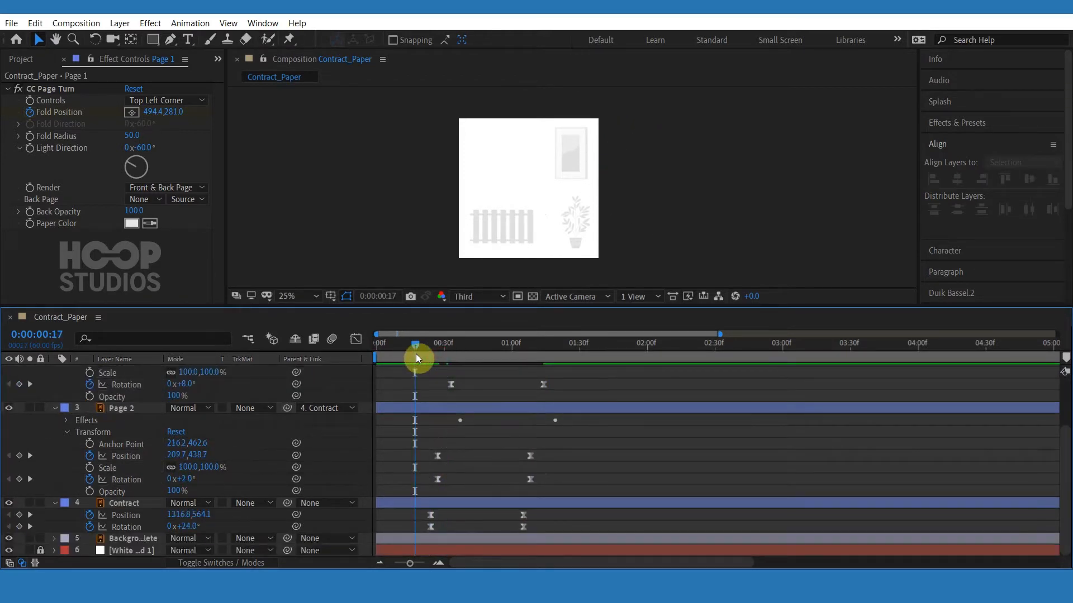
key("space")
scroll(505, 268, "up", 2)
With the Pen tool, start drawing a curved signature stroke on the contract page above its lower lines.
left_click_drag(508, 306, 498, 377)
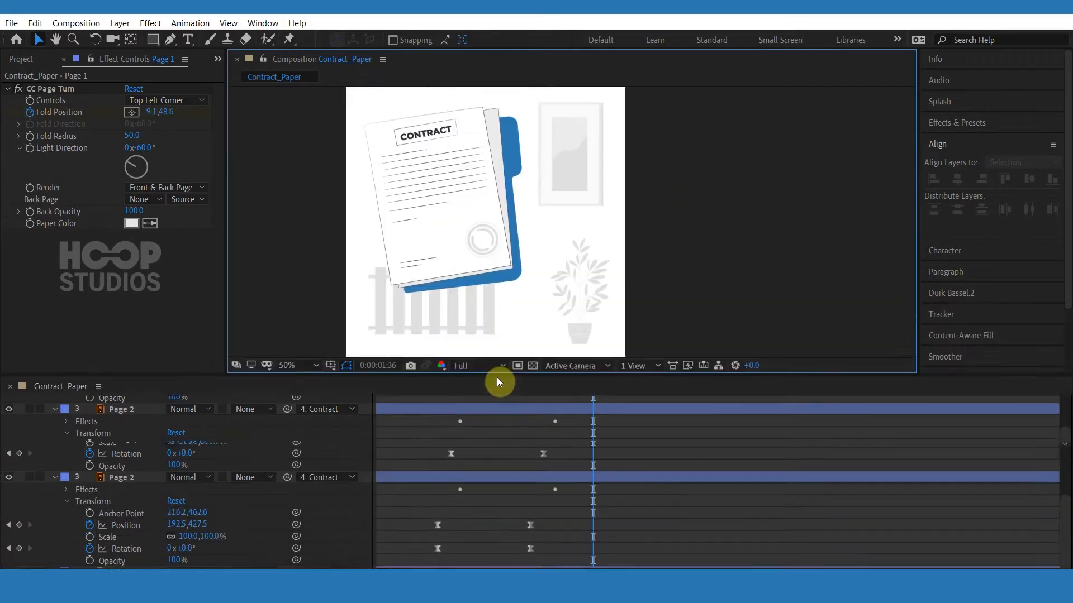
scroll(422, 249, "up", 1)
key("h")
left_click_drag(419, 245, 618, 261)
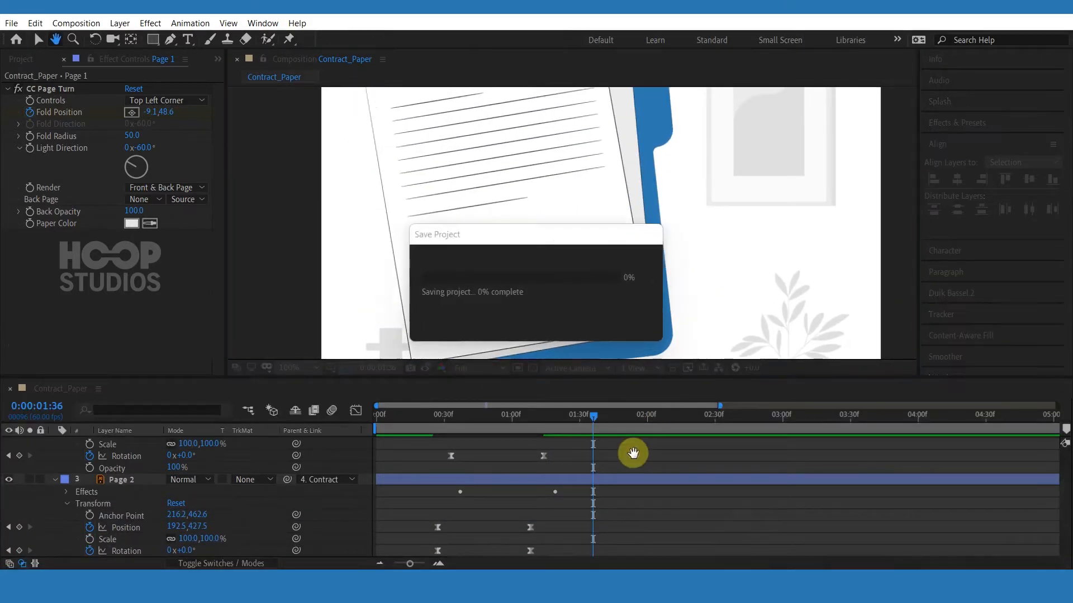
scroll(628, 463, "up", 2)
key("u")
key("v")
key("u")
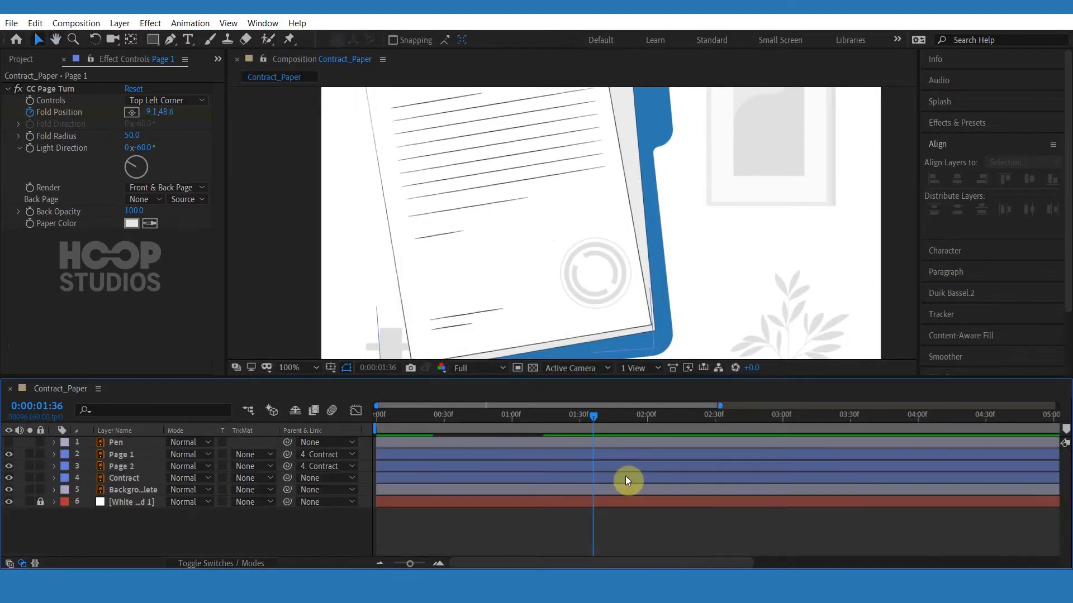
left_click(172, 40)
scroll(550, 196, "up", 1)
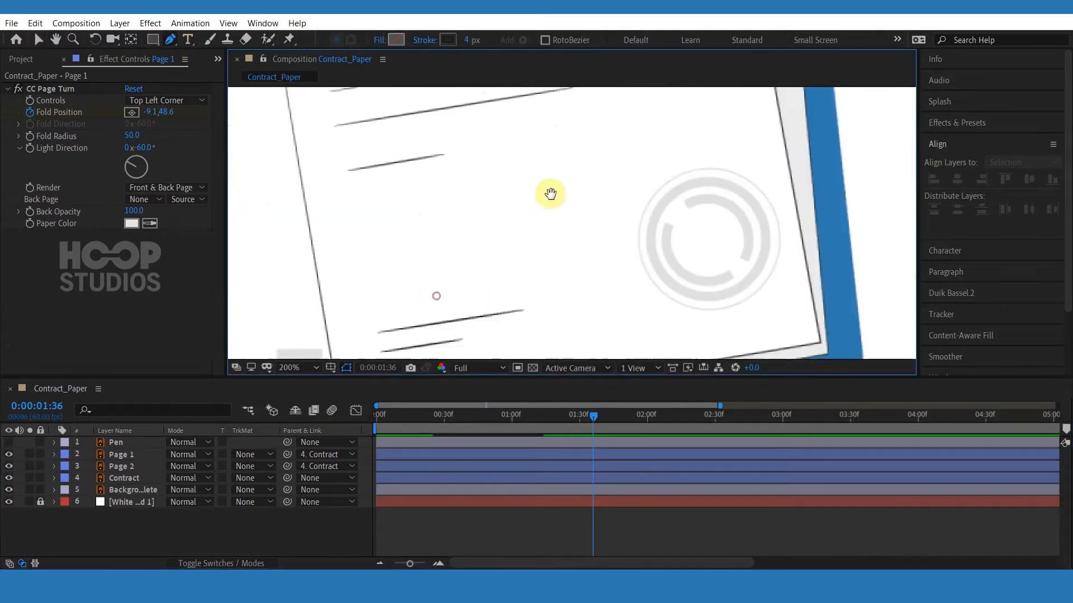
scroll(546, 218, "up", 1)
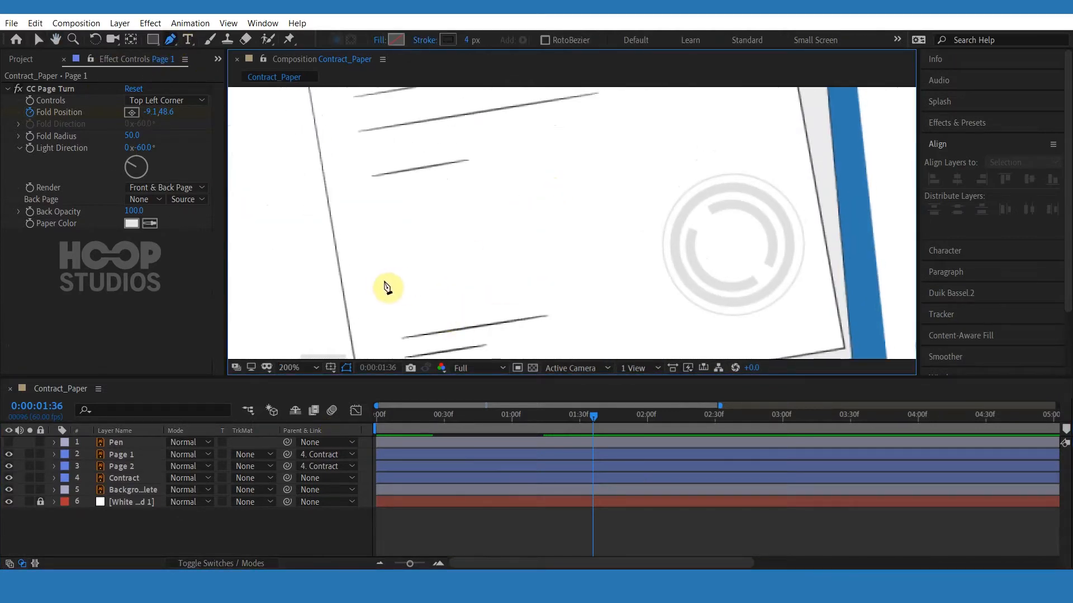
left_click(376, 280)
left_click_drag(416, 302, 486, 196)
key("ctrl+z")
left_click_drag(438, 297, 476, 267)
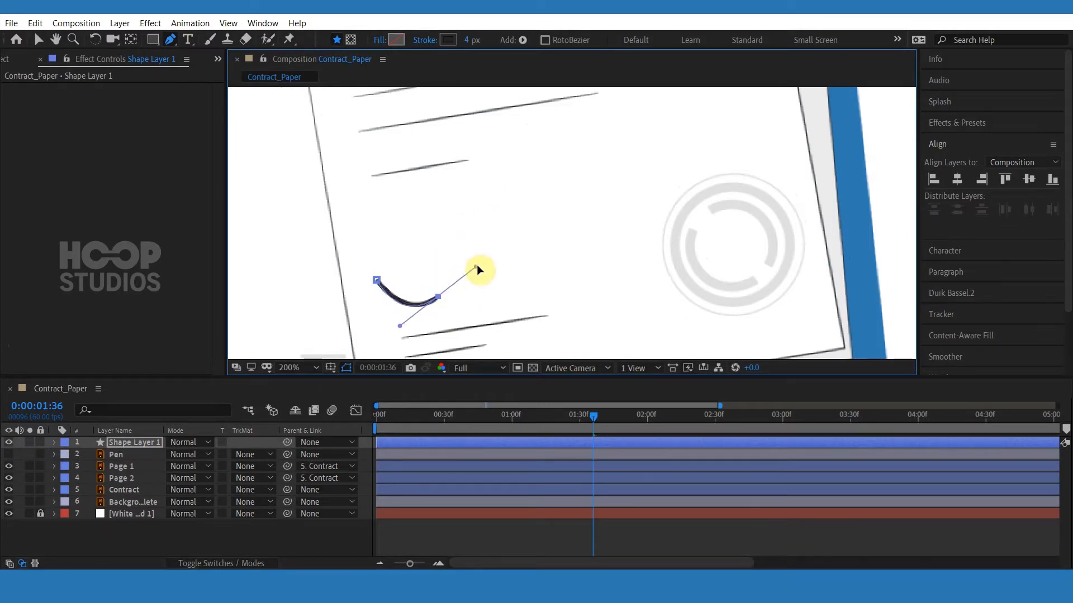
Continue the signature path with a loop and a rising tail by adding and adjusting points.
left_click_drag(457, 218, 445, 205)
left_click_drag(414, 238, 414, 260)
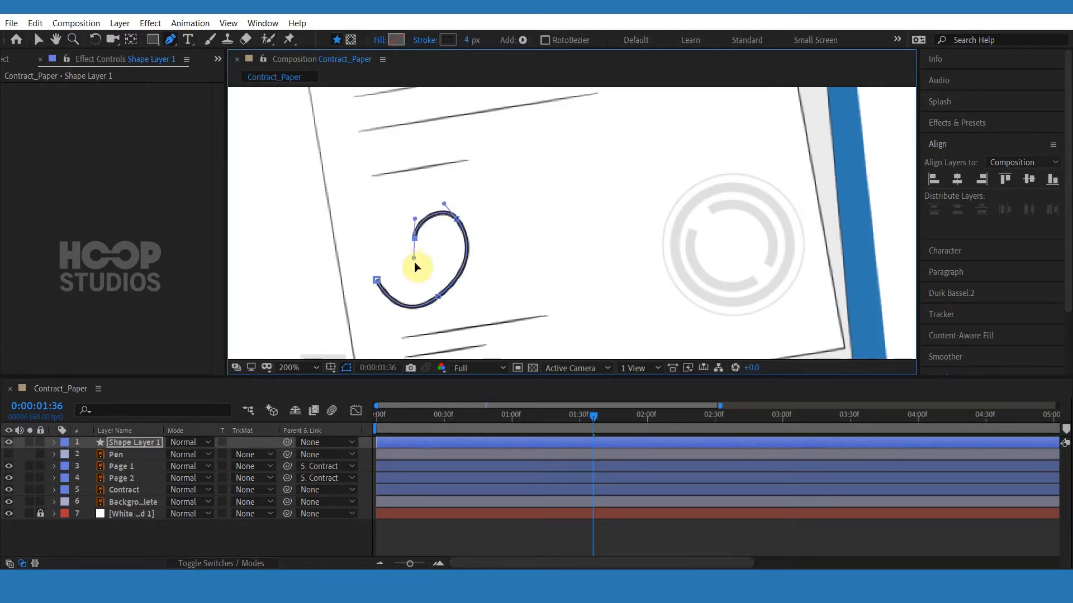
left_click_drag(499, 273, 528, 246)
left_click_drag(550, 198, 538, 219)
mouse_move(499, 273)
left_mouse_down()
mouse_move(509, 271)
mouse_move(471, 290)
mouse_move(502, 276)
left_mouse_up()
left_click_drag(541, 170, 541, 185)
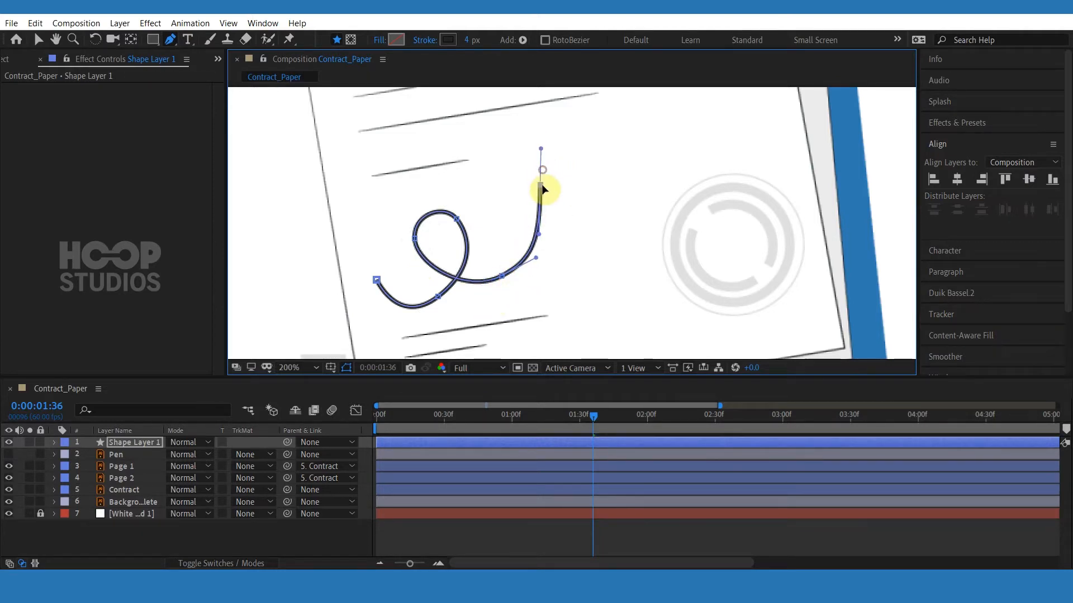
Set the signature shape layer's stroke width to 2 px.
scroll(535, 249, "down", 2)
left_click(134, 442)
left_click(468, 39)
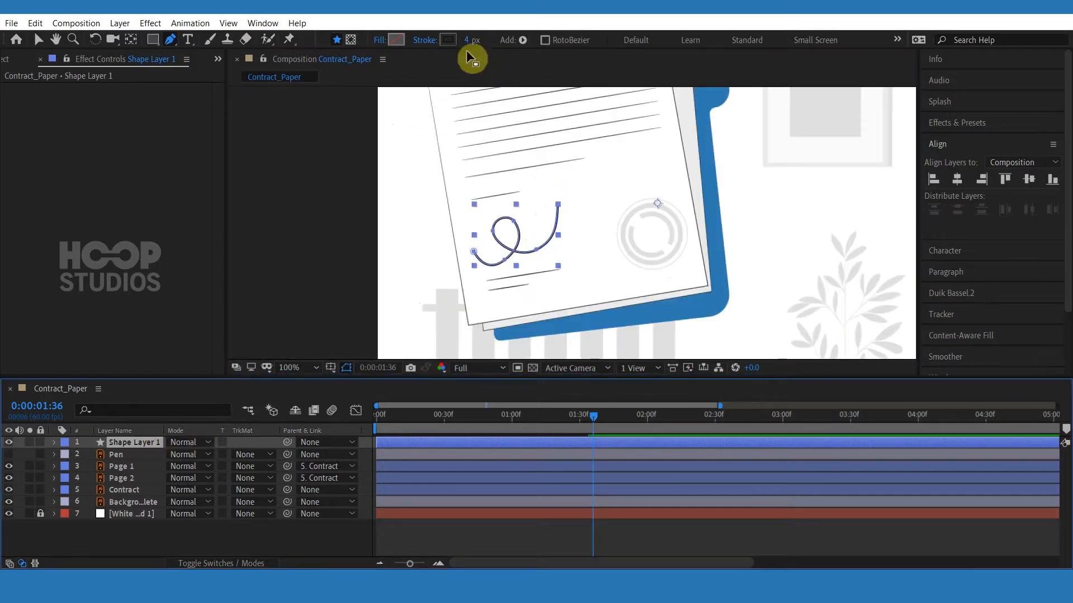
type("3")
key("Return")
left_click(478, 528)
scroll(579, 308, "up", 1)
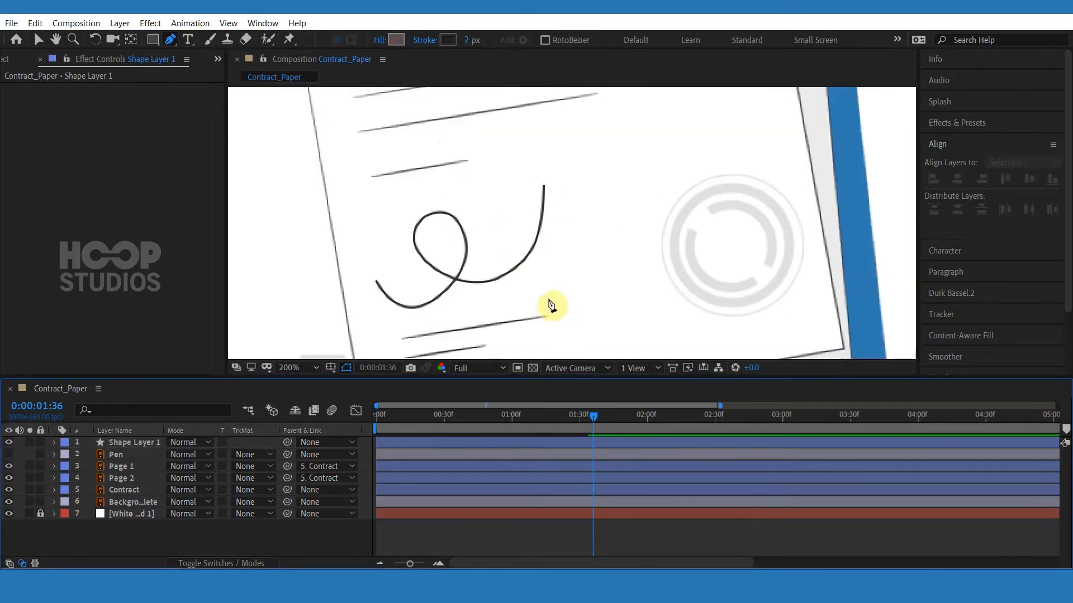
Move the pen illustration up so its tip rests at the start of the signature on the contract.
scroll(551, 306, "down", 2)
left_click_drag(595, 268, 555, 286)
scroll(555, 286, "up", 1)
key("g")
left_click(134, 454)
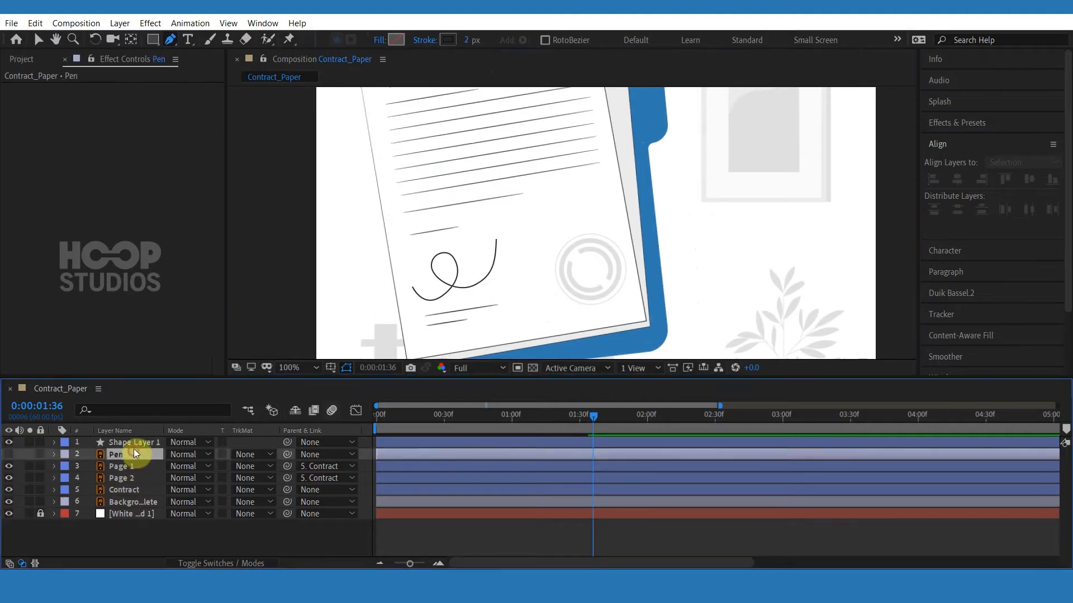
key("v")
scroll(499, 272, "up", 1)
left_click(116, 455)
scroll(509, 249, "down", 2)
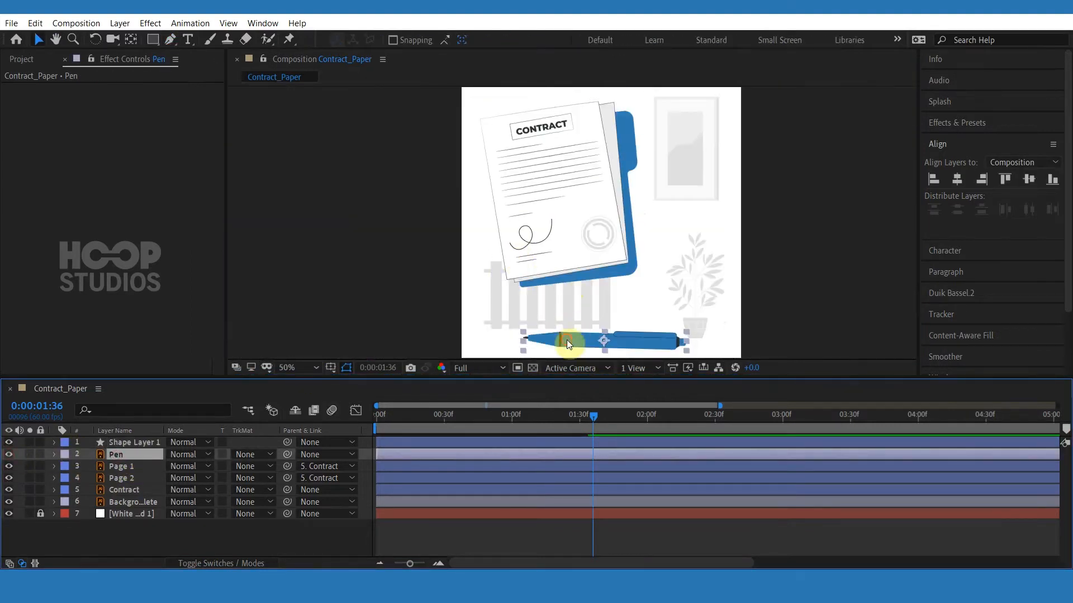
left_click_drag(567, 339, 583, 249)
Move the pen layer's anchor point to the pen's tip with the Pan Behind tool.
scroll(584, 249, "up", 1)
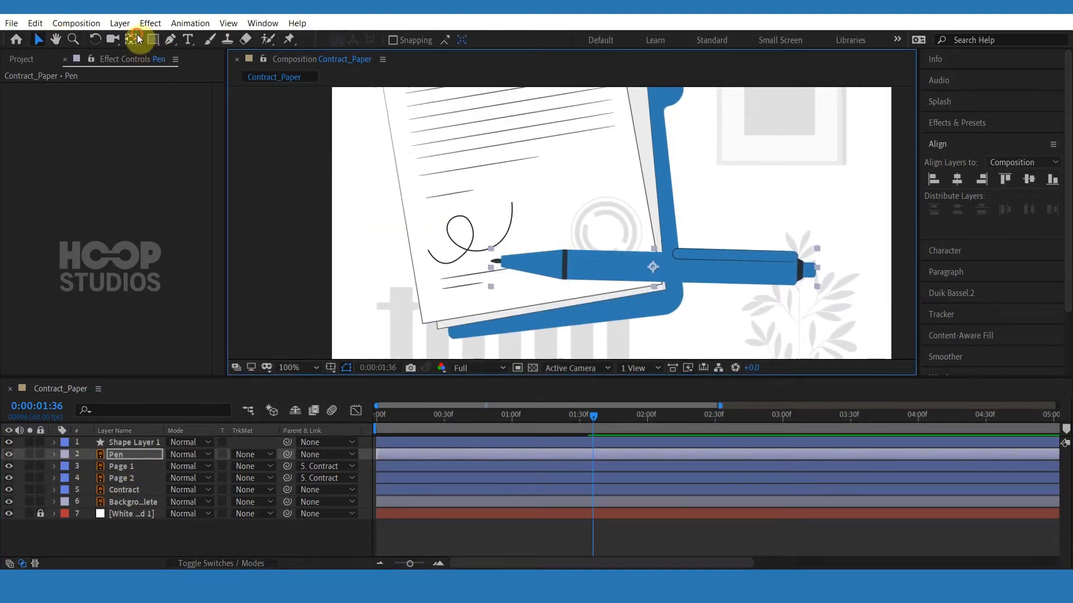
left_click(138, 39)
left_click_drag(651, 267, 506, 264)
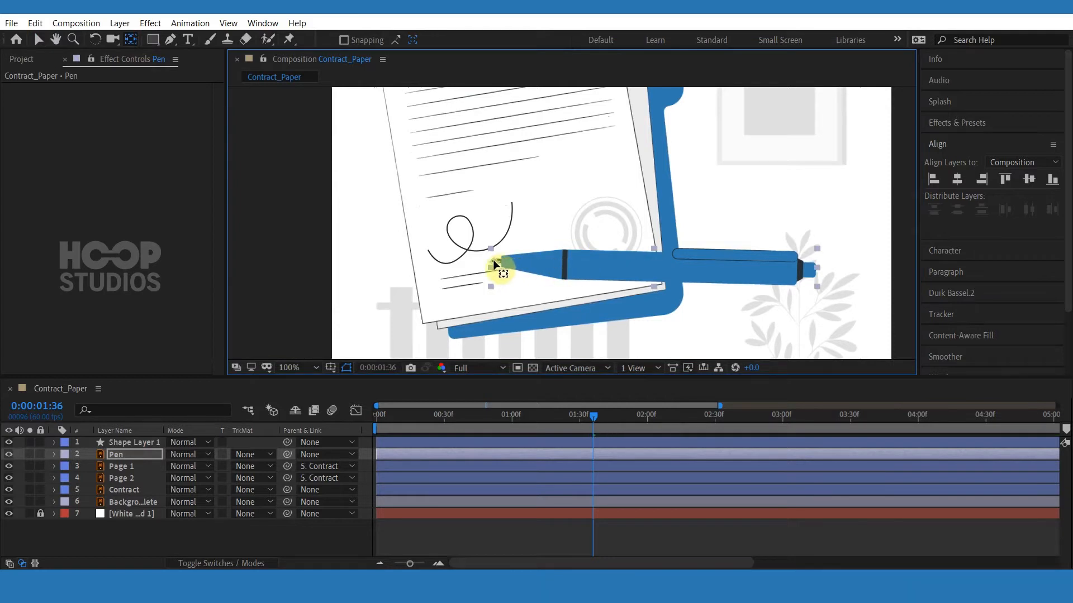
scroll(496, 267, "up", 4)
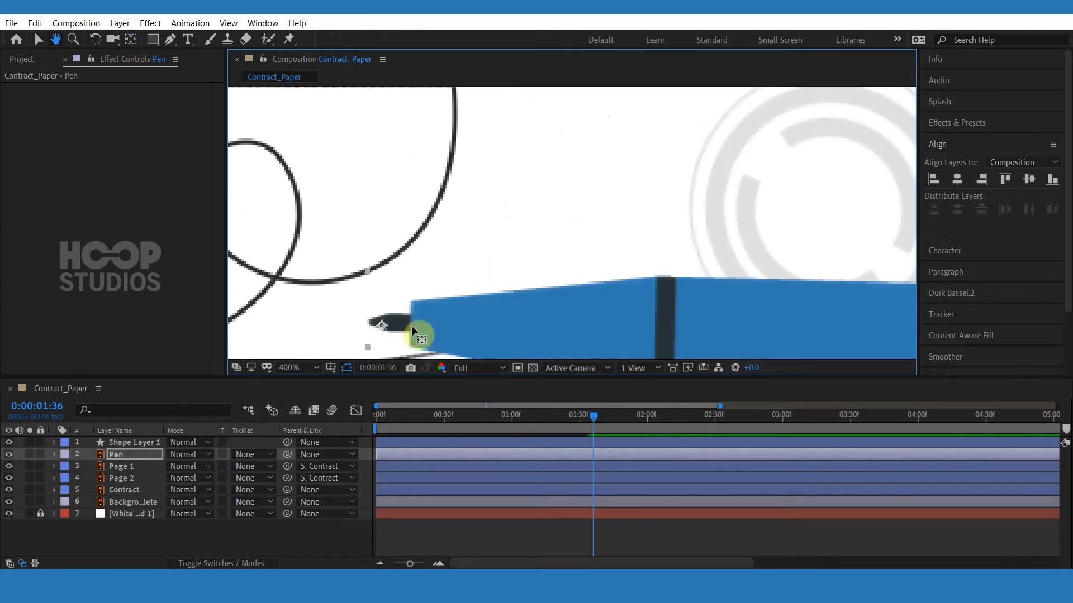
left_click_drag(382, 325, 372, 322)
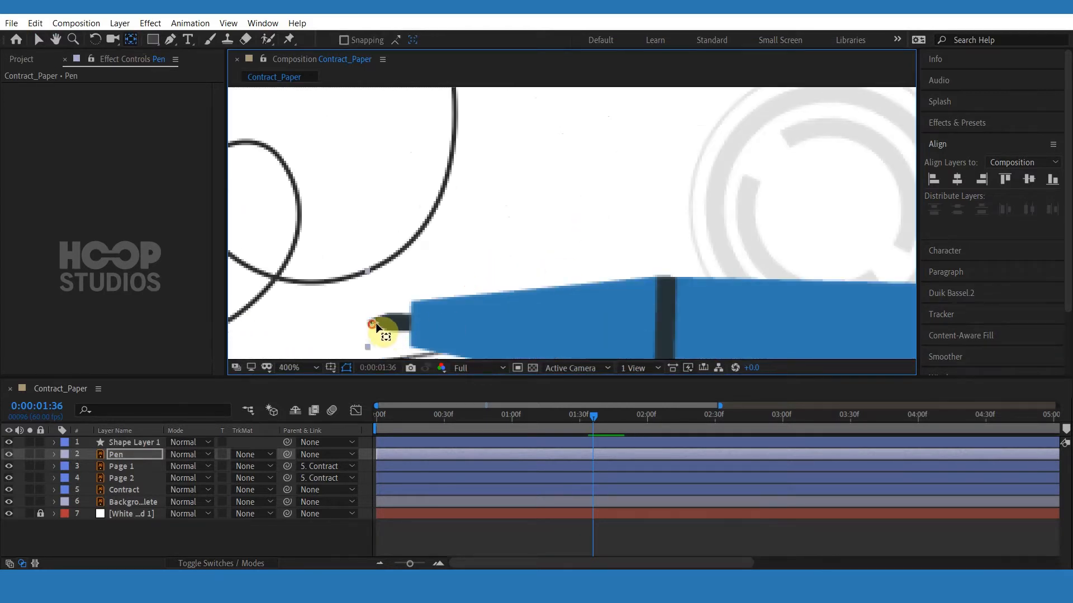
scroll(538, 302, "down", 3)
left_click_drag(546, 280, 595, 271)
scroll(519, 302, "up", 1)
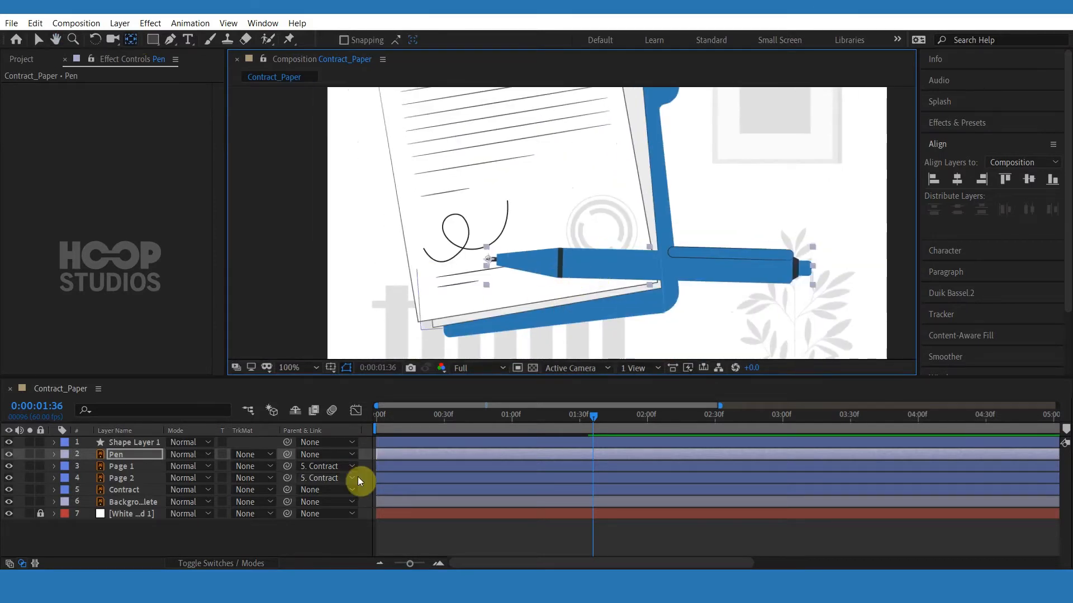
Trim the signature and pen layers so they start at 1:19.
left_click(517, 441)
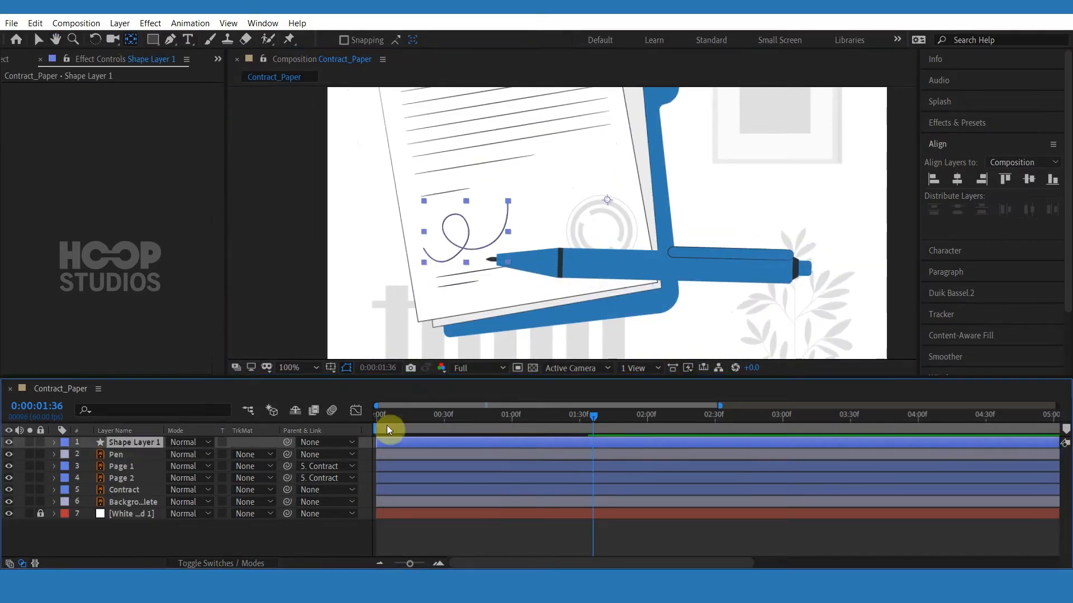
key("v")
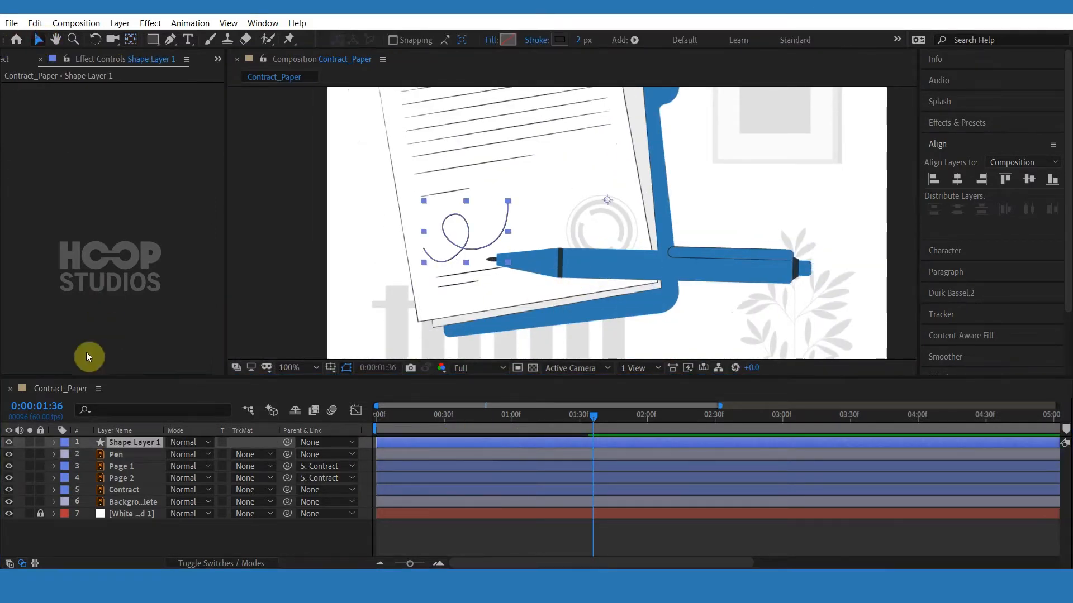
left_click(116, 454, "shift")
left_click_drag(404, 454, 563, 453)
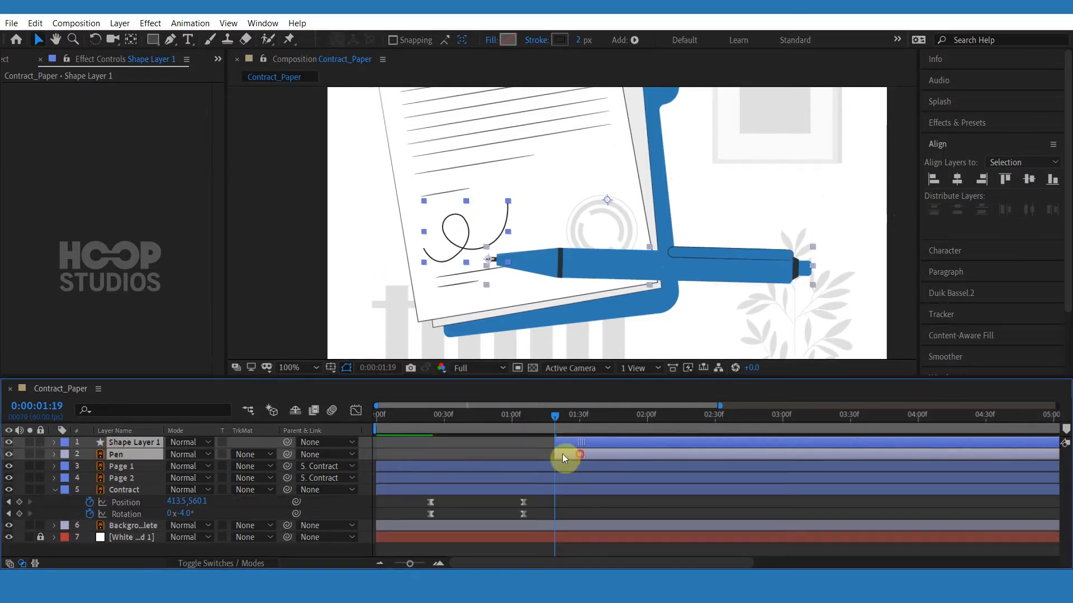
left_click(564, 442)
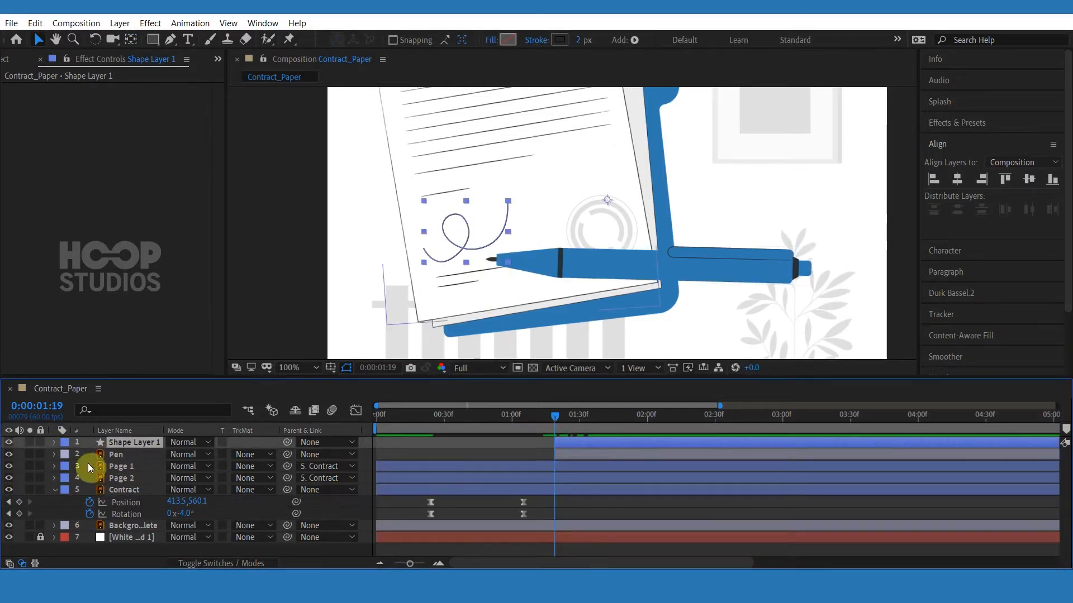
Copy the signature's Path and paste it into the pen's Position so the pen follows the signature.
left_click(53, 443)
left_click(90, 479)
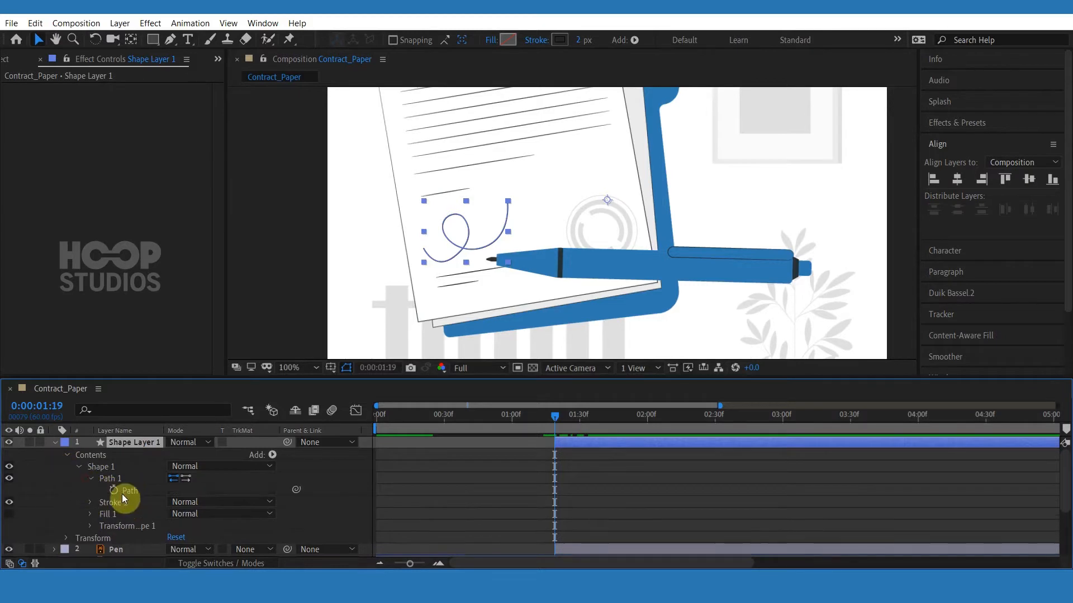
left_click(139, 489)
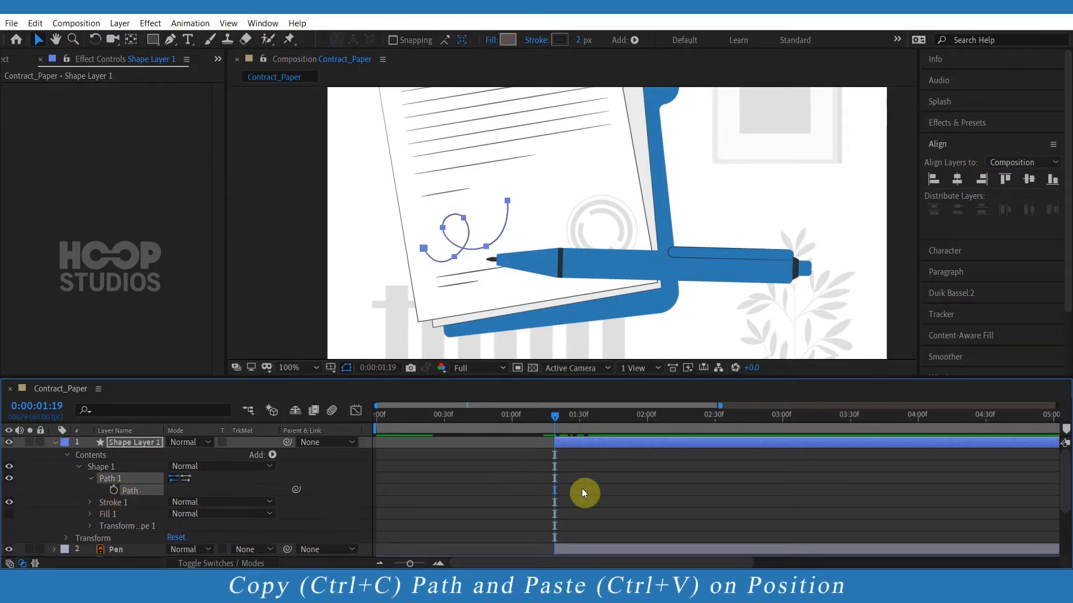
scroll(140, 493, "down", 1)
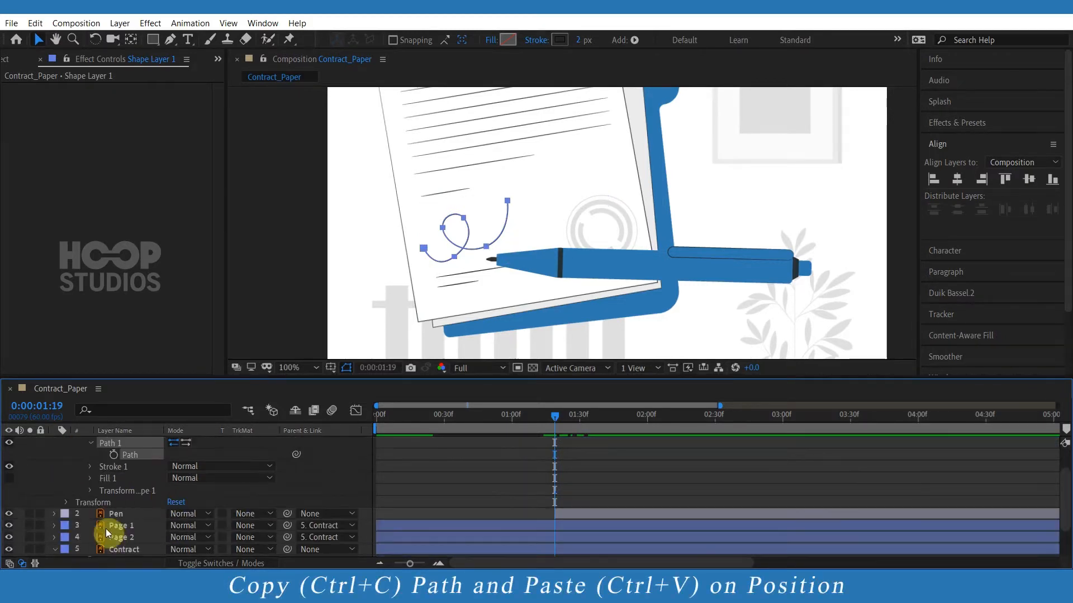
left_click(114, 514)
left_click(55, 514)
scroll(106, 519, "down", 2)
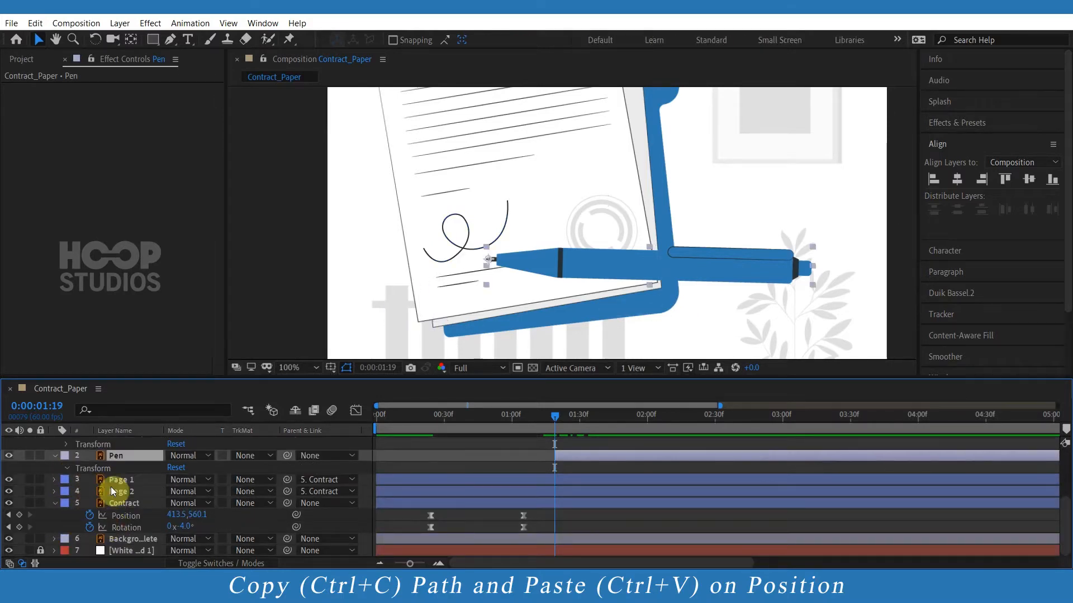
key("ctrl+v")
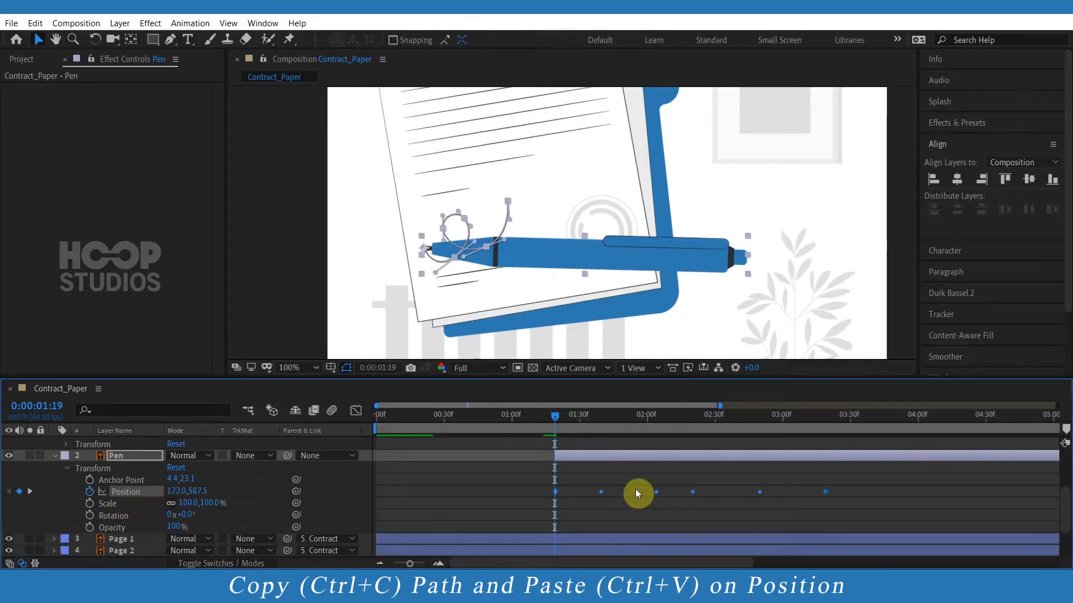
Move the pen's last Position keyframe earlier to shorten the signing motion, and preview it.
key("space")
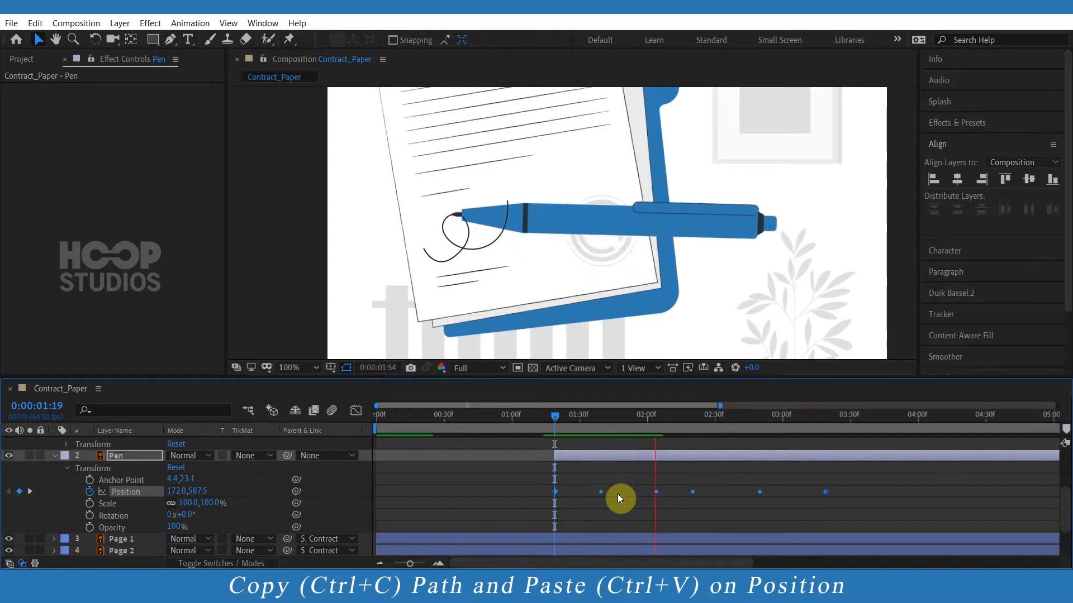
key("space")
scroll(820, 497, "up", 4)
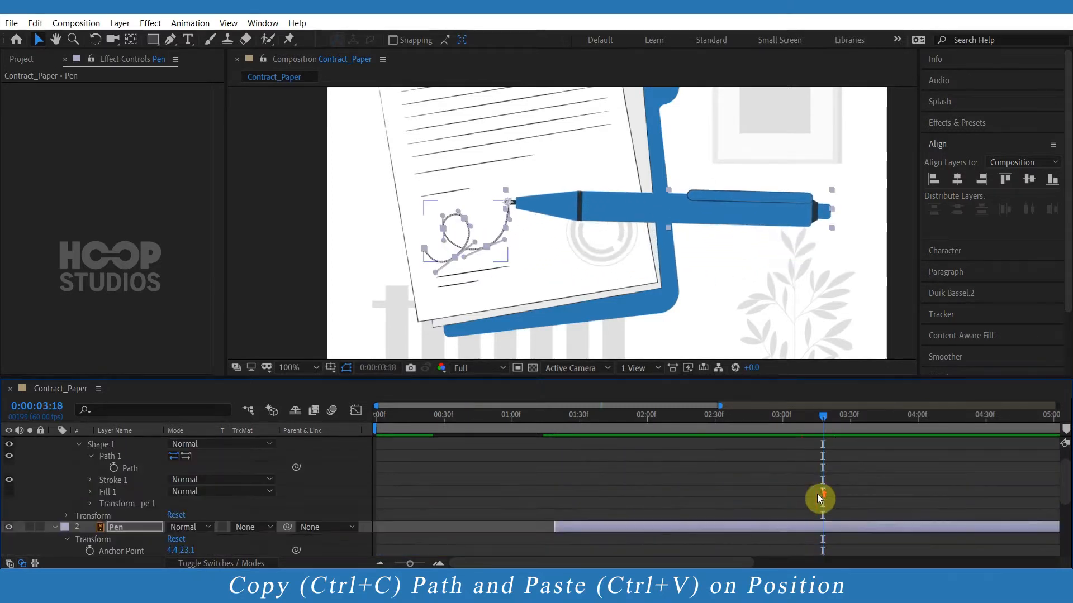
scroll(827, 514, "down", 3)
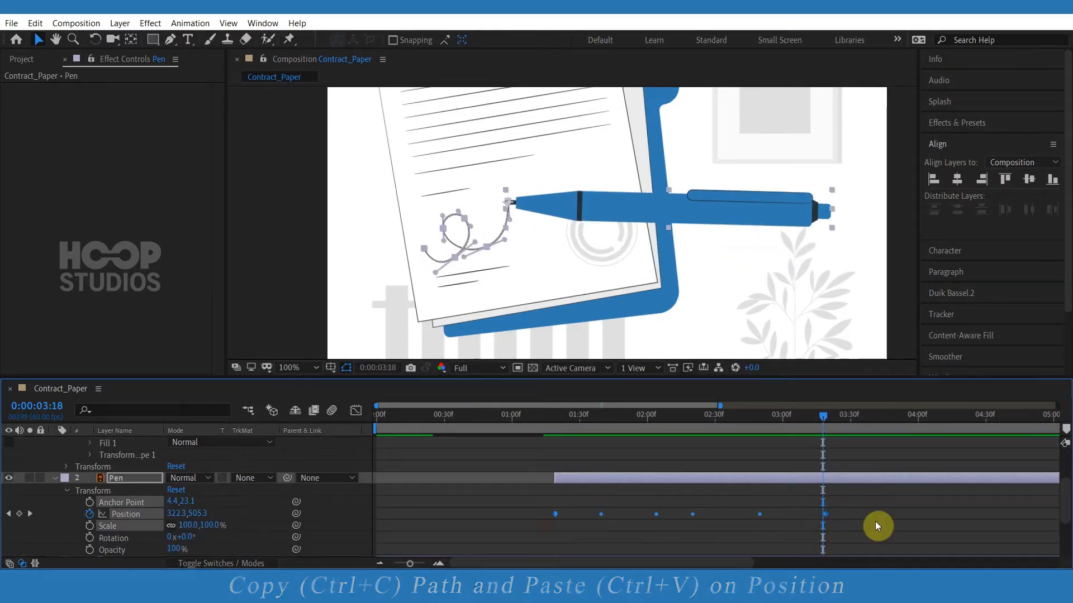
left_click_drag(827, 517, 670, 522)
left_click(547, 419)
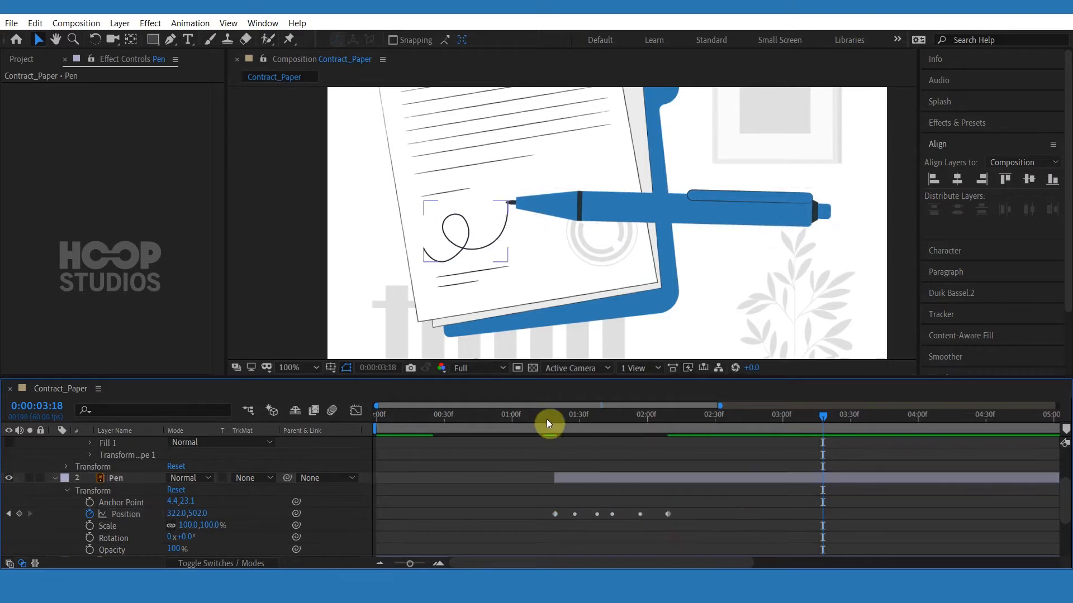
key("space")
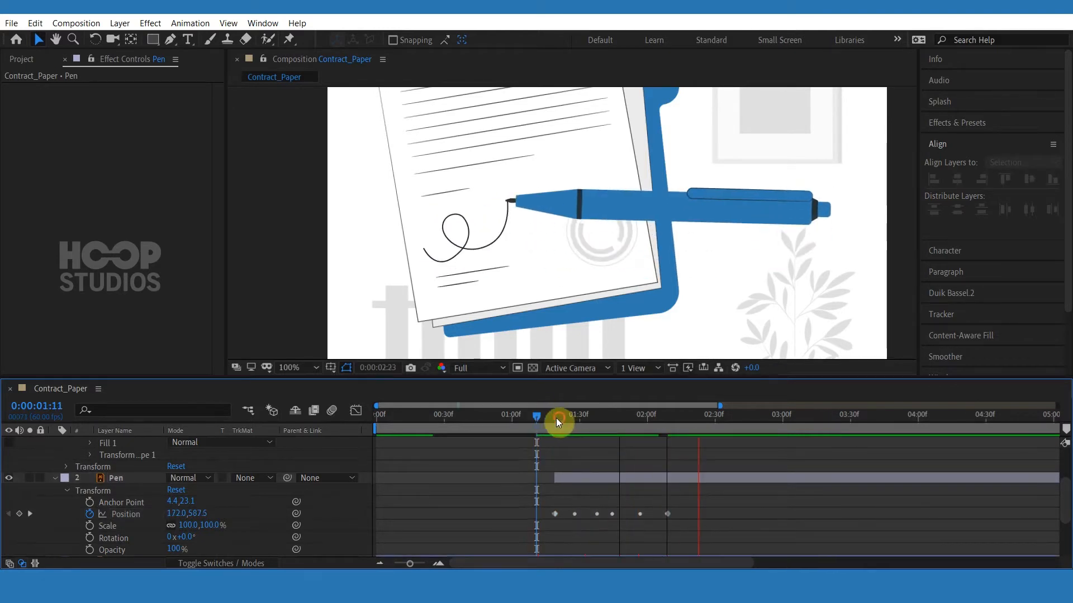
Apply Easy Ease to all of the pen's Position keyframes.
left_click_drag(711, 512, 538, 528)
right_click(668, 519)
mouse_move(742, 508)
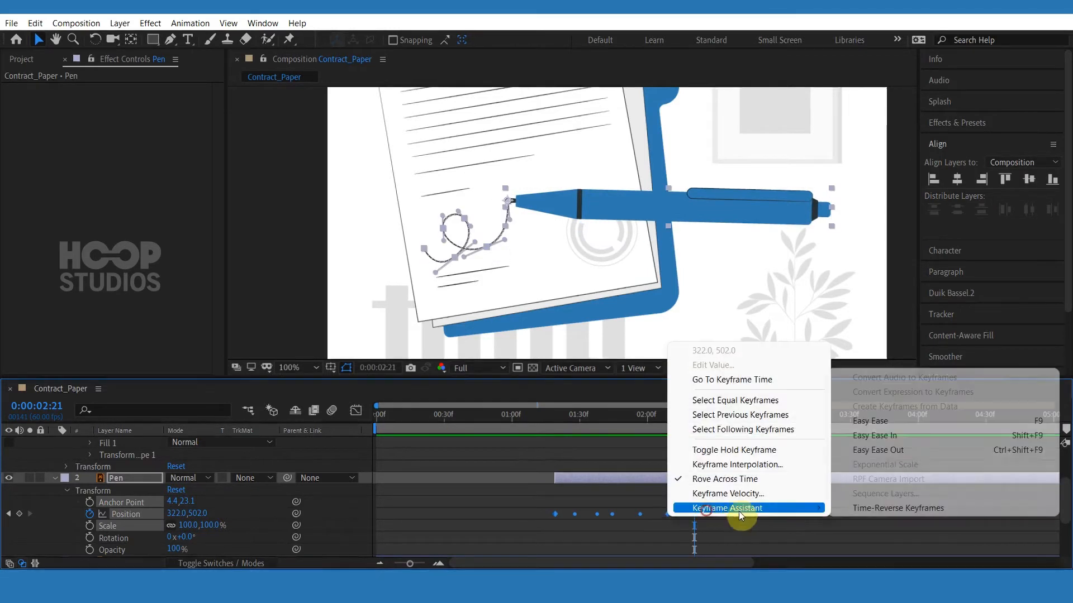
left_click(873, 412)
Increase the ease influence on the pen's Position speed graph and preview the signing motion.
left_click(356, 412)
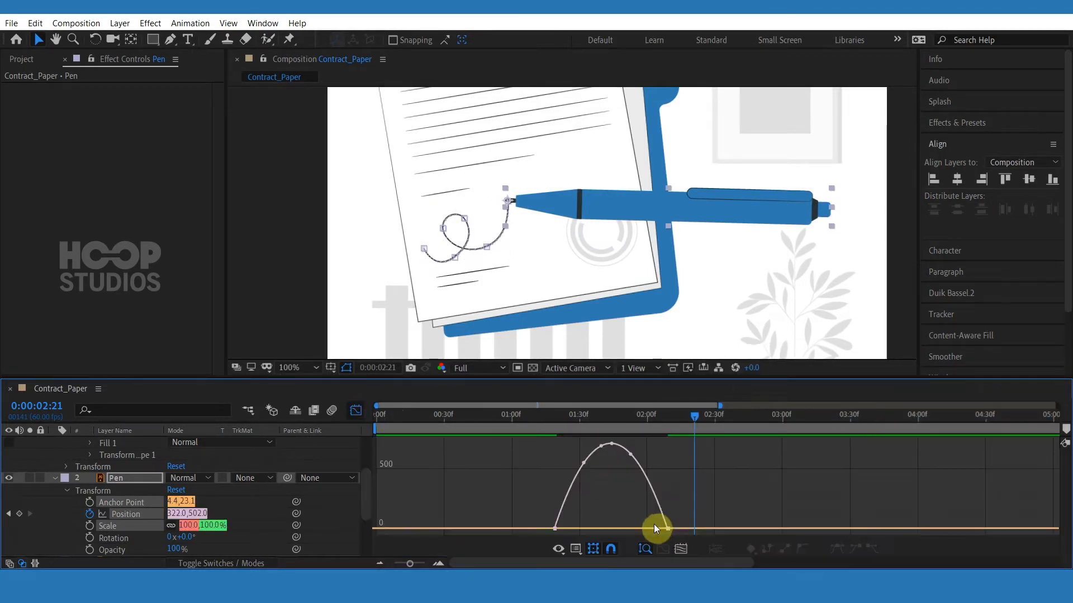
left_click_drag(648, 524, 588, 524)
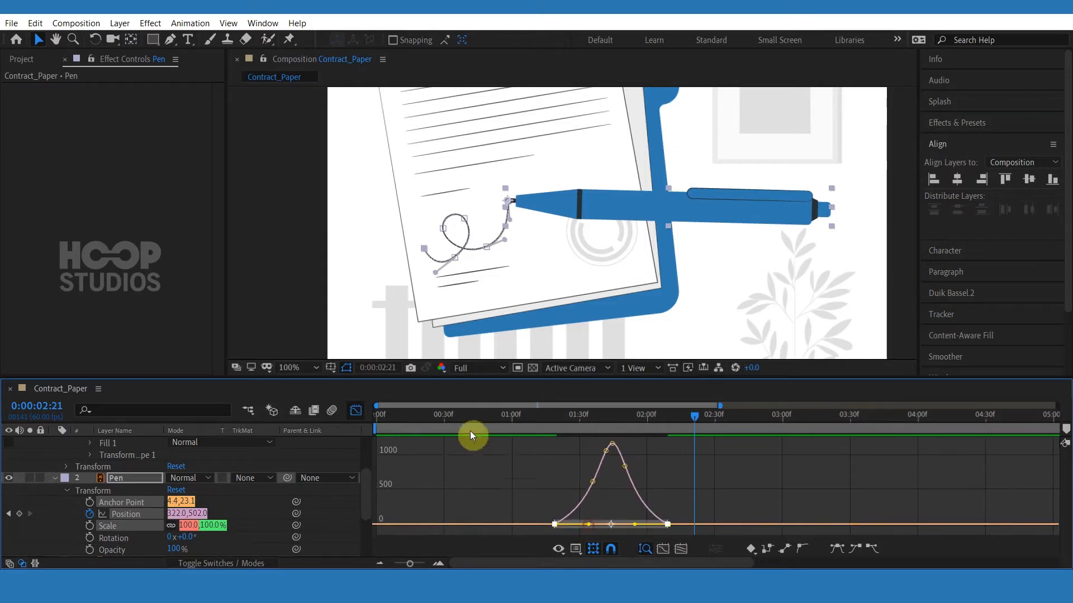
left_click(356, 410)
left_click(546, 414)
key("space")
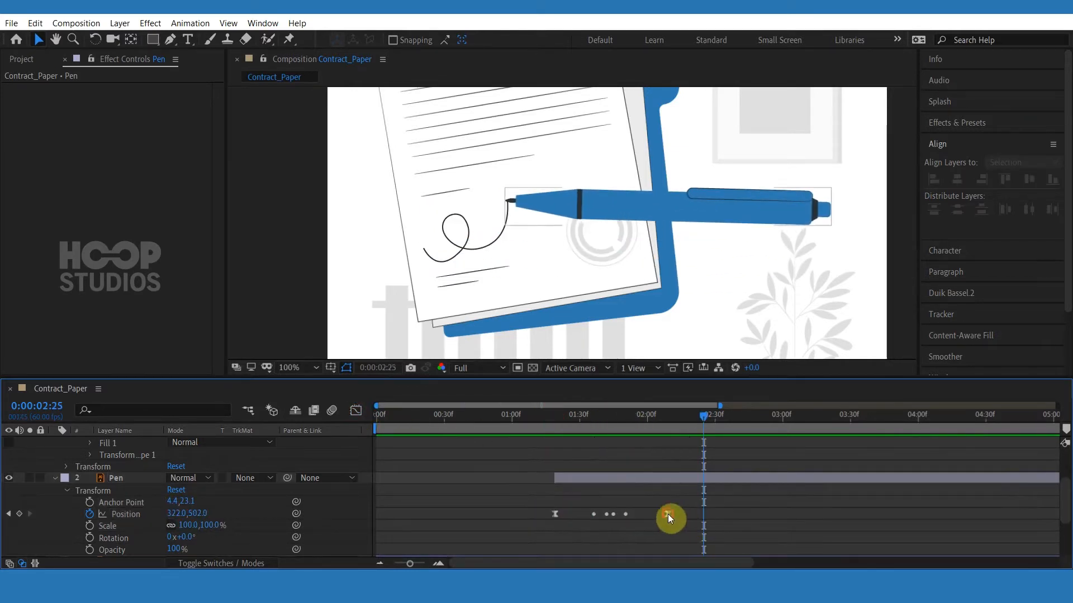
Reshape the pen's speed graph so the motion eases out longer into the last keyframe, and preview again.
left_click_drag(668, 514, 510, 535)
left_click(356, 411)
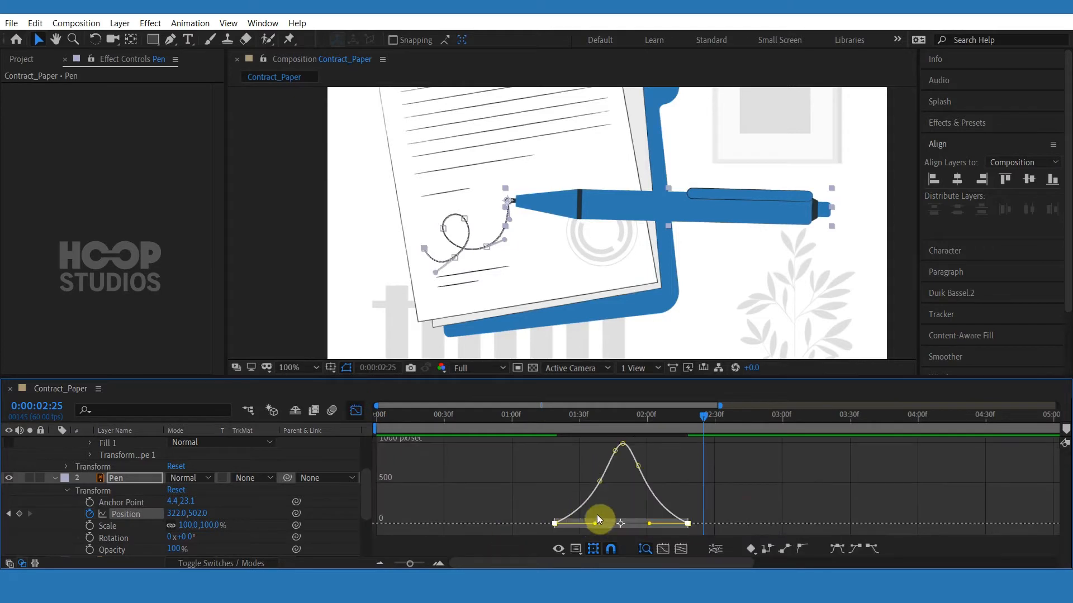
left_click_drag(599, 527, 577, 526)
left_click_drag(740, 505, 634, 529)
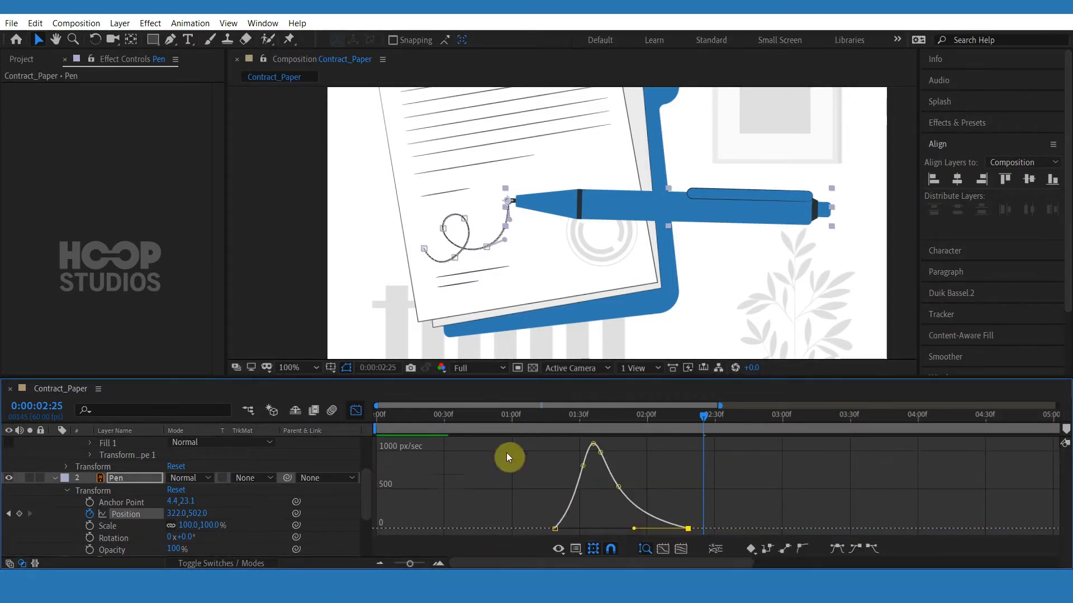
left_click(356, 411)
left_click(639, 505)
left_click(543, 417)
key("space")
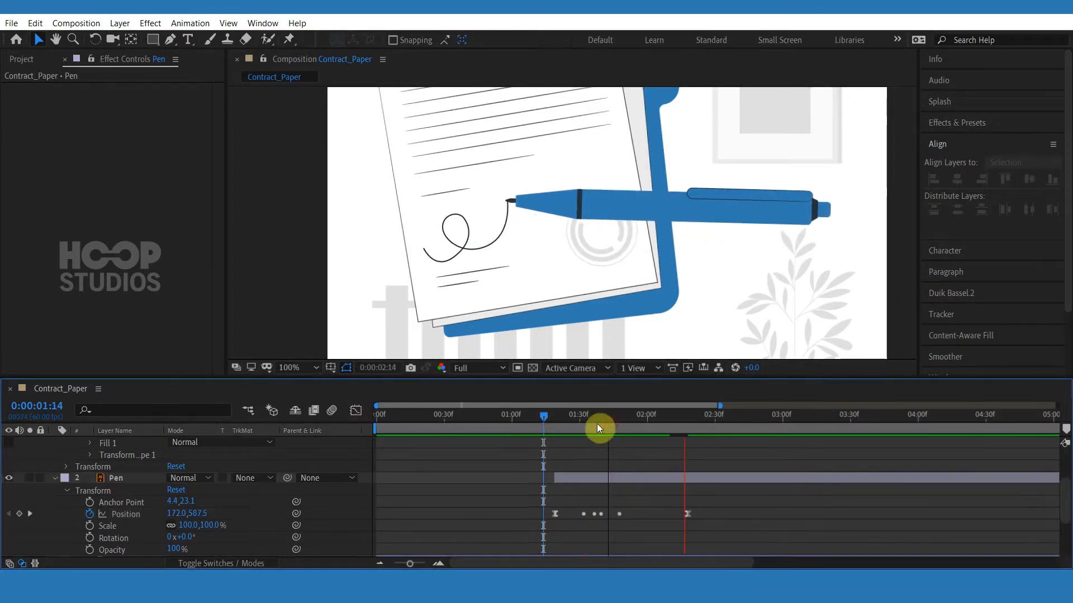
Fine-tune both ease handles on the pen's Position speed graph and preview the signature.
left_click(577, 418)
left_click(687, 513)
left_click(356, 410)
left_click_drag(718, 507, 520, 532)
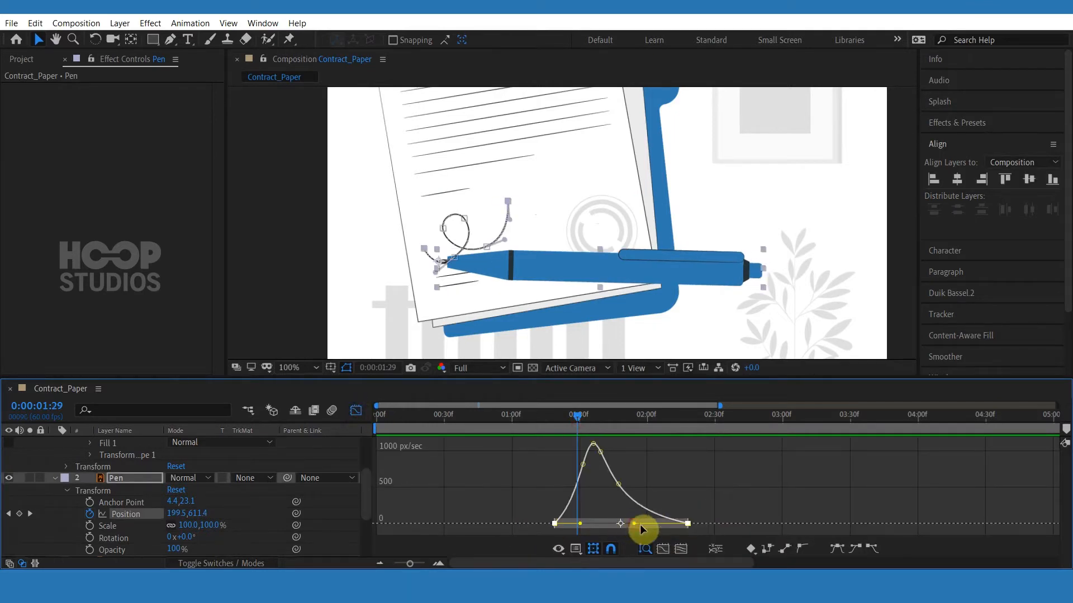
left_click_drag(634, 525, 642, 525)
left_click_drag(577, 524, 584, 524)
left_click(356, 411)
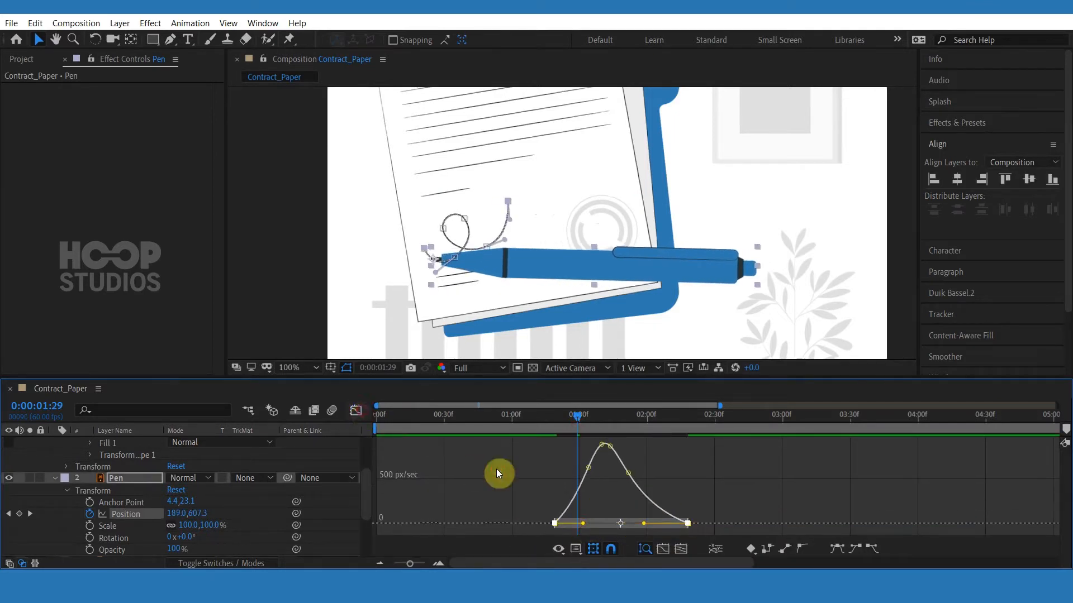
left_click(497, 469)
left_click(530, 415)
key("space")
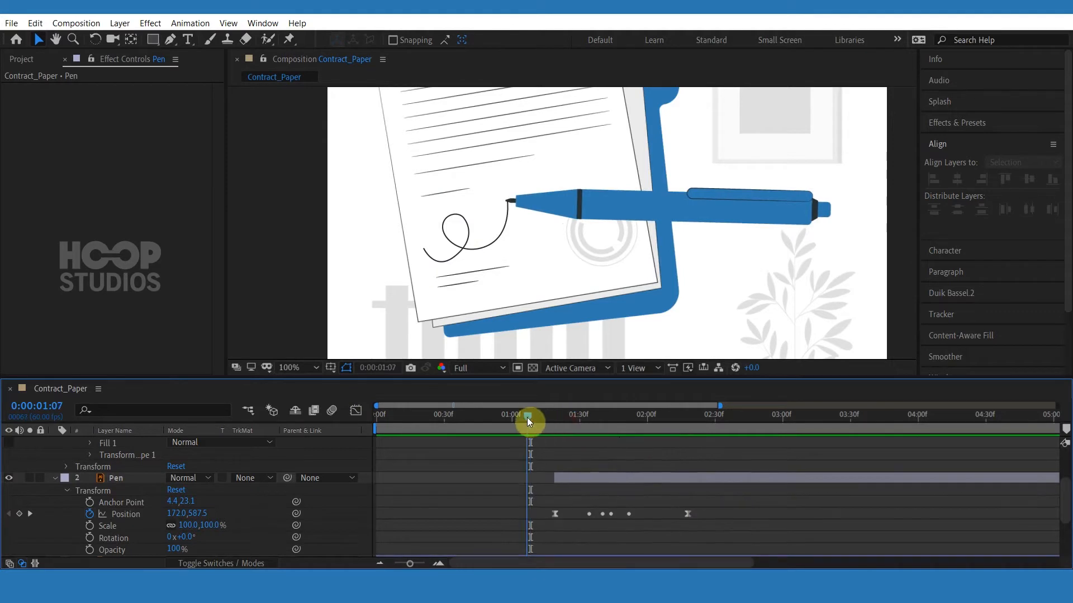
key("space")
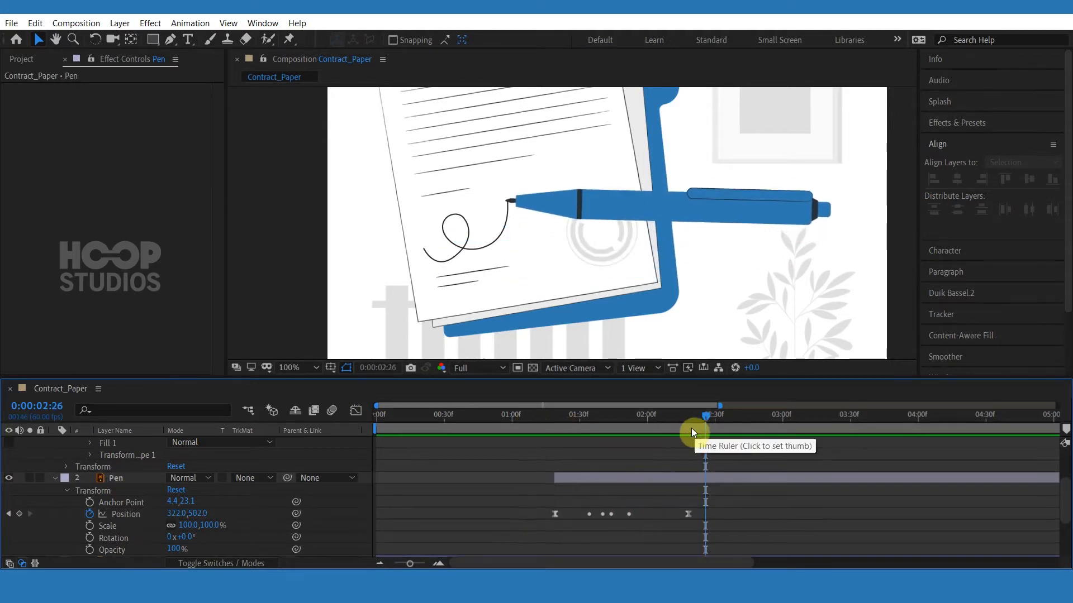
Move the Pen layer above the signature shape layer in the layer stack.
left_click(555, 416)
scroll(570, 462, "up", 3)
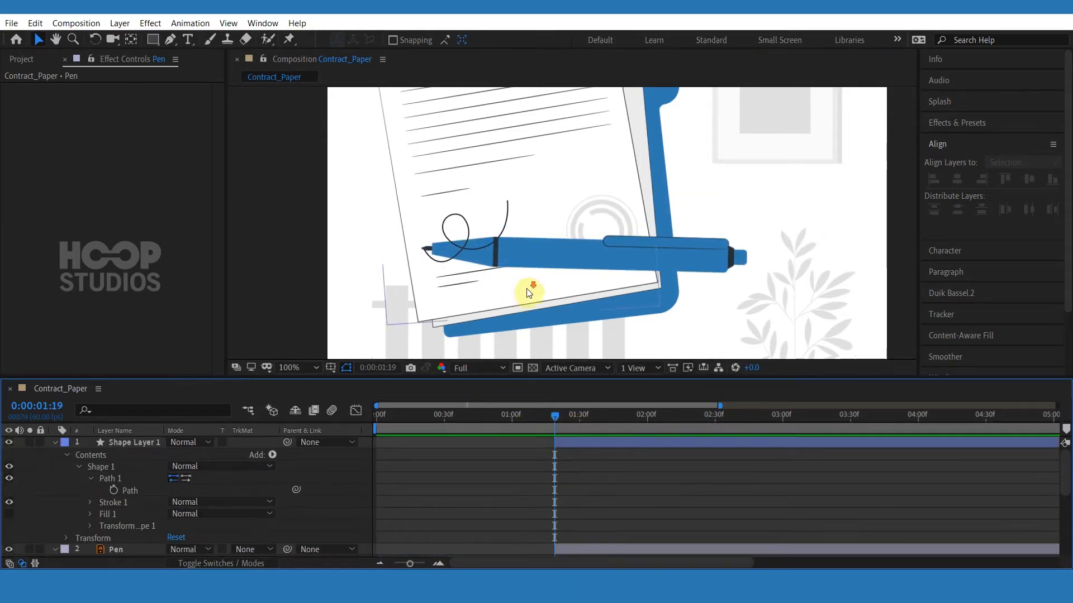
scroll(531, 280, "down", 2)
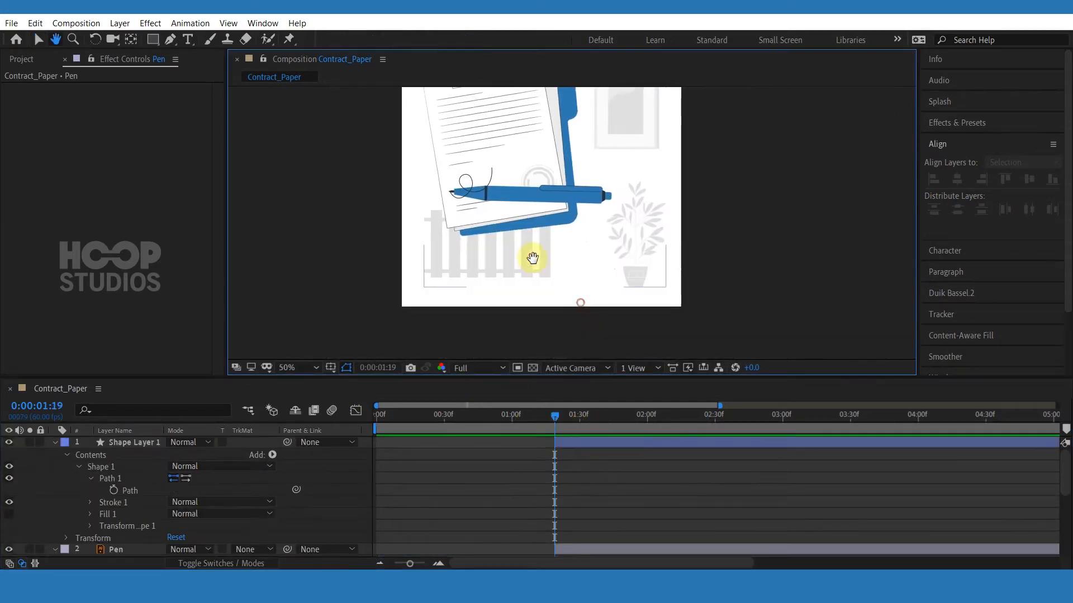
left_click(484, 175)
left_click(65, 445)
left_click(55, 443)
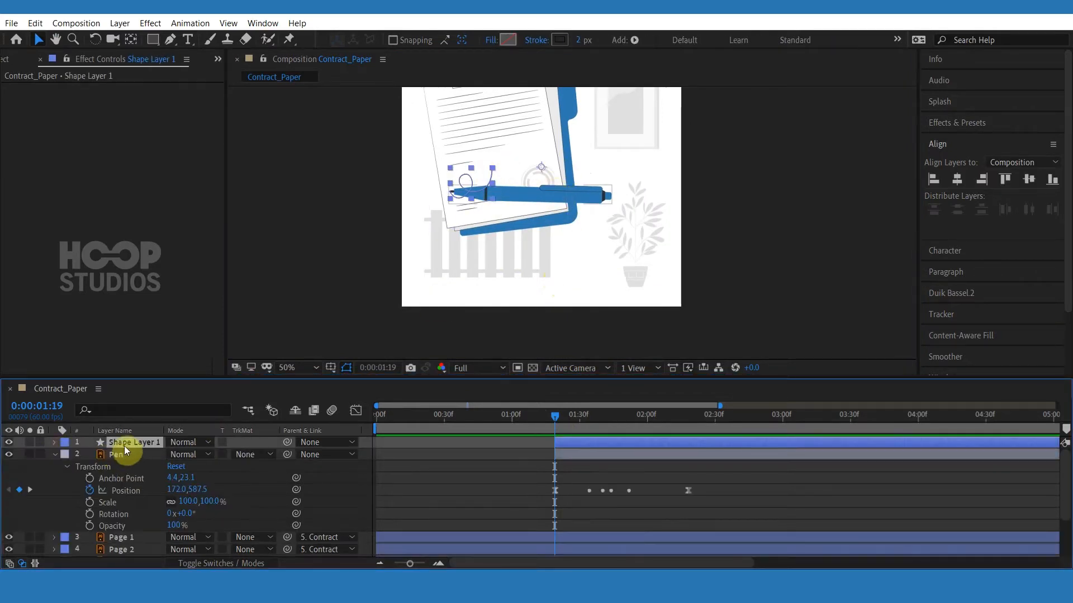
left_click_drag(119, 444, 135, 466)
left_click(134, 466)
left_click(133, 442)
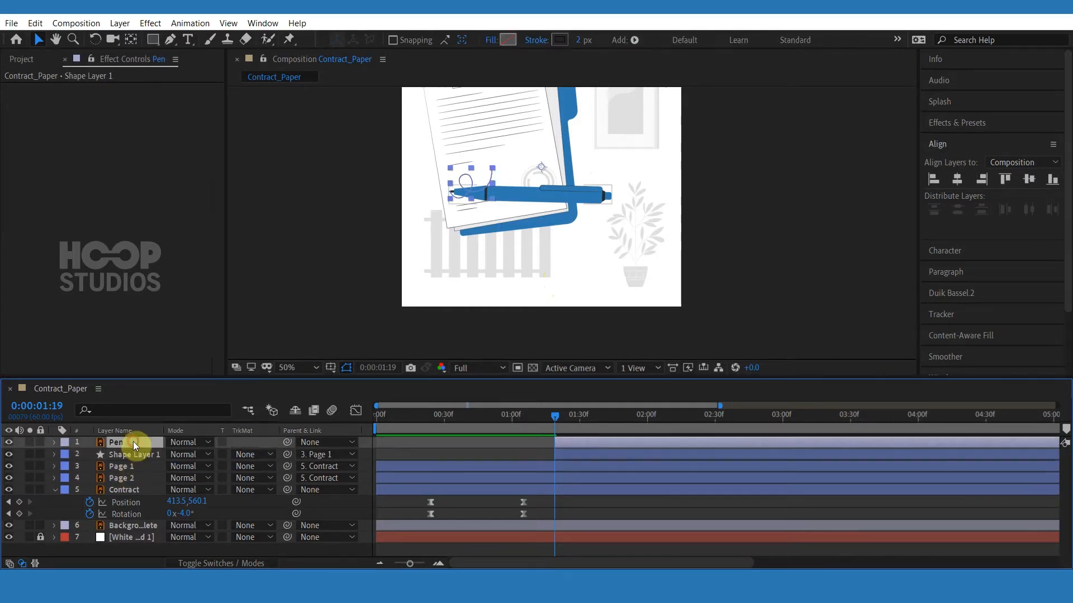
Shift all of the pen's Position keyframes later, leaving room for an entrance before the signing starts.
left_click(567, 453)
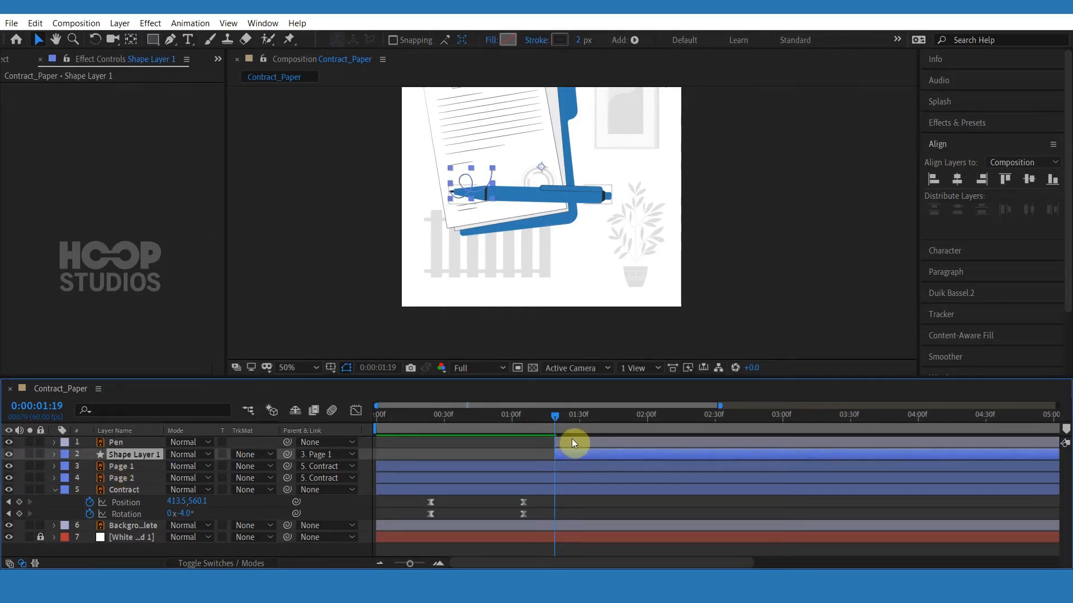
left_click(572, 440)
key("u")
left_click_drag(514, 447, 704, 455)
left_click_drag(555, 454, 565, 455)
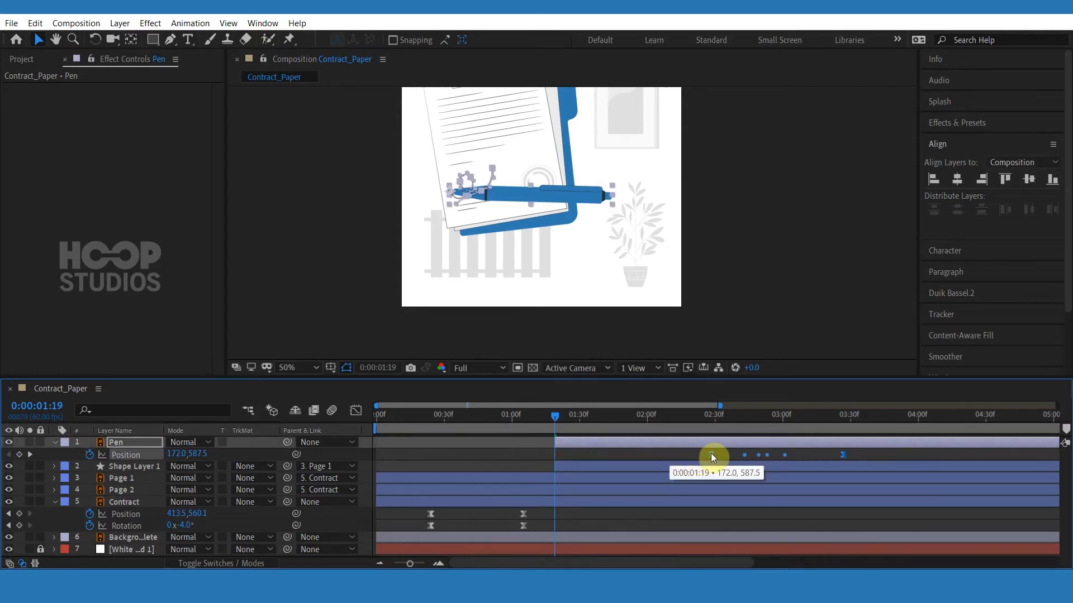
left_click_drag(711, 453, 717, 454)
Keyframe the pen's starting signing position, then at 1:19 move the pen down below the bottom of the frame.
left_click(586, 441)
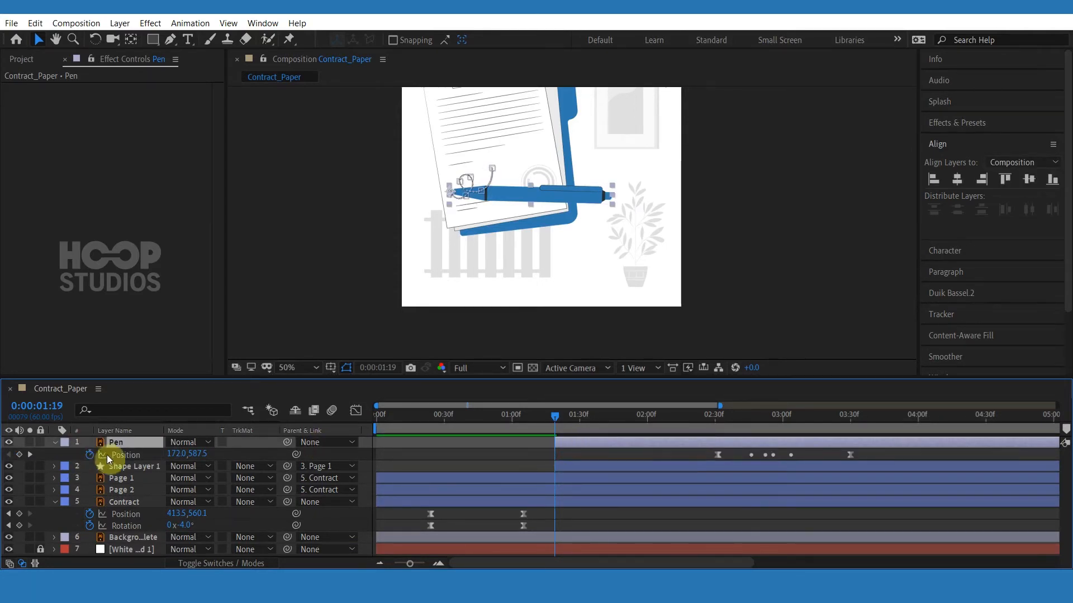
left_click(19, 454)
key("space")
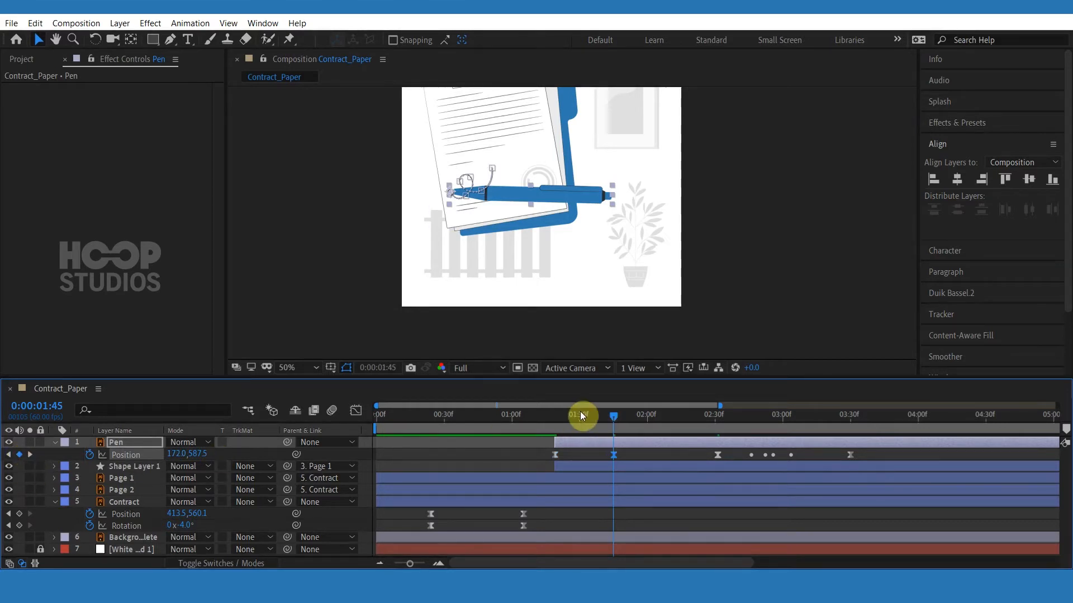
left_click(553, 417)
left_click(554, 191)
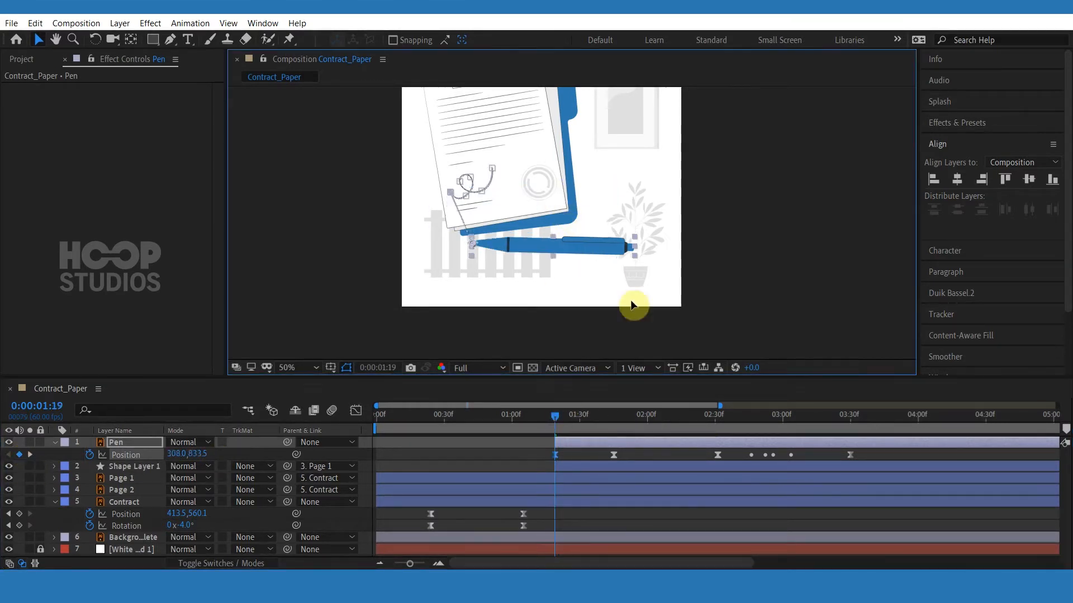
left_click_drag(565, 250, 627, 337)
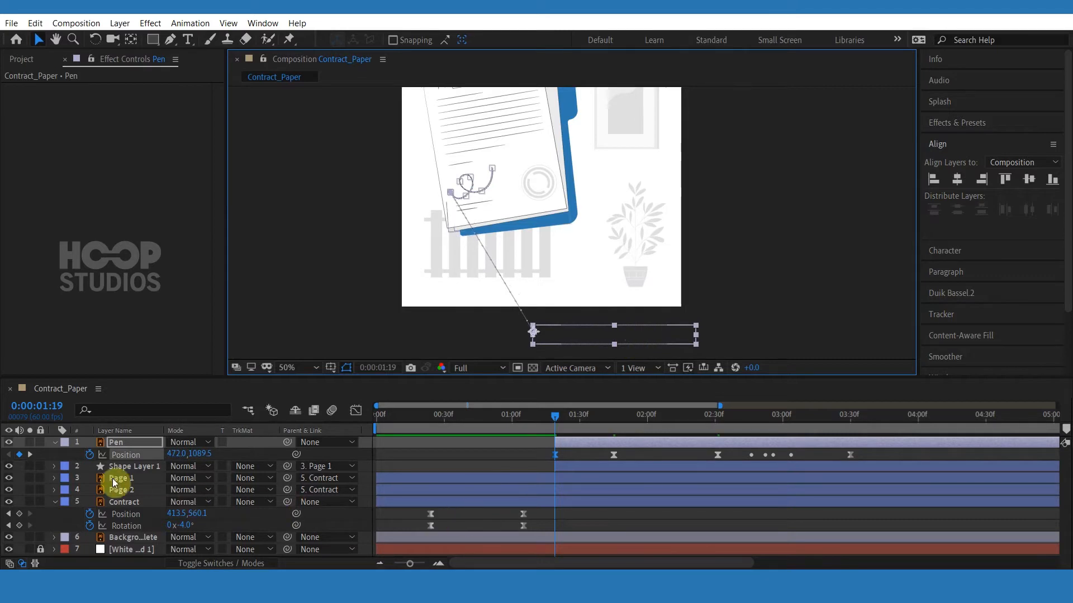
Enable Rotation keyframes on the pen and set its rotation to 49° at 1:19.
left_click(52, 443)
left_click(52, 444)
left_click(89, 502)
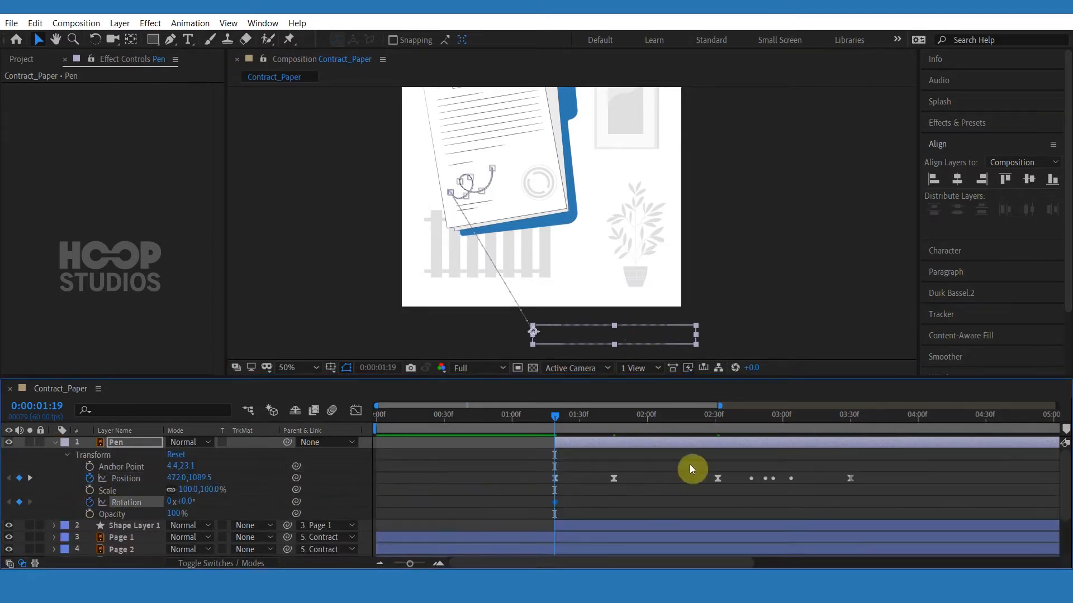
left_click(618, 425)
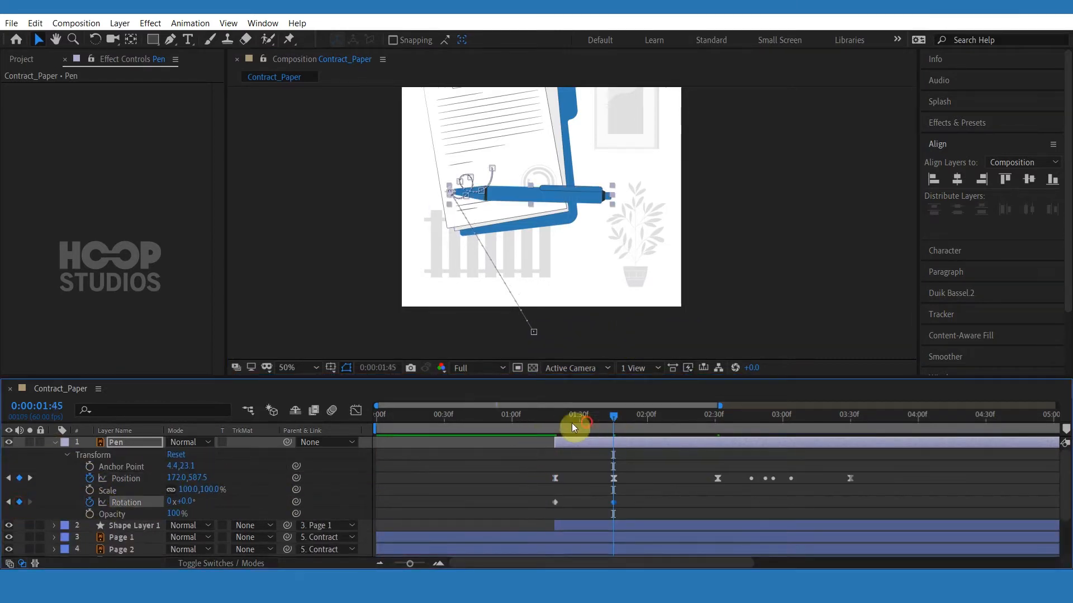
left_click_drag(572, 424, 554, 424)
left_click_drag(186, 506, 222, 504)
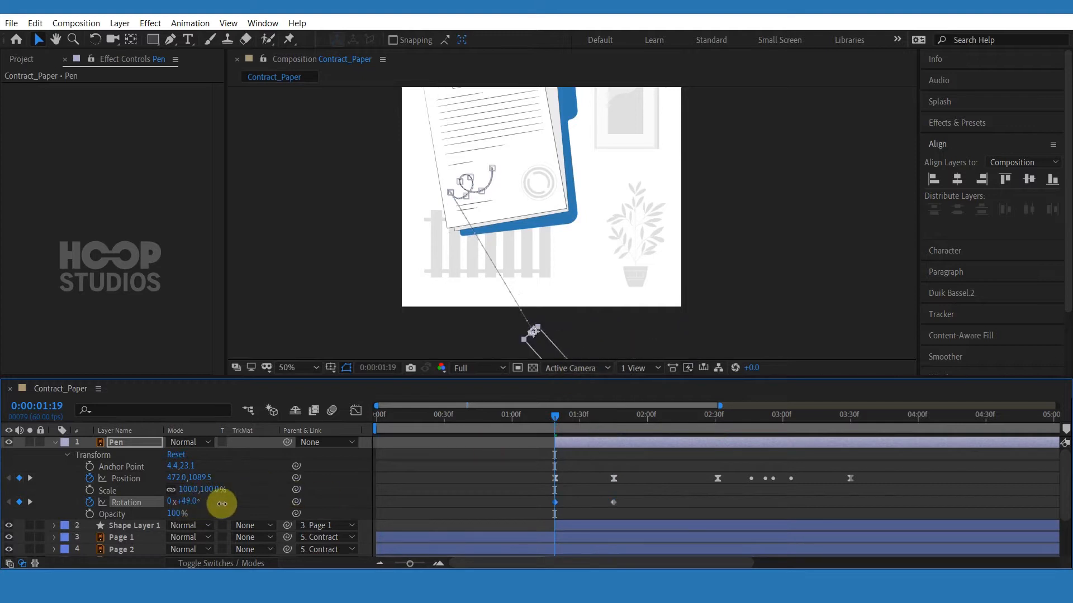
Convert the pen's off-screen motion path vertex into a smooth curve with the Convert Vertex tool.
left_click_drag(577, 421, 609, 422)
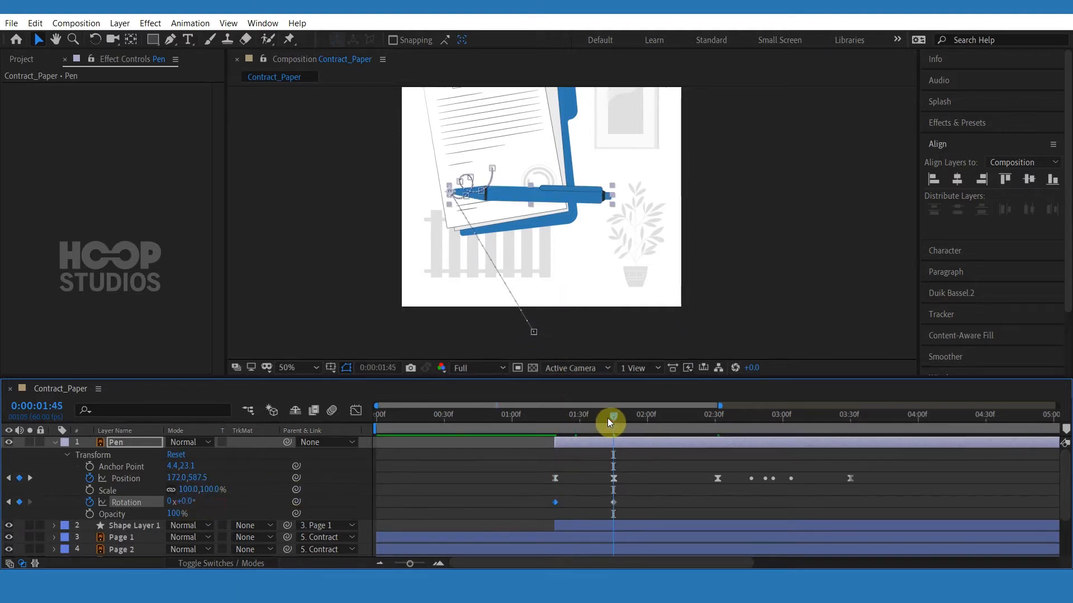
left_click(539, 337)
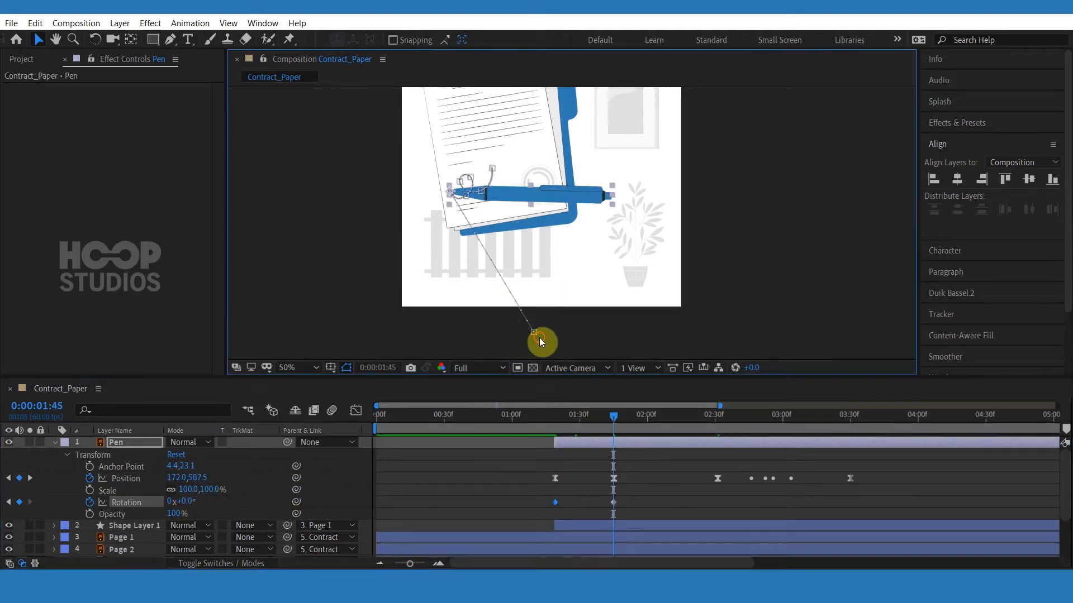
left_click_drag(170, 44, 197, 81)
left_click(535, 331)
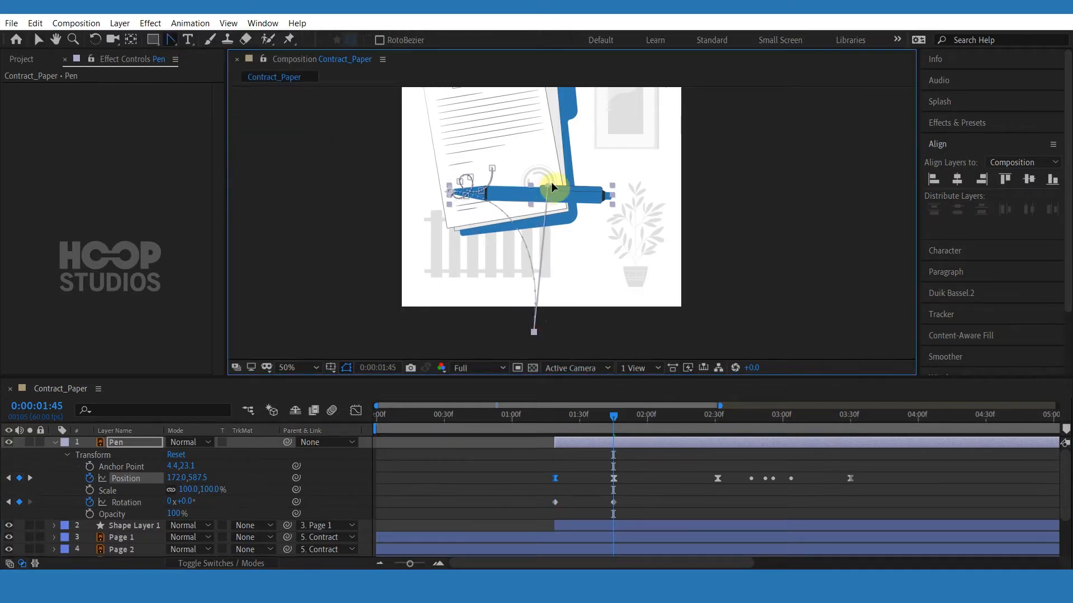
Set the pen's rotation to -23° at 1:45.
left_click(629, 491)
left_click_drag(561, 425, 618, 422)
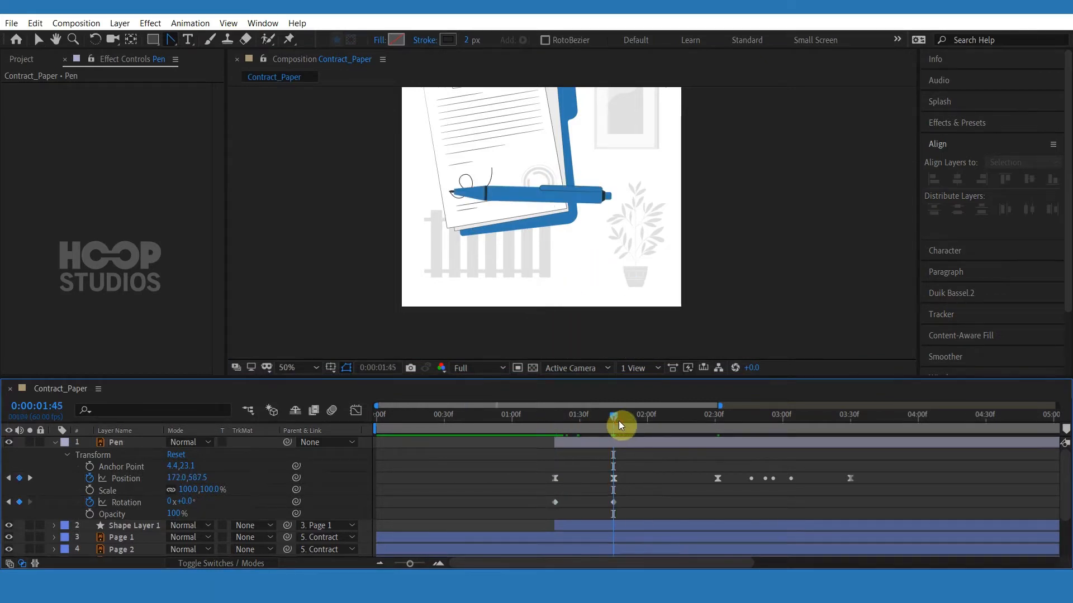
left_click_drag(159, 497, 154, 497)
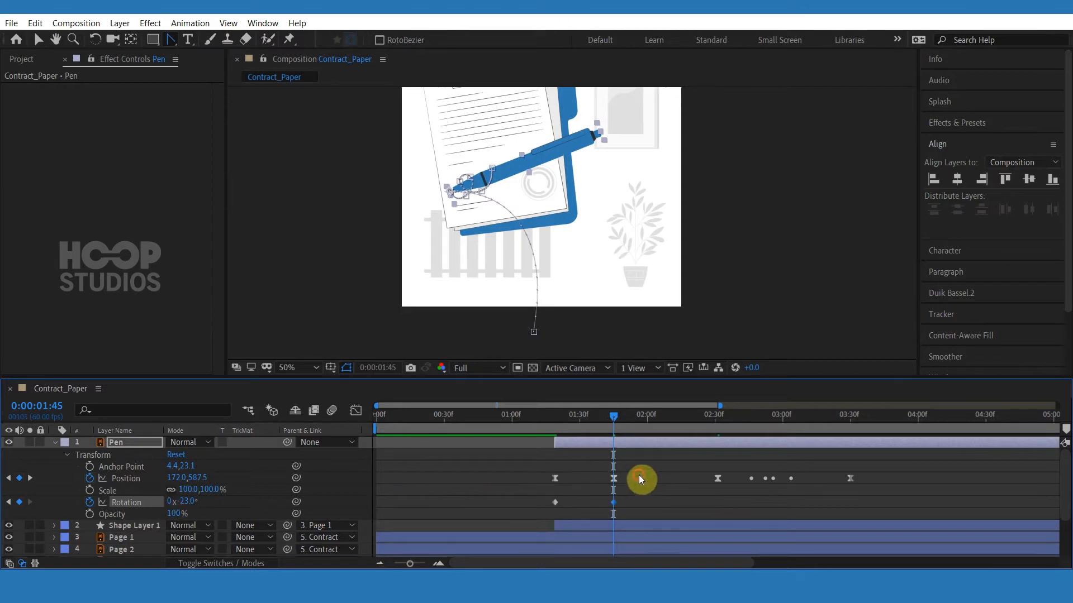
Apply Easy Ease to the pen's entrance Position and Rotation keyframes.
left_click_drag(640, 480, 528, 508)
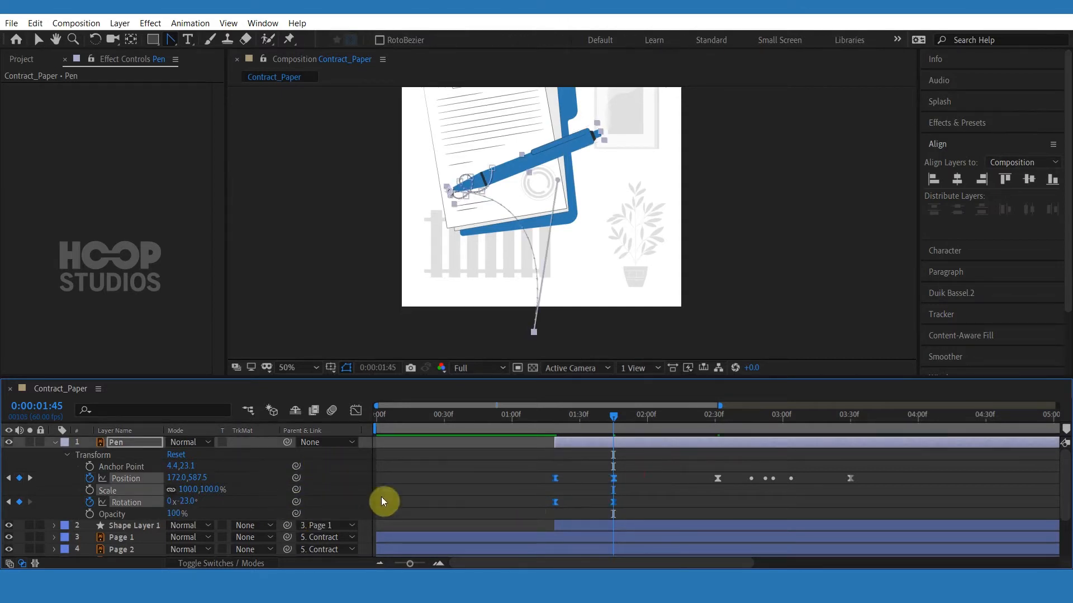
key("ctrl+z")
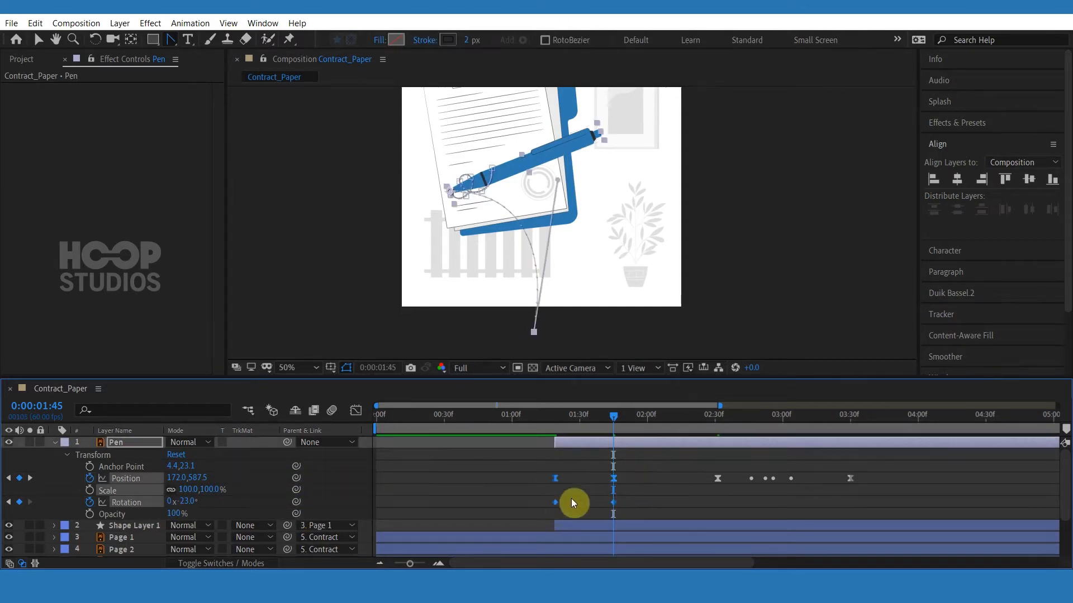
right_click(612, 502)
mouse_move(699, 493)
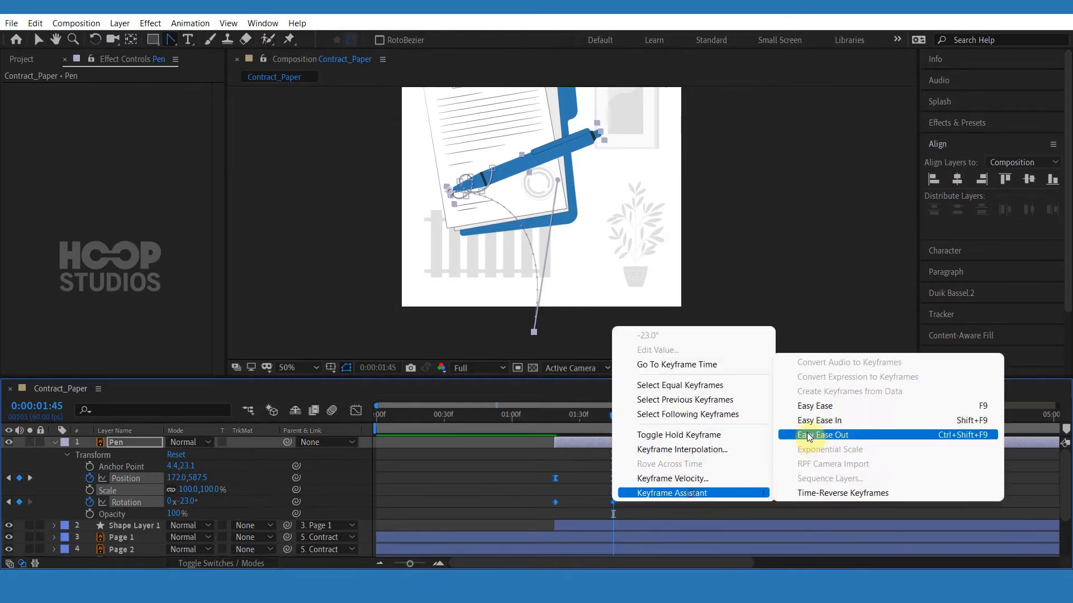
left_click(804, 404)
Increase the ease influence of the entrance on the speed graph and preview the pen sliding in.
key("shift+F3")
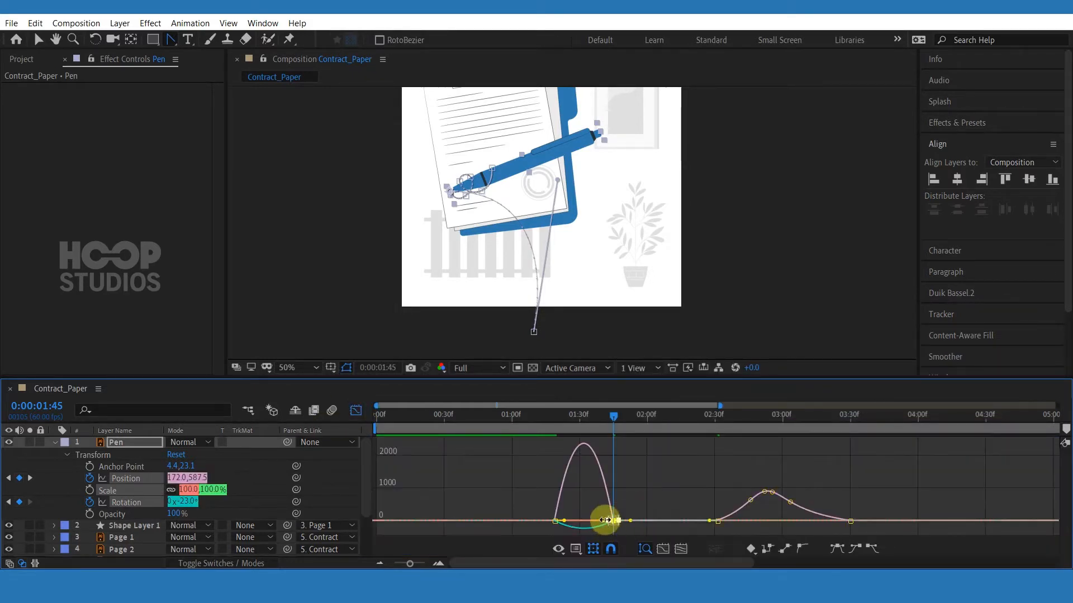
left_click_drag(604, 522, 589, 520)
left_click(356, 410)
left_click(526, 423)
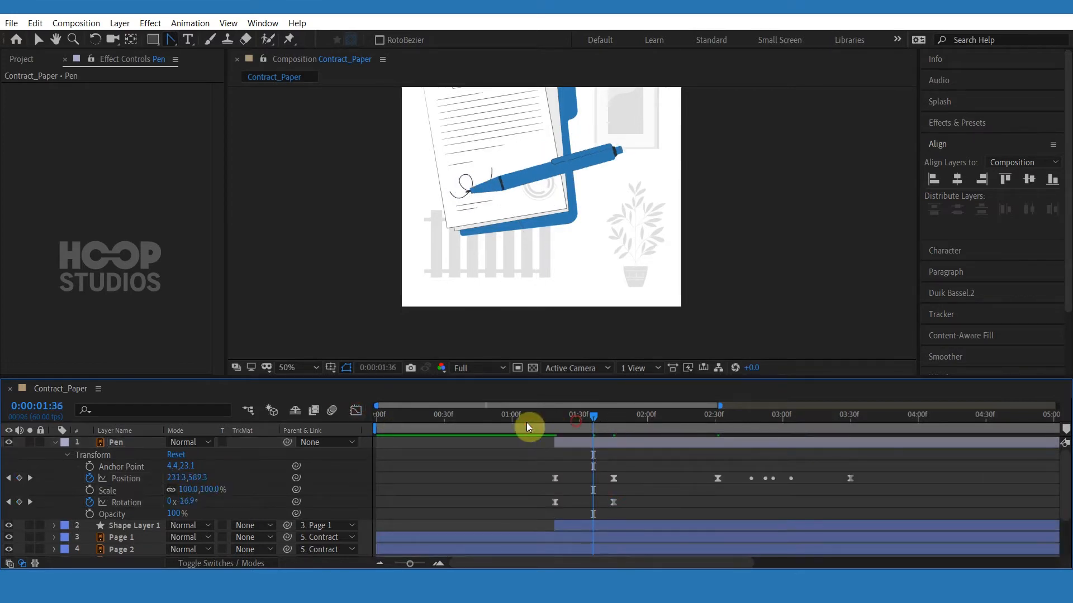
key("space")
left_click(584, 418)
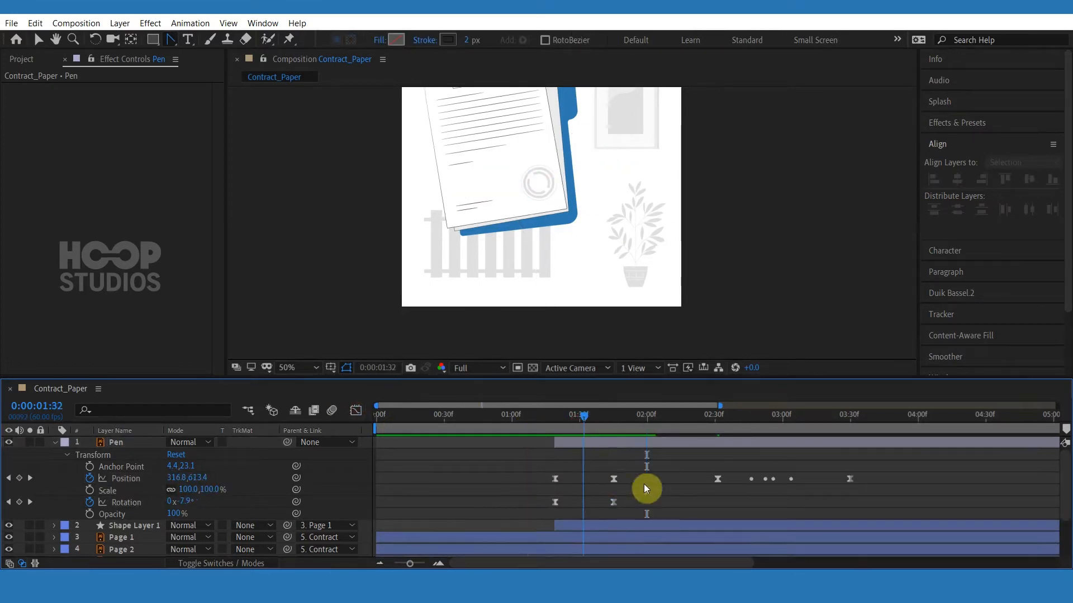
Move the pen's entrance end Position and Rotation keyframes later, to about 2:00.
left_click_drag(651, 468, 600, 510)
left_click(614, 502)
left_click(635, 501)
left_click_drag(634, 471, 652, 501)
left_click(689, 491)
Preview the pen's entrance by playing and scrubbing the timeline around the slide-in.
left_click(551, 414)
left_click(524, 422)
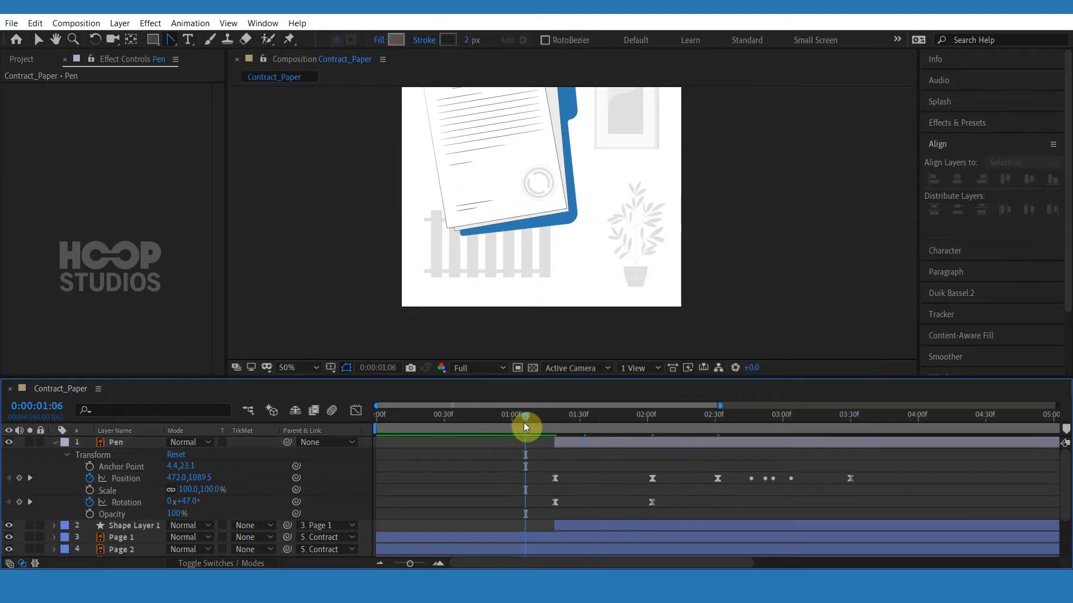
key("space")
left_click(539, 422)
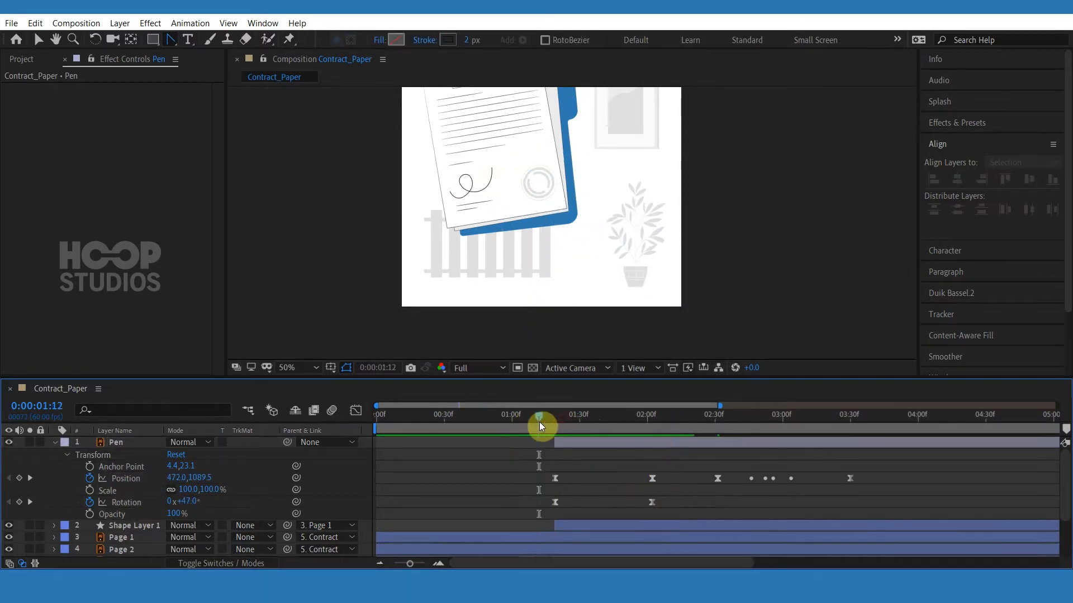
key("space")
key("space")
left_click(555, 416)
key("space")
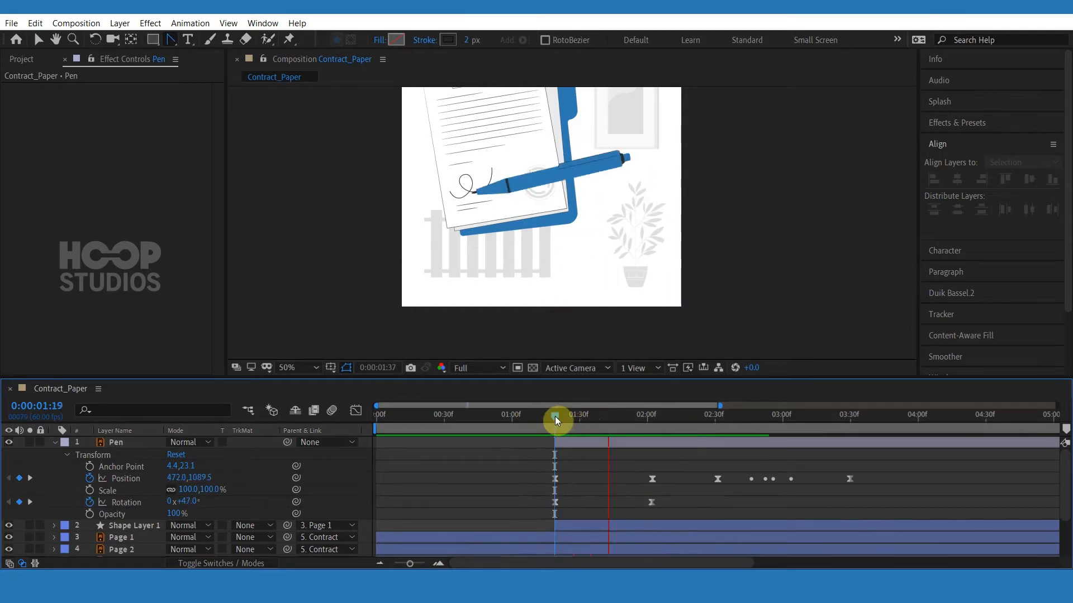
left_click(561, 418)
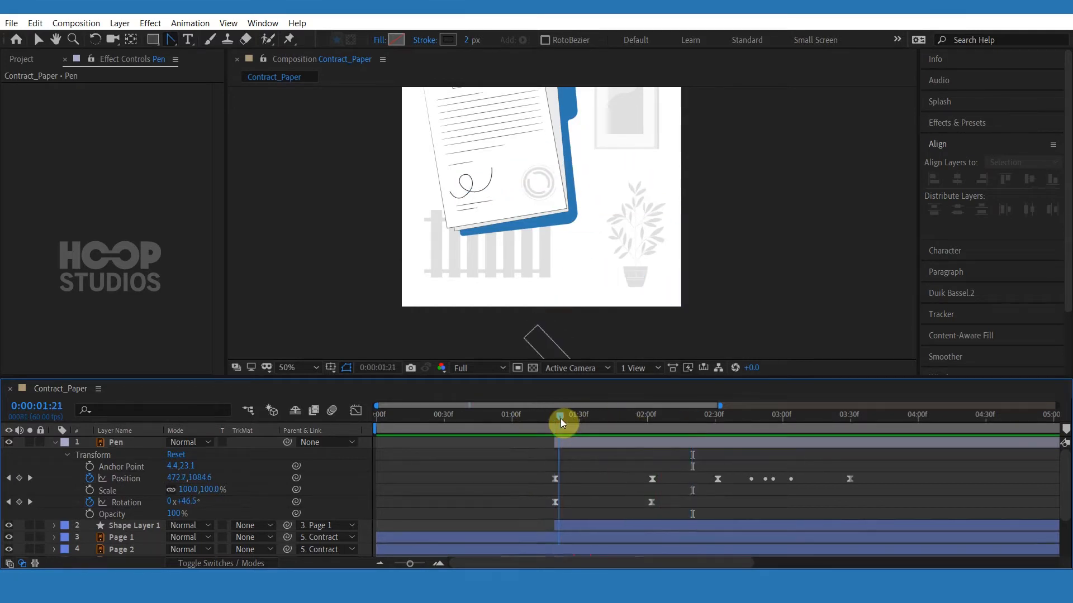
left_click_drag(573, 418, 582, 418)
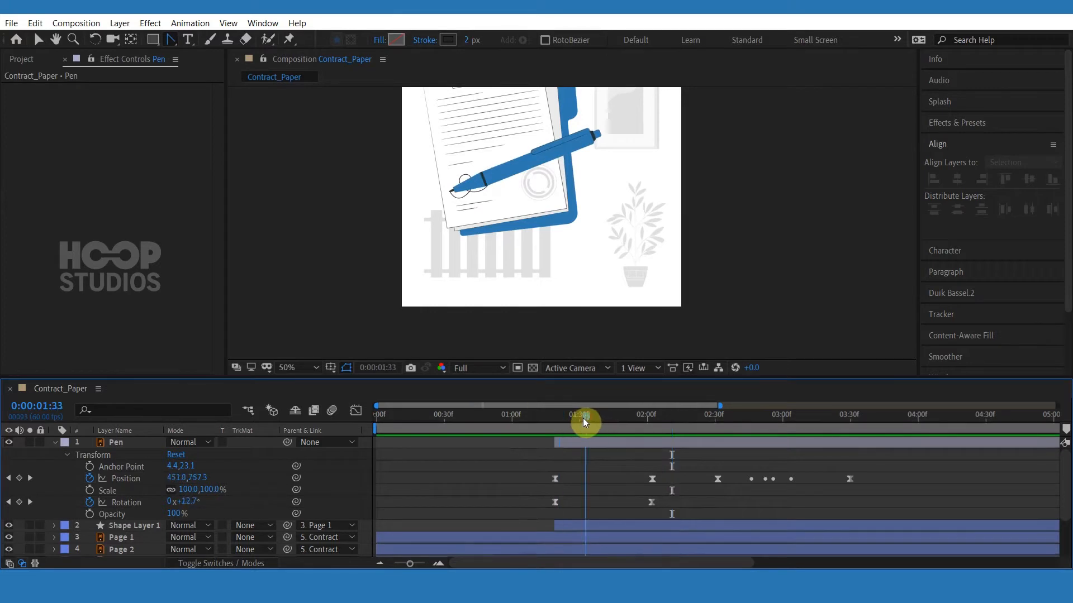
Shift the pen's entrance end keyframes further to about 2:20 and play back the slide-in.
left_click_drag(663, 474, 695, 509)
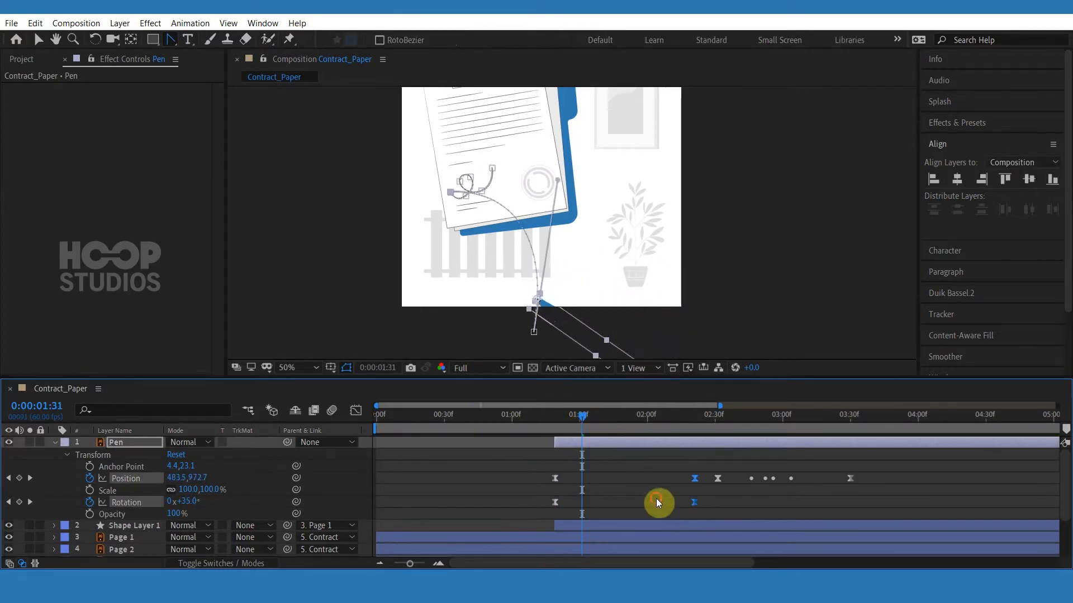
left_click(656, 499)
left_click(525, 415)
key("space")
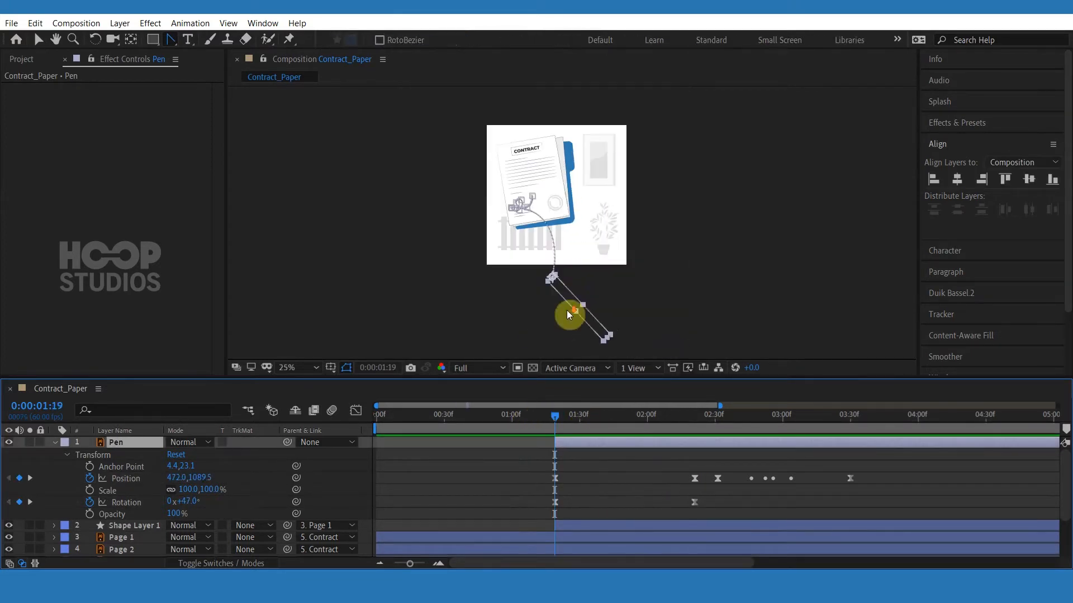
At 1:19, move the pen's start position off to the right of the composition and set its rotation to -34°.
left_click_drag(581, 313, 649, 259)
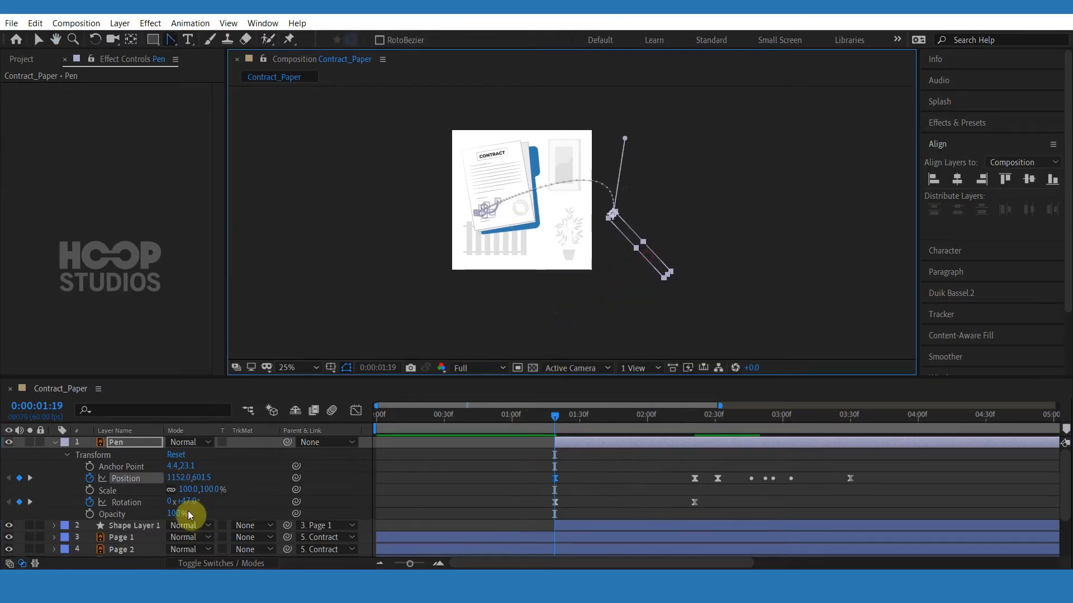
left_click_drag(185, 501, 128, 501)
Drag the start vertex's tangent handle to curve the pen's motion path down toward the contract.
scroll(570, 297, "up", 1)
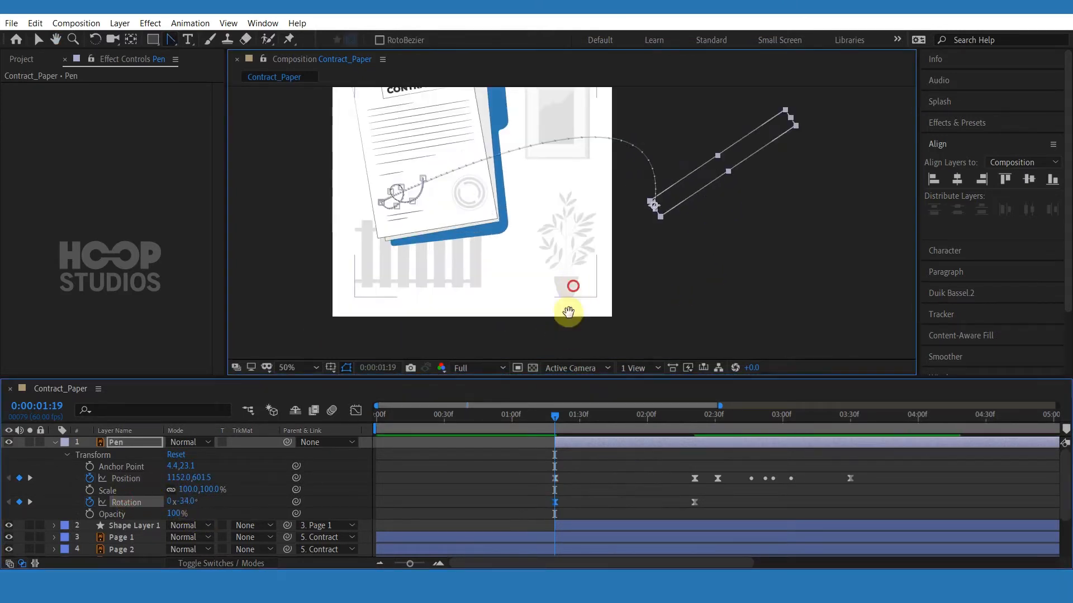
left_click_drag(568, 312, 560, 345)
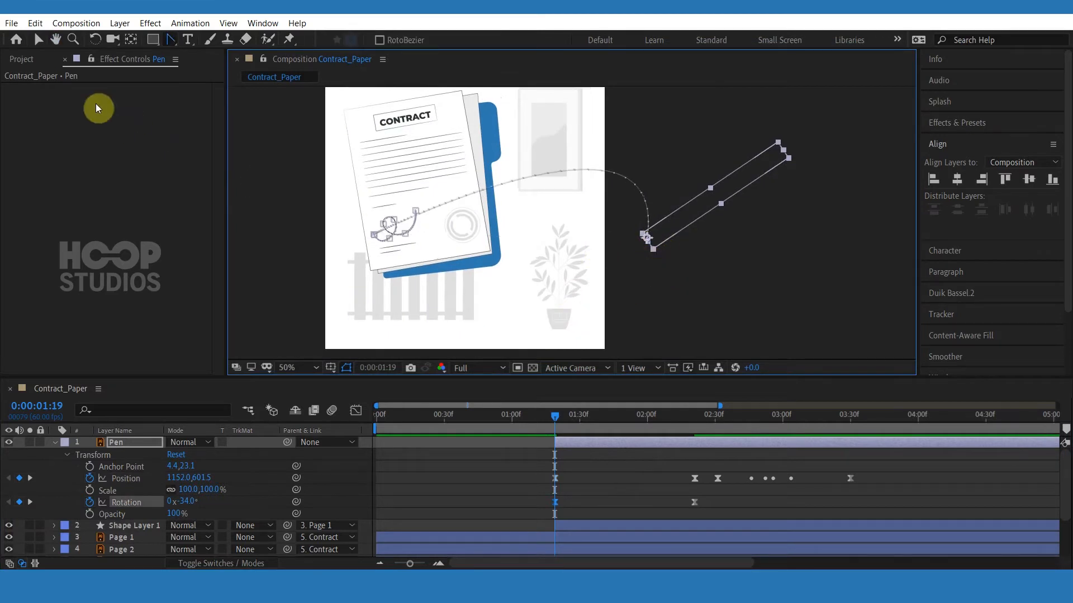
left_click(38, 39)
left_click_drag(643, 236, 560, 237)
scroll(685, 157, "down", 2)
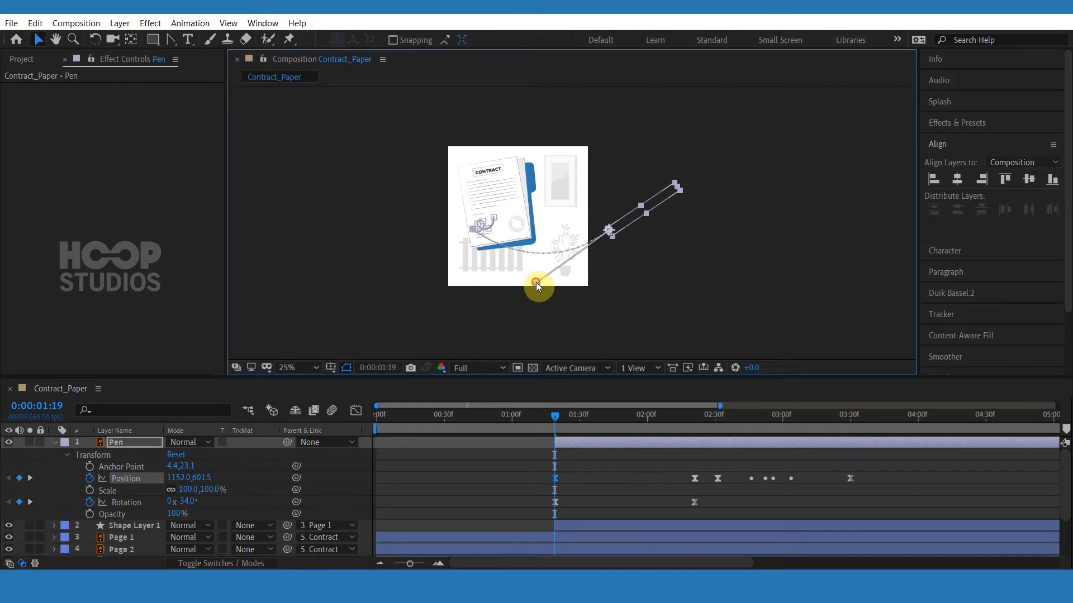
scroll(538, 283, "down", 2)
scroll(539, 284, "up", 6)
scroll(608, 316, "down", 4)
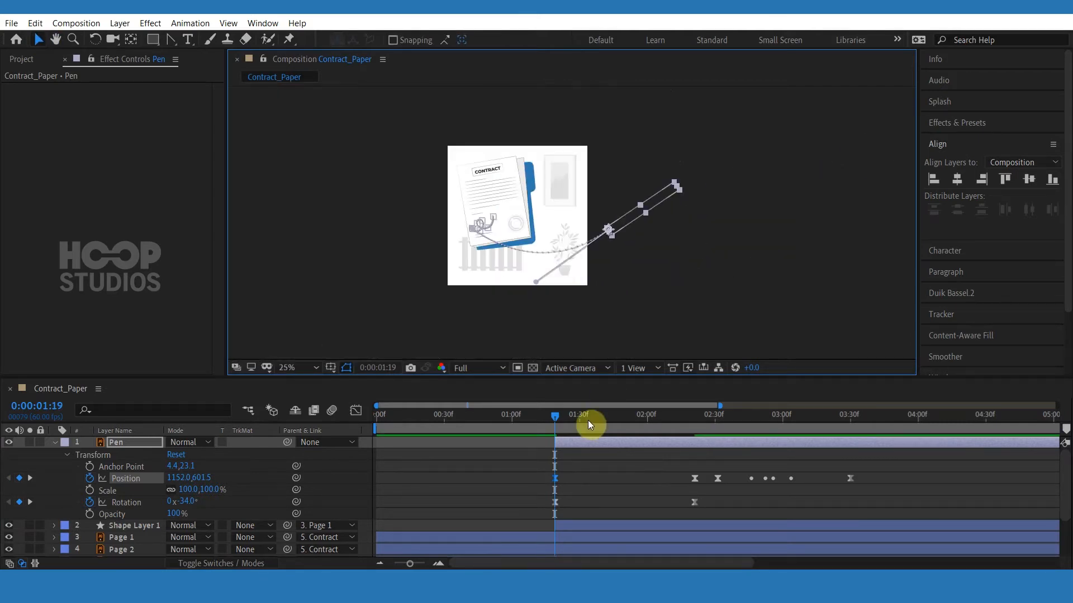
Set the pen's rotation to 5.5° at about 1:42, nudge that keyframe to about 1:45, and preview.
mouse_move(588, 419)
left_mouse_down()
mouse_move(617, 416)
mouse_move(608, 421)
left_mouse_up()
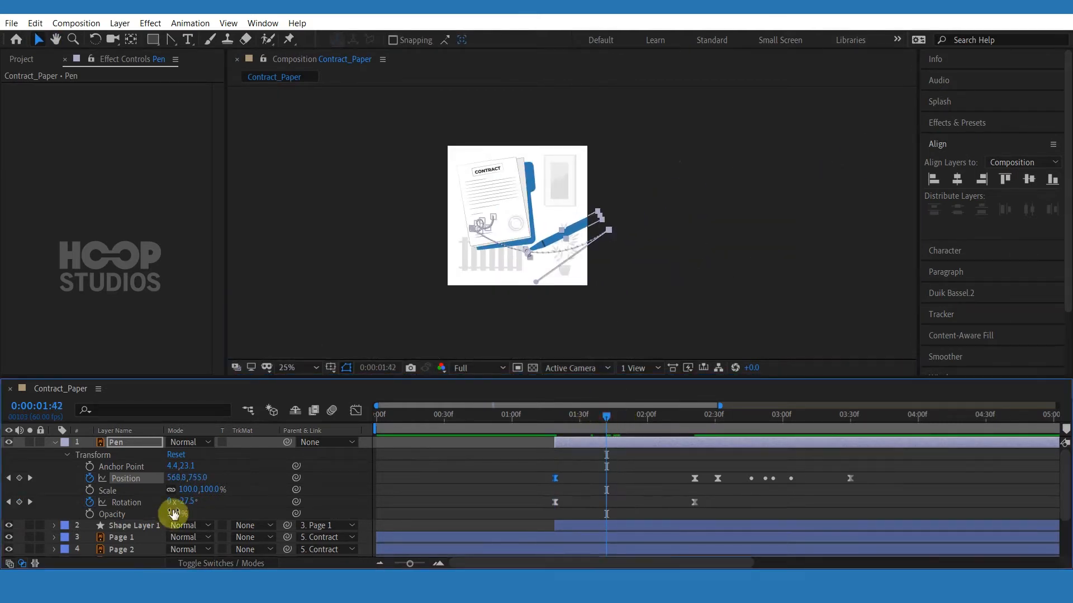
left_click_drag(194, 503, 207, 504)
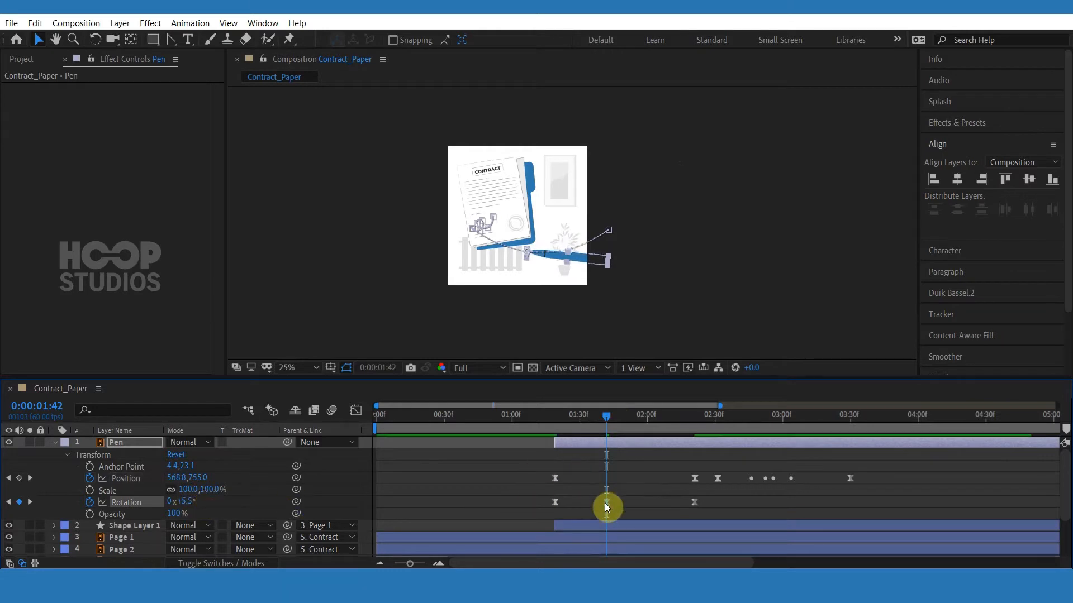
left_click_drag(606, 502, 613, 504)
left_click(555, 427)
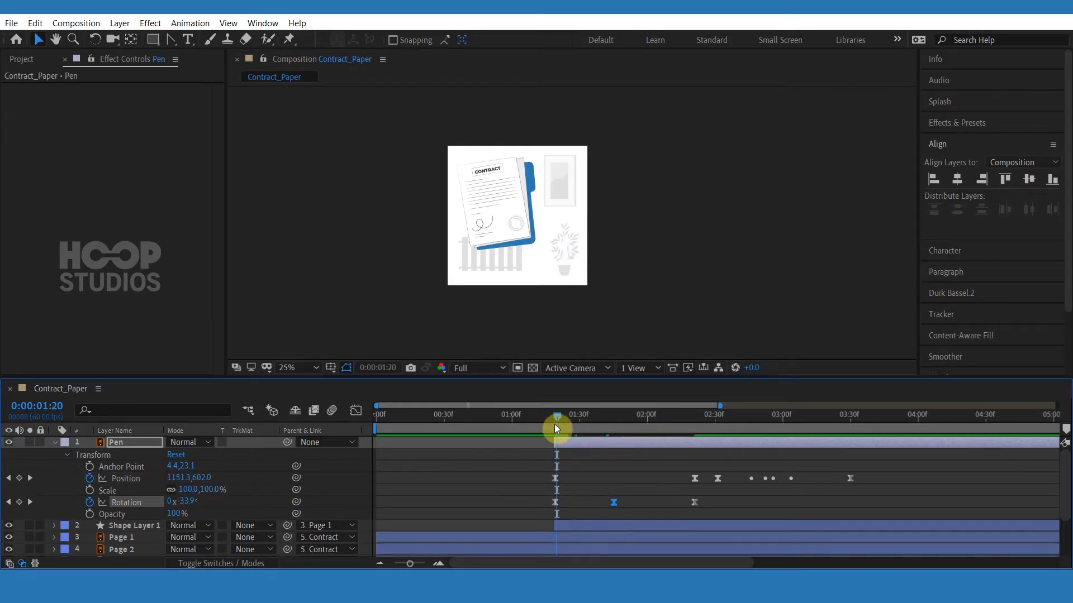
left_click(555, 423)
key("space")
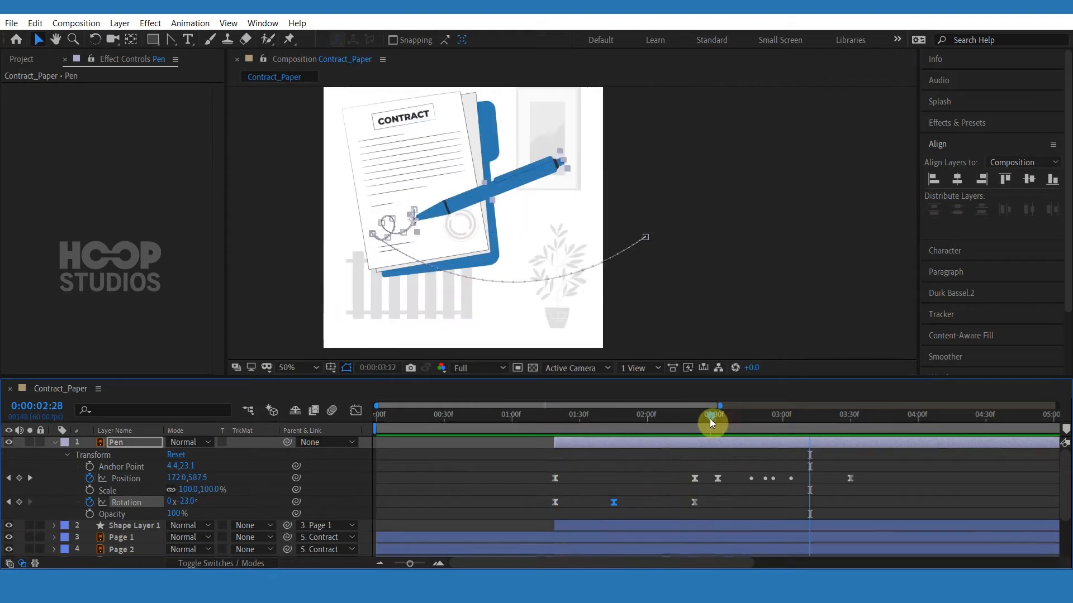
Add a Rotation keyframe at about 2:58 and adjust the pen's rotation there.
left_click_drag(709, 418, 764, 427)
left_click(21, 503)
left_click_drag(188, 505, 221, 498)
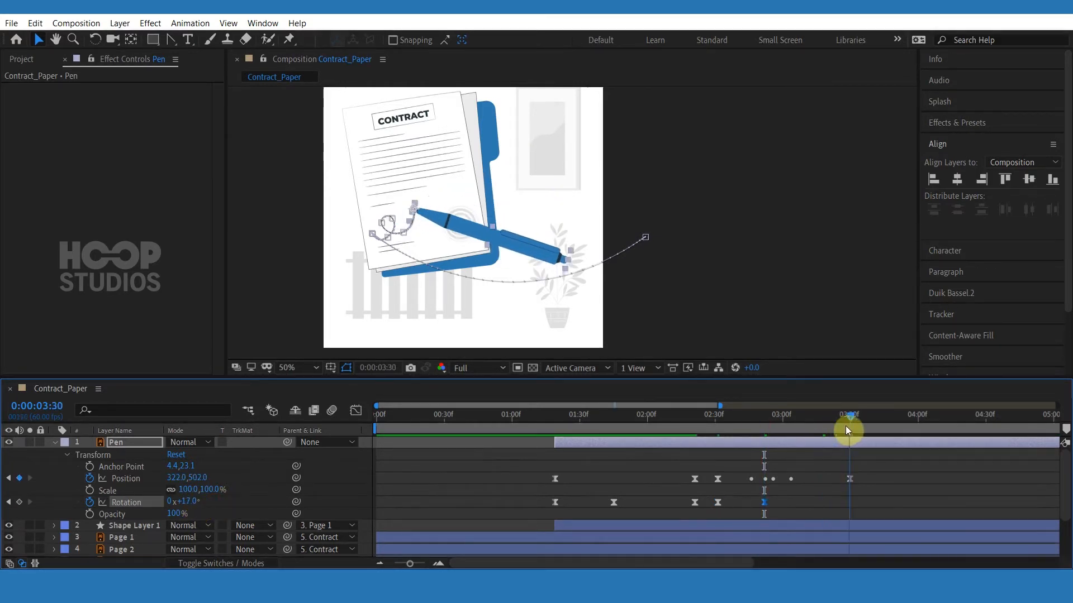
Copy the -23° rotation keyframe from about 2:30, paste it at 3:30, and shift it to about 3:37.
left_click(847, 426)
left_click(714, 506)
key("ctrl+c")
key("ctrl+v")
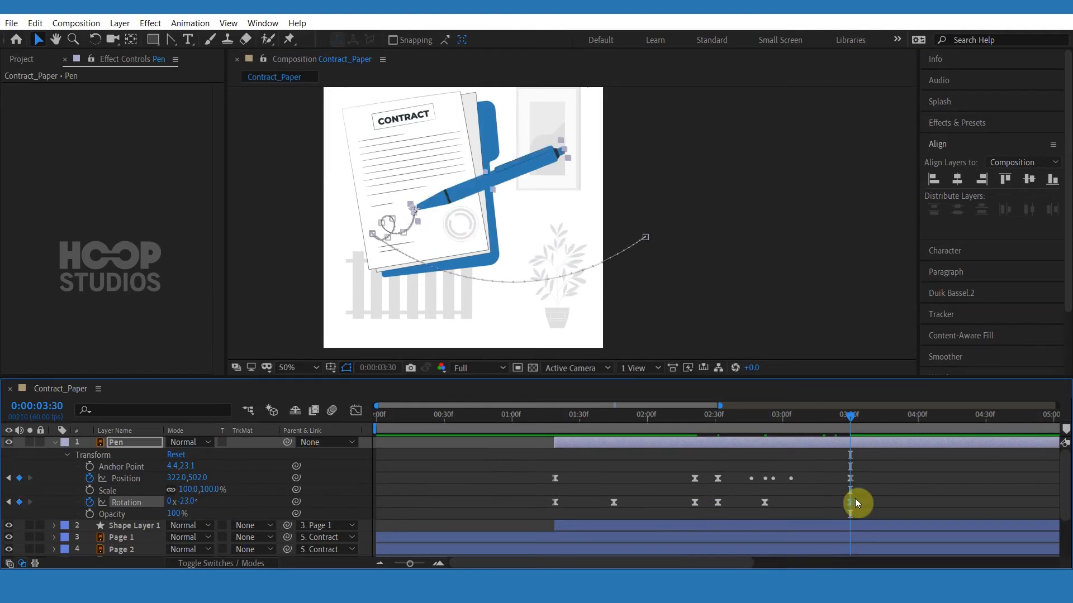
left_click_drag(852, 502, 865, 502)
Smooth the easing of the rotation keyframes around 3:00 and 3:37 on the speed graph.
left_click(765, 504)
left_click_drag(766, 504, 769, 504)
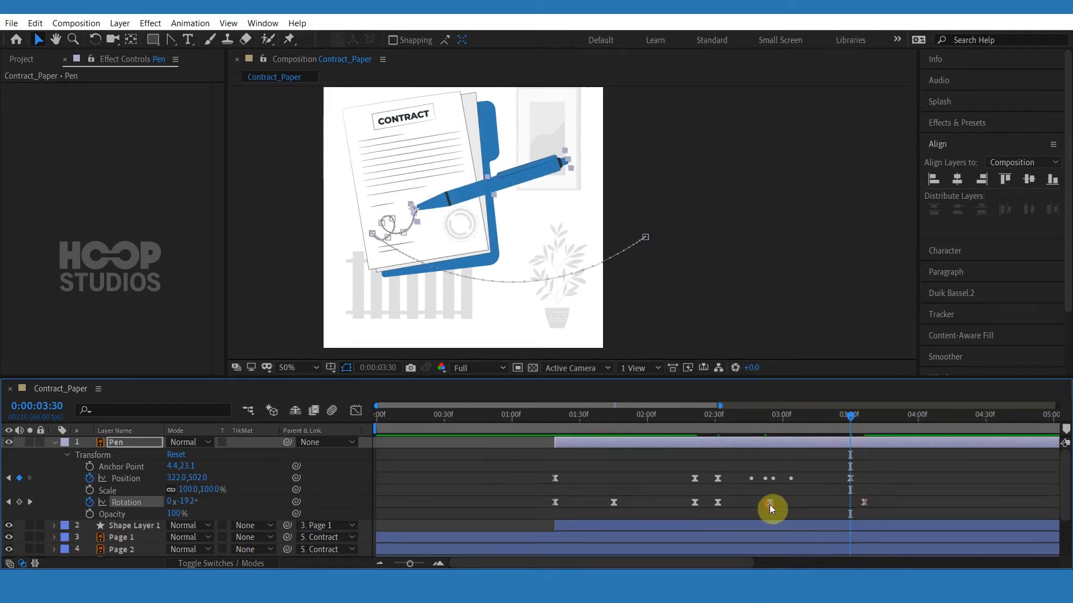
left_click(356, 412)
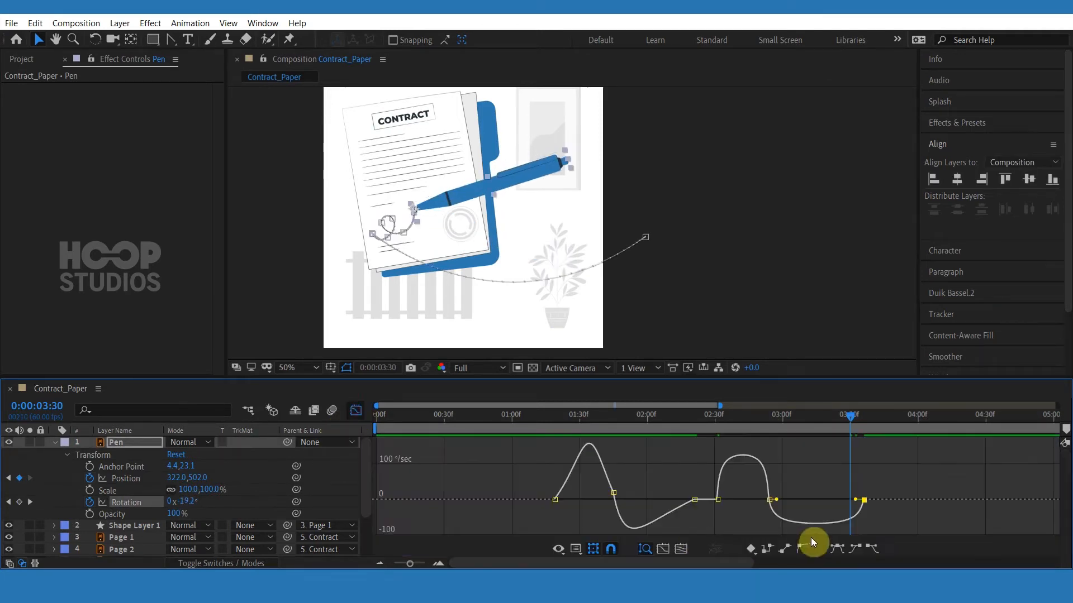
left_click(36, 42)
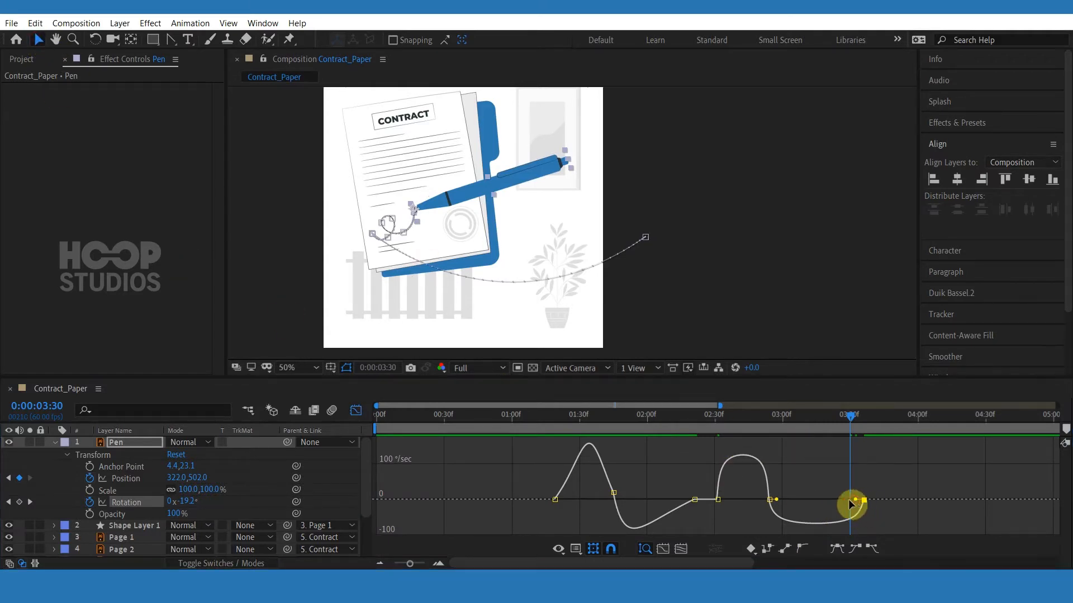
left_click_drag(849, 505, 757, 499)
left_click(770, 499)
left_click_drag(690, 416, 658, 419)
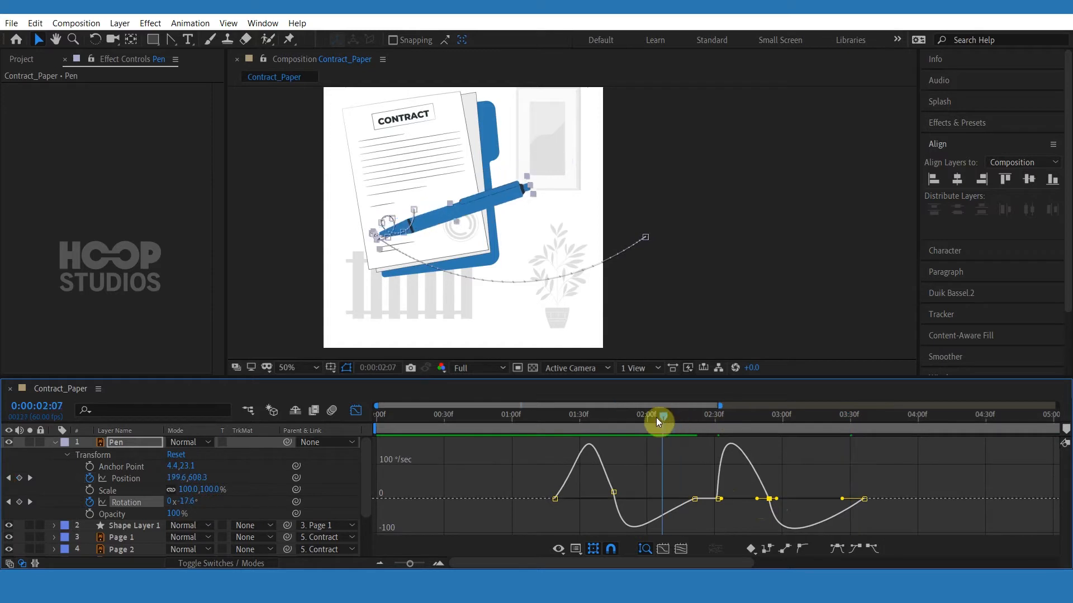
Preview the pen's rotation follow-through while writing by playing and scrubbing the timeline.
key("space")
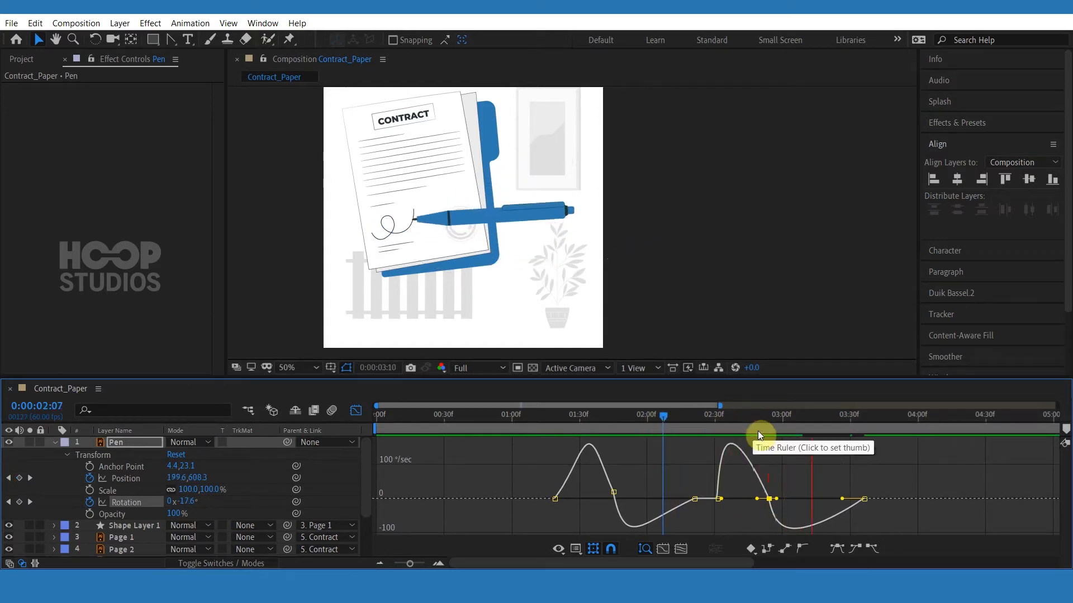
left_click_drag(657, 421, 689, 421)
key("space")
left_click(356, 410)
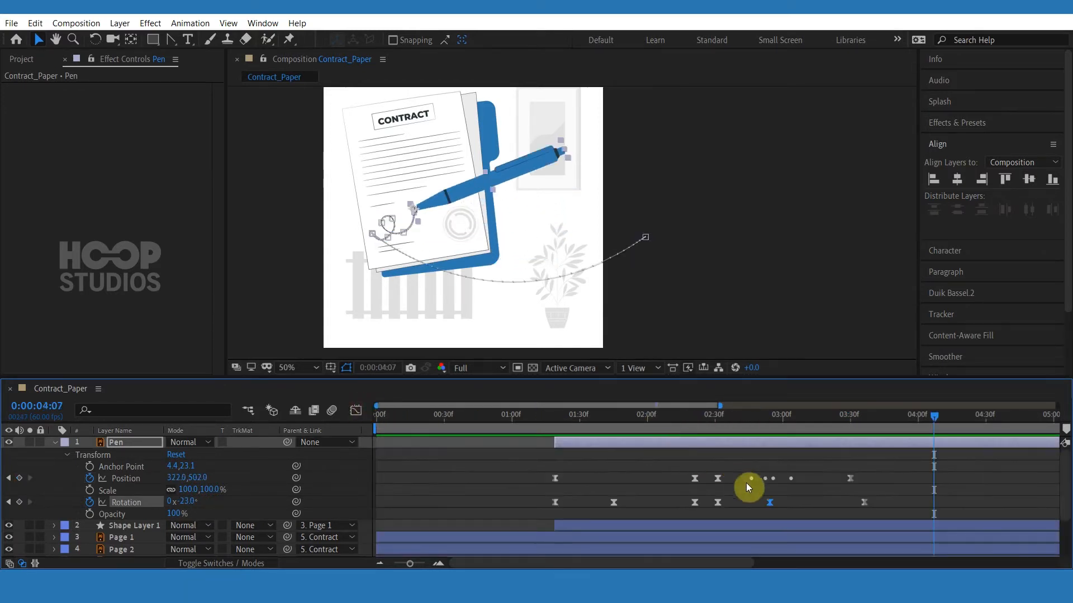
left_click(762, 506)
left_click_drag(767, 421, 674, 418)
key("space")
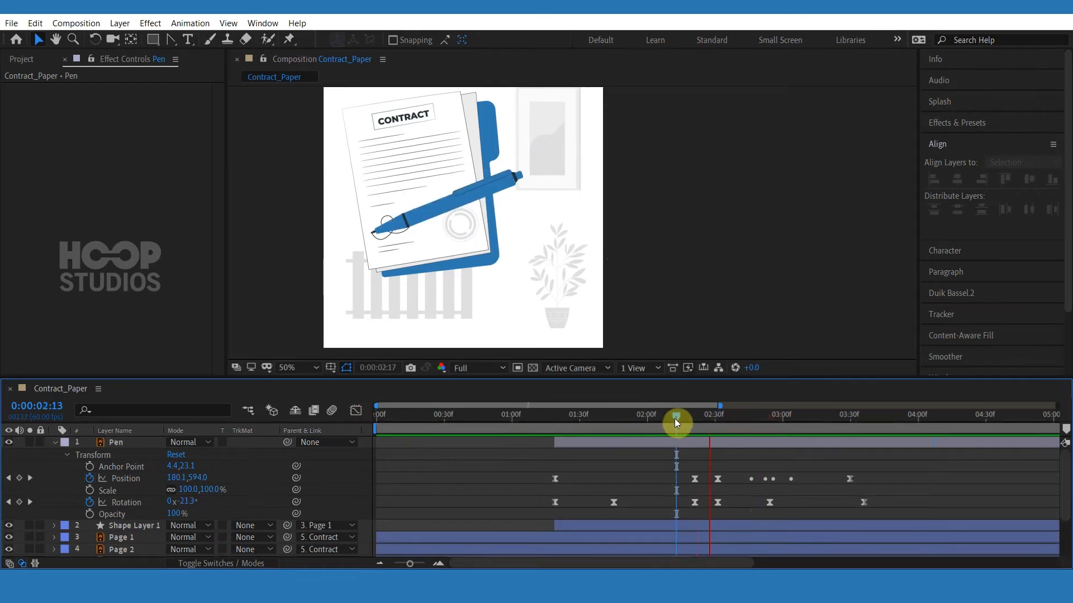
key("space")
left_click(883, 446)
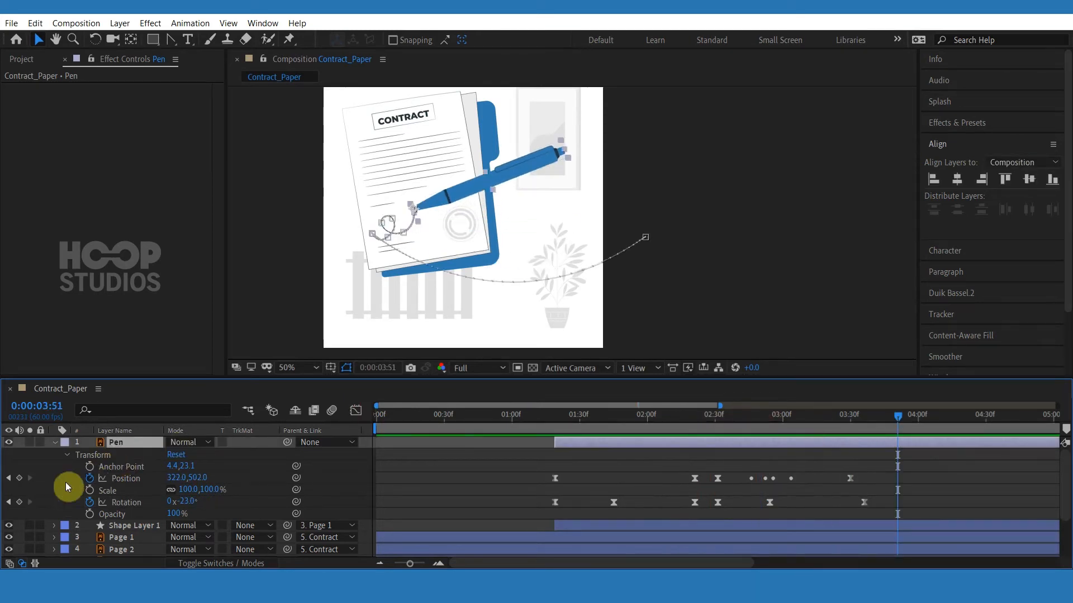
Add Position and Rotation hold keyframes at 3:51, then move the pen off to the right at 4:17.
left_click(19, 478)
left_click(19, 501)
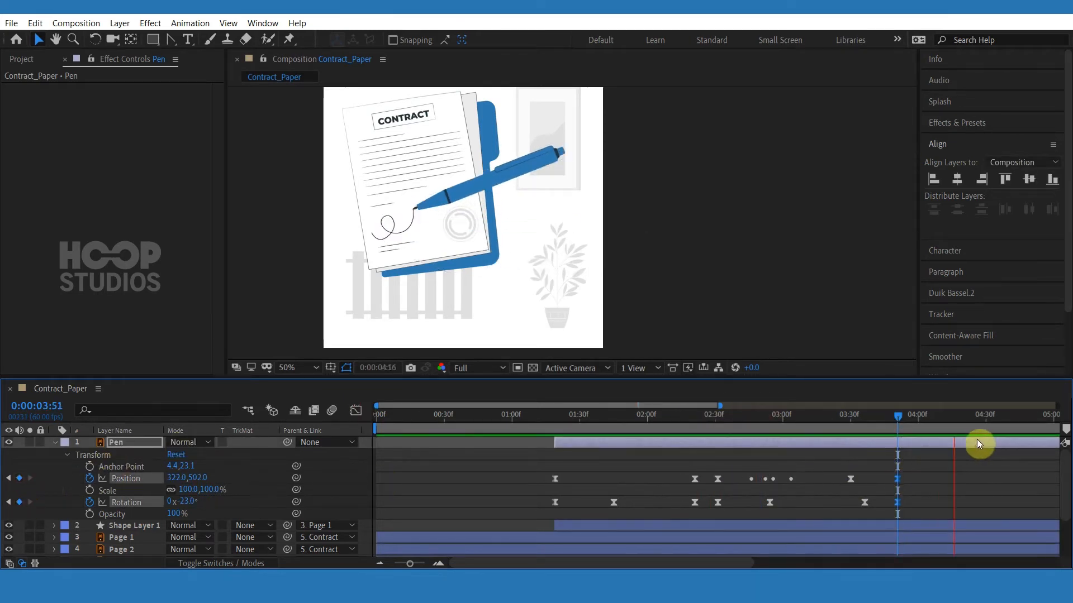
left_click(956, 420)
left_click_drag(471, 198, 697, 230)
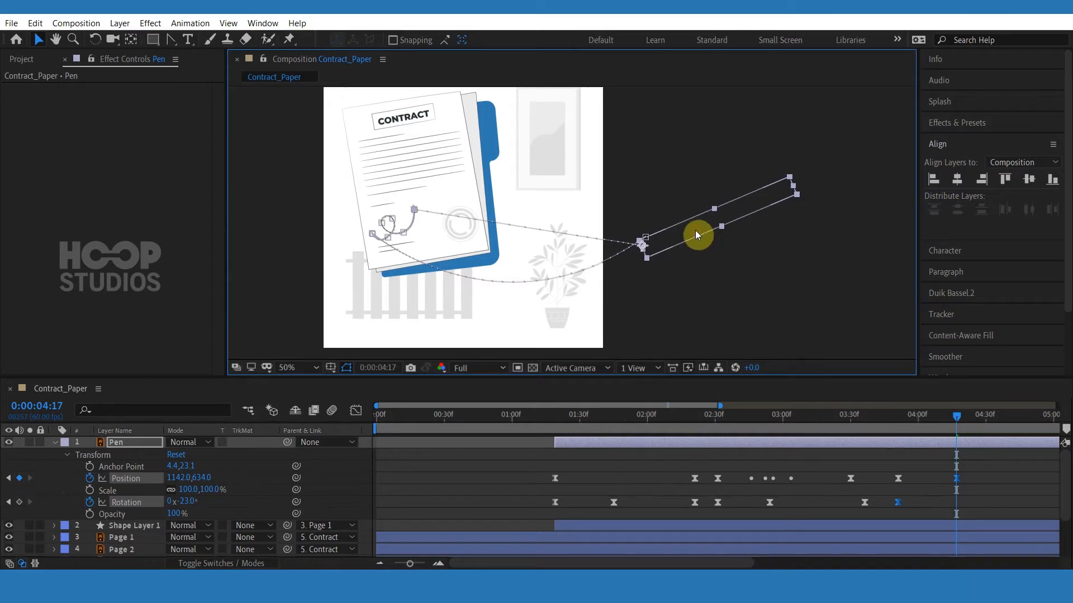
Convert the exit path's end vertex into a smooth curve with the Convert Vertex tool.
left_click(971, 493)
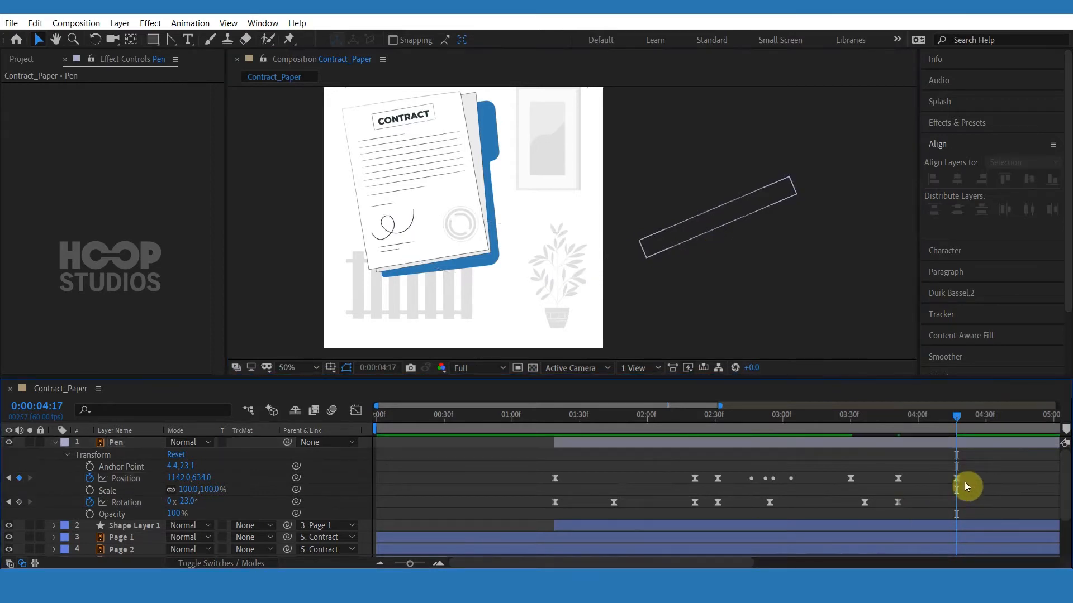
left_click_drag(975, 492, 920, 473)
left_click(171, 40)
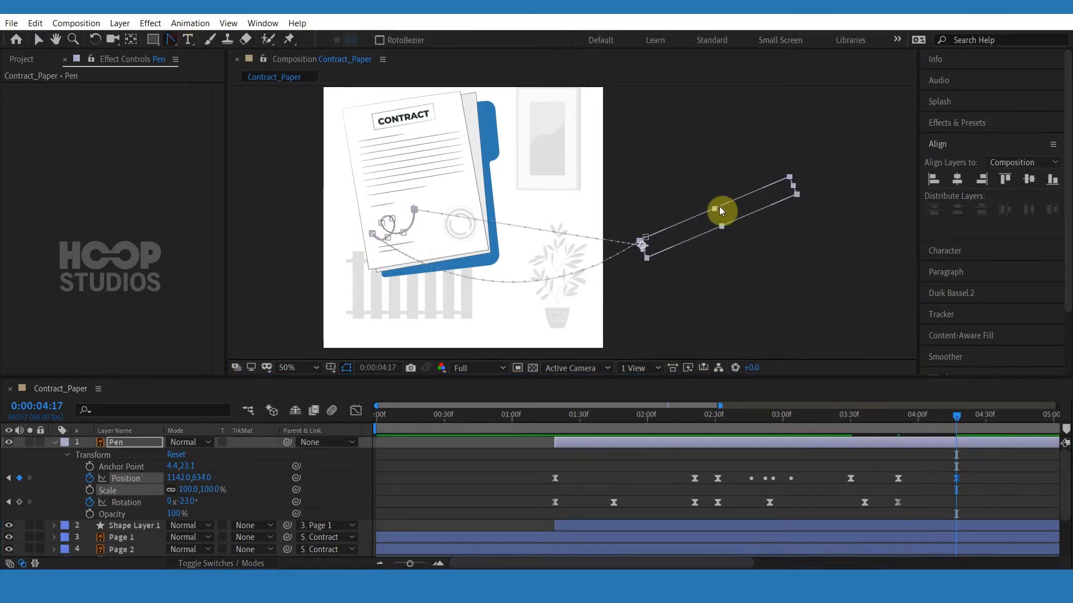
left_click_drag(640, 249, 495, 351)
Add a Rotation keyframe at 4:17 and shift the exit Position and Rotation keyframes to about 4:25.
left_click(20, 502)
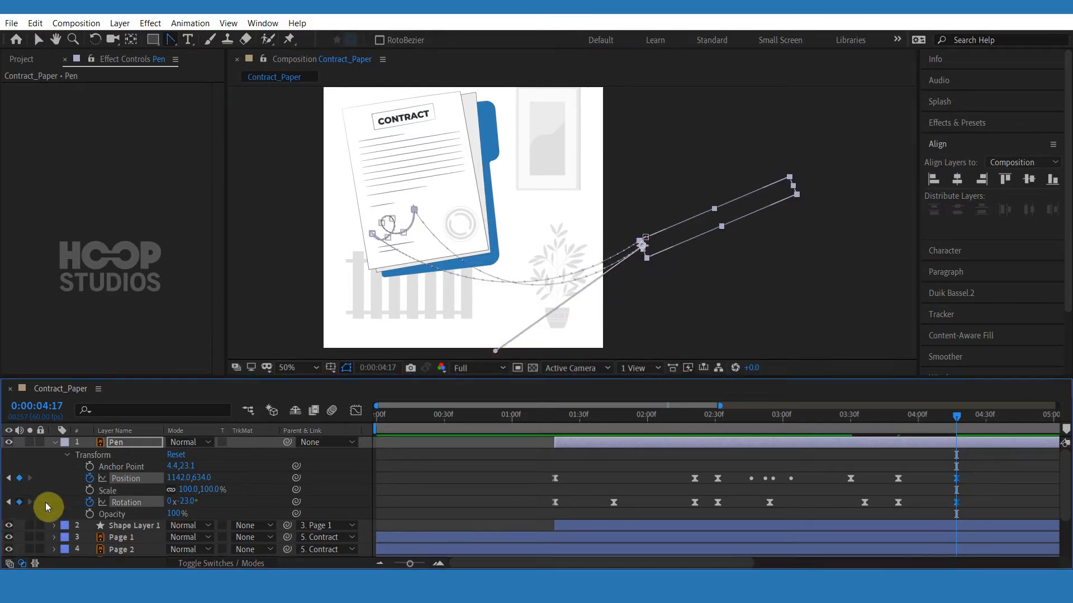
left_click(903, 424)
left_click_drag(972, 469, 975, 505)
left_click(988, 497)
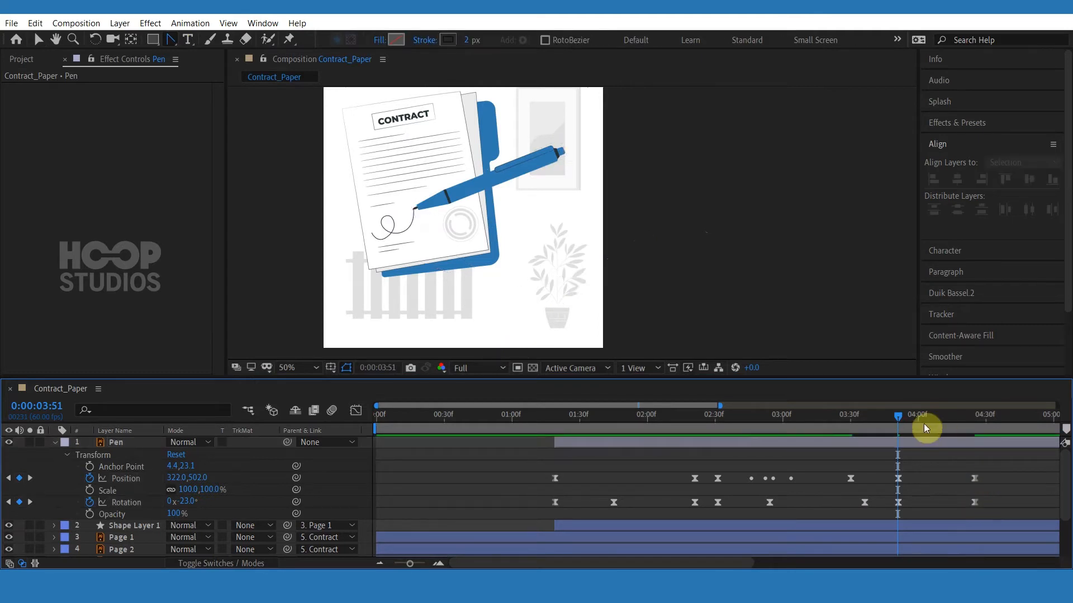
Set the pen's rotation to 40.7° at about 4:07 for the exit swing, then preview the exit.
left_click_drag(924, 423, 939, 431)
left_click_drag(196, 502, 231, 500)
left_click(933, 503)
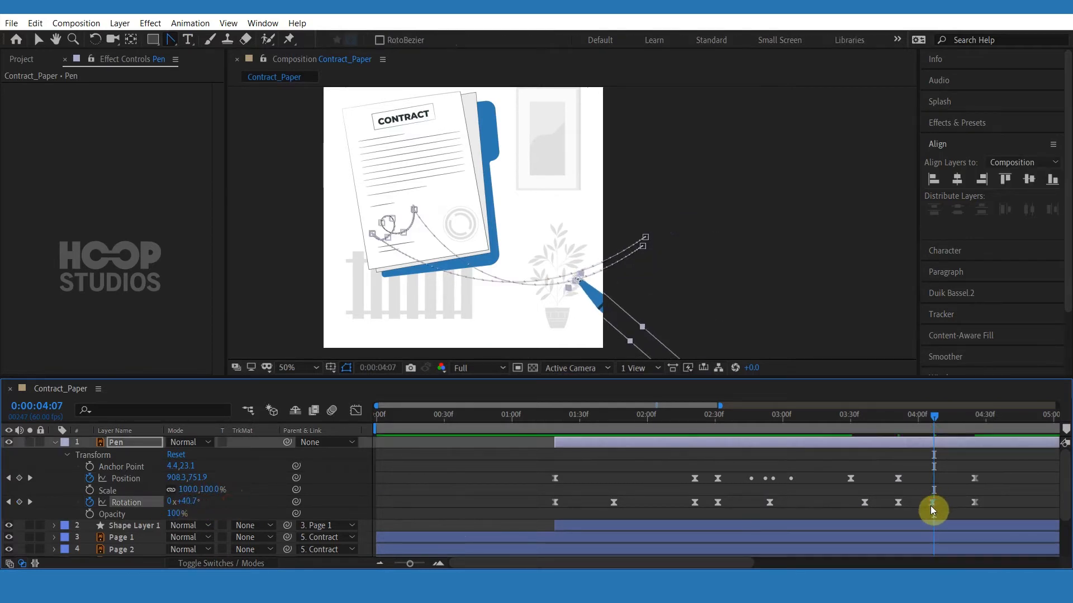
left_click_drag(932, 503, 929, 503)
left_click_drag(921, 429, 897, 440)
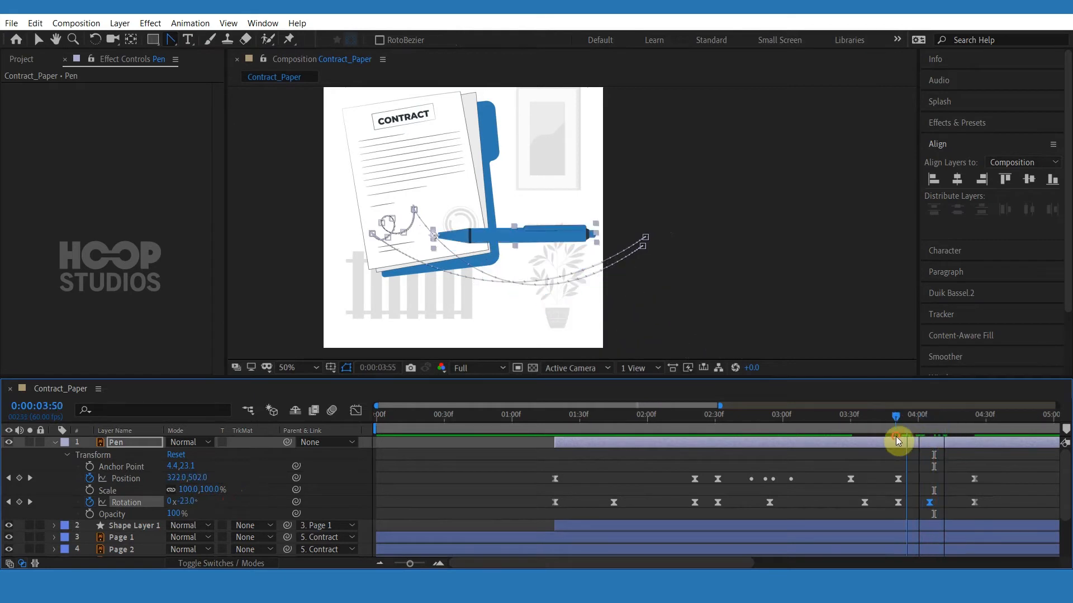
key("space")
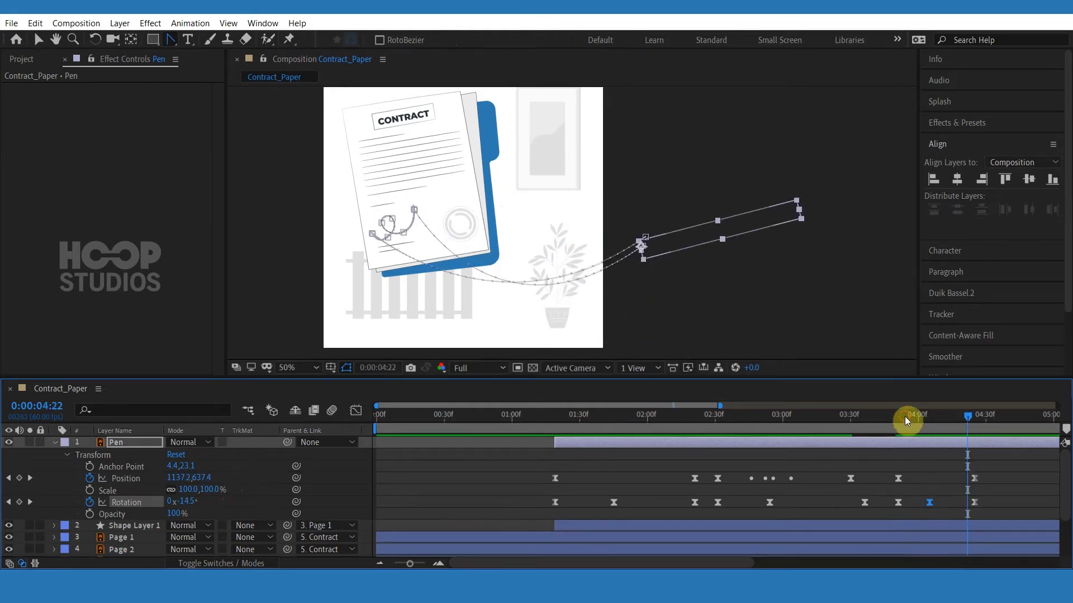
Select the exit keyframes and delete the extra Rotation keyframe at about 4:07.
left_click(904, 417)
left_click_drag(997, 469, 892, 511)
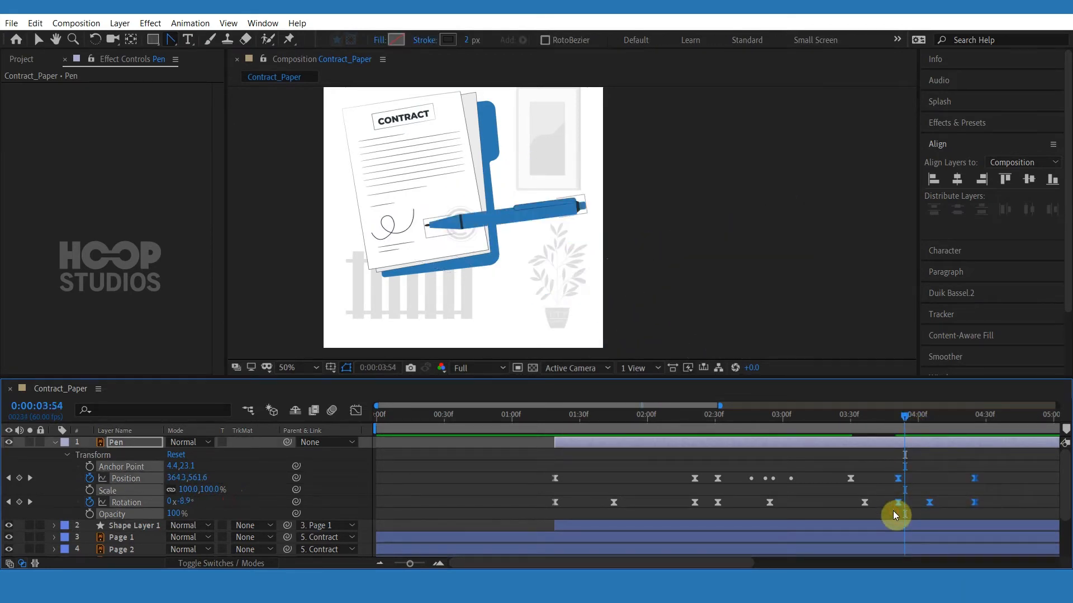
left_click(356, 411)
left_click(355, 410)
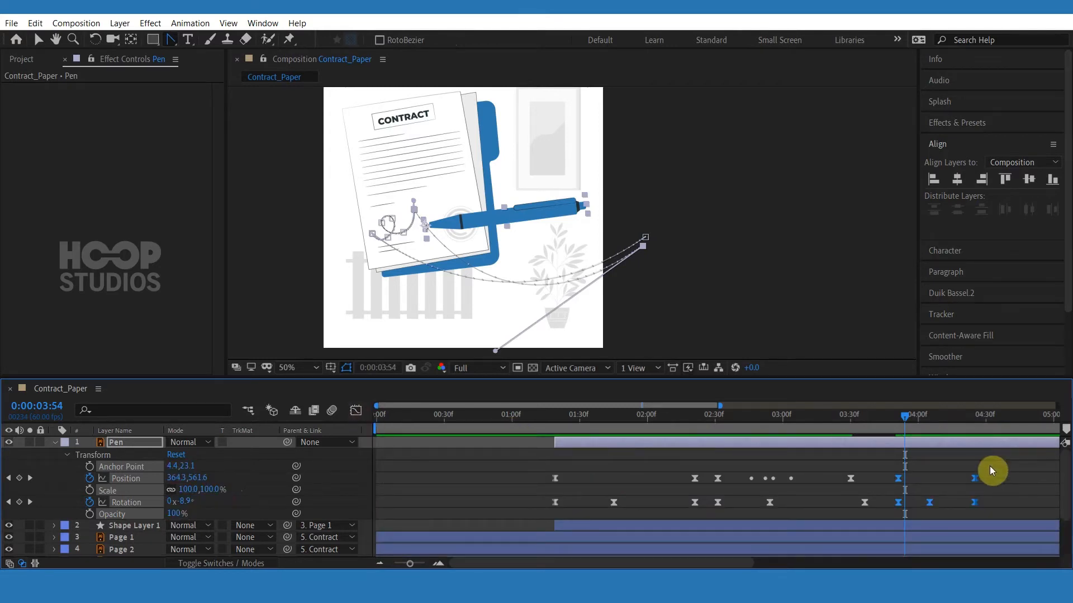
right_click(980, 501)
left_click(900, 504)
right_click(927, 500)
mouse_move(930, 494)
left_click(726, 407)
left_click_drag(943, 474, 923, 508)
key("Delete")
Apply Easy Ease to the pen's exit Position and Rotation keyframes.
left_click_drag(1002, 466, 885, 506)
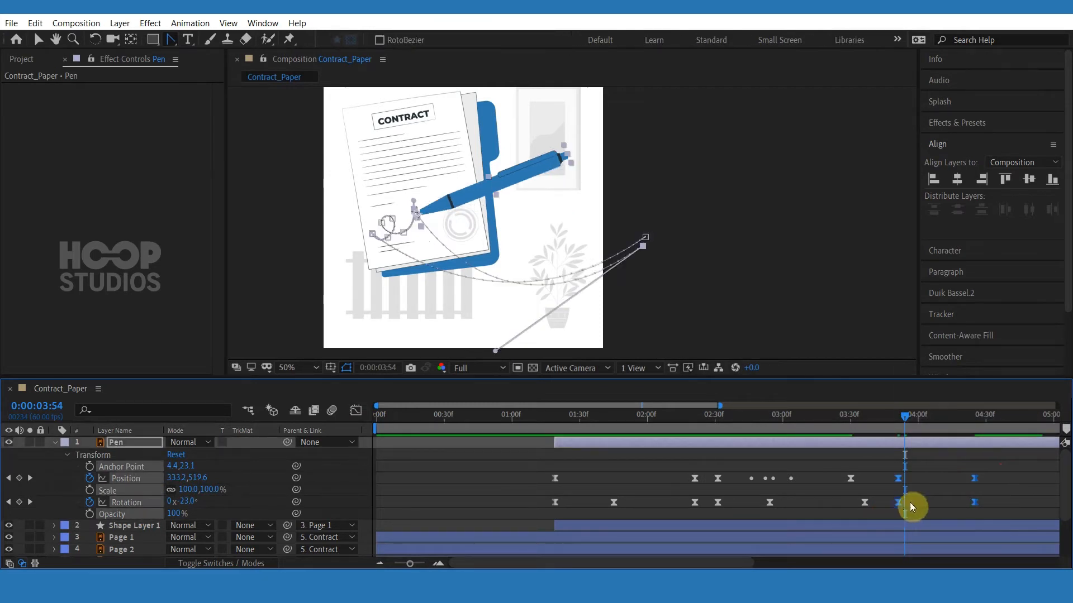
right_click(899, 503)
mouse_move(893, 494)
left_click(759, 408)
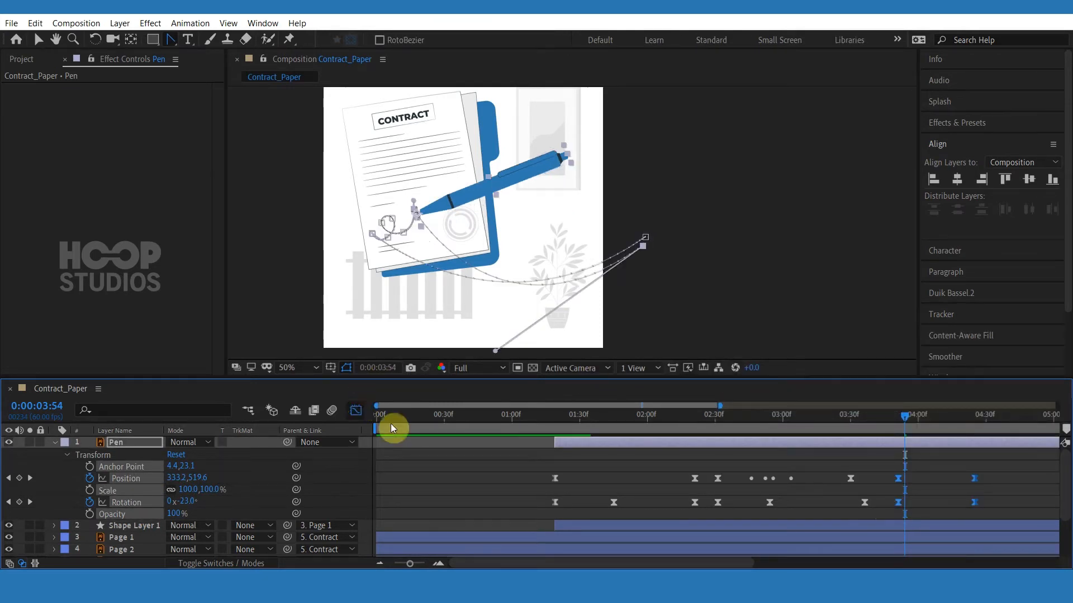
In the Graph Editor, pull the exit keyframes' ease handles to lengthen the easing, then return to the layer view.
key("v")
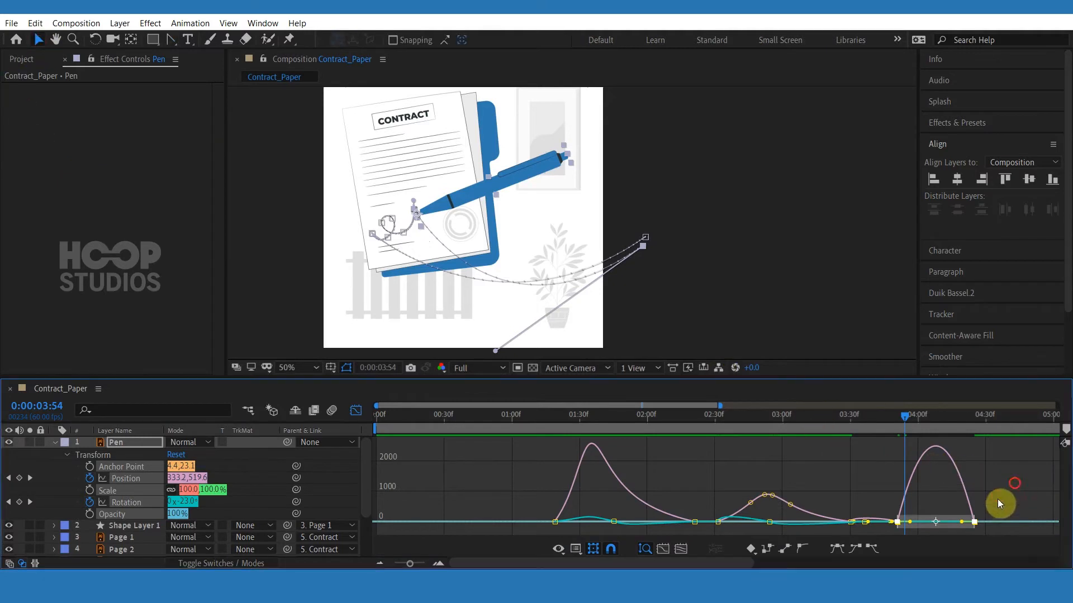
left_click_drag(998, 502, 906, 530)
left_click_drag(923, 527, 909, 528)
left_click(357, 411)
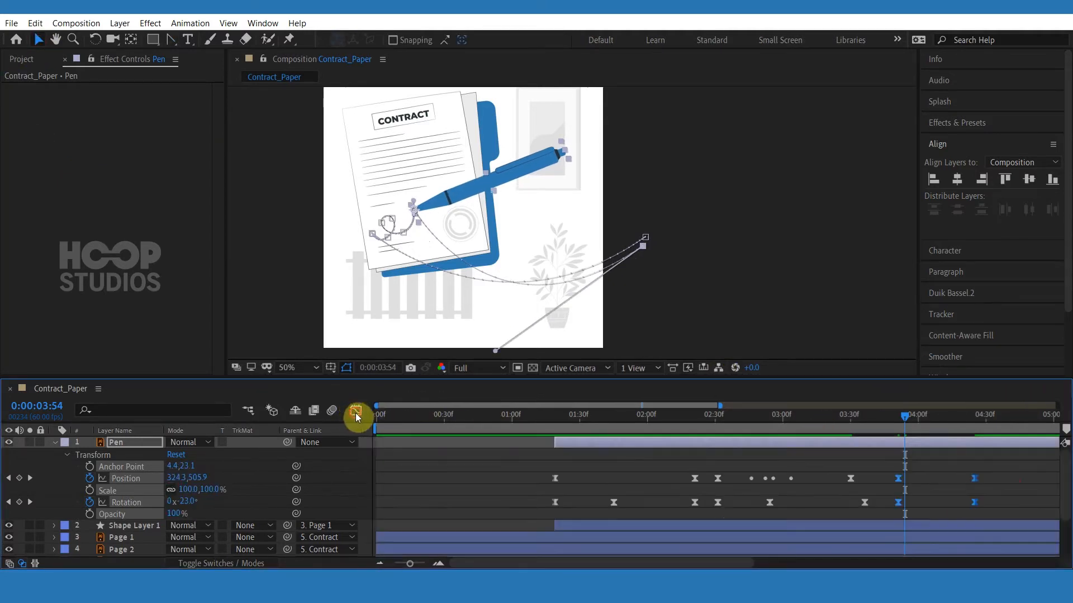
left_click(357, 412)
left_click(922, 474)
left_click(358, 414)
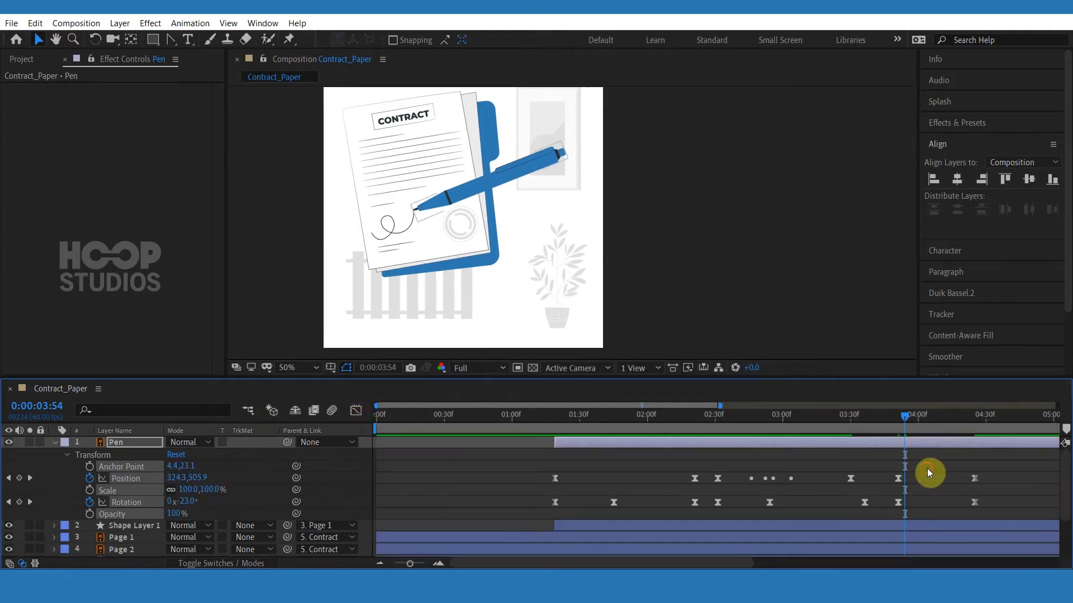
Move the exit Rotation keyframe to about 4:14 and set the pen's rotation there to 19°.
left_click(870, 427)
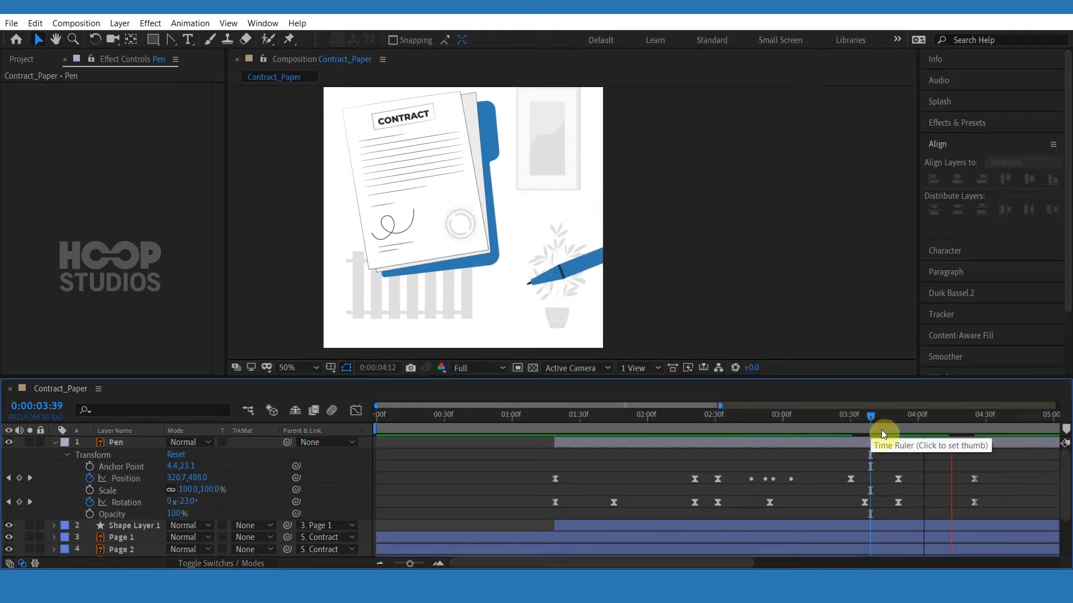
left_click(882, 416)
left_click_drag(882, 416, 938, 418)
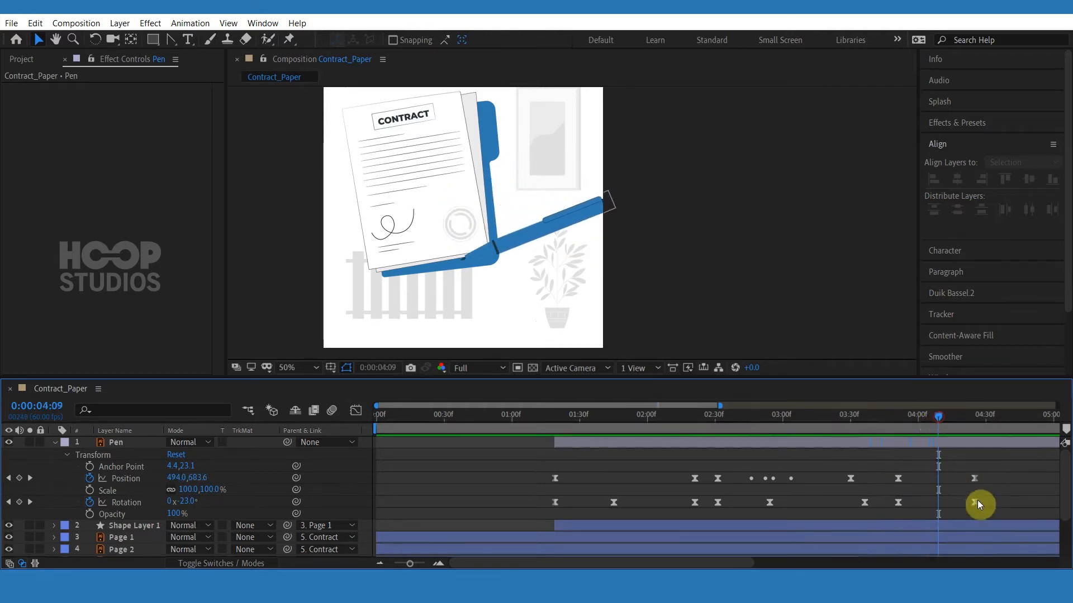
left_click_drag(975, 502, 940, 504)
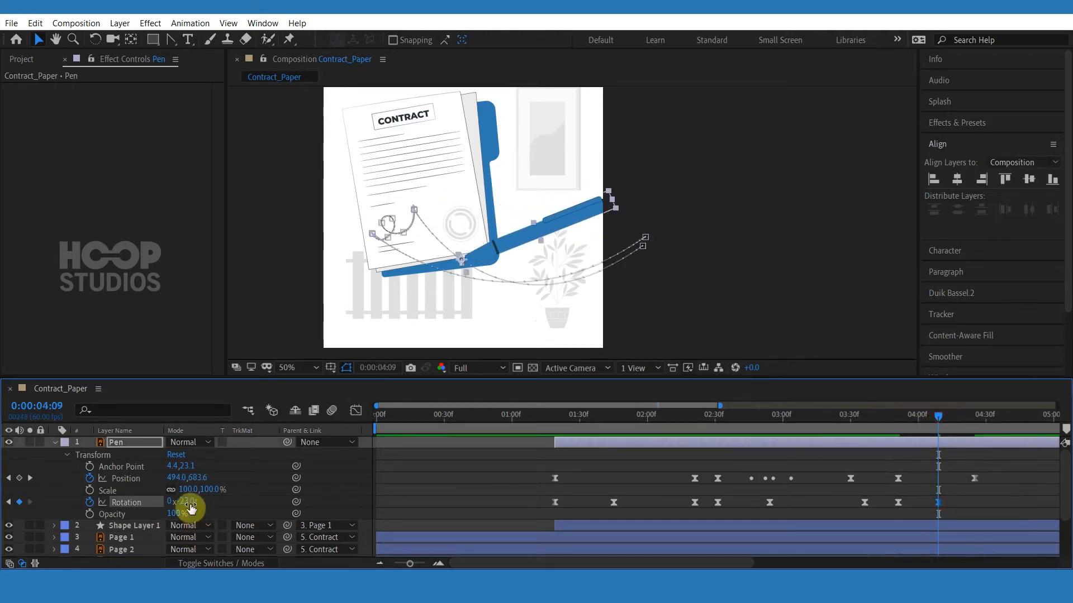
left_click_drag(187, 503, 212, 501)
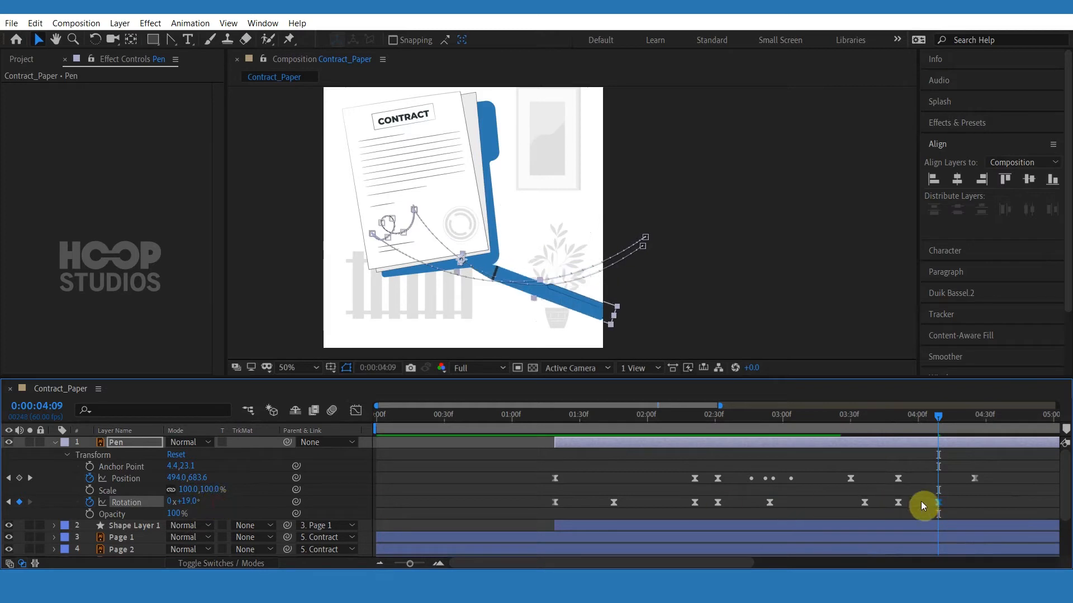
left_click(907, 420)
left_click_drag(949, 504, 951, 504)
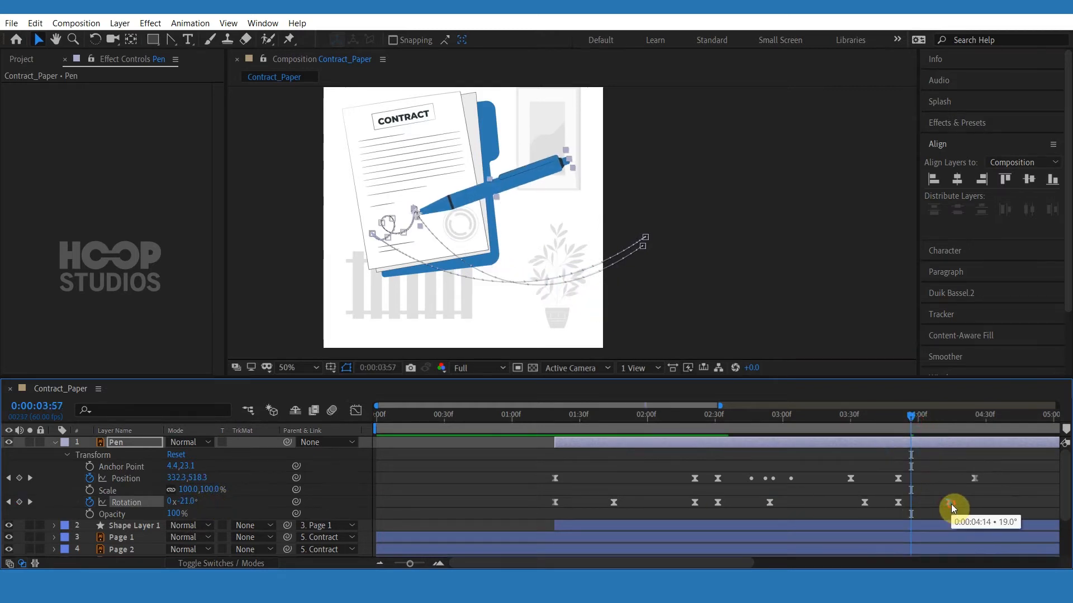
Preview the exit and shift the final Position and Rotation keyframes slightly later.
key("space")
left_click_drag(849, 418, 843, 416)
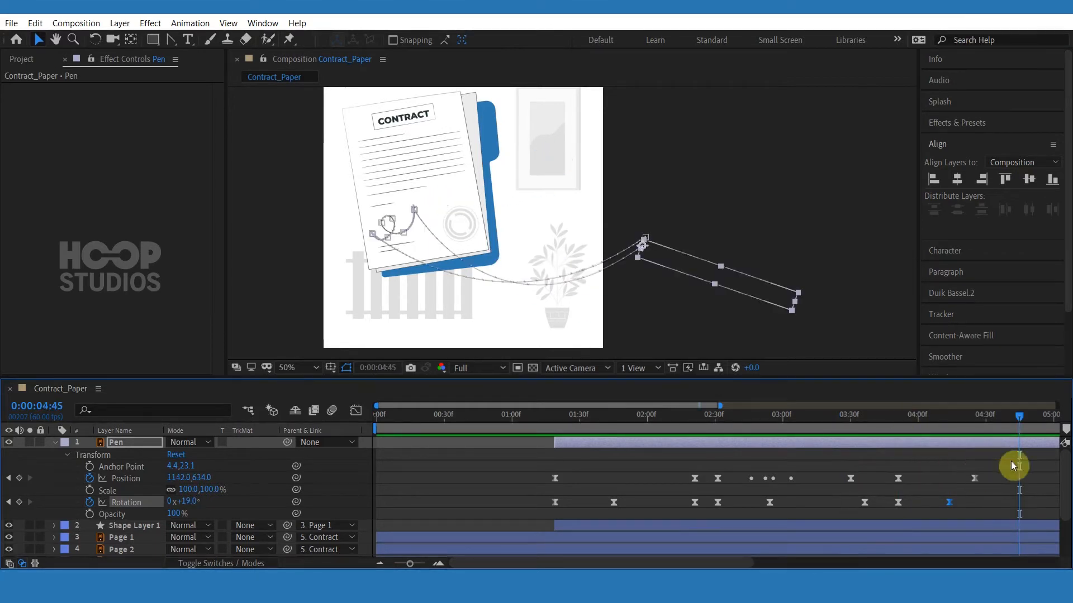
mouse_move(1009, 464)
left_mouse_down()
mouse_move(887, 511)
mouse_move(987, 474)
mouse_move(960, 502)
left_mouse_up()
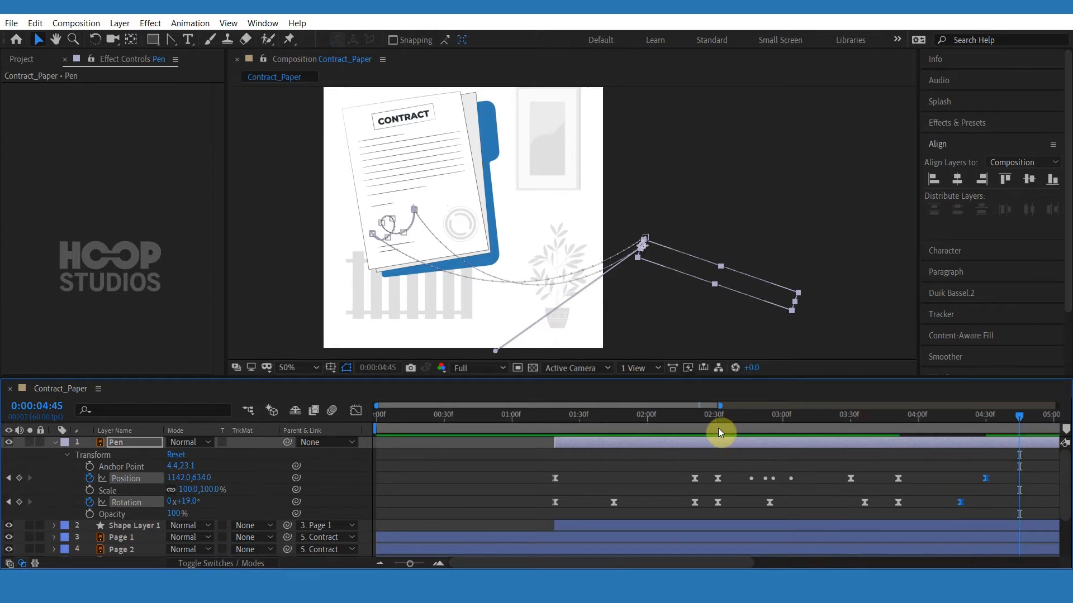
Zoom in on the pen tip at 3:51 and nudge the pen right to about 351, 500.
left_click(701, 422)
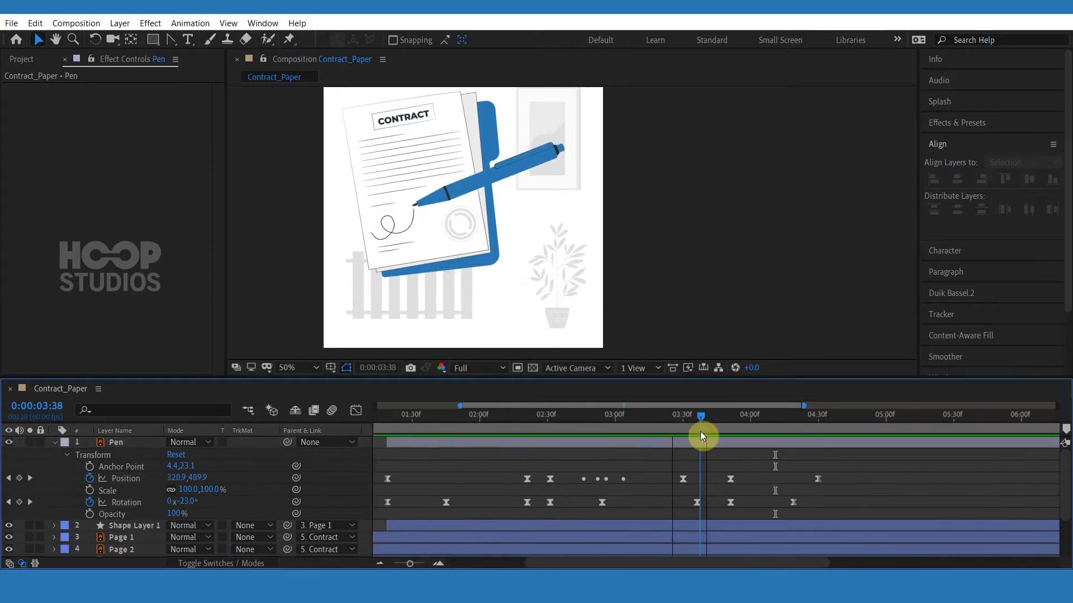
scroll(436, 278, "up", 1)
left_click_drag(359, 183, 574, 242)
left_click(536, 217)
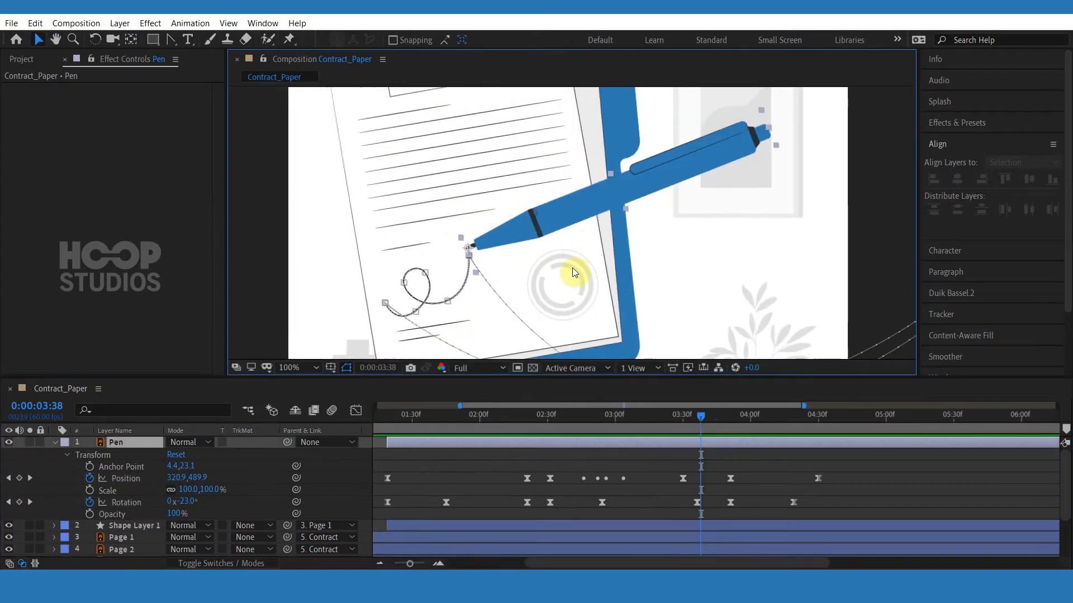
scroll(574, 274, "up", 1)
left_click_drag(718, 422, 730, 422)
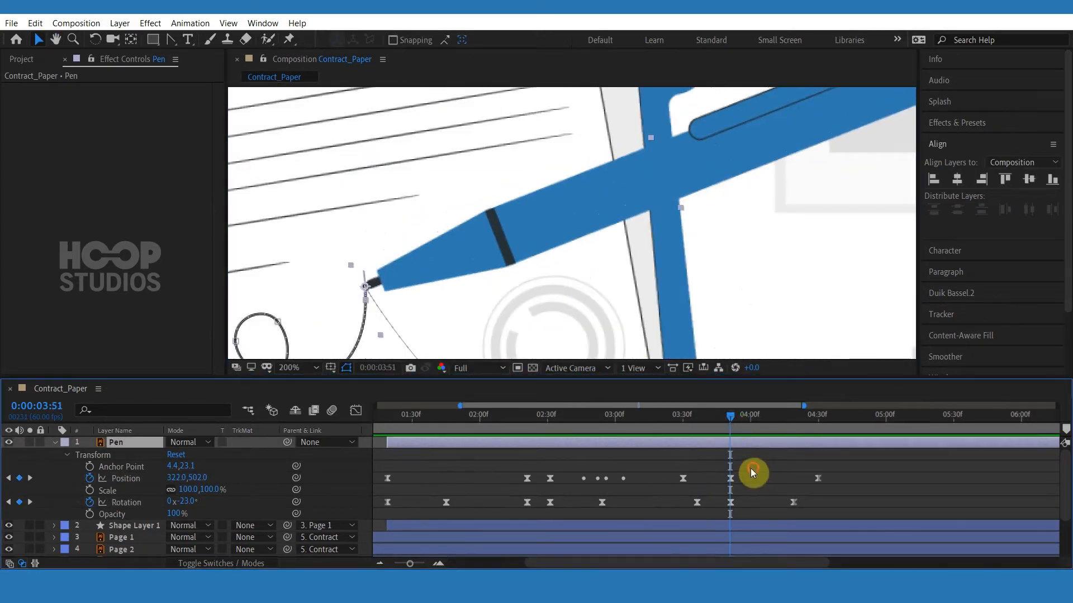
left_click_drag(750, 468, 712, 479)
left_click_drag(455, 282, 487, 280)
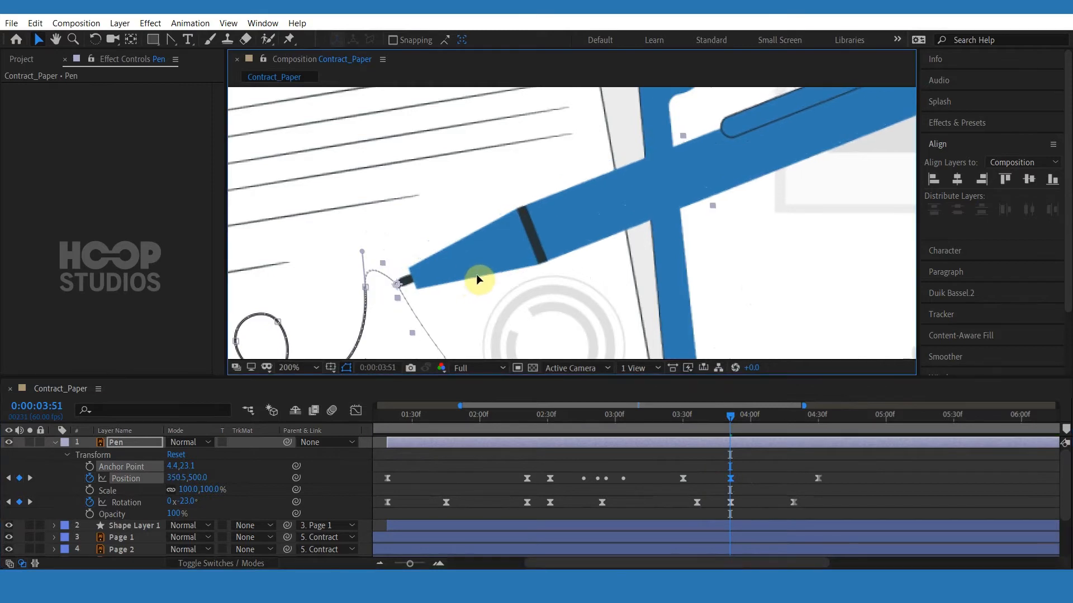
Select the 3:51 keyframes and, in the Graph Editor, stretch the Position ease handle to about 14% influence.
left_click_drag(753, 472, 716, 485)
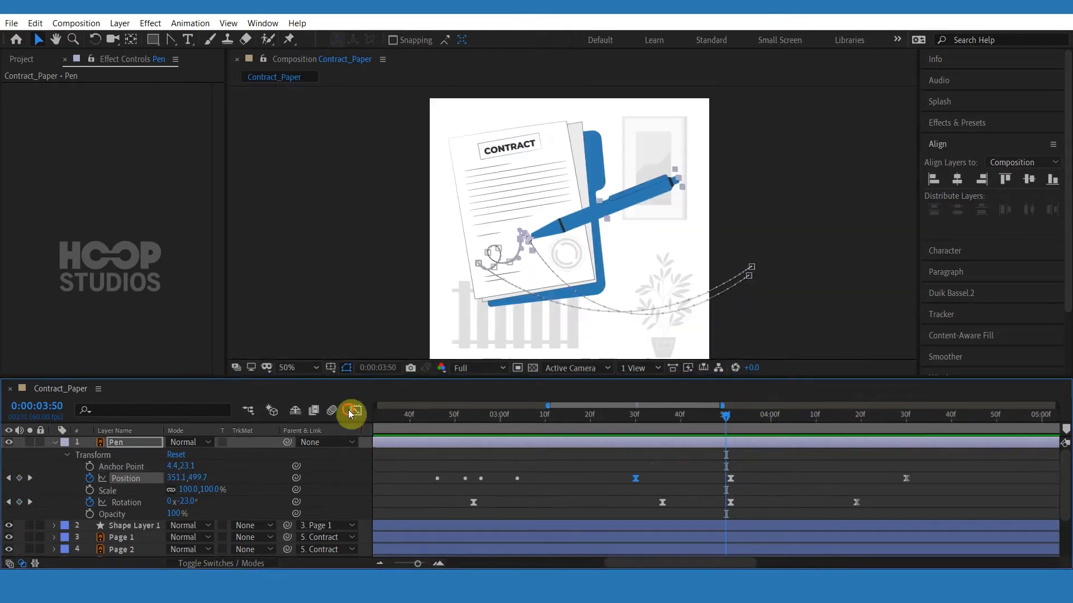
left_click(354, 410)
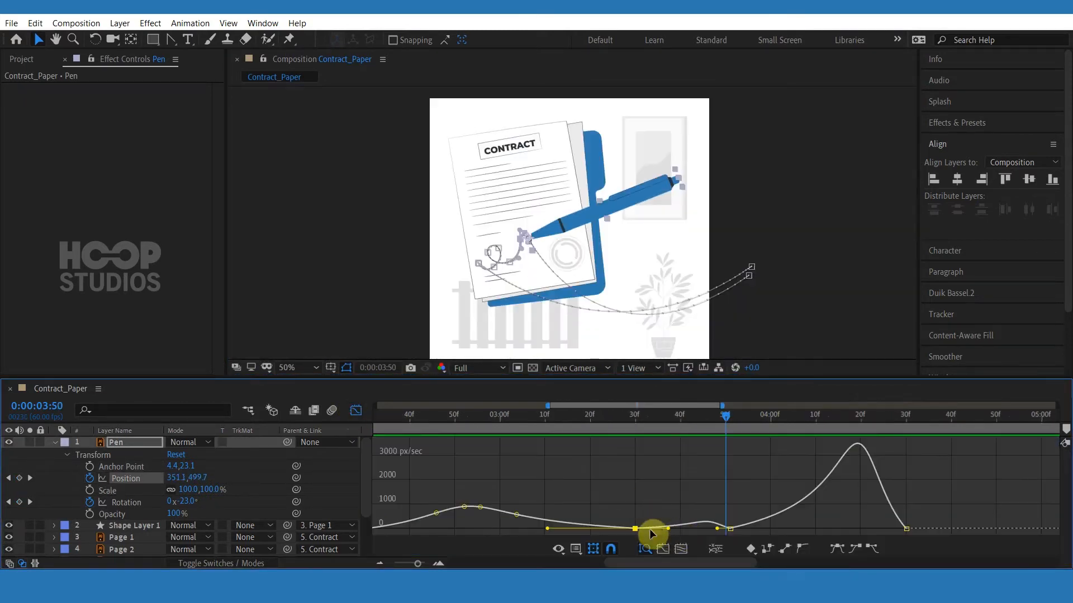
left_click_drag(552, 529, 615, 531)
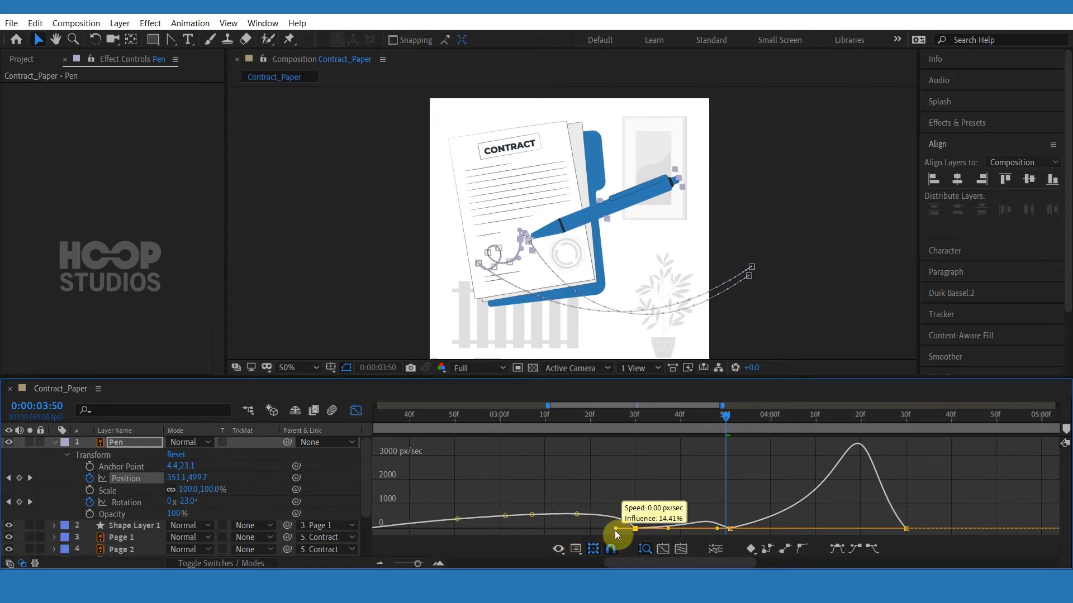
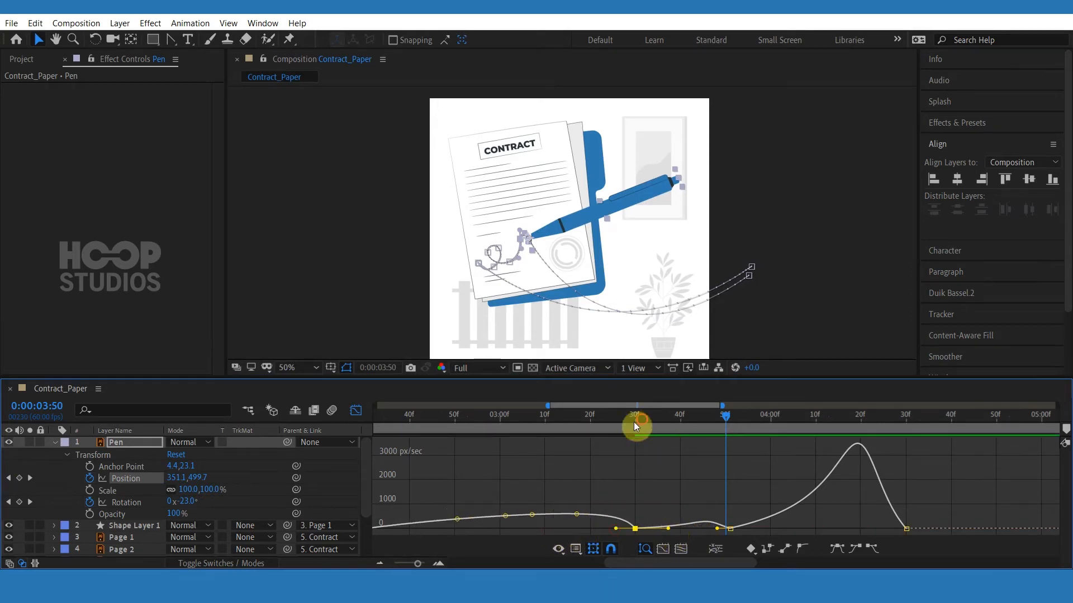
In the Graph Editor, shorten the incoming ease handle of the 3:30 Position keyframe to about 7% influence.
left_click_drag(634, 421, 641, 444)
left_click_drag(668, 529, 638, 528)
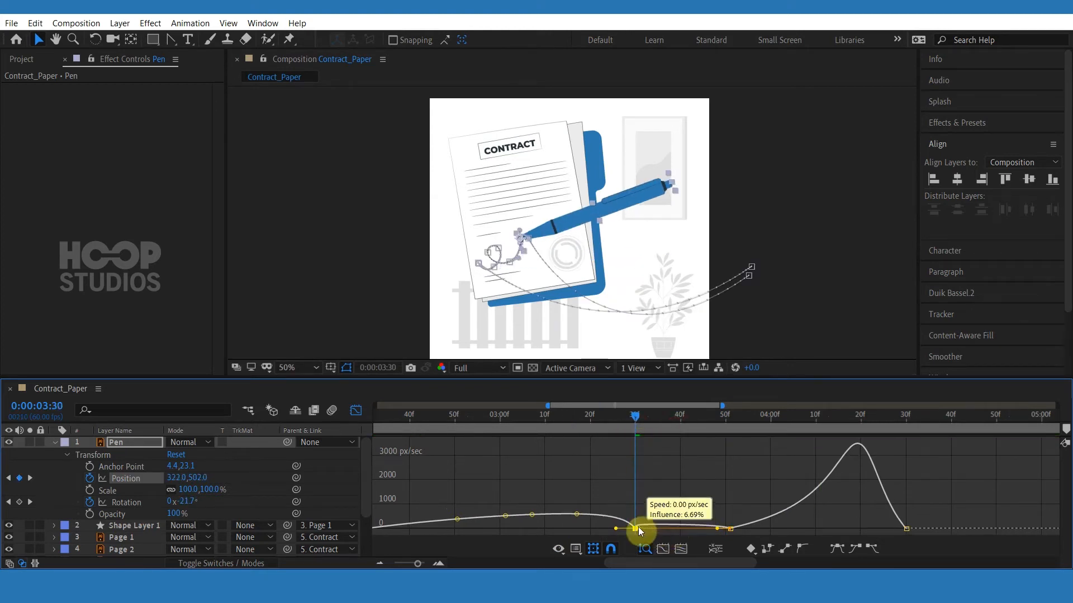
left_click_drag(645, 423, 507, 425)
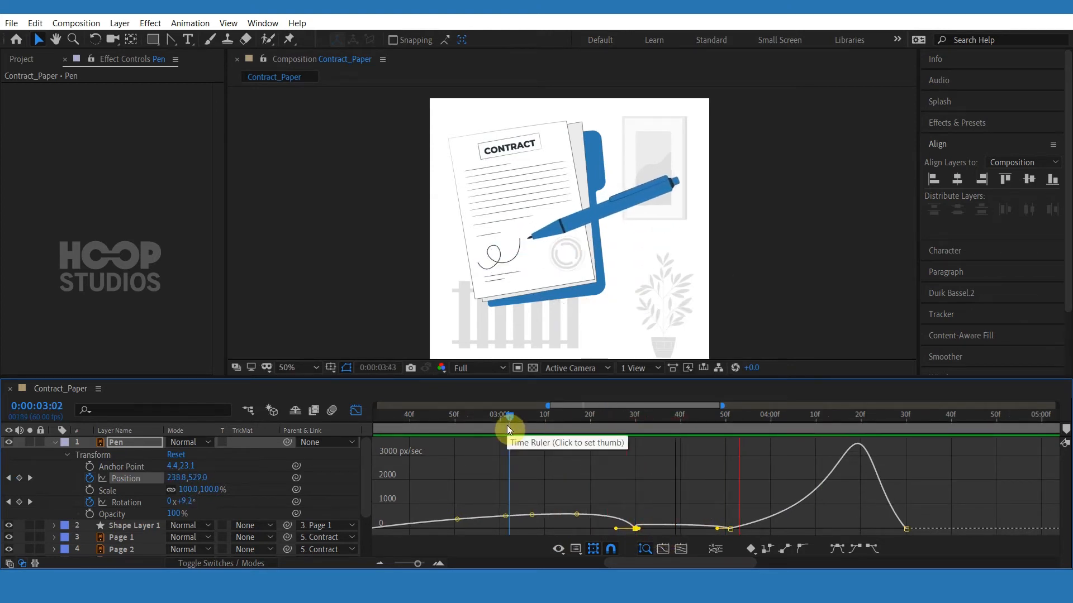
Preview the animation, leave the Graph Editor and go to 3:51 on the timeline.
key("space")
key("shift+F3")
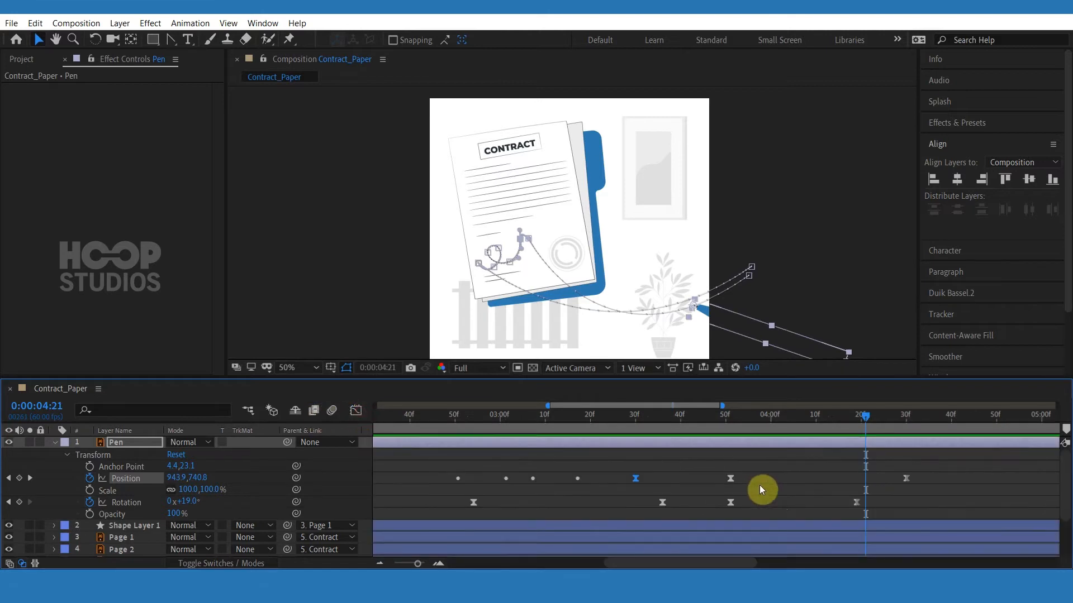
scroll(763, 487, "down", 3)
left_click(775, 487)
left_click_drag(727, 424, 741, 420)
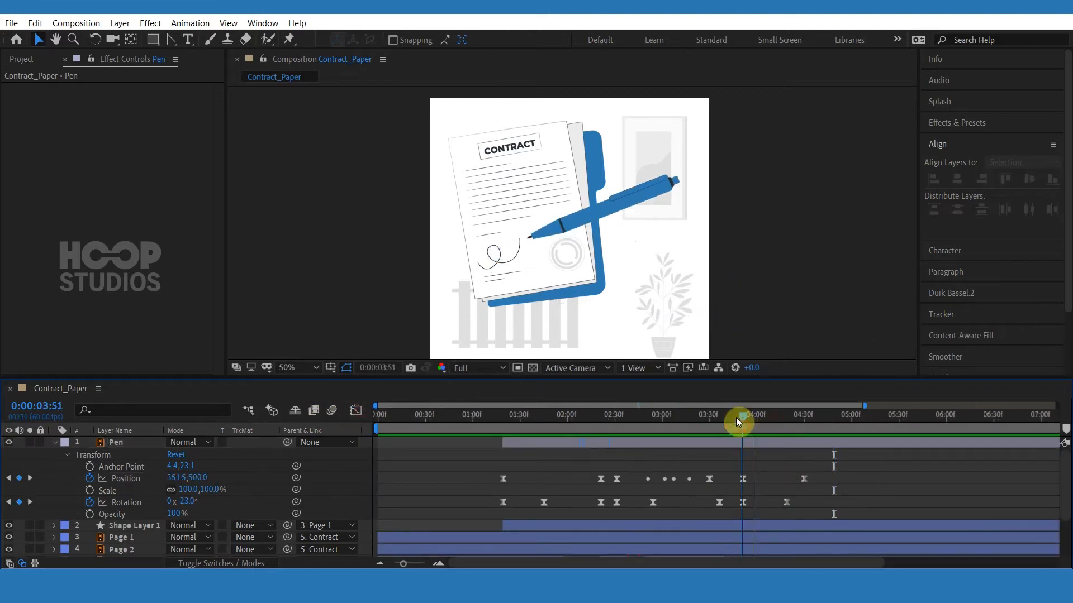
Zoom in on the pen tip at 3:51 and raise the motion path's tangent handle above the tip.
scroll(525, 252, "up", 4)
left_click(525, 255)
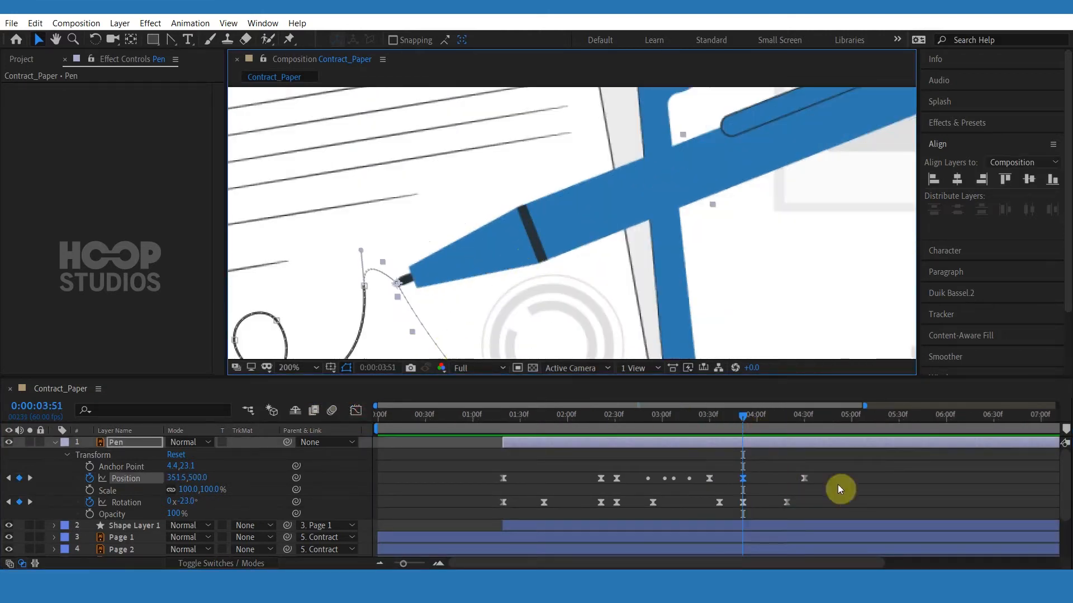
left_click_drag(361, 250, 362, 220)
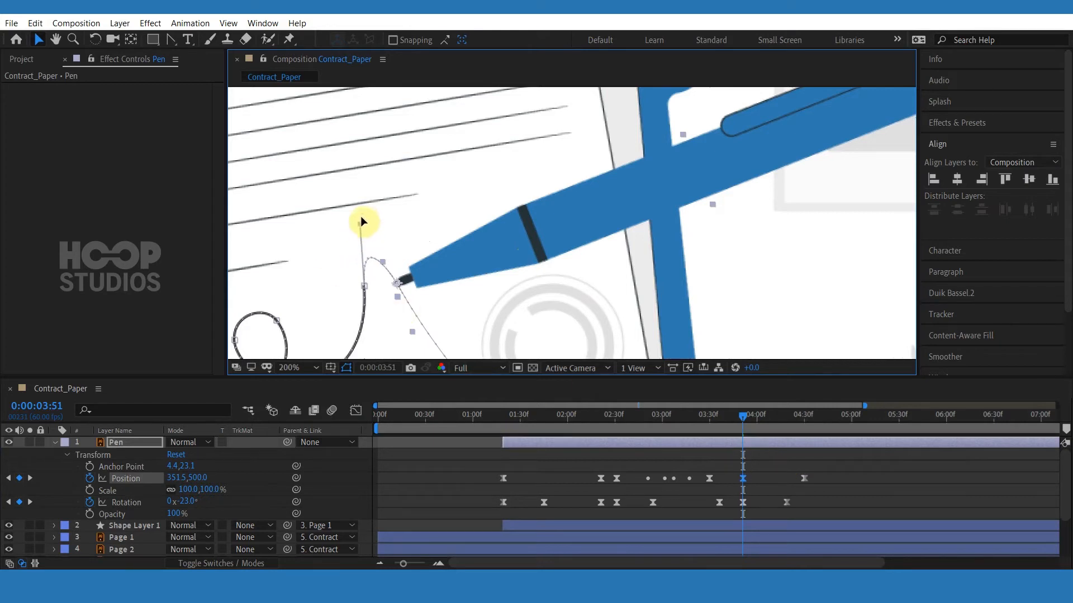
left_click(705, 464)
left_click_drag(706, 427, 613, 419)
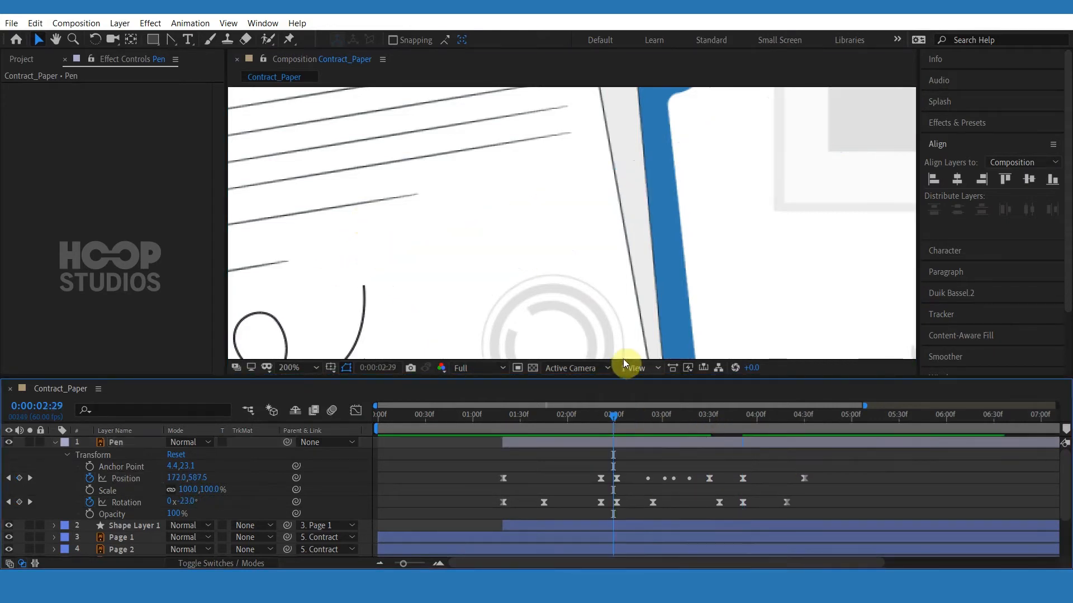
Zoom out and preview the pen's writing and exit through about 4:40.
scroll(463, 237, "down", 2)
key("space")
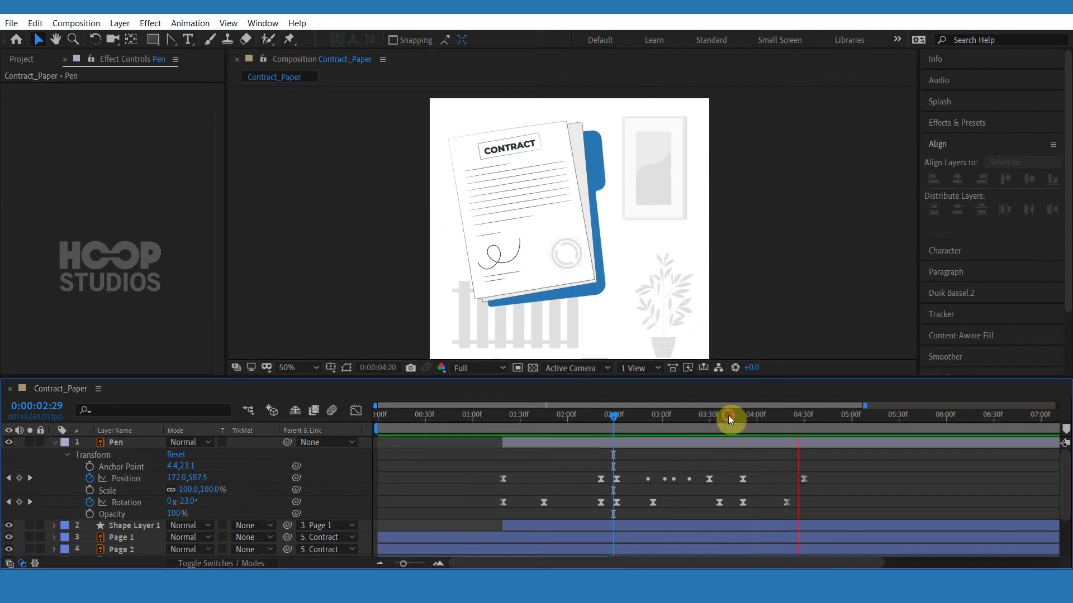
left_click_drag(728, 417, 815, 417)
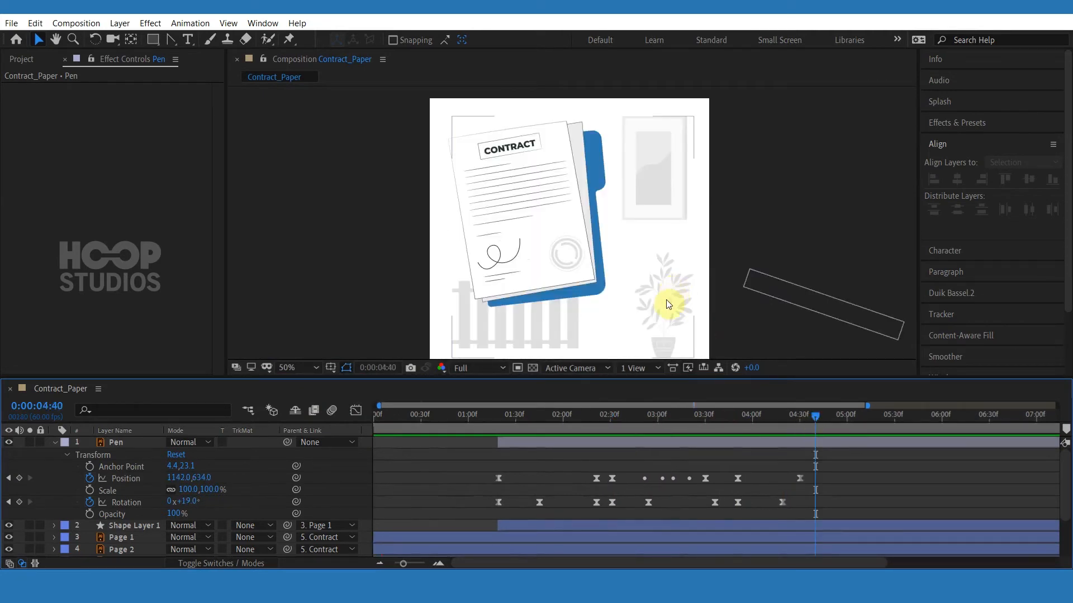
Select the signature shape layer and add Trim Paths to its contents.
left_click(510, 268)
key("period")
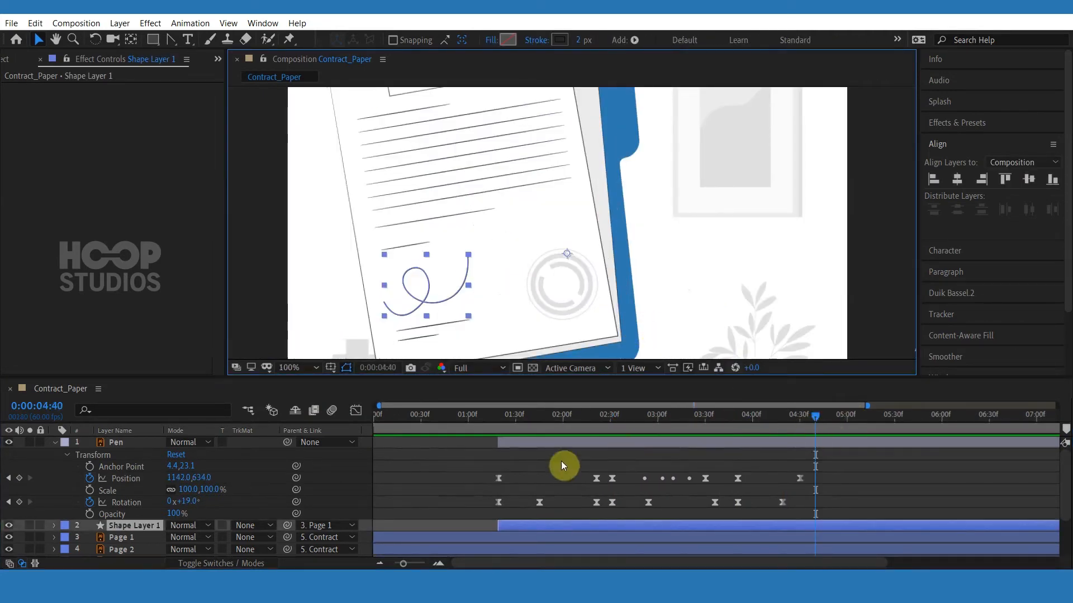
left_click(56, 529)
scroll(451, 534, "down", 5)
scroll(521, 523, "up", 3)
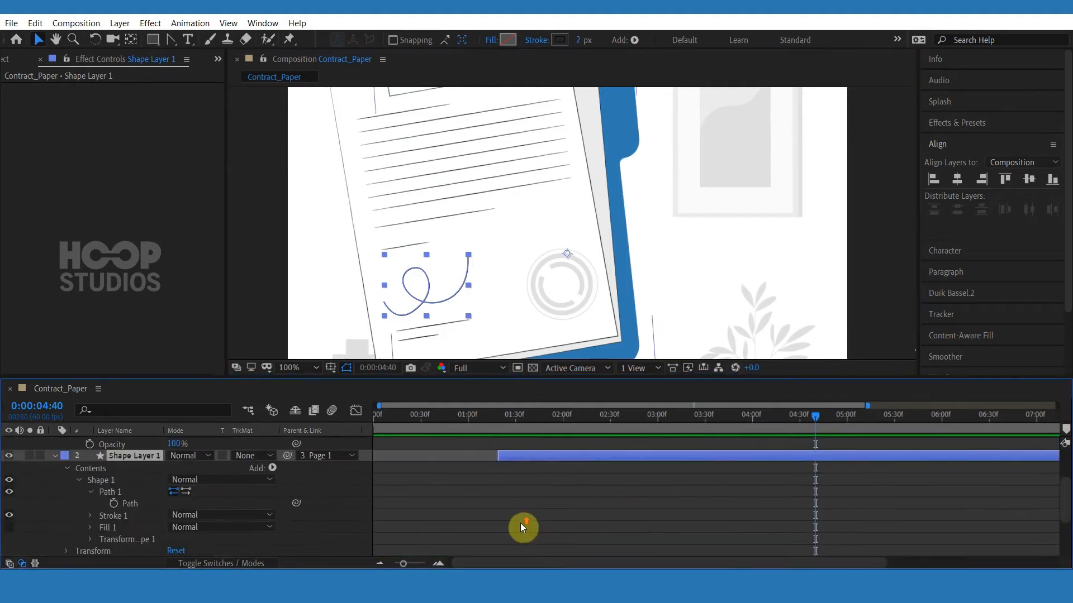
left_click(610, 420)
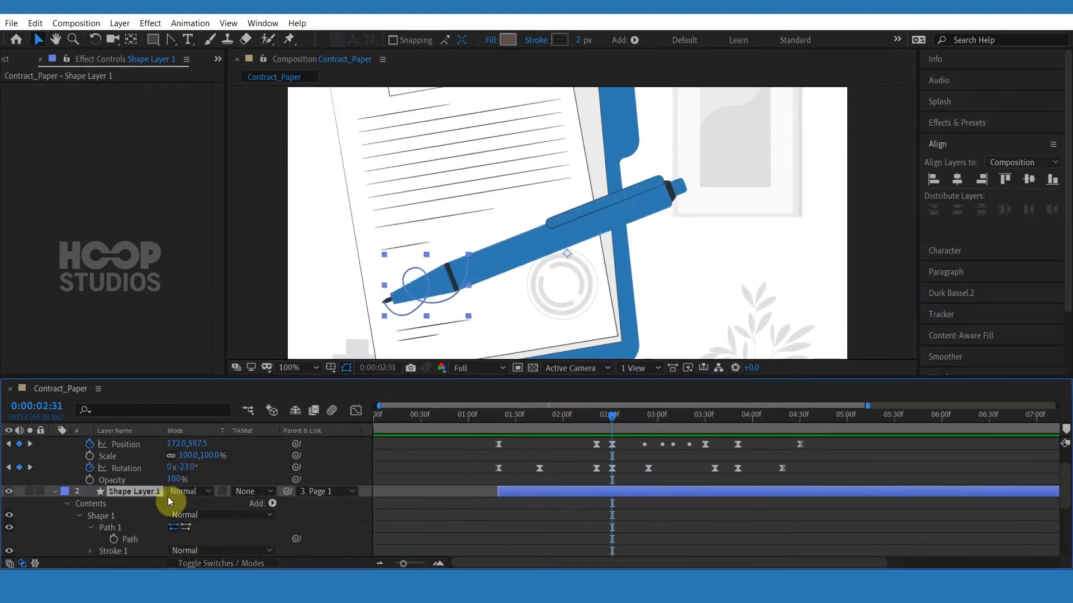
scroll(254, 485, "down", 1)
left_click(272, 468)
left_click(281, 388)
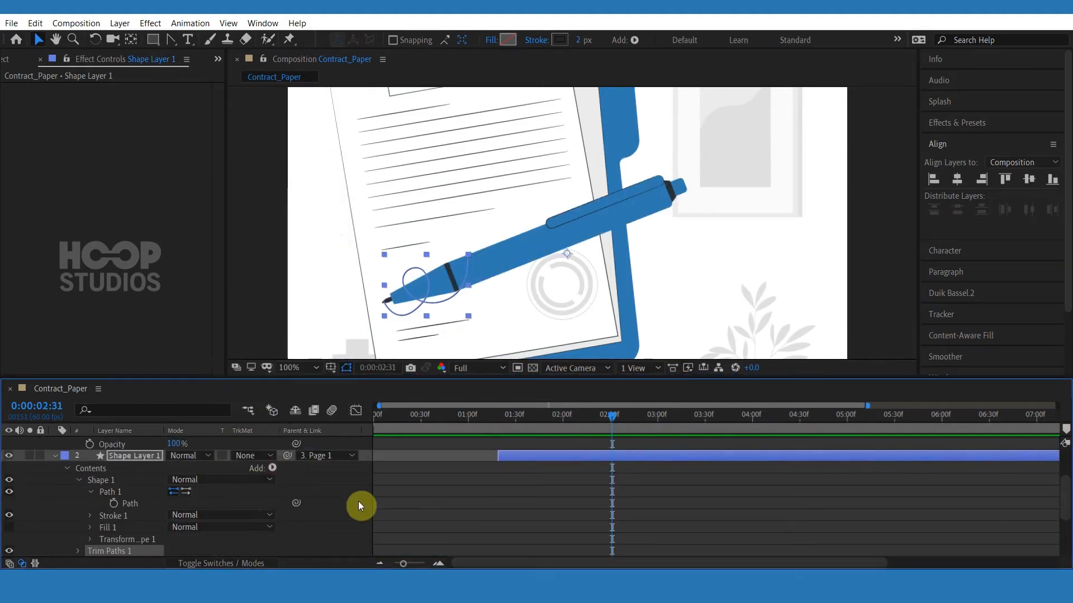
scroll(92, 525, "down", 1)
left_click(78, 516)
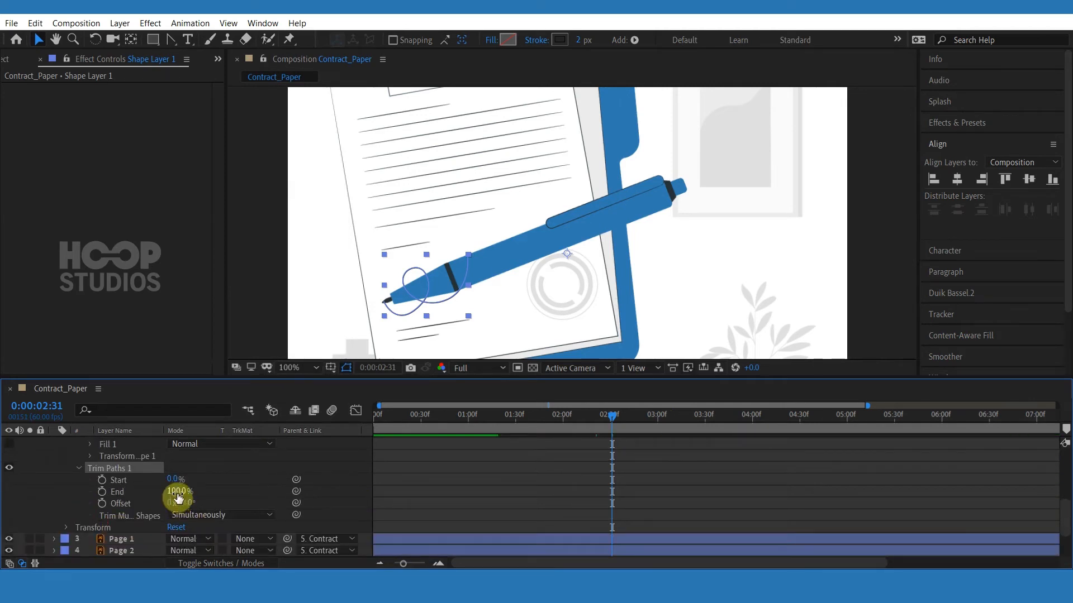
Keyframe the Trim Paths End at 0% at 2:31 and 100% at 3:30 so the signature draws on.
left_click_drag(177, 497, 141, 493)
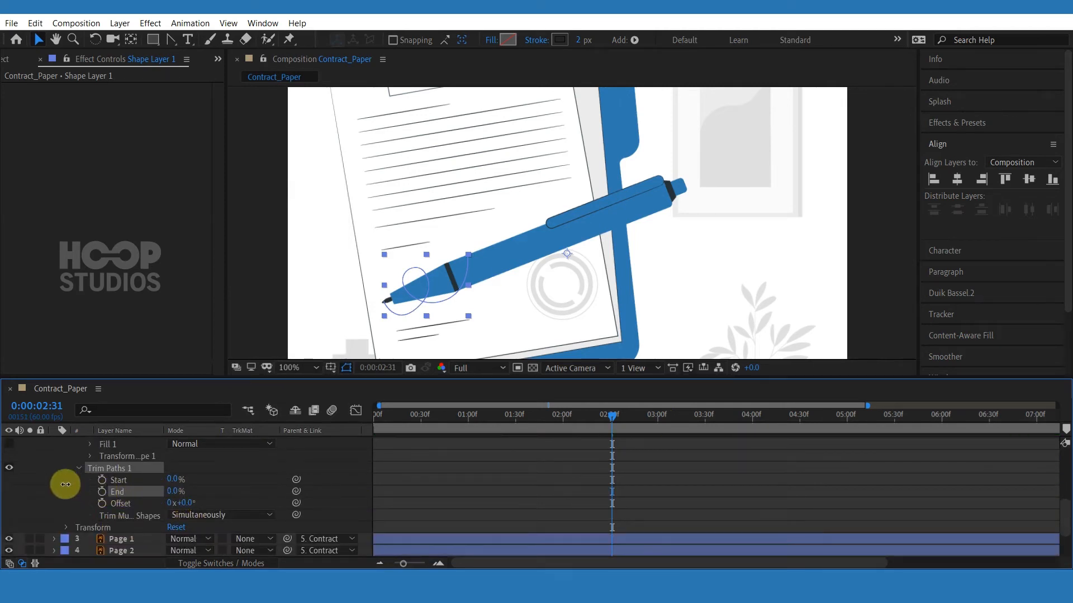
scroll(715, 452, "up", 5)
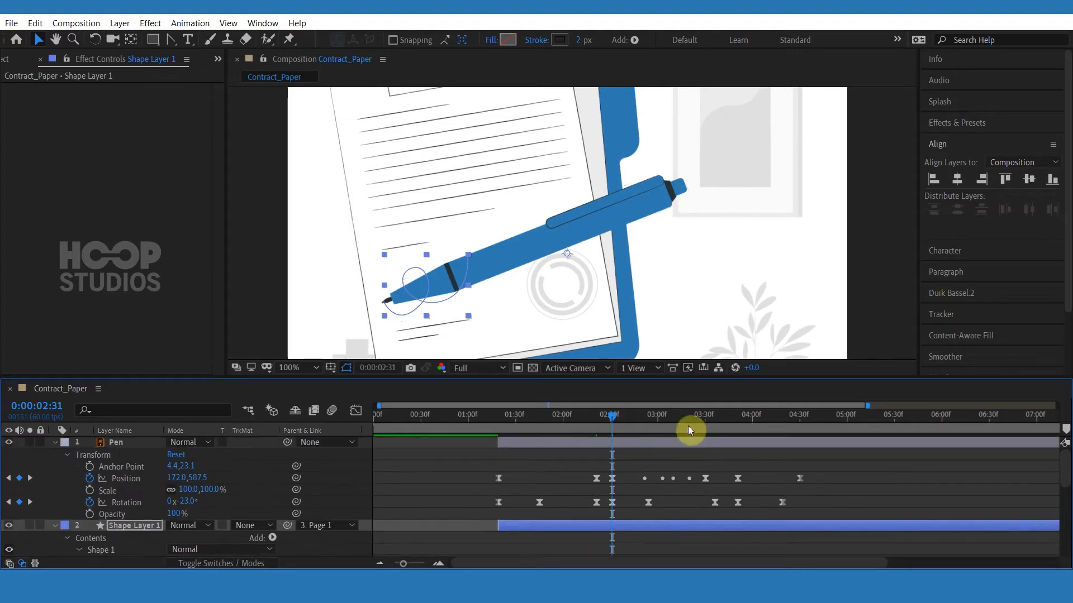
left_click_drag(638, 414, 706, 420)
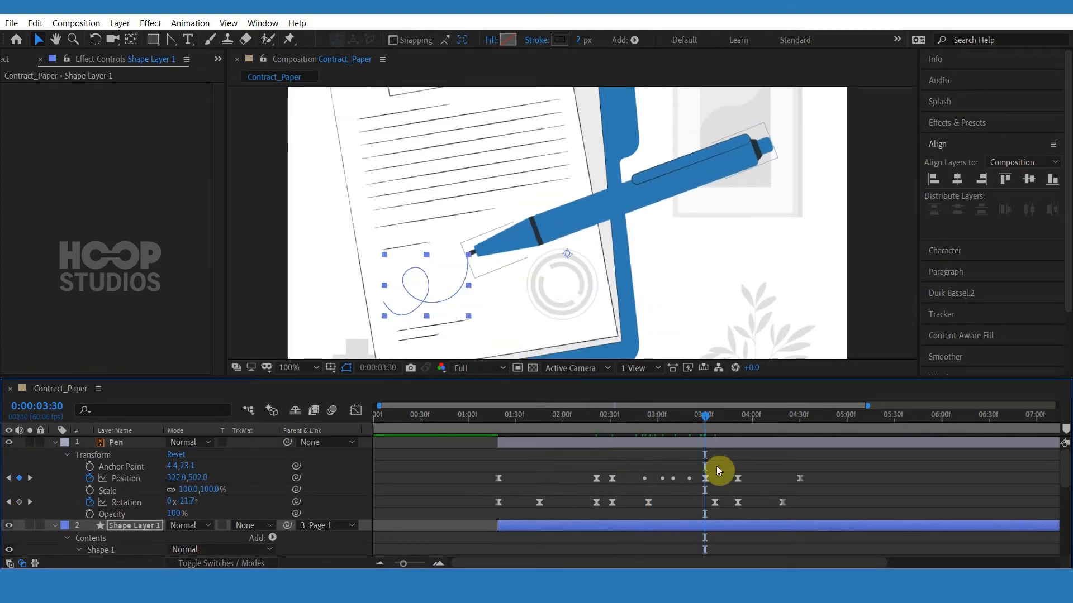
scroll(716, 466, "down", 4)
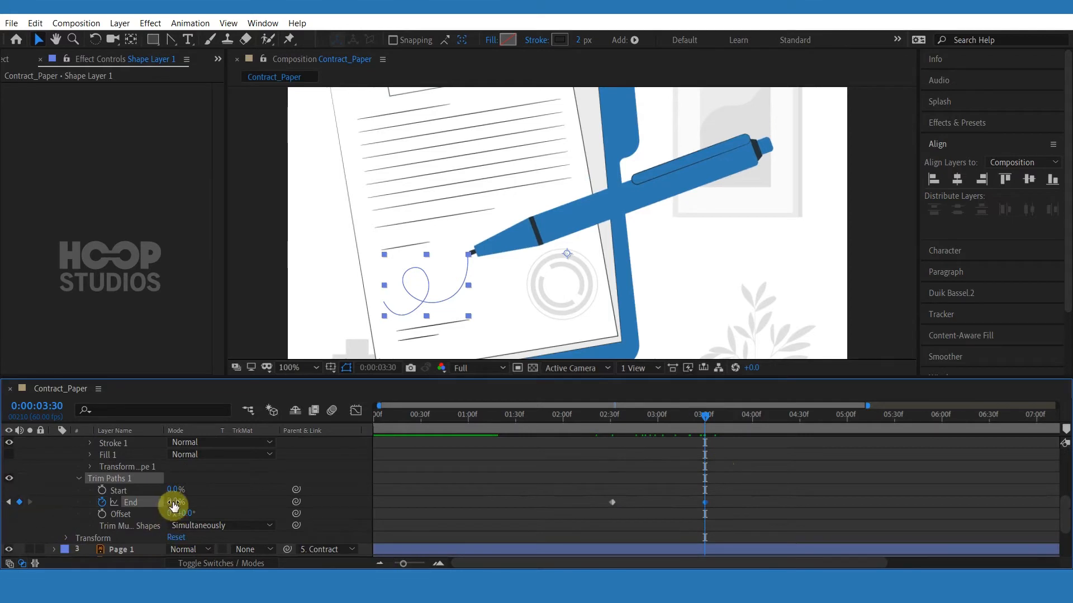
scroll(627, 496, "up", 4)
scroll(689, 490, "up", 1)
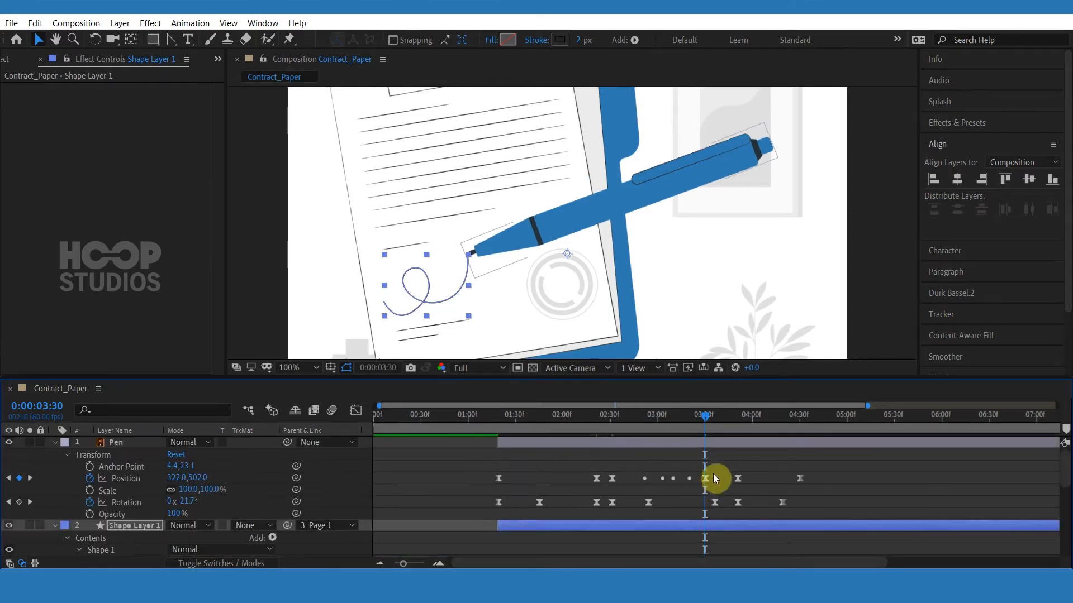
left_click(713, 473)
left_click_drag(722, 467, 695, 492)
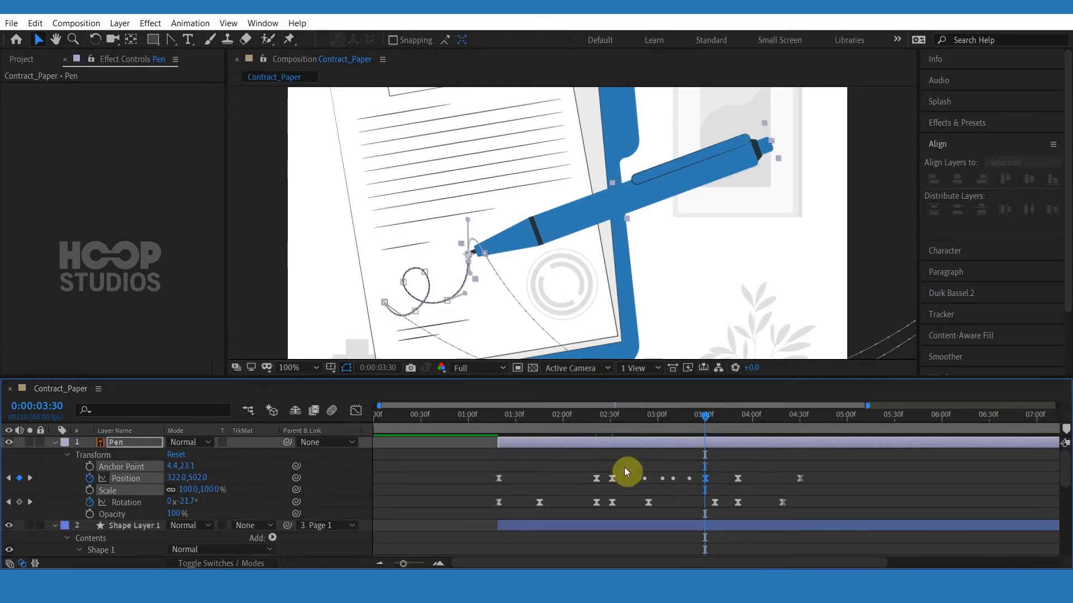
left_click(358, 413)
left_click(354, 409)
scroll(699, 505, "down", 5)
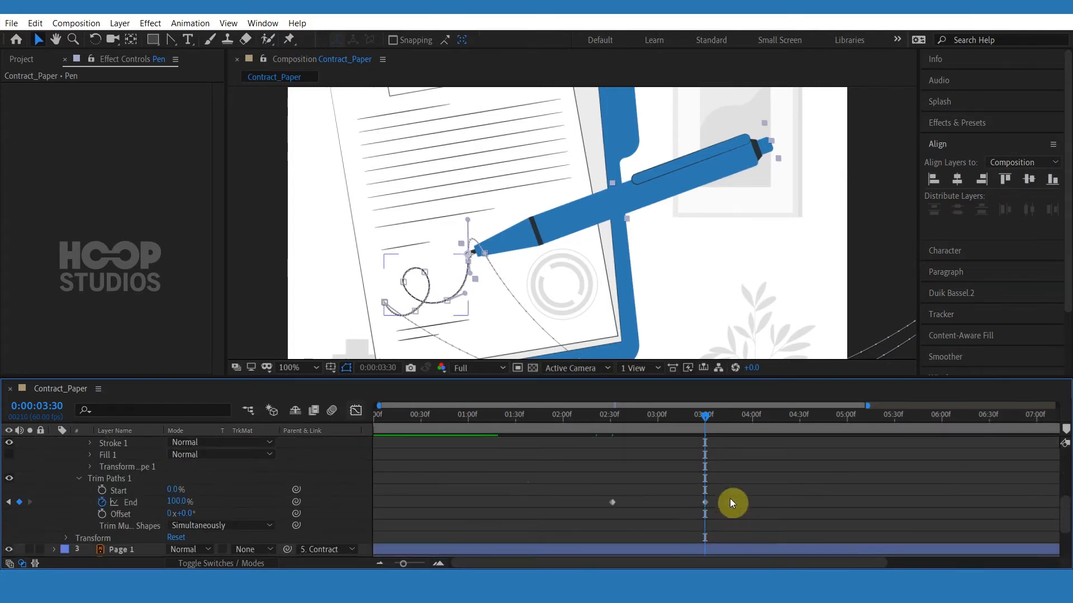
Select both Trim Paths End keyframes, apply easing and view their speed curve in the Graph Editor.
left_click_drag(729, 498, 590, 510)
right_click(611, 506)
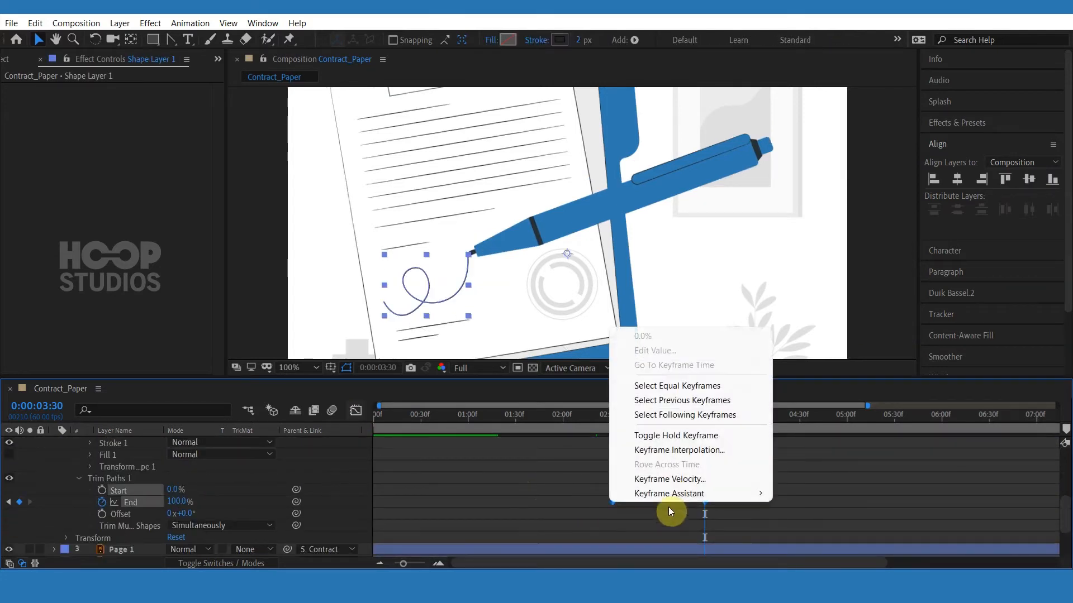
mouse_move(695, 494)
left_click(838, 408)
left_click(355, 410)
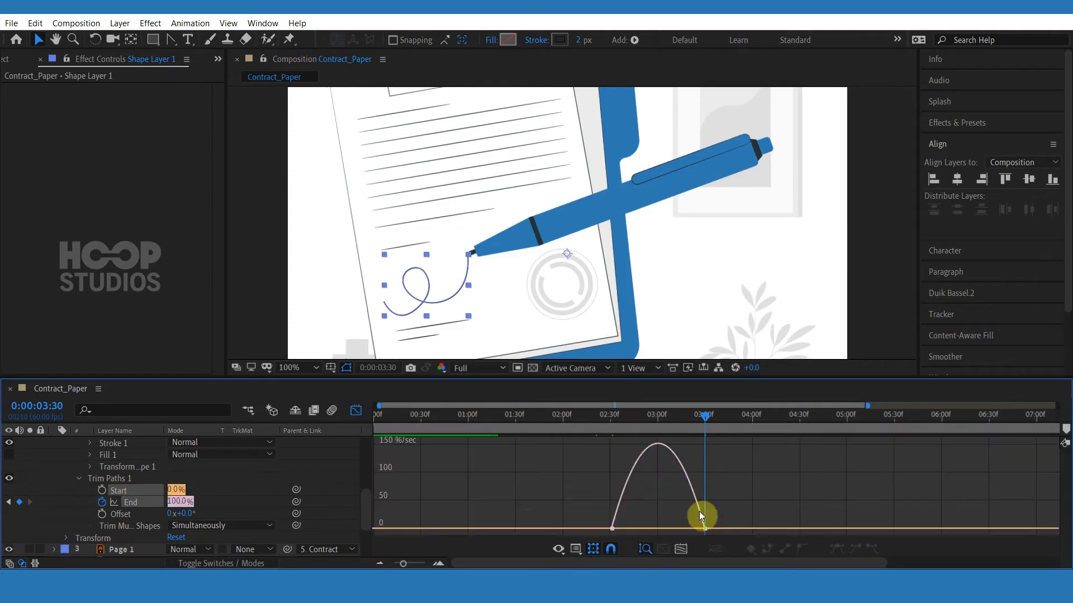
left_click(643, 548)
left_click_drag(640, 527, 703, 499)
left_click(582, 430)
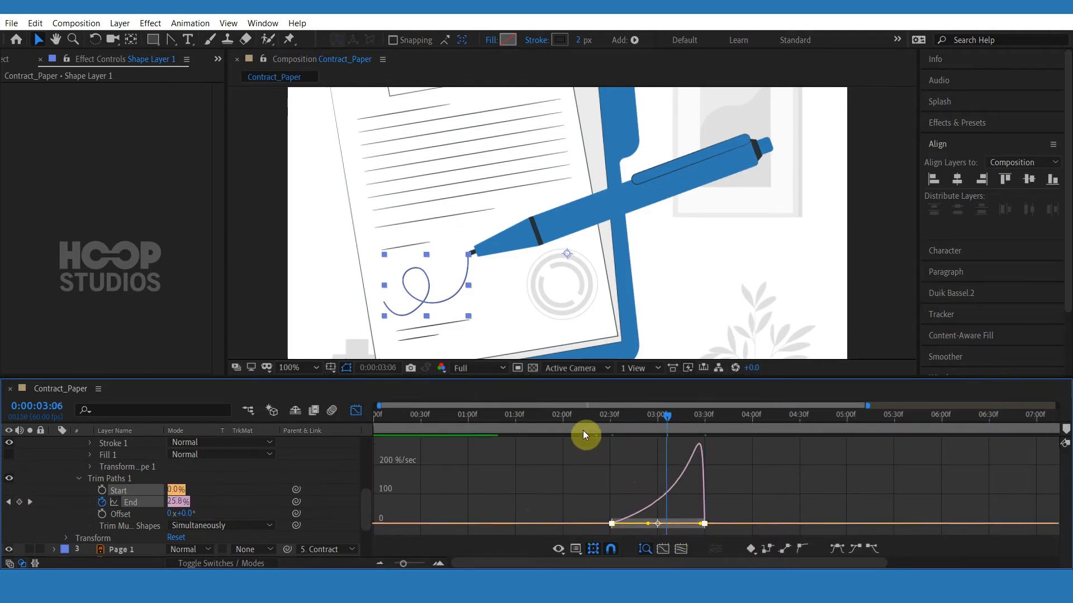
Reshape the End speed curve's influence handles so the stroke accelerates toward the 3:30 keyframe.
mouse_move(664, 435)
left_mouse_down()
mouse_move(672, 427)
mouse_move(632, 425)
mouse_move(661, 425)
left_mouse_up()
left_click_drag(727, 491, 600, 531)
left_click_drag(691, 524, 676, 519)
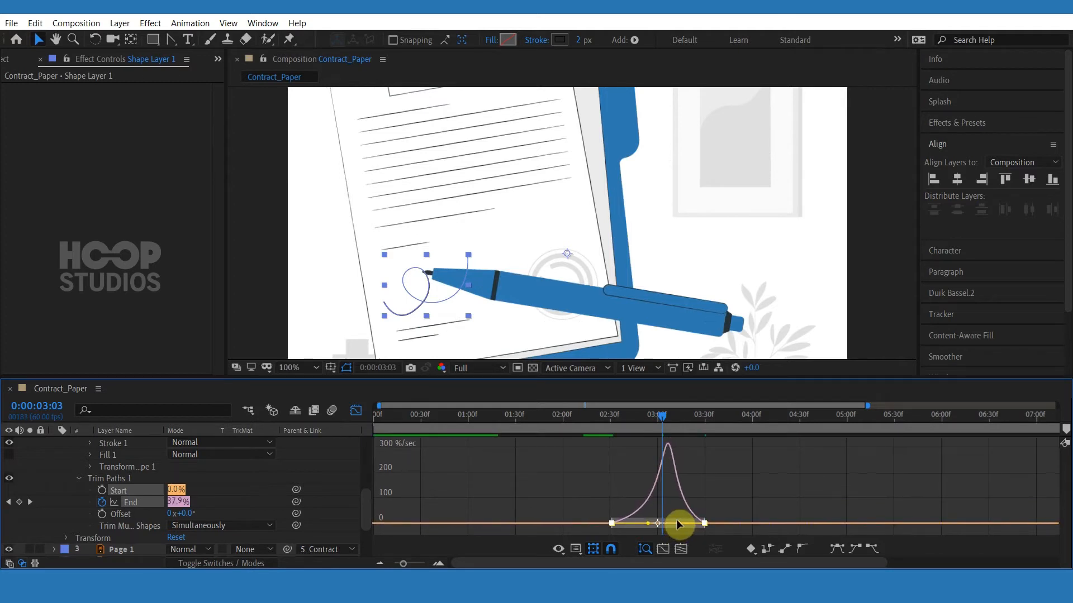
mouse_move(648, 424)
left_mouse_down()
mouse_move(615, 423)
mouse_move(712, 427)
left_mouse_up()
scroll(712, 435, "up", 5)
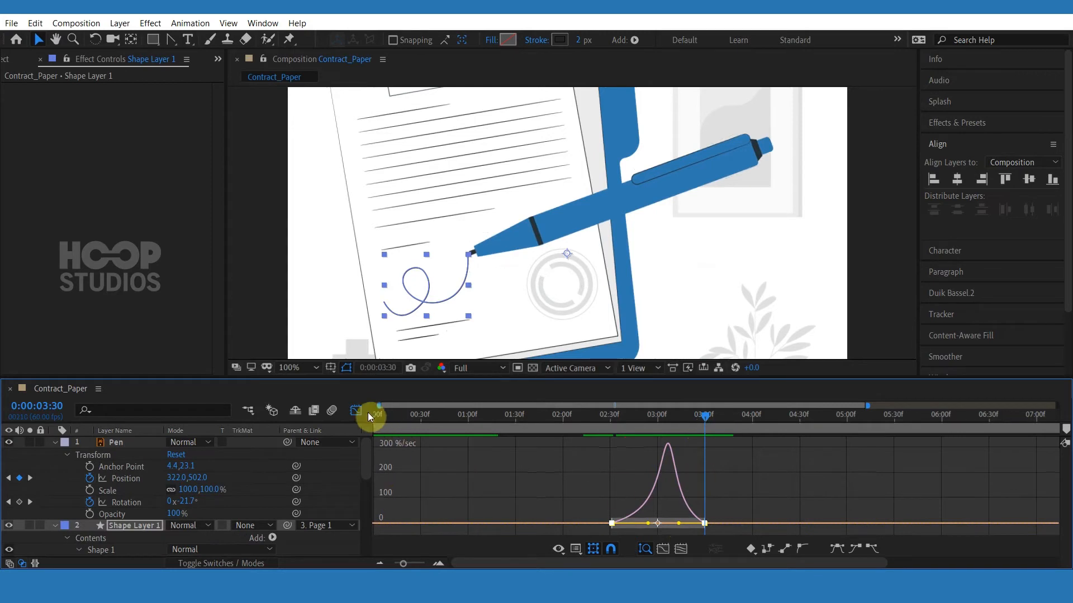
left_click_drag(678, 524, 634, 529)
Preview the signature drawing in sync with the pen, showing all keyframed properties.
mouse_move(655, 422)
left_mouse_down()
mouse_move(614, 421)
mouse_move(708, 408)
mouse_move(591, 411)
left_mouse_up()
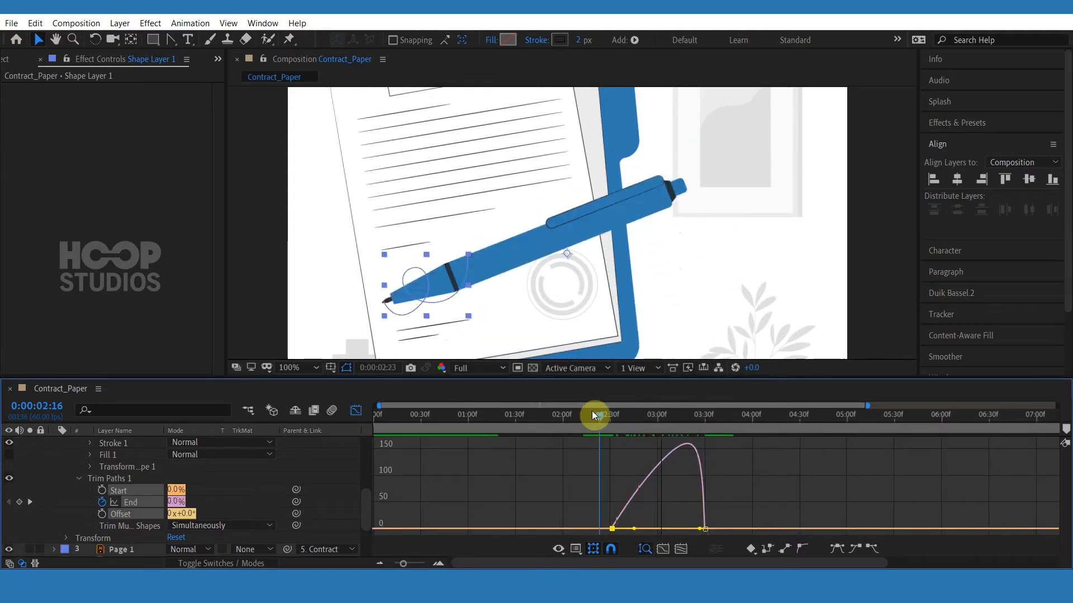
key("space")
left_click(356, 411)
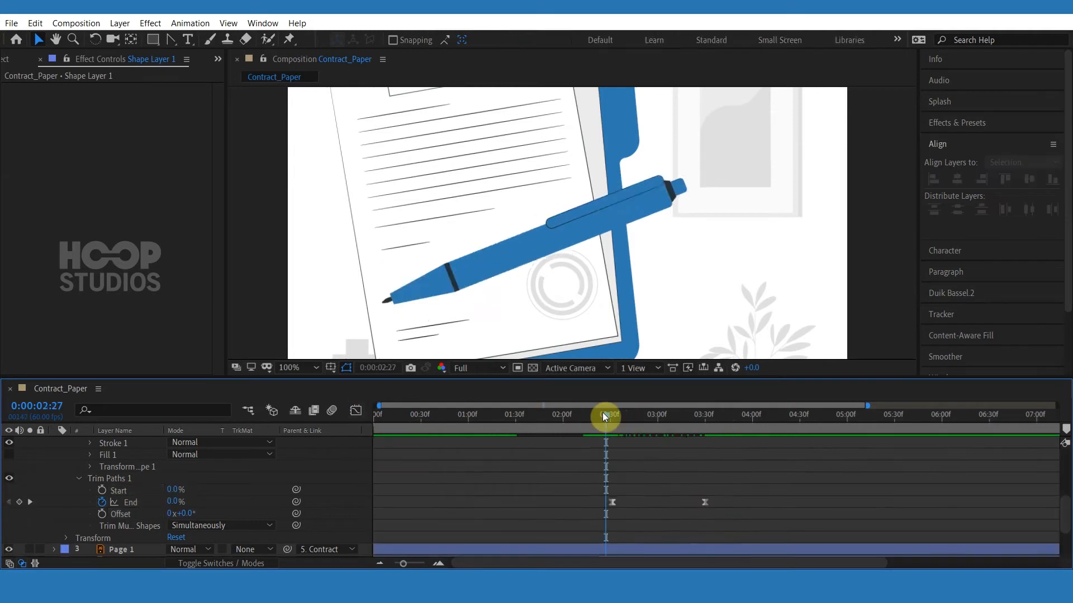
scroll(715, 492, "up", 5)
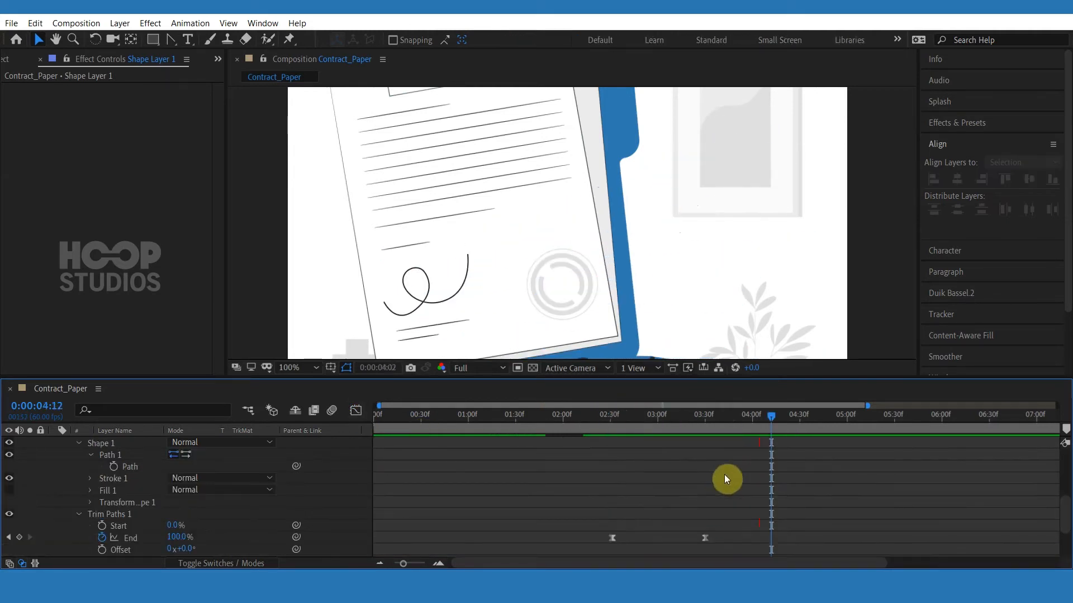
key("u")
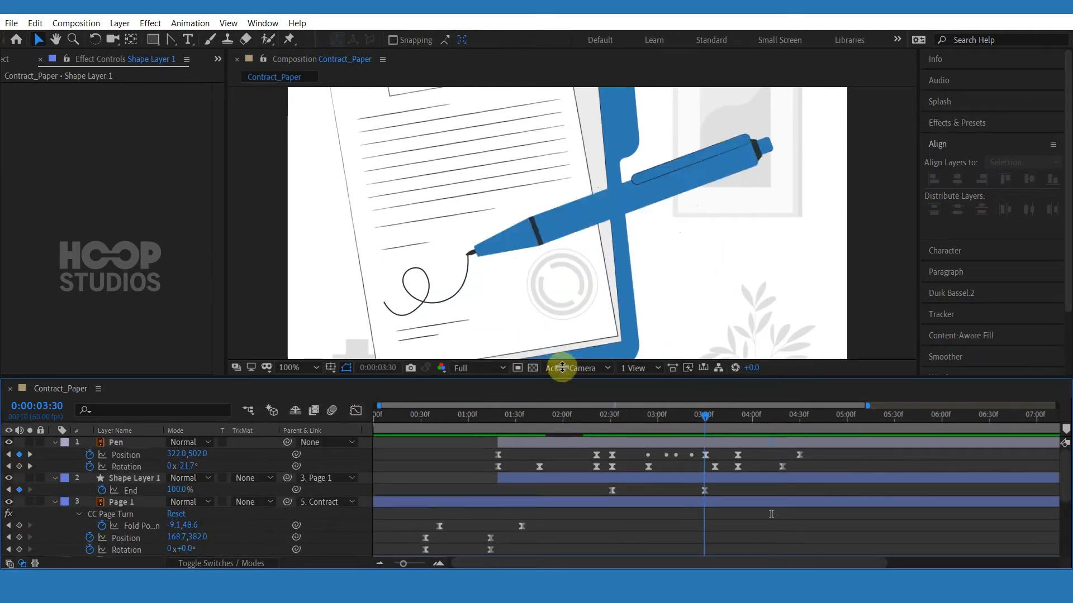
scroll(577, 279, "down", 2)
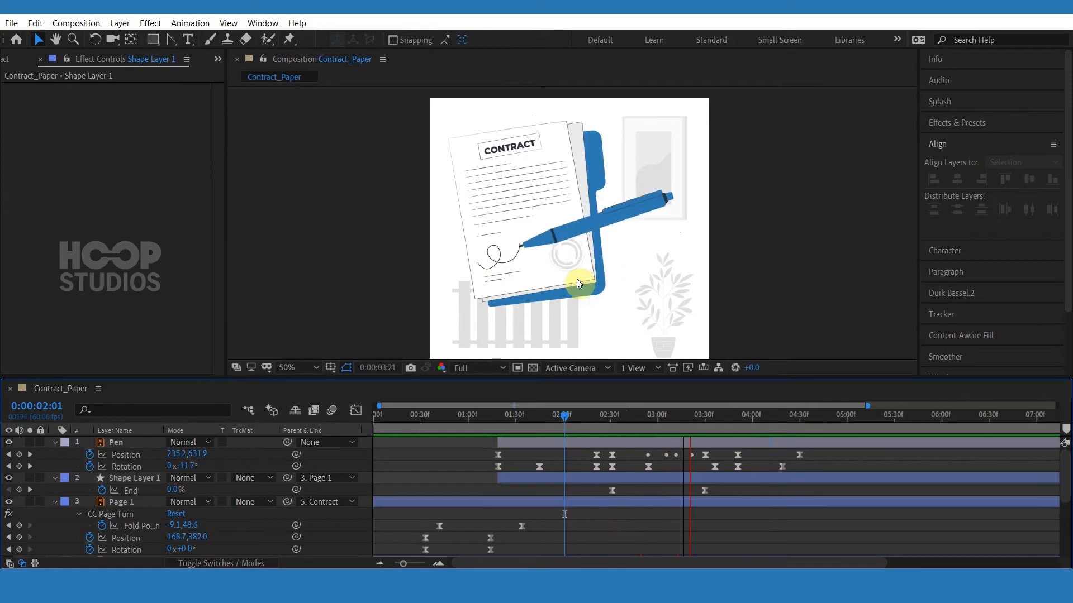
key("space")
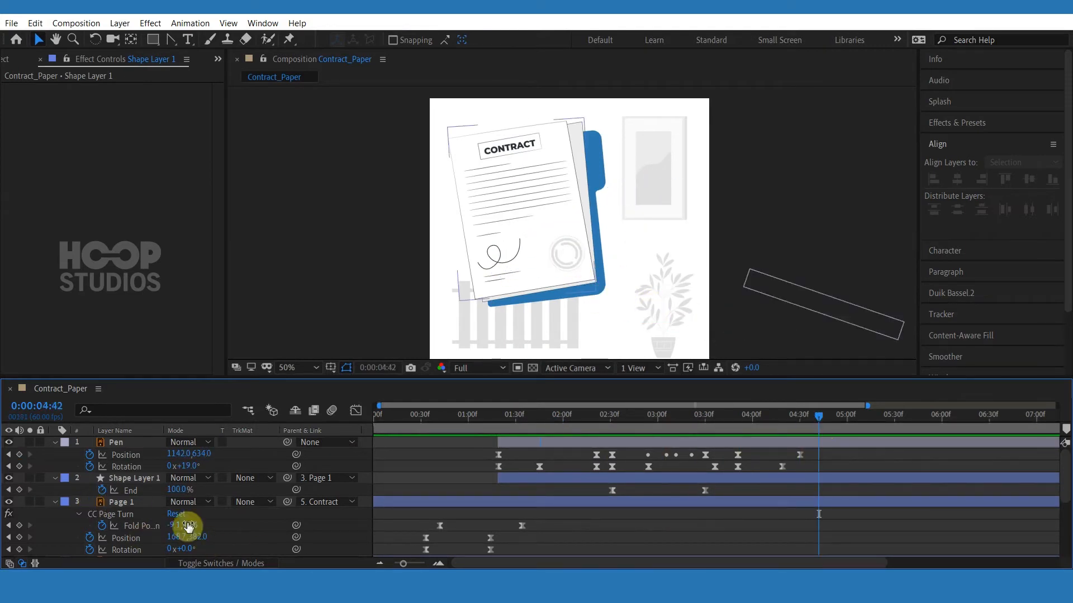
Add Position and Rotation keyframes to the Contract layer at 4:42.
scroll(186, 515, "down", 4)
left_click(128, 514)
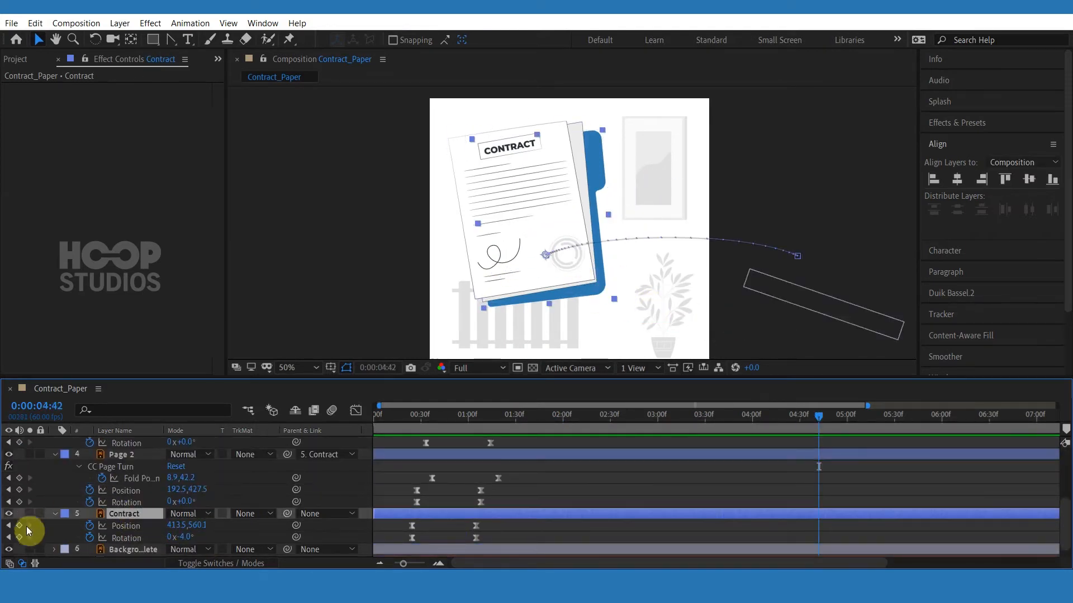
left_click(19, 526)
left_click(21, 538)
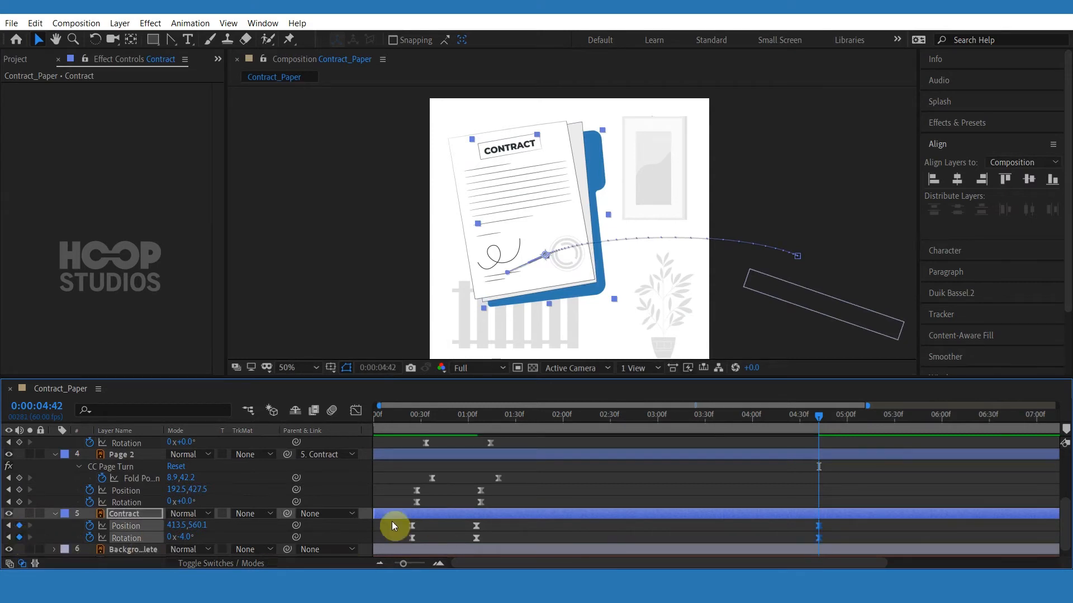
At about 5:20, set the Contract's rotation to 6° and move it right to about 489.5, 556.1.
left_click_drag(856, 421, 879, 419)
left_click(239, 542)
left_click_drag(188, 538, 196, 538)
left_click_drag(605, 182, 626, 179)
scroll(626, 265, "up", 1)
left_click_drag(621, 300, 621, 269)
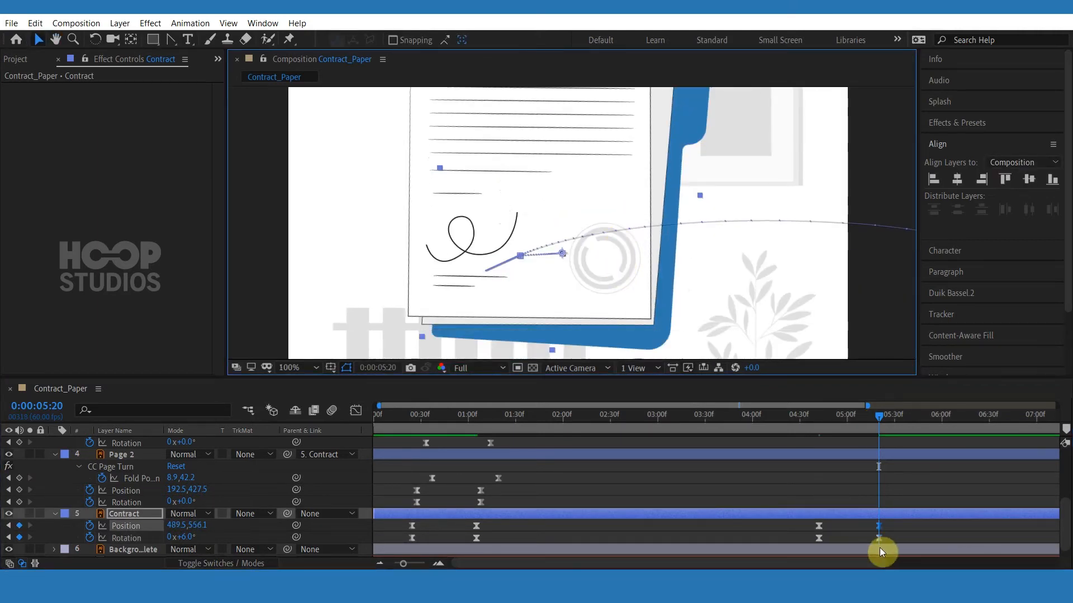
Apply Easy Ease to the Contract's Position and Rotation keyframes at 4:42 and 5:20.
left_click(839, 428)
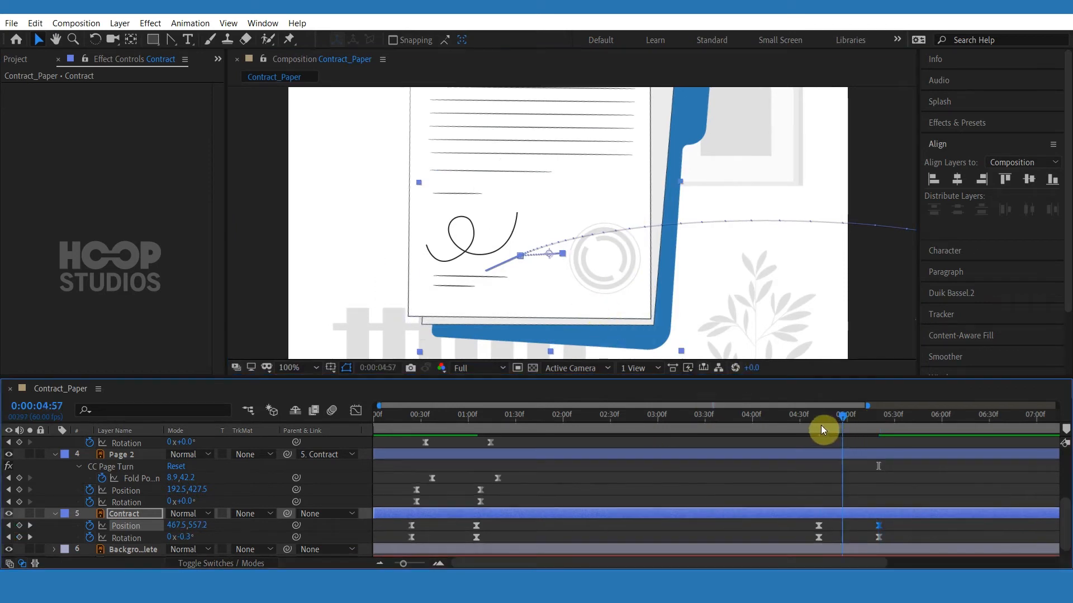
left_click(875, 428)
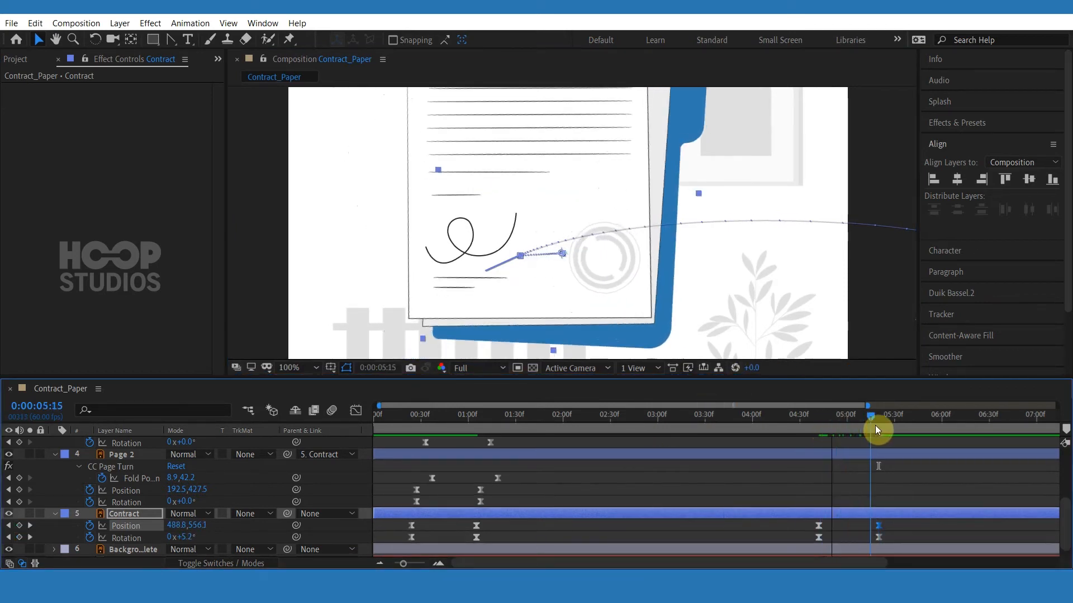
left_click_drag(887, 488, 785, 541)
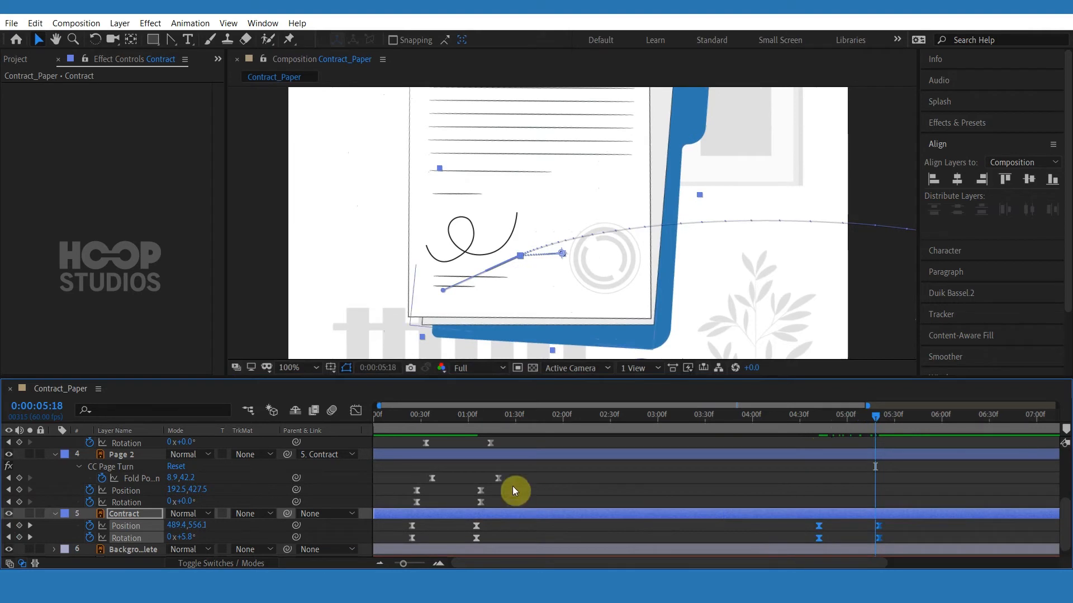
left_click(356, 411)
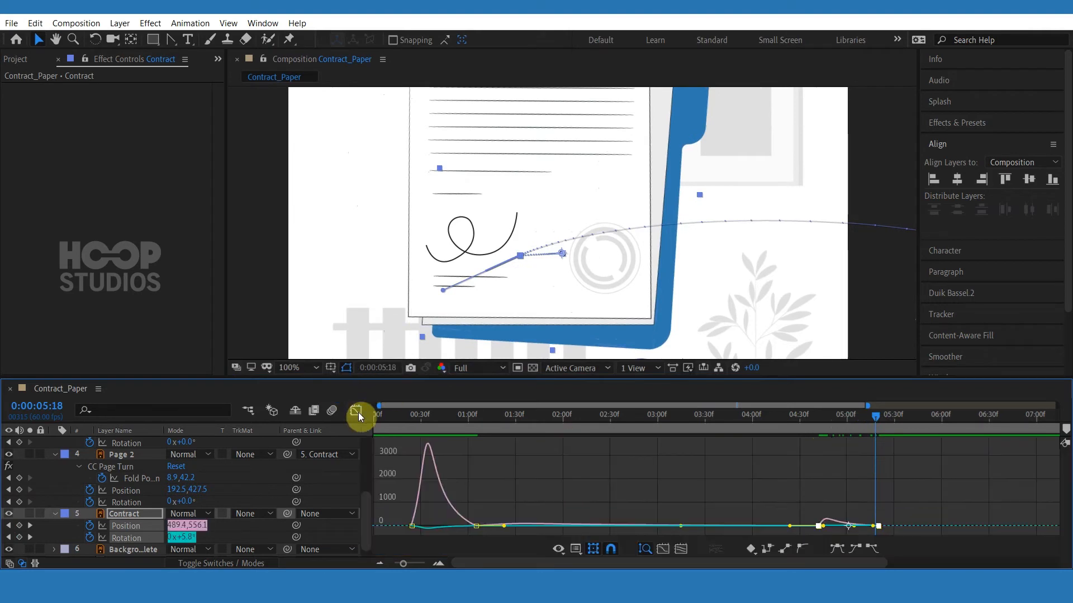
left_click(356, 412)
right_click(819, 538)
mouse_move(849, 532)
left_click(698, 447)
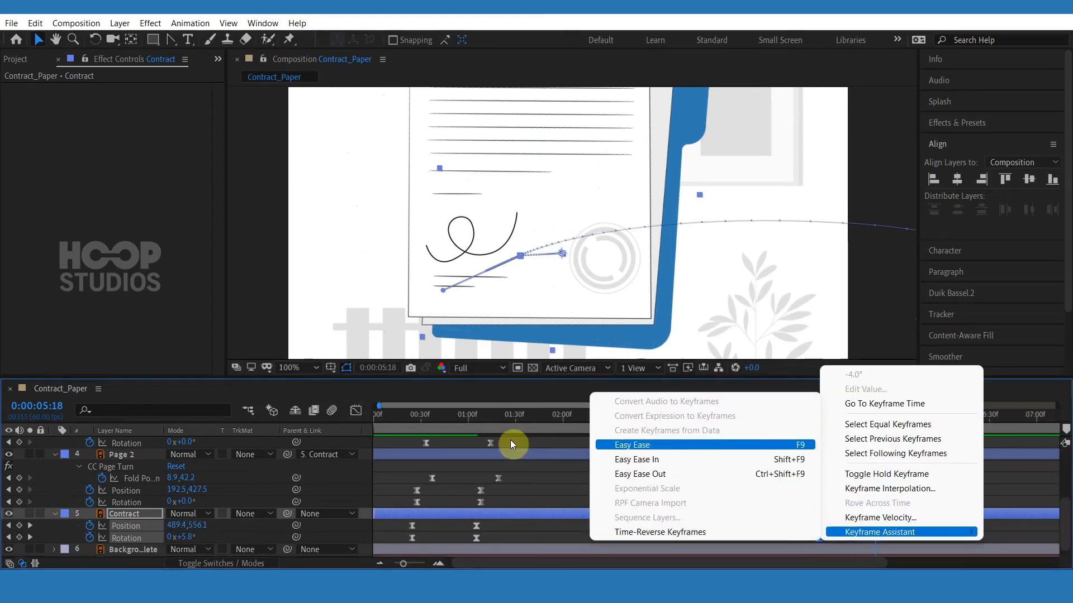
In the Graph Editor, stretch the Contract keyframes' speed handles to about 75% influence.
left_click(355, 411)
left_click_drag(897, 502, 800, 533)
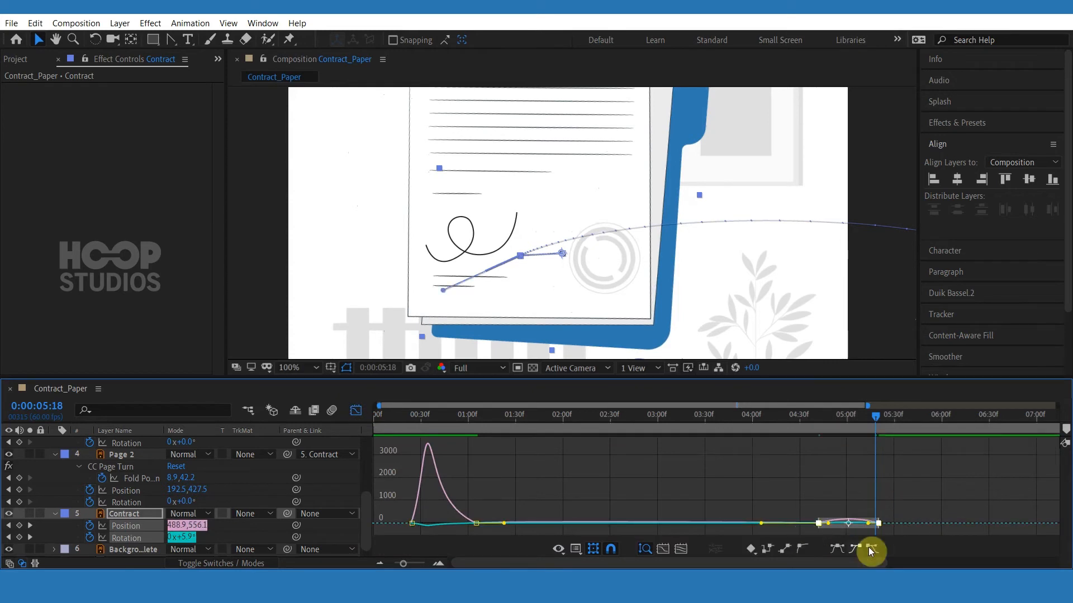
key("equal")
key("equal")
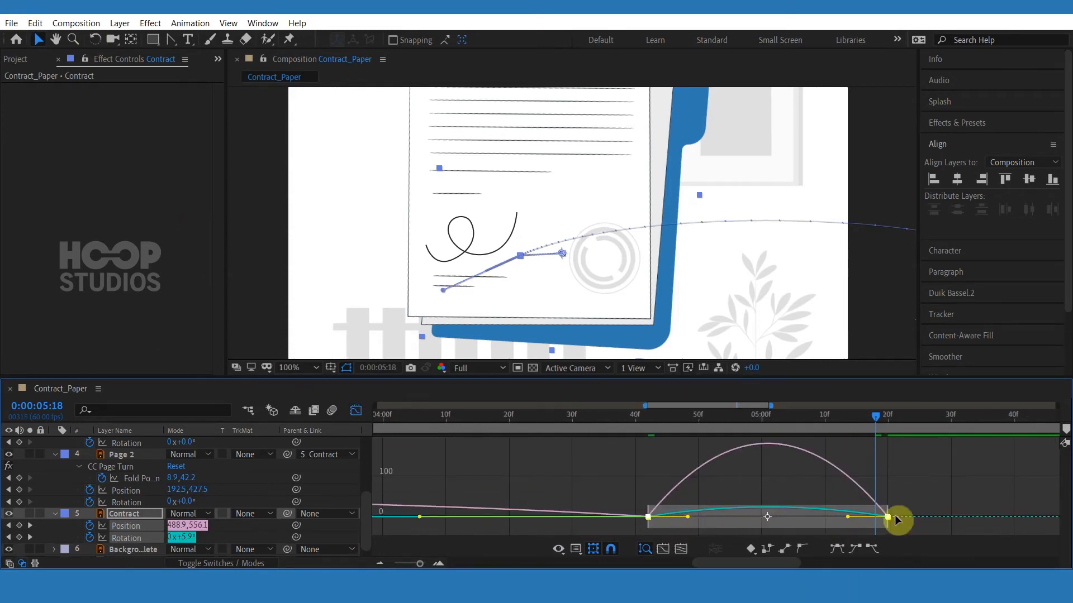
left_click_drag(896, 519, 797, 522)
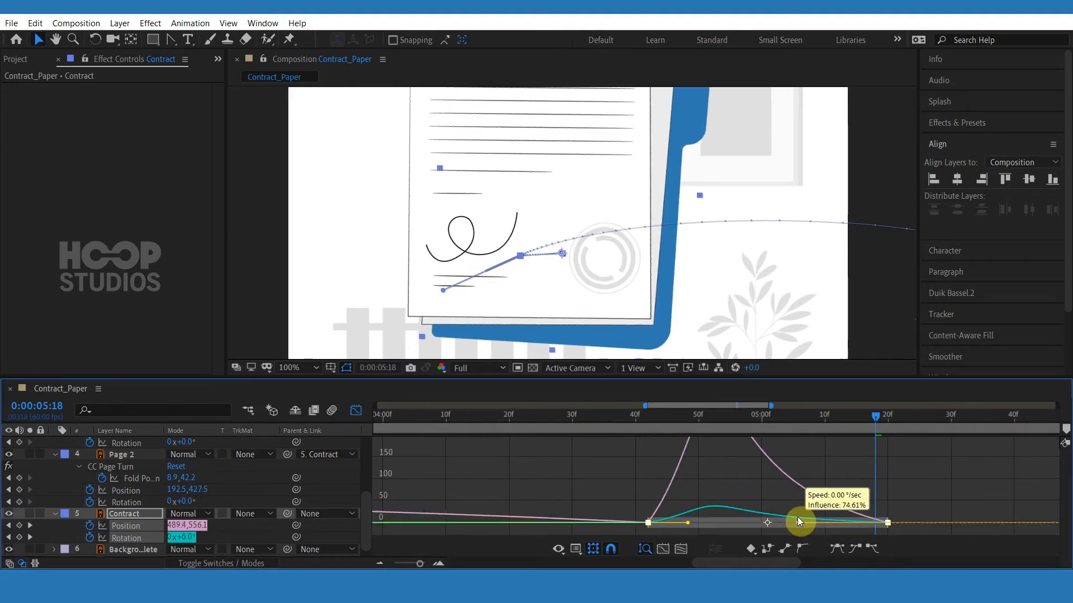
Preview the Contract's reaction to the pen around 5:00.
left_click_drag(641, 417, 567, 422)
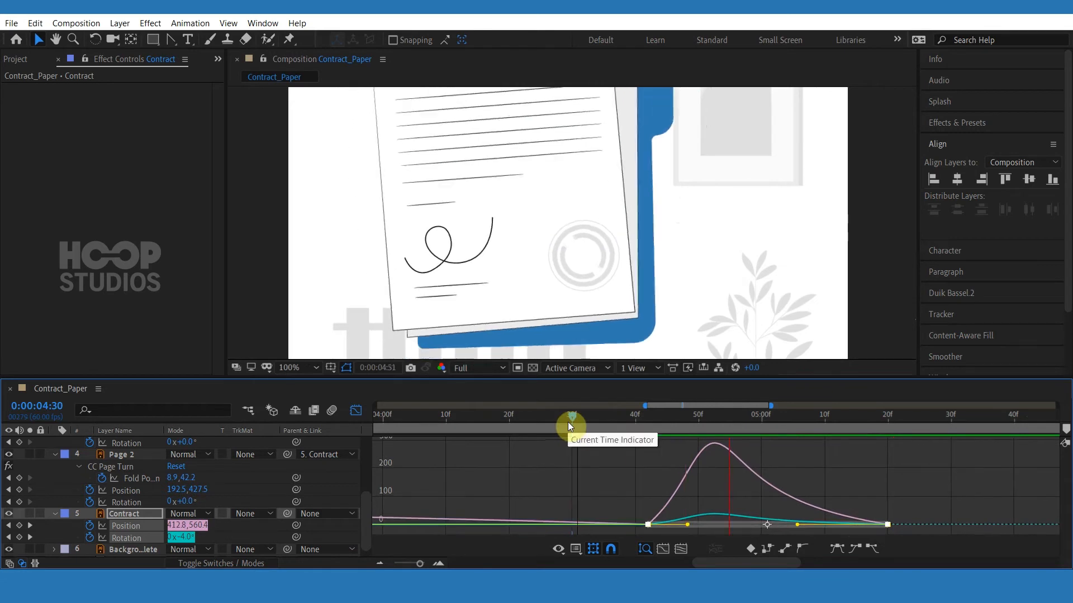
key("space")
left_click(359, 413)
left_click(838, 525)
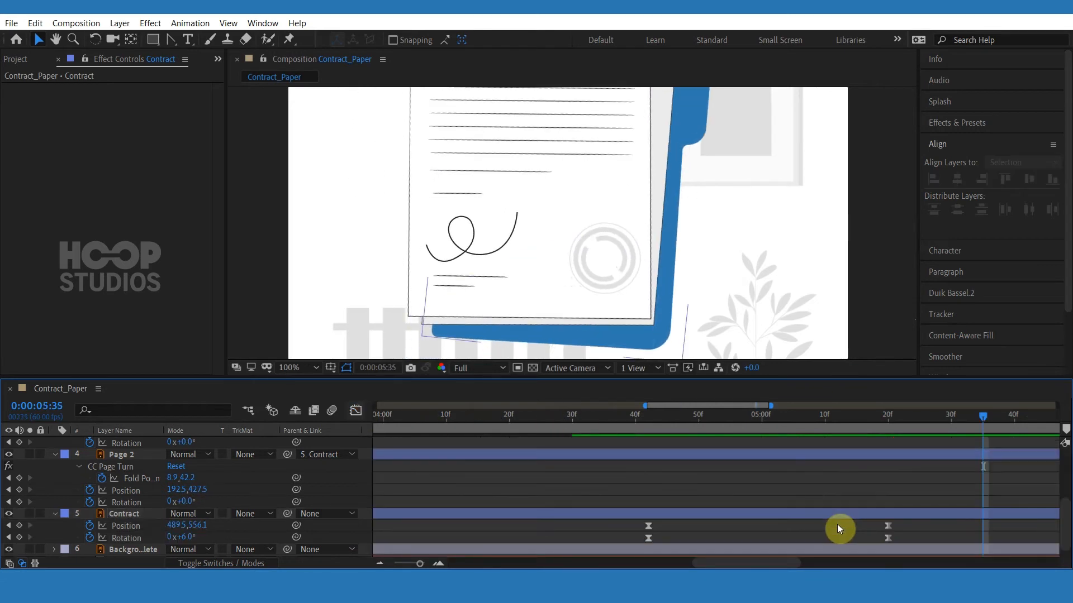
key("minus")
left_click(796, 420)
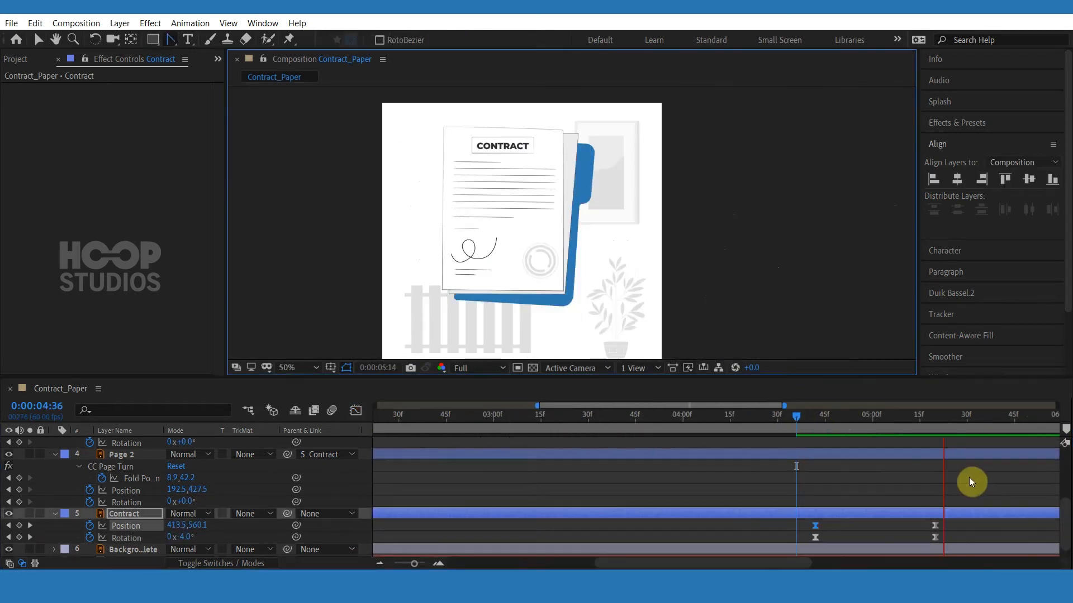
key("space")
Nudge the Contract's 5:20 Position and Rotation keyframes three frames earlier.
left_click_drag(947, 526, 930, 541)
key("alt+Left")
key("alt+Left")
key("alt+Left")
key("alt+Left")
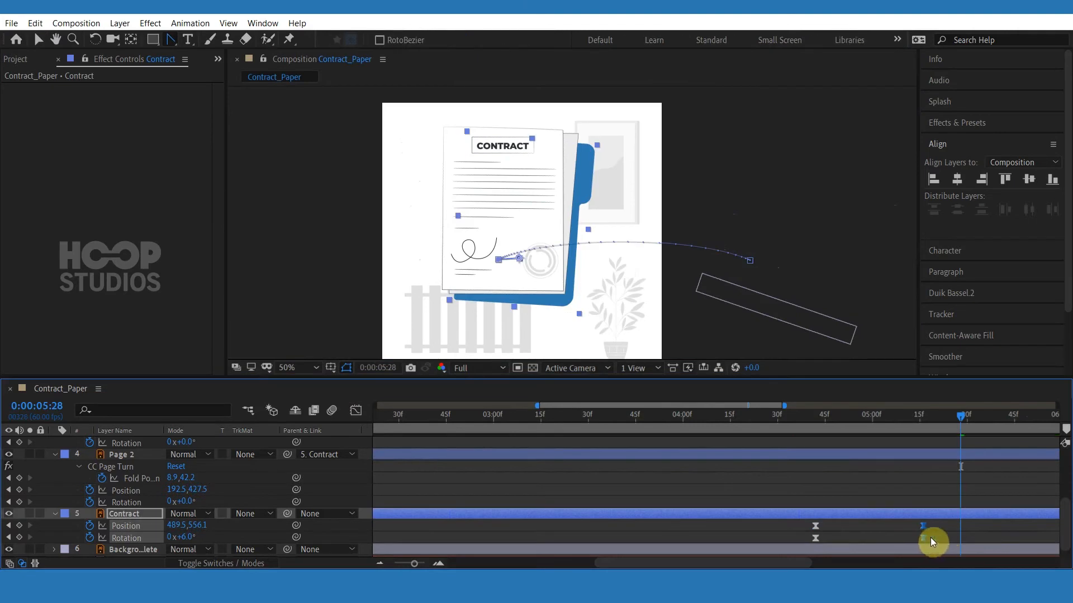
left_click(945, 528)
At 5:45, rotate the Contract to -8° and move it off-screen left to about -304.5, 560.1.
left_click_drag(983, 421, 1014, 423)
left_click(1016, 512)
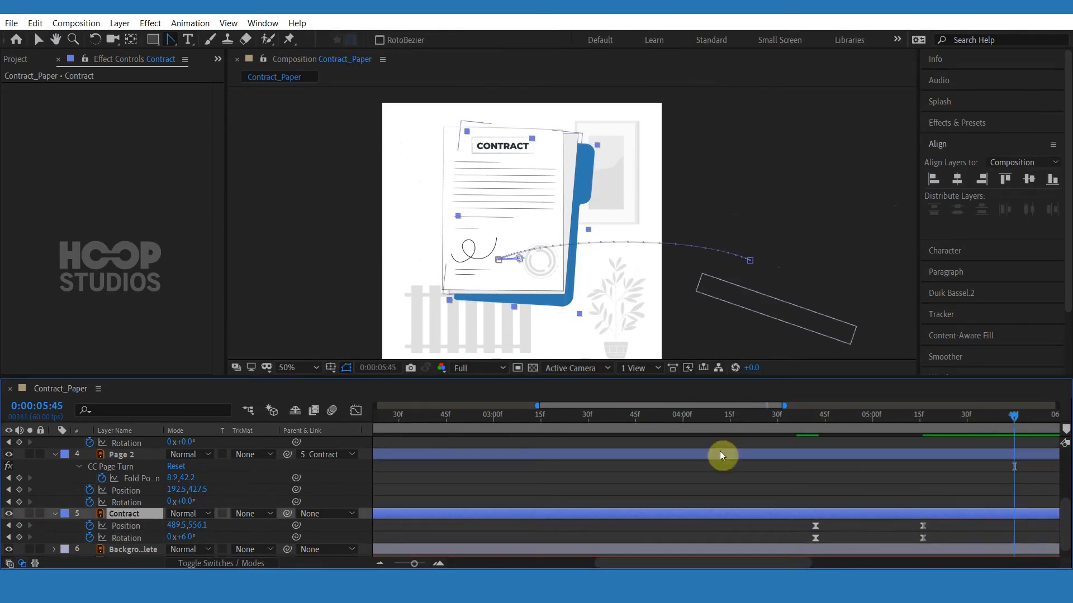
left_click(38, 39)
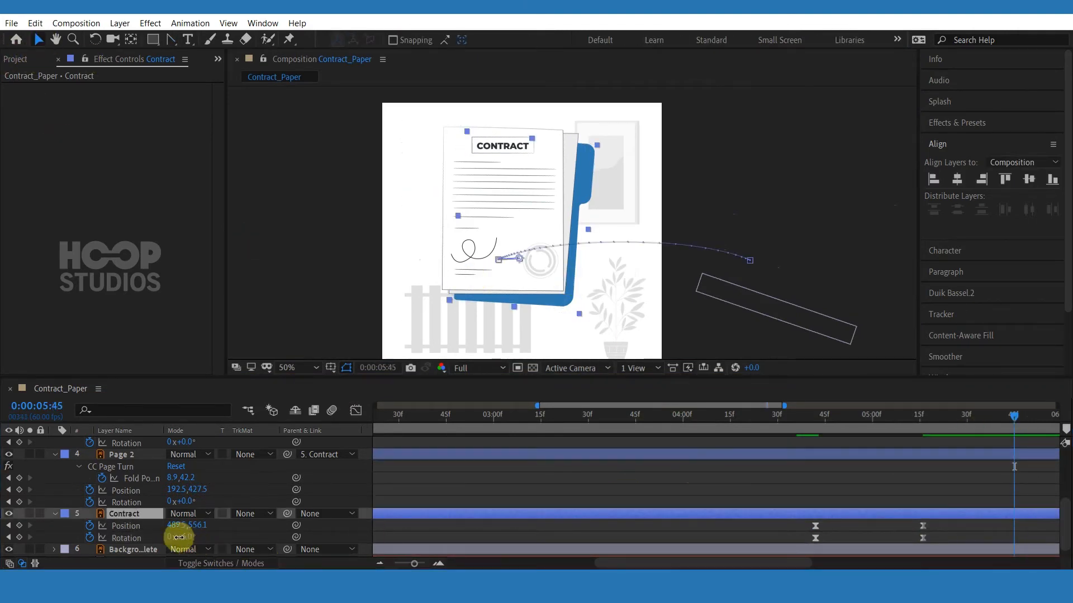
left_click_drag(179, 537, 175, 537)
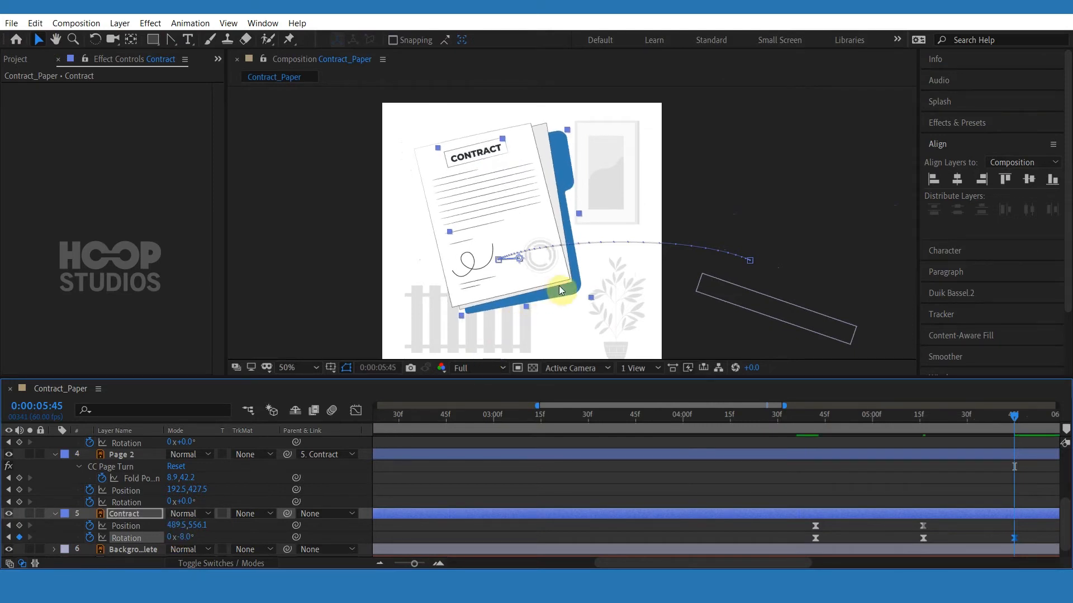
left_click_drag(554, 288, 342, 290)
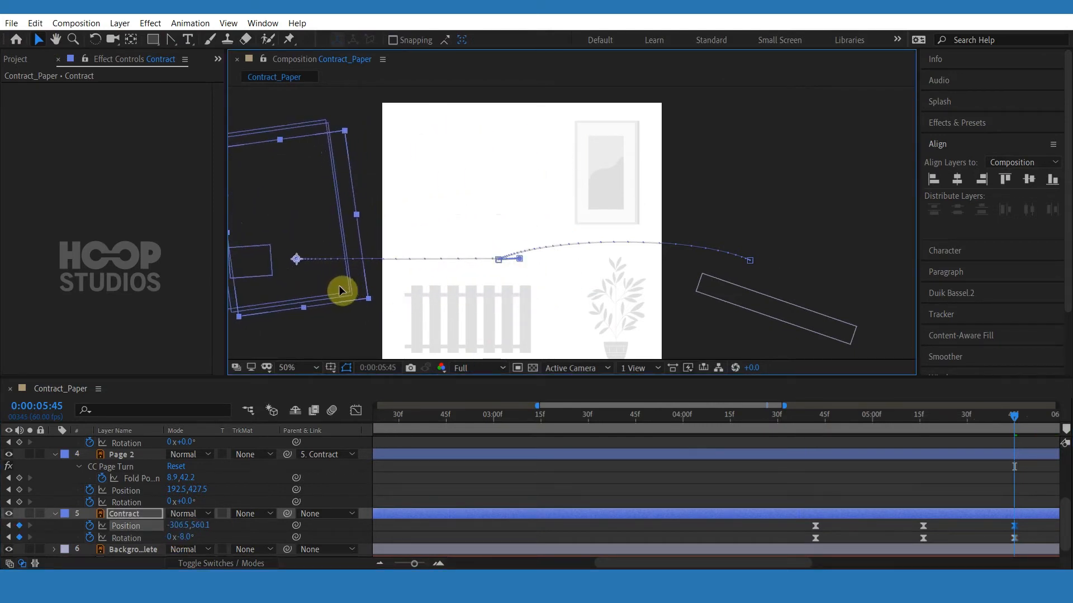
Pull a Bezier handle from the Contract's new motion-path point to curve its exit path upward.
left_click(171, 40)
left_click_drag(297, 259, 392, 228)
Try to apply Easy Ease to the Contract's exit keyframes in the Graph Editor.
mouse_move(1030, 522)
left_mouse_down()
mouse_move(1003, 541)
mouse_move(1024, 538)
left_mouse_up()
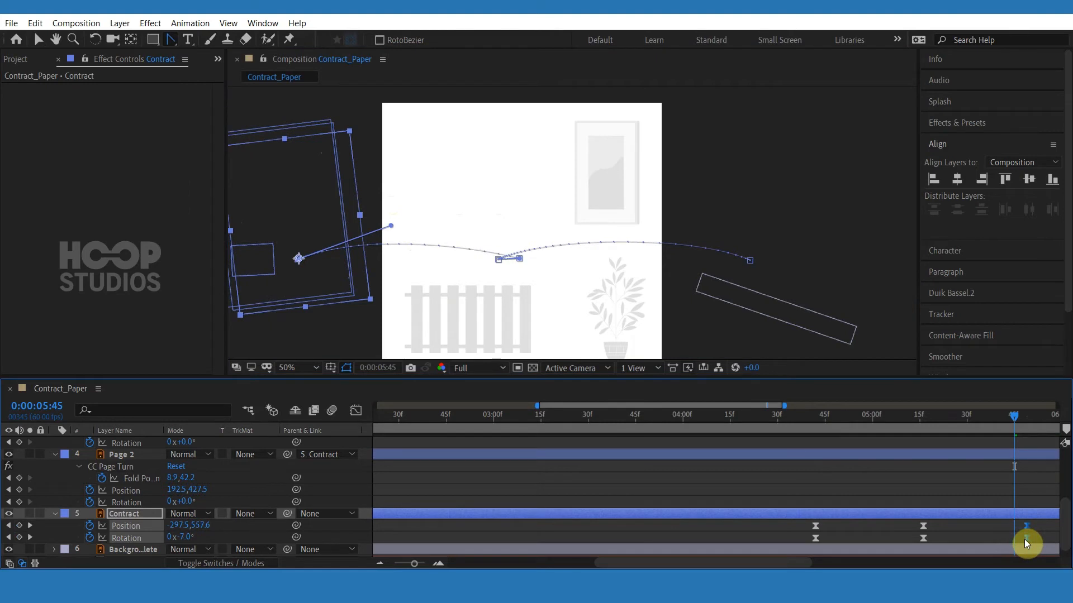
left_click(355, 411)
left_click(38, 39)
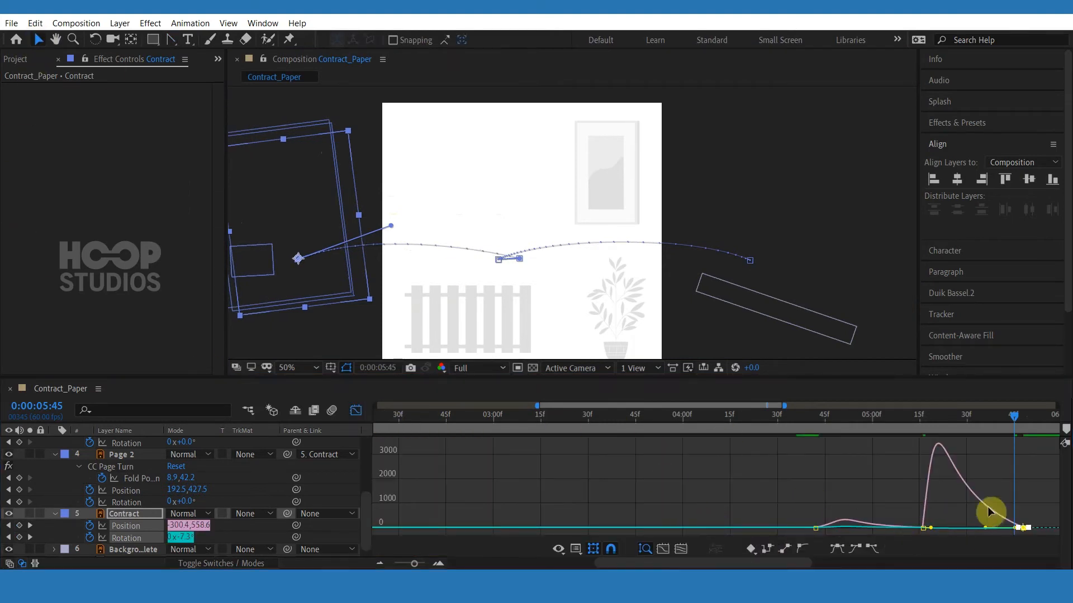
left_click_drag(1034, 491, 997, 521)
left_click_drag(1045, 515, 921, 534)
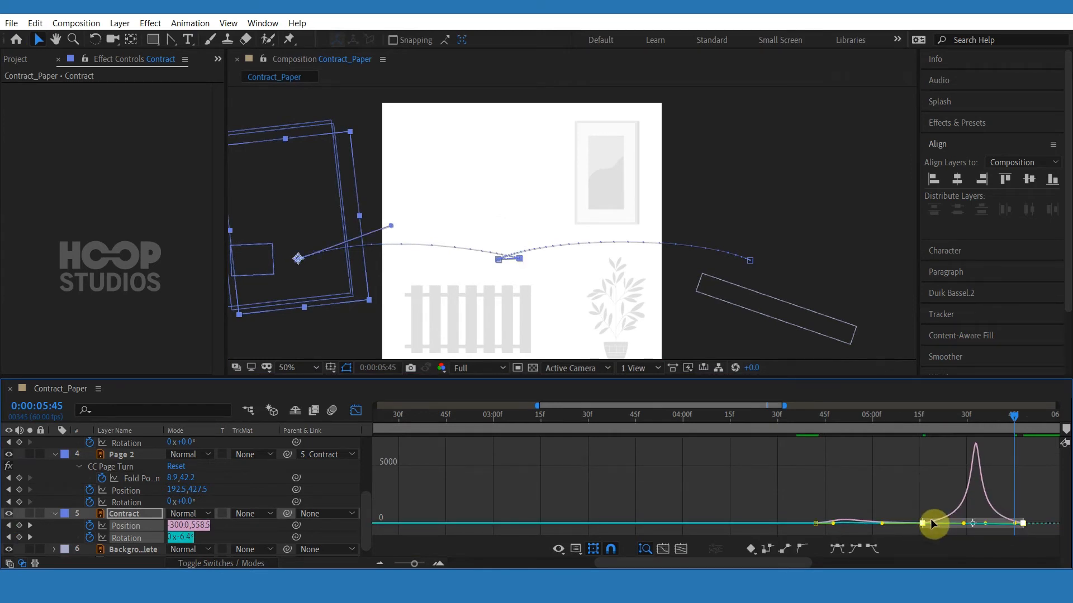
key("F9")
key("ctrl+z")
Drag the exit keyframes' influence handles so the Contract accelerates into its 5:45 exit.
left_click(1028, 519)
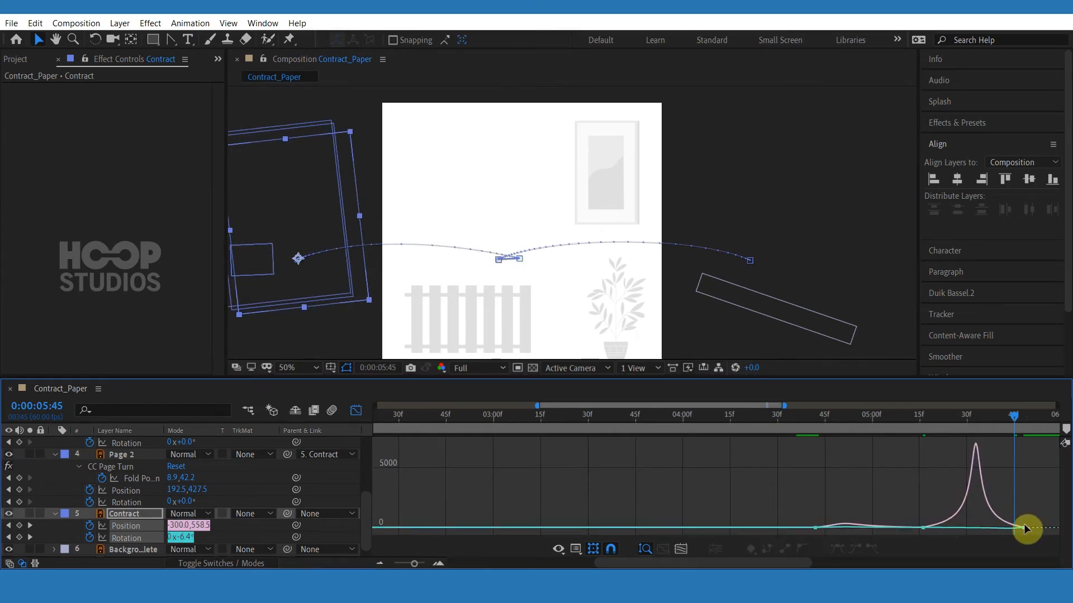
left_click(1023, 527)
left_click_drag(994, 532, 970, 534)
key("equal")
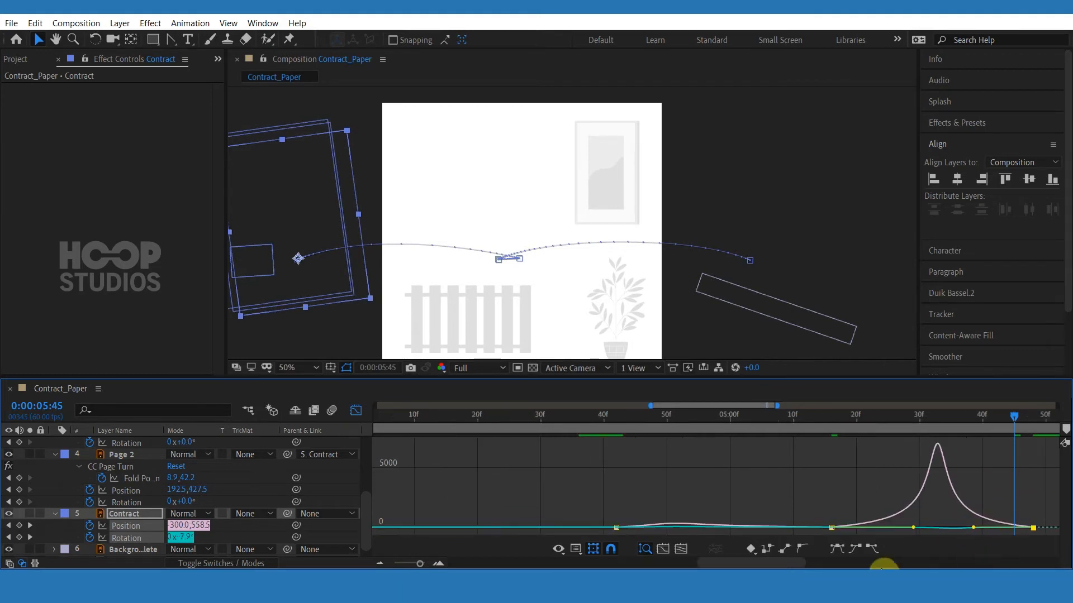
left_click_drag(761, 564, 776, 564)
left_click_drag(810, 527, 799, 528)
left_click_drag(873, 527, 721, 541)
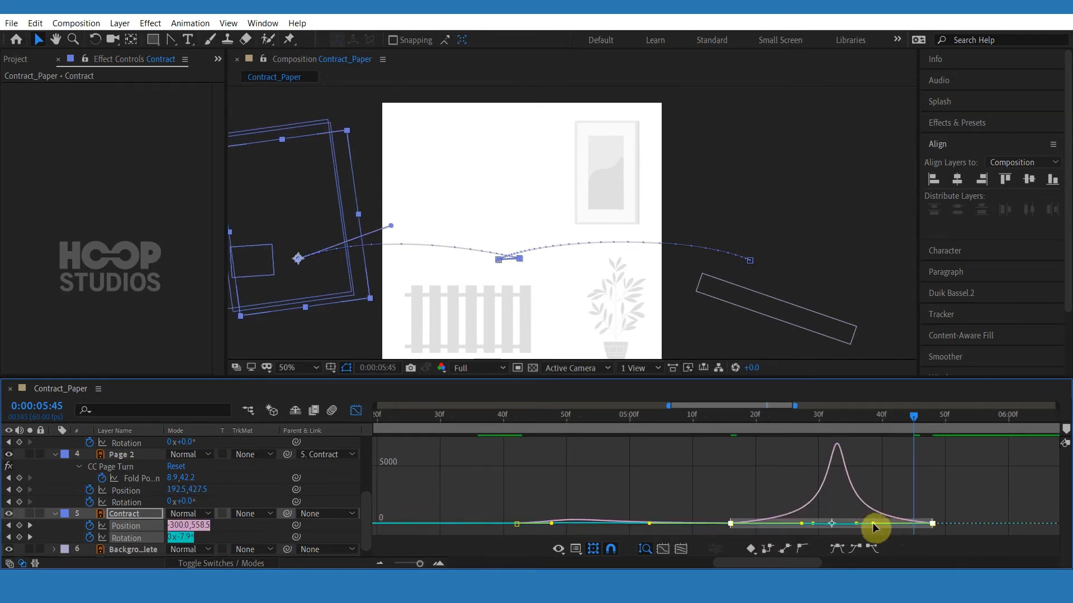
left_click_drag(872, 523, 912, 524)
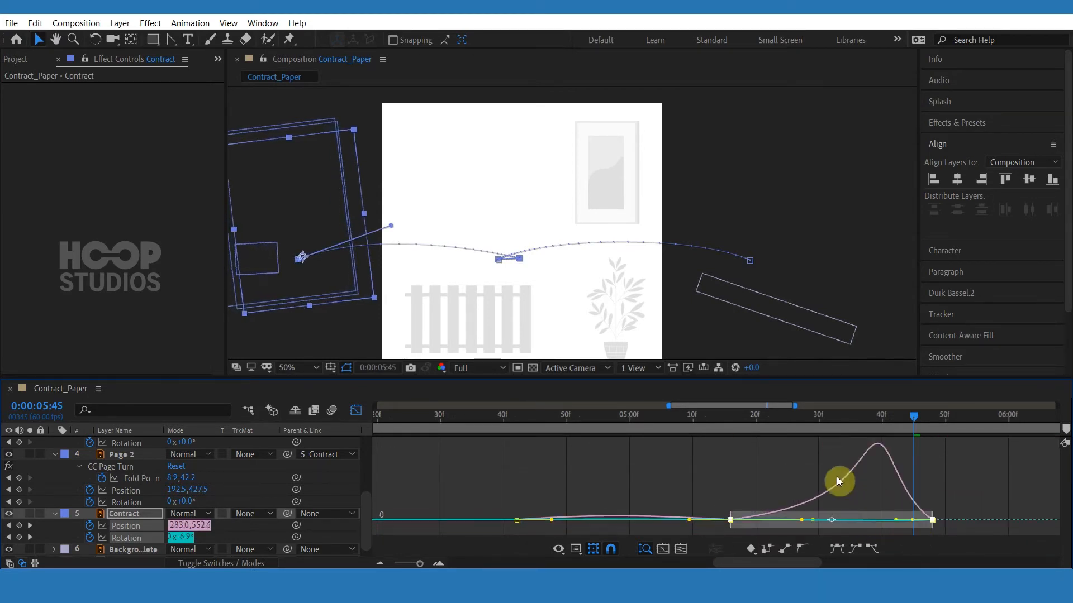
Preview the Contract's exit animation.
left_click(687, 422)
key("space")
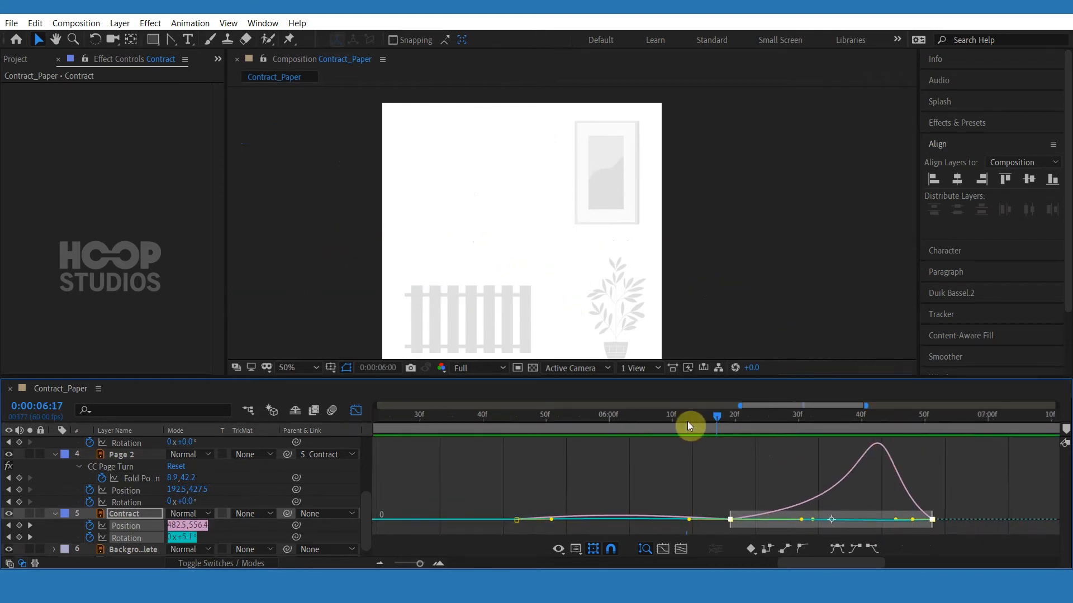
left_click_drag(434, 418, 558, 439)
key("minus")
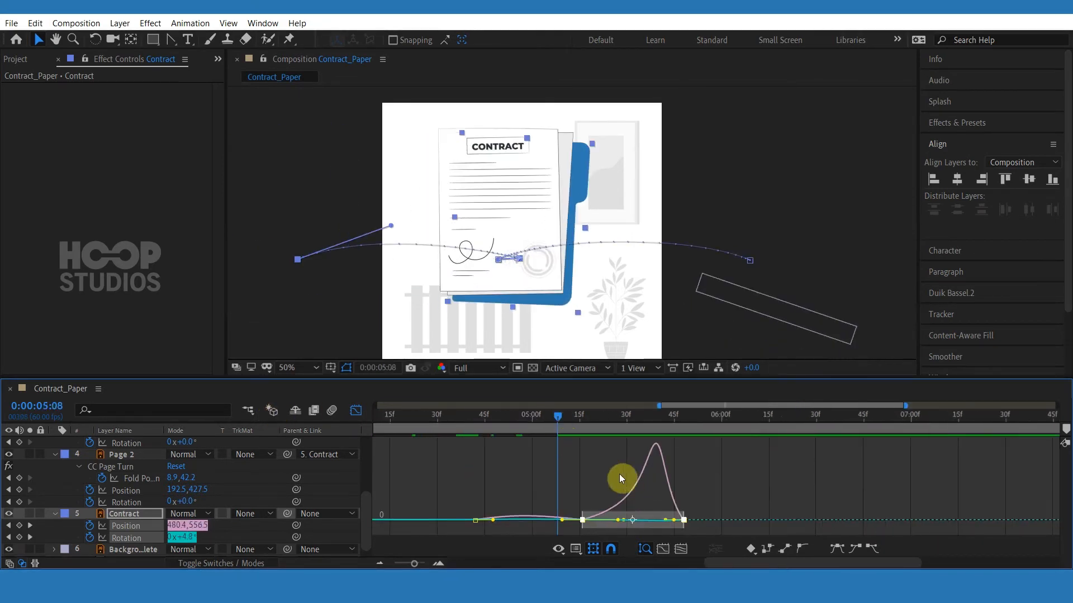
key("space")
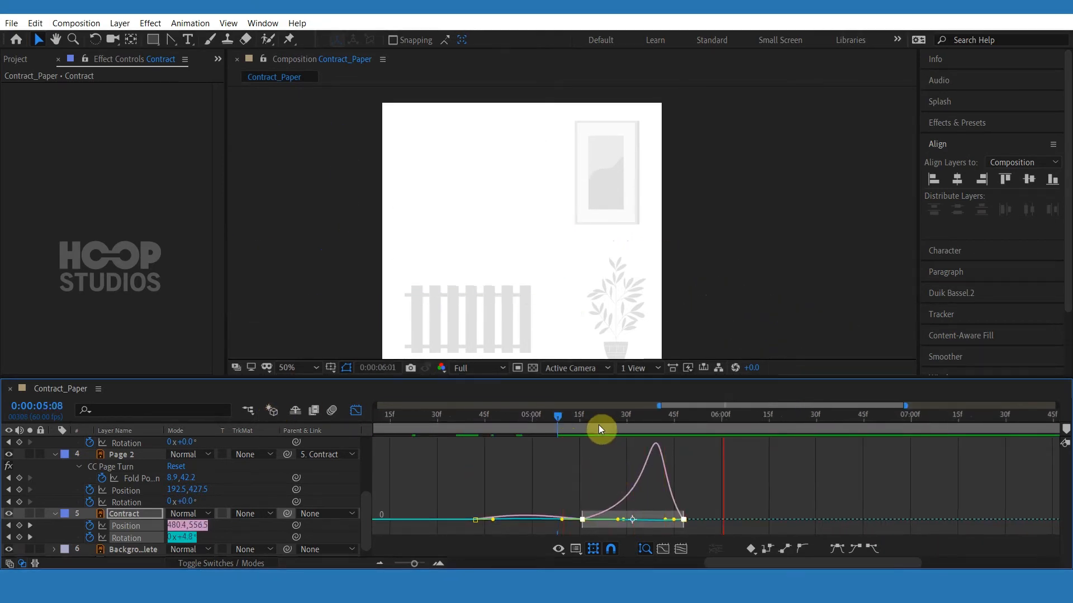
left_click(596, 424)
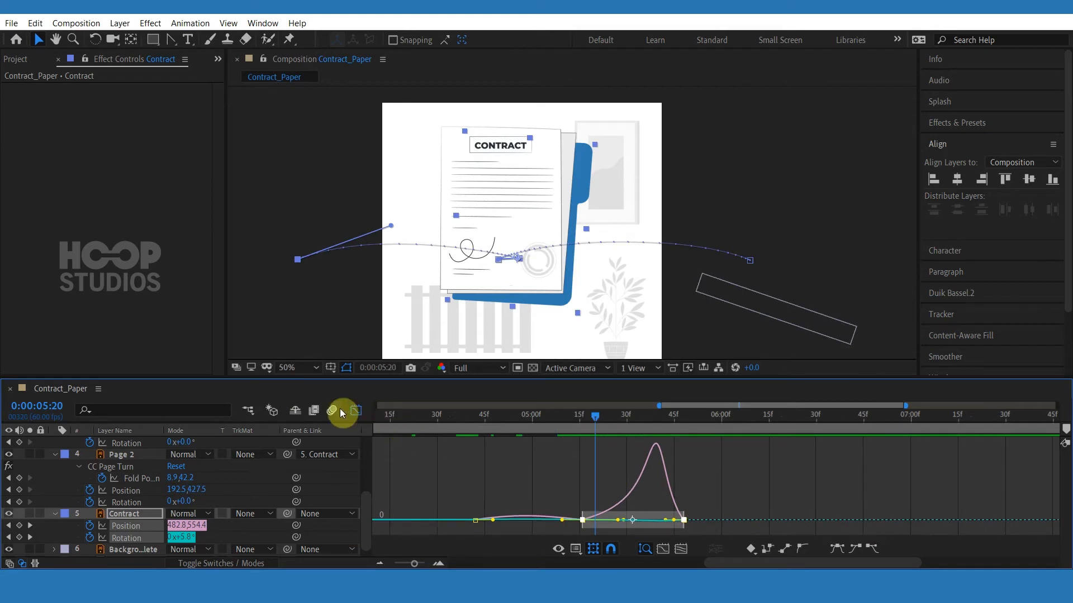
Move the Contract's final Rotation keyframe a few frames earlier than its final Position keyframe.
left_click(331, 412)
left_click(360, 412)
left_click(762, 523)
left_click_drag(684, 538, 649, 530)
left_click(593, 417)
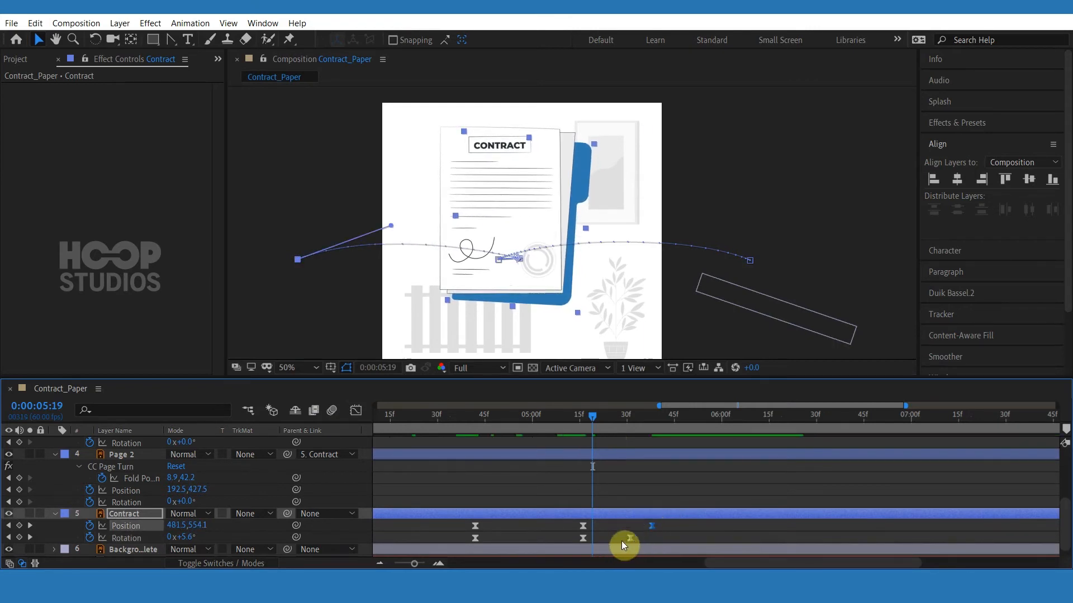
left_click(630, 539)
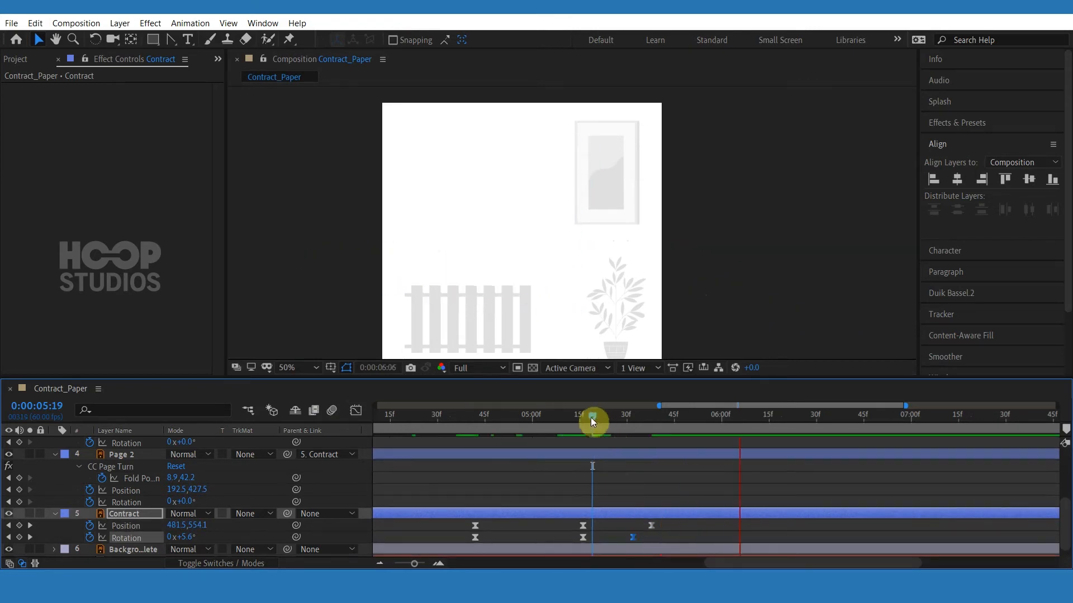
Preview the Contract's reaction and exit.
left_click_drag(591, 418, 460, 420)
key("space")
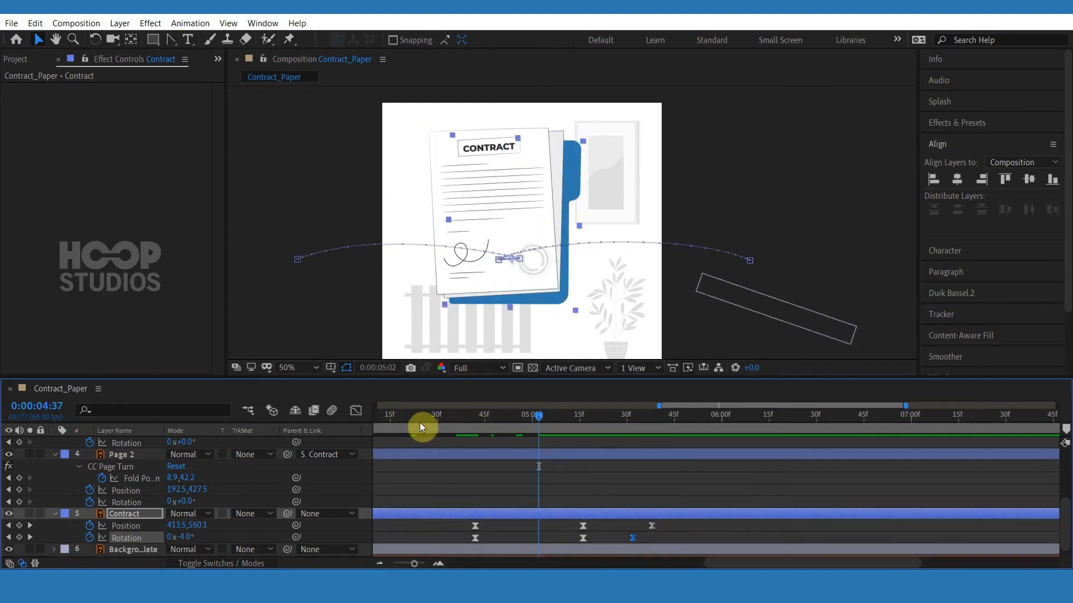
key("space")
left_click(387, 425)
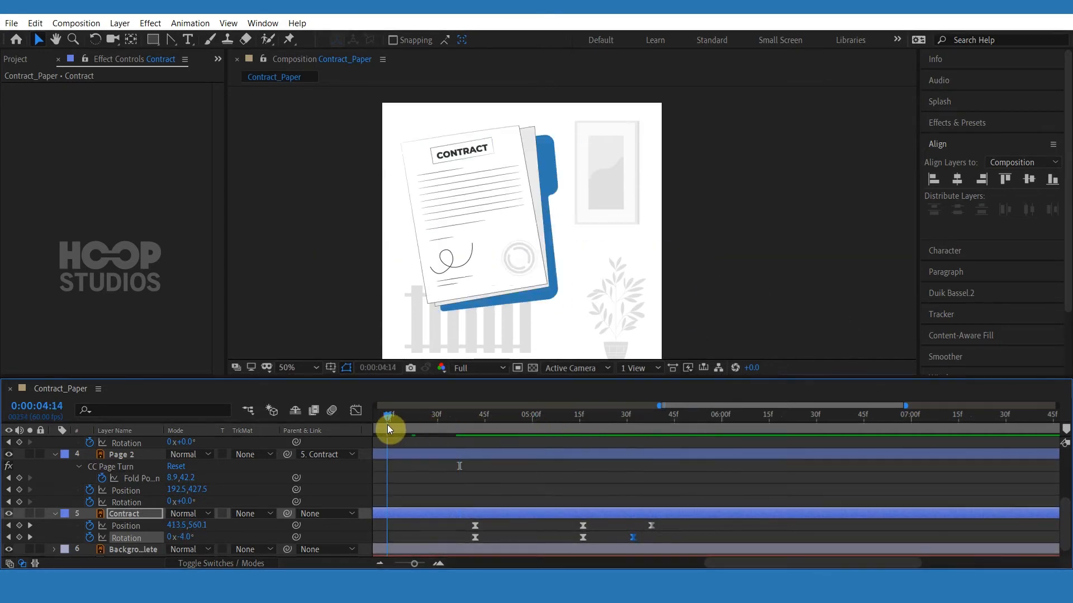
key("space")
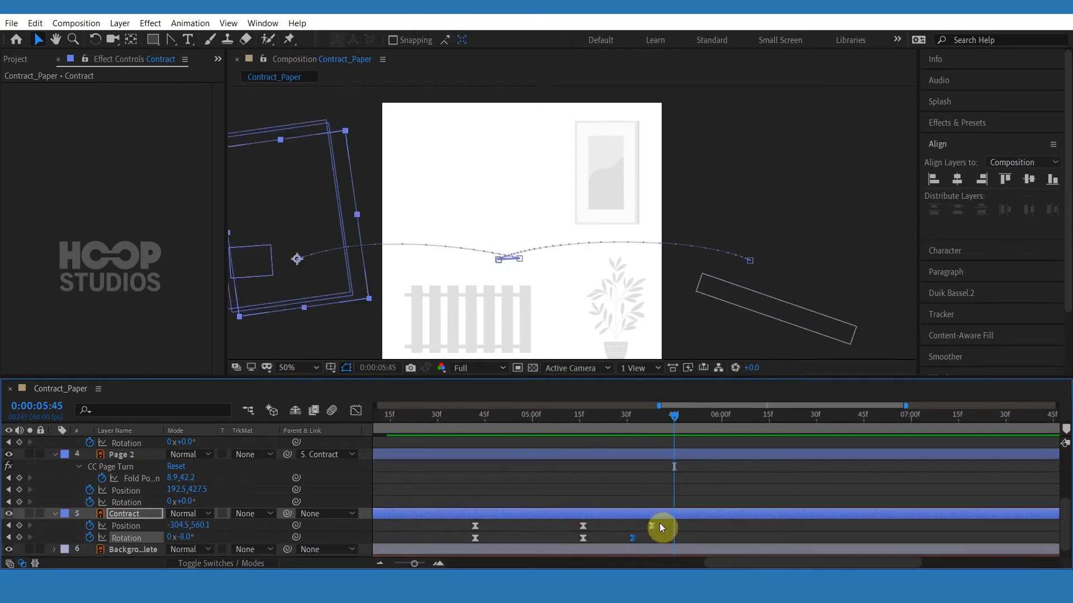
Shift the Contract's reaction and exit keyframes earlier on the timeline.
left_click_drag(660, 522, 545, 539)
left_click(538, 466)
left_click_drag(479, 419, 438, 418)
key("space")
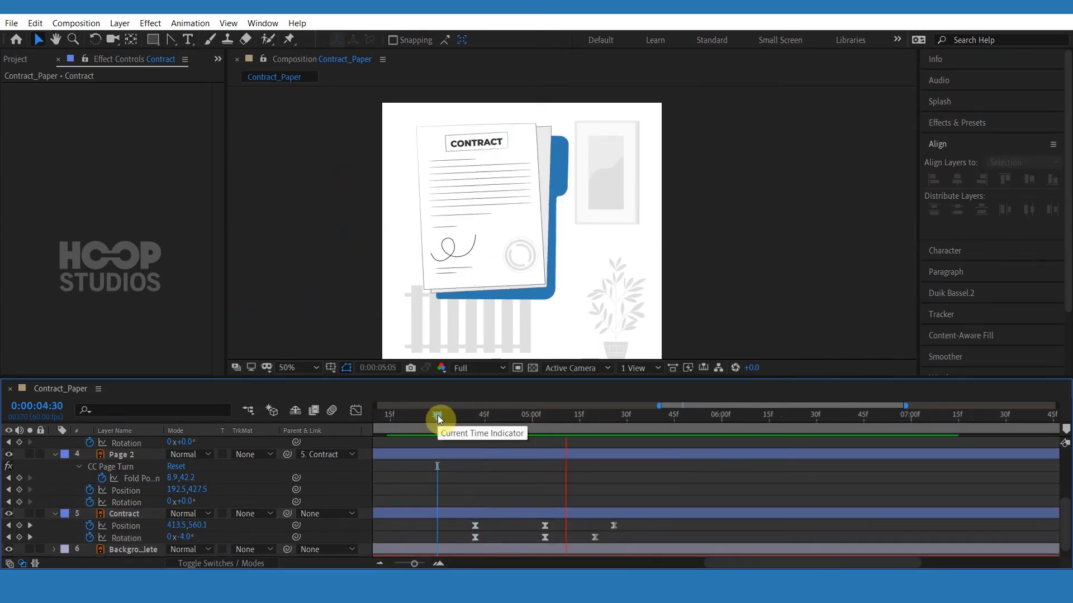
Offset the Contract's earlier Rotation keyframes a few frames after its Position keyframes and preview.
left_click(485, 418)
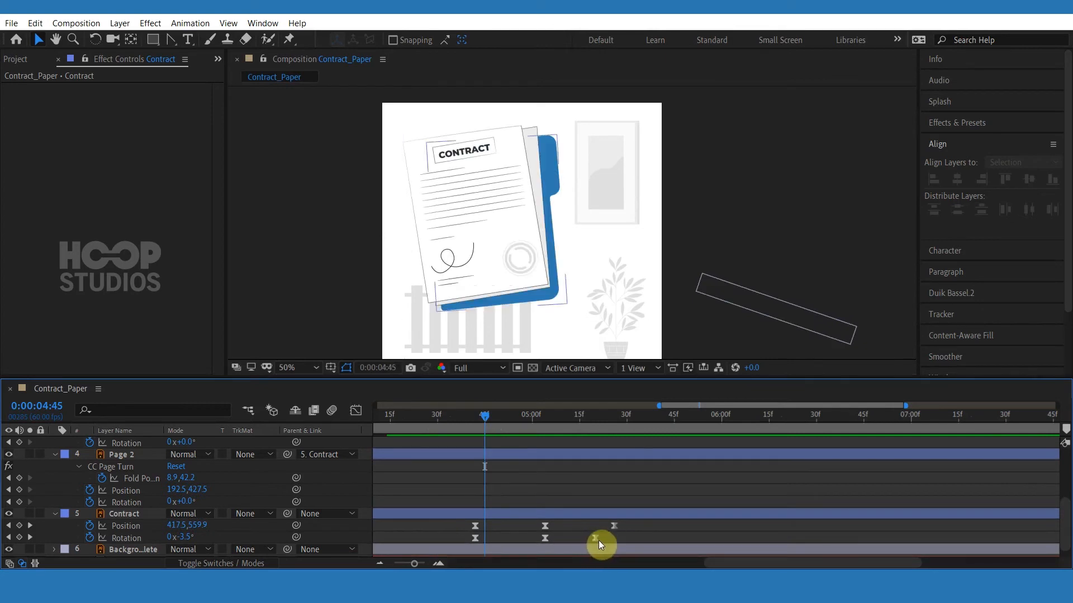
left_click(599, 541)
left_click_drag(562, 539, 485, 538)
left_click(562, 537)
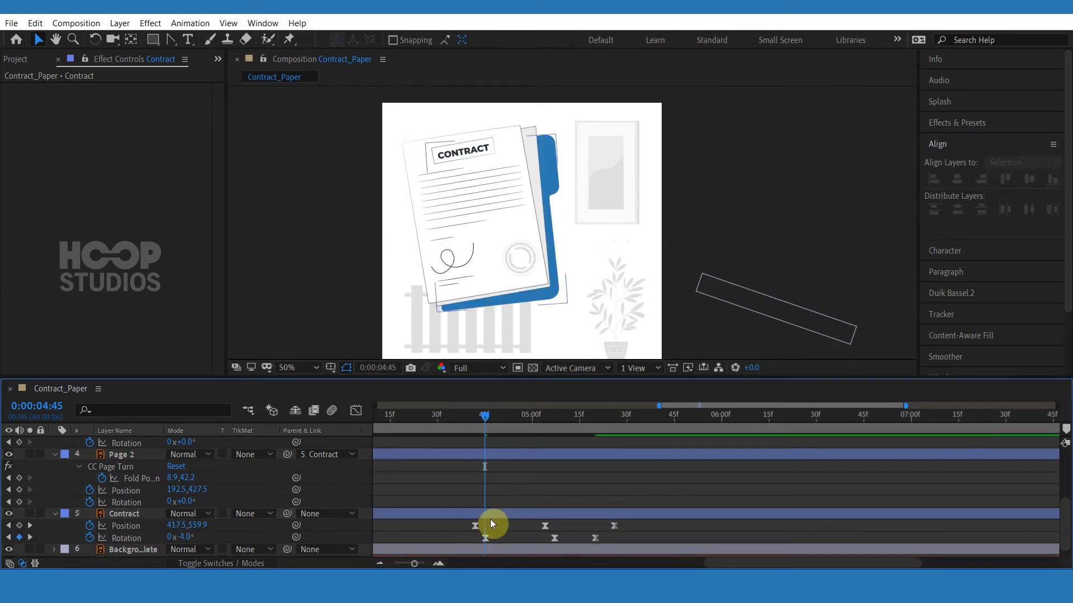
left_click(446, 421)
key("space")
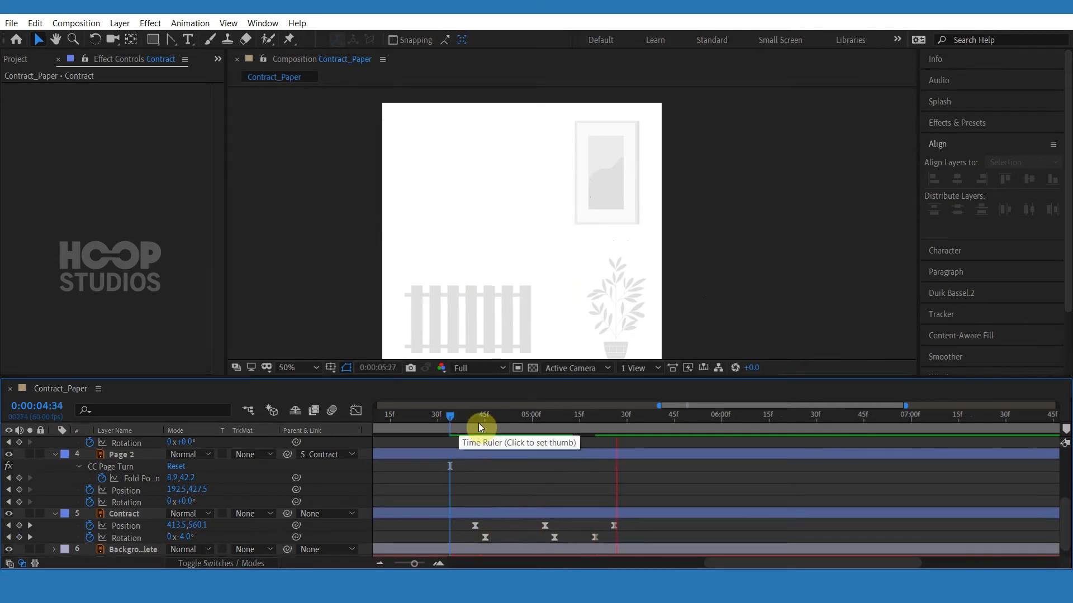
Duplicate Page 1's CC Page Turn effect and set the copy's Controls to Bottom Right Corner.
left_click(434, 418)
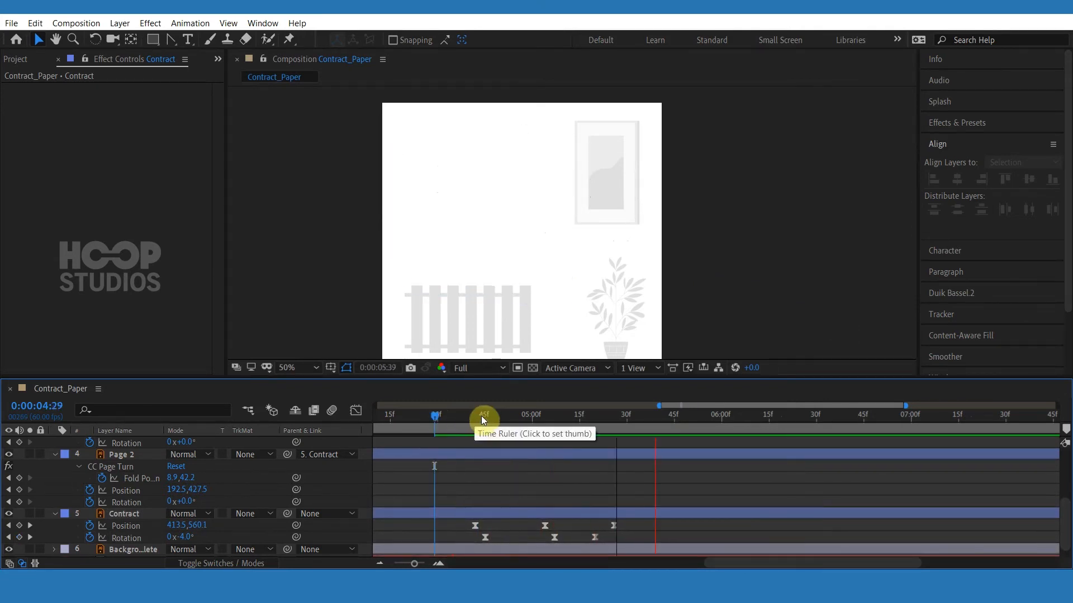
scroll(497, 458, "up", 2)
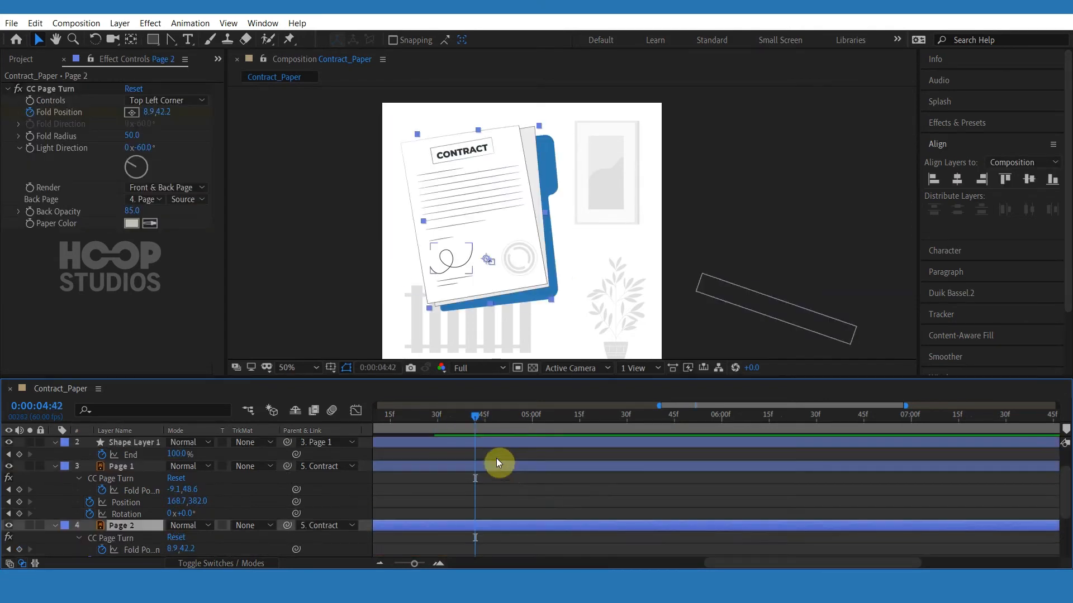
left_click(492, 465)
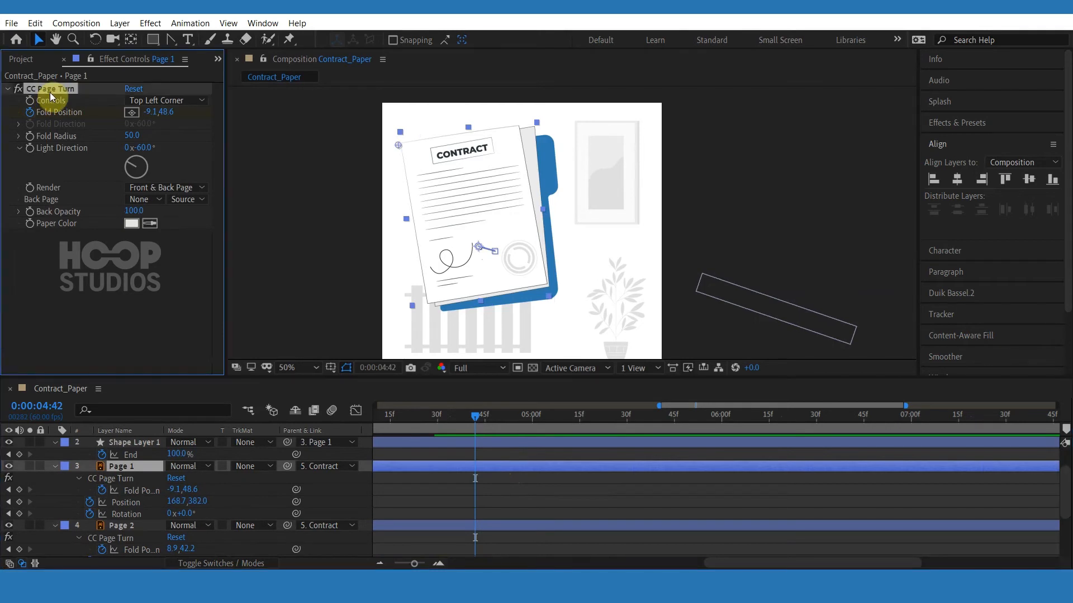
key("ctrl+d")
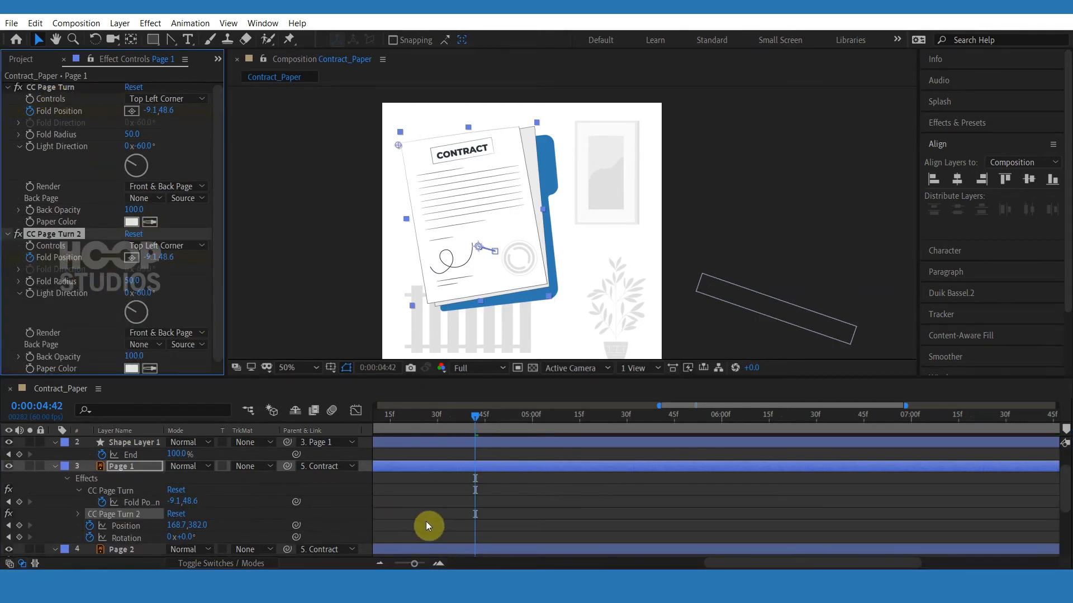
key("u")
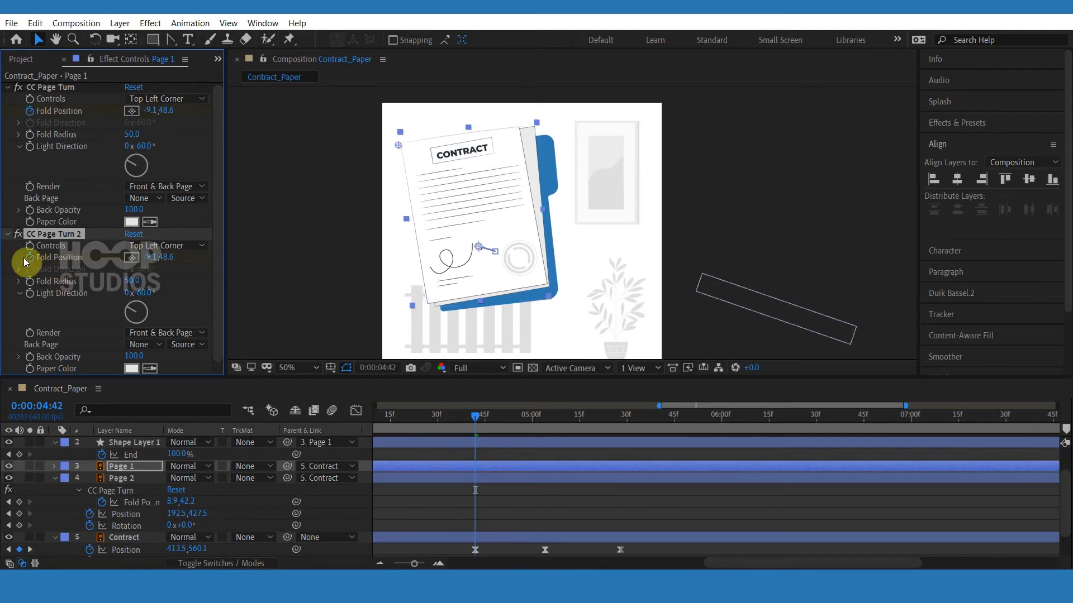
left_click(169, 334)
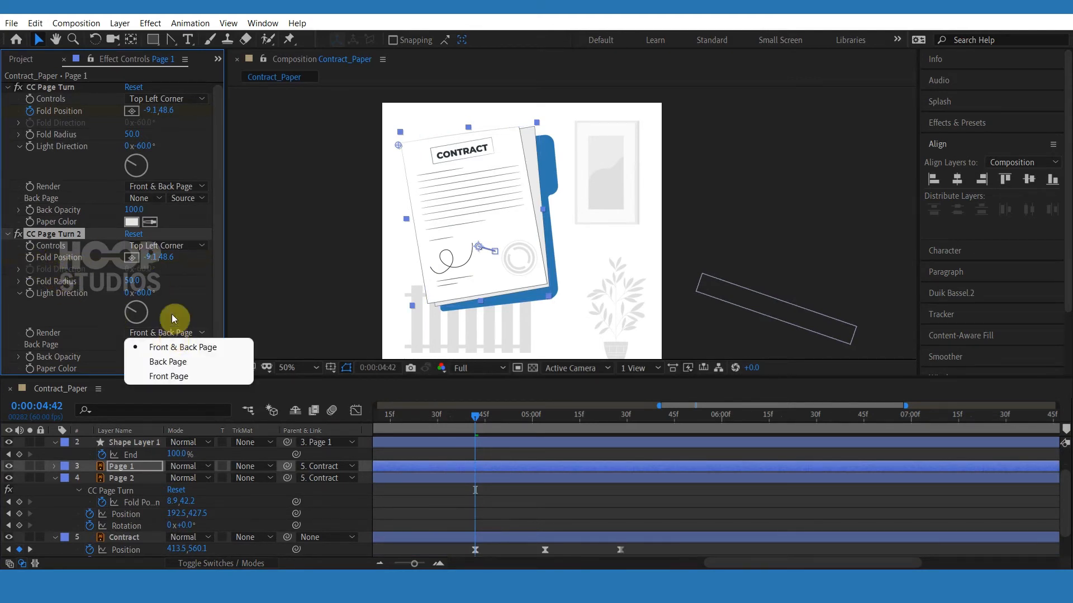
left_click(166, 246)
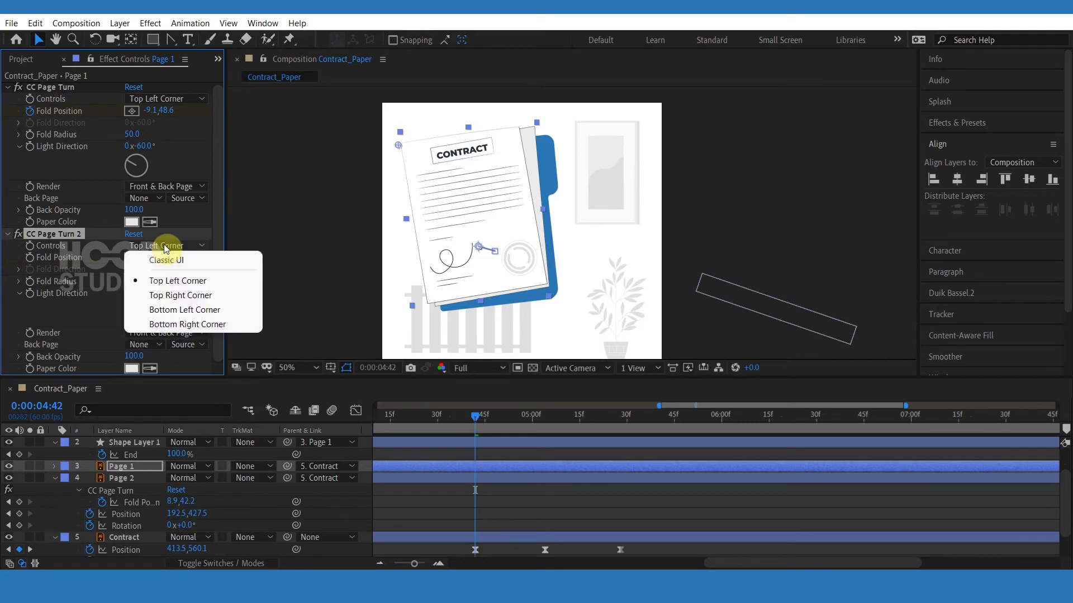
left_click(190, 325)
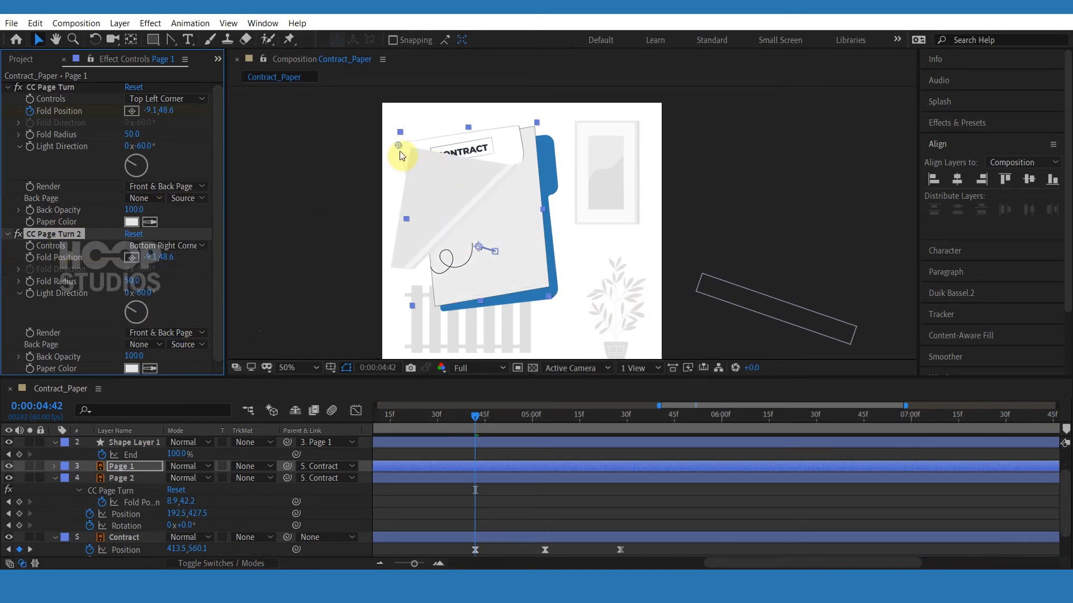
Drag CC Page Turn 2's fold to Page 1's bottom-right corner and set a Fold Position keyframe.
left_click_drag(400, 151, 476, 274)
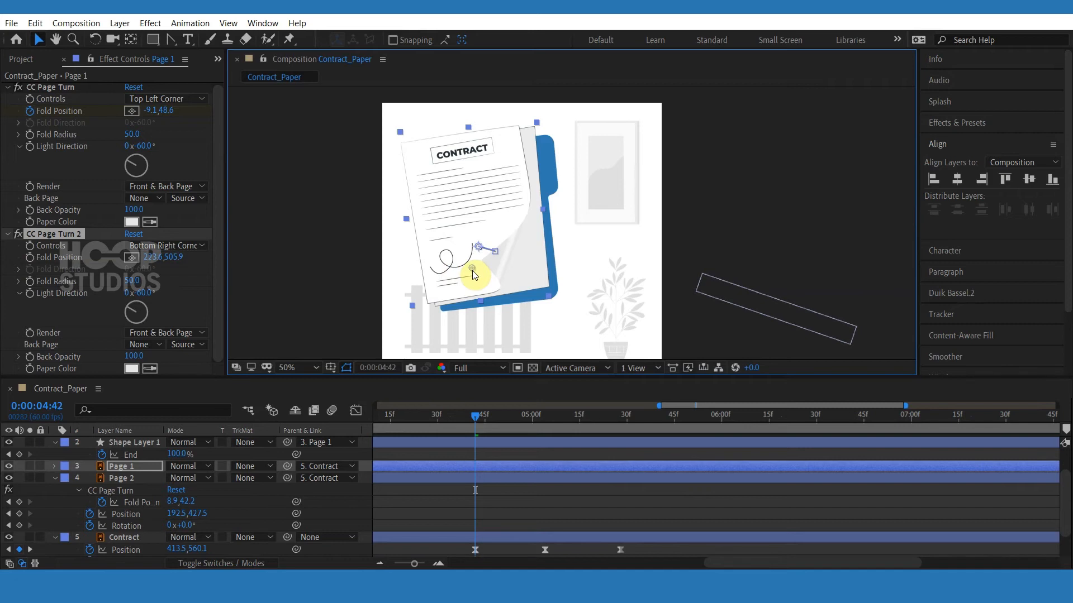
mouse_move(471, 289)
left_mouse_down()
mouse_move(458, 300)
mouse_move(473, 286)
mouse_move(478, 297)
left_mouse_up()
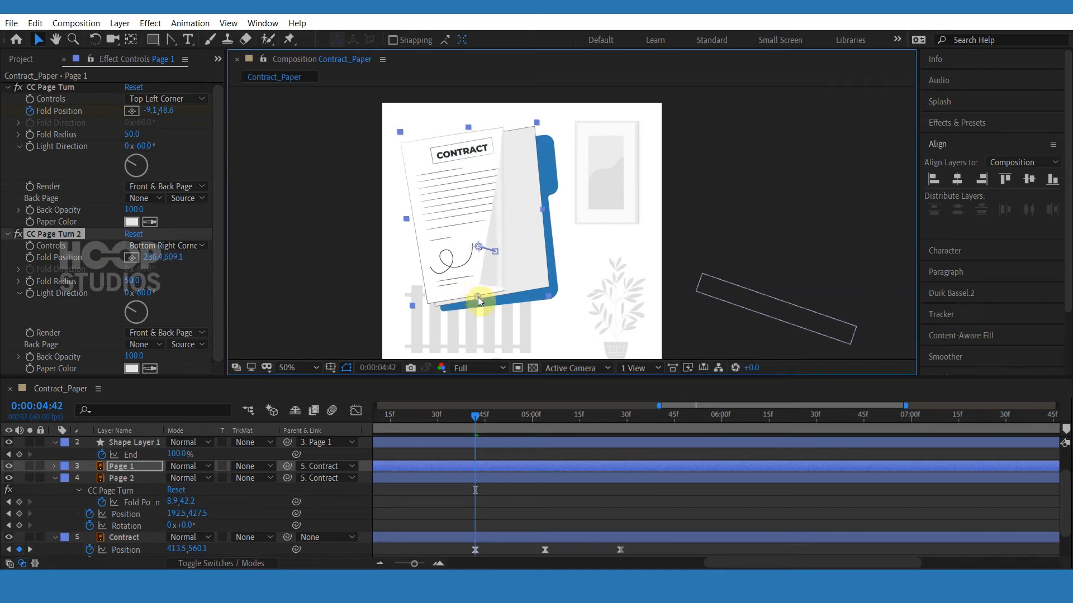
scroll(578, 529, "down", 1)
scroll(578, 530, "up", 1)
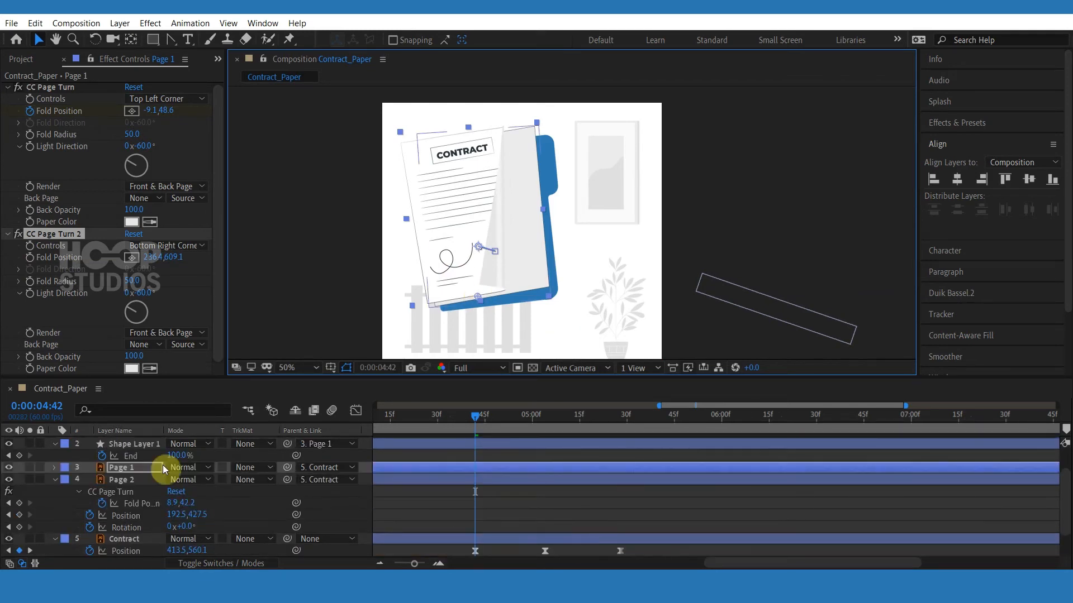
left_click(30, 257)
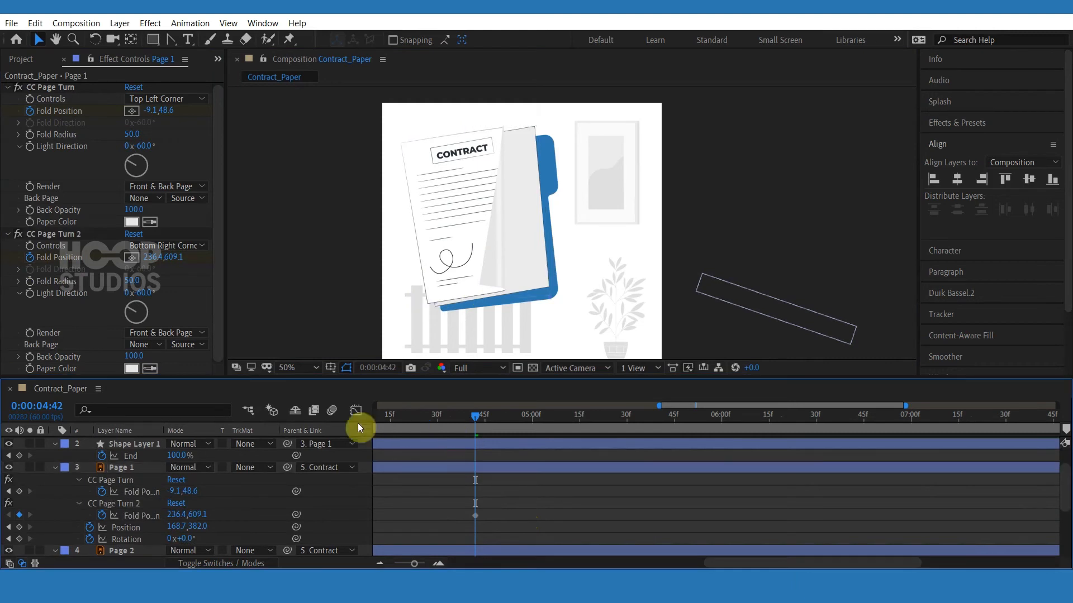
Move that keyframe's fold to the flat corner position, about 478.2,591.9.
left_click_drag(385, 424, 918, 426)
left_click_drag(1066, 414, 690, 438)
scroll(735, 487, "down", 1)
scroll(733, 481, "up", 3)
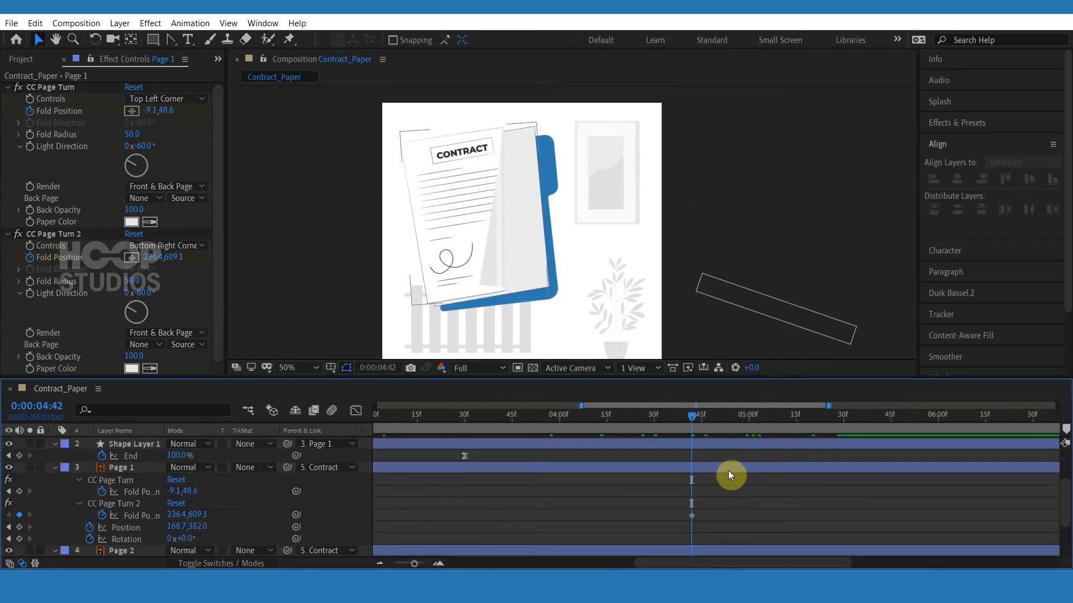
left_click(708, 467)
scroll(708, 467, "down", 3)
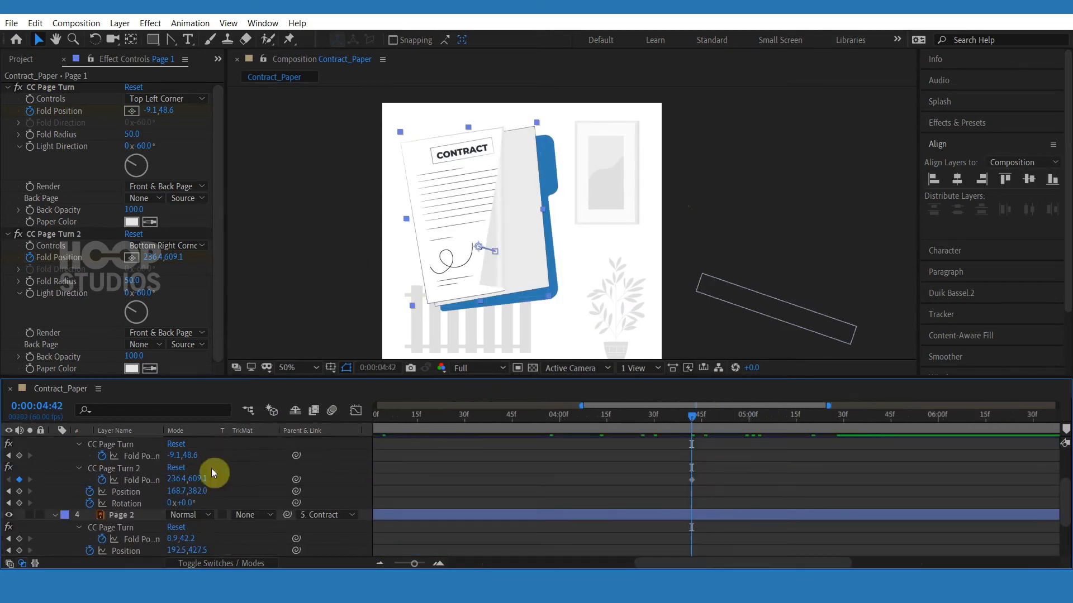
left_click(56, 234)
left_click_drag(478, 295, 545, 287)
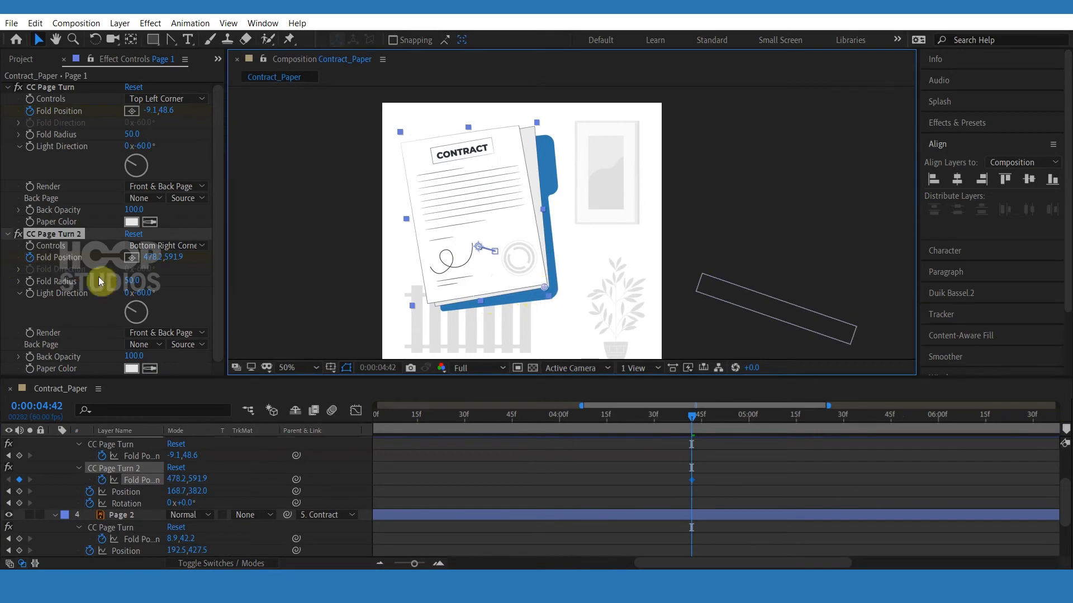
At 5:04, curl the bottom-right corner up by moving the fold to about 225.2,614.6.
scroll(762, 479, "down", 3)
left_click_drag(728, 419, 766, 425)
scroll(759, 474, "up", 4)
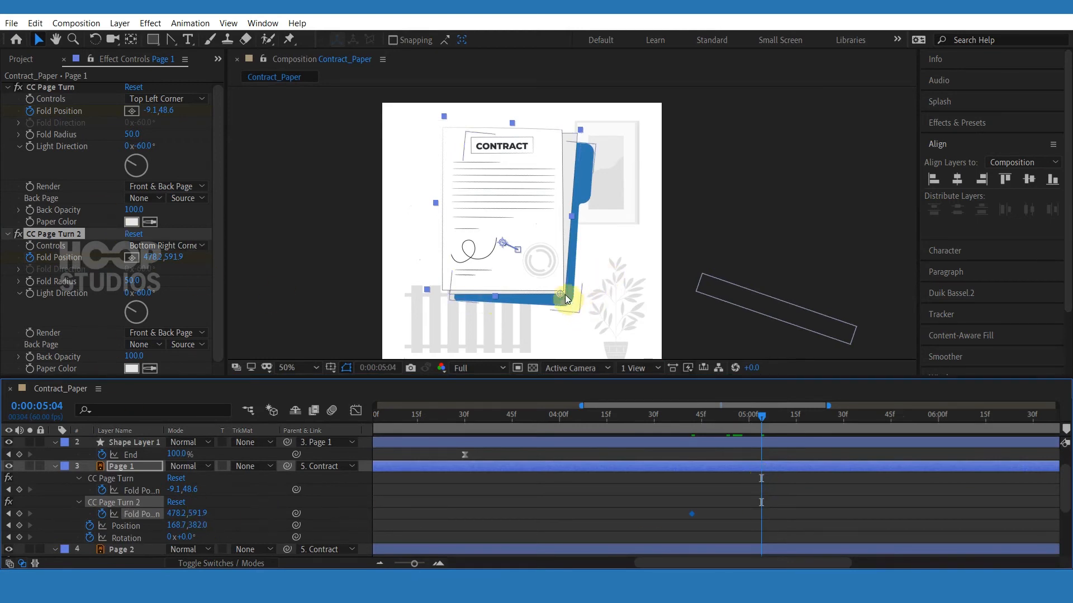
left_click_drag(559, 297, 490, 292)
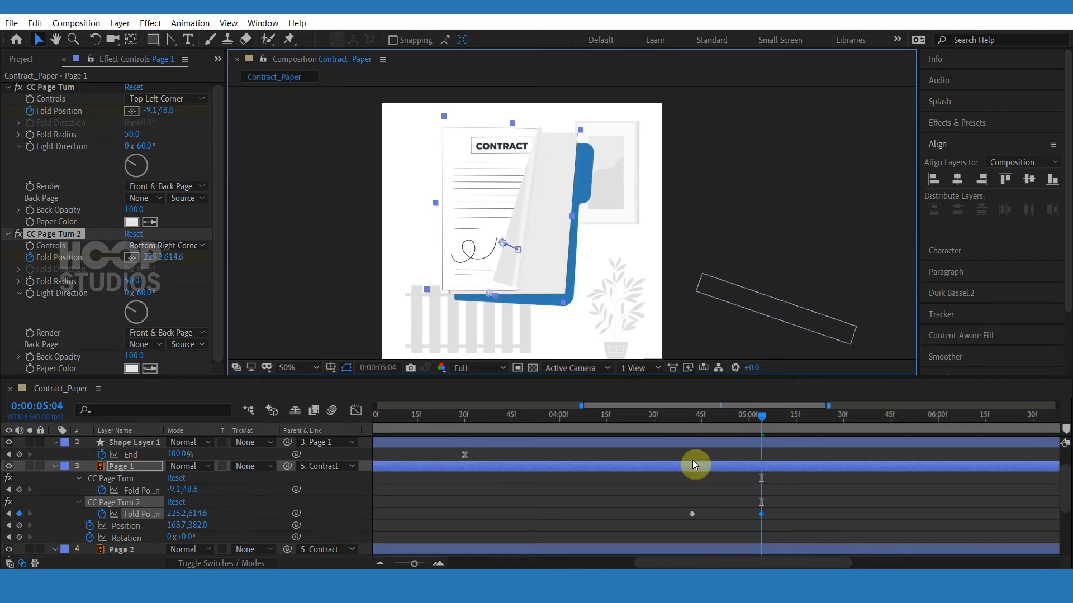
Apply Easy Ease to CC Page Turn 2's Fold Position keyframes and move the curl keyframe a few frames earlier.
scroll(772, 493, "down", 4)
scroll(770, 472, "up", 3)
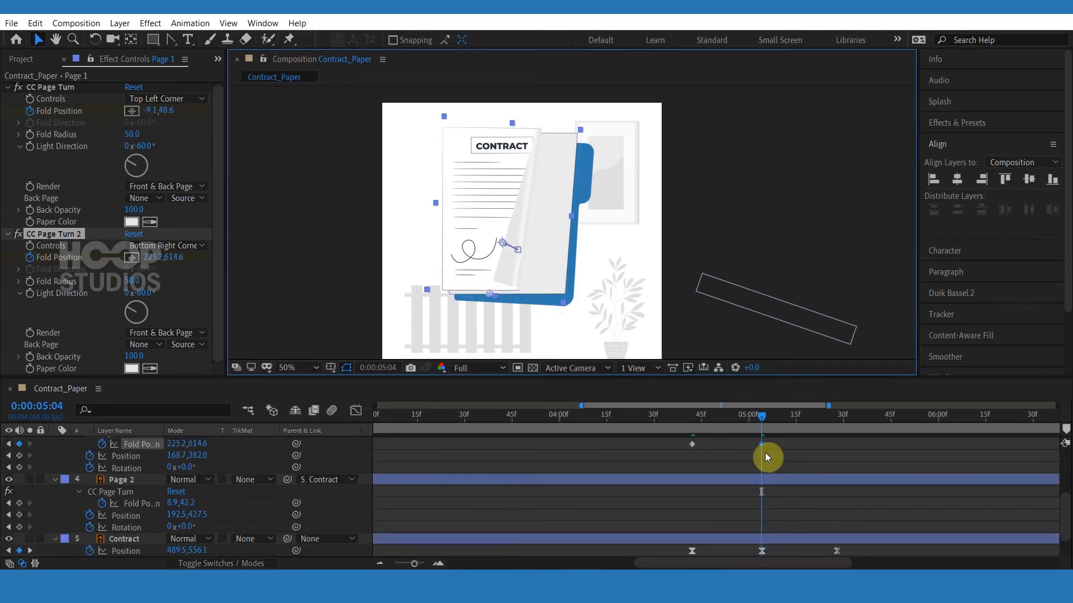
left_click(766, 452)
right_click(689, 451)
mouse_move(743, 435)
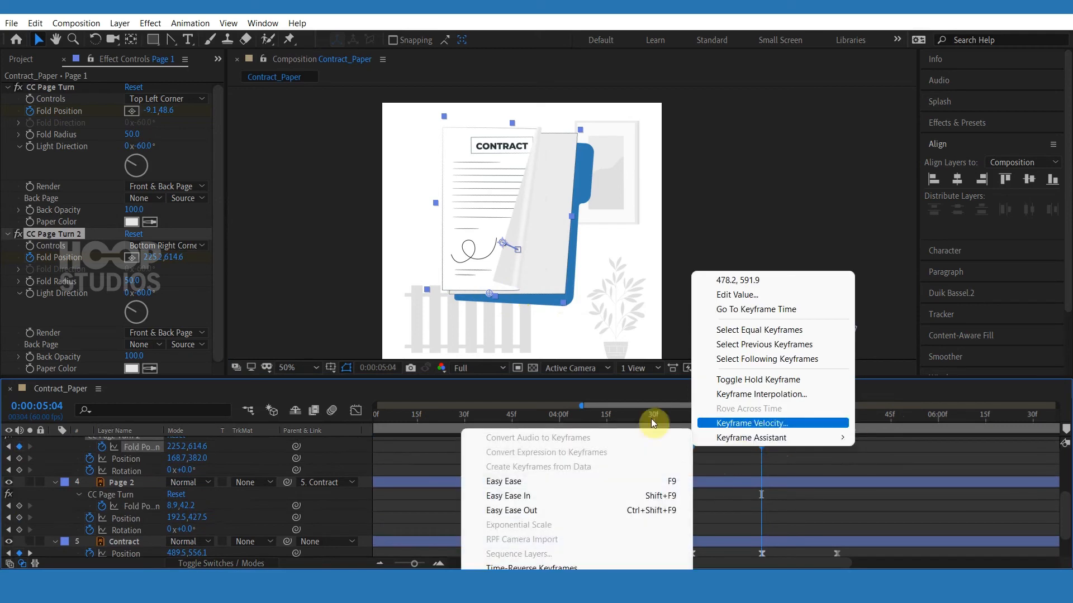
left_click(517, 546)
left_click(770, 429)
left_click_drag(770, 422, 738, 447)
Add a Fold Position keyframe at 5:07 with the fold at about 408.4,597.4 and preview the curl.
left_click(771, 424)
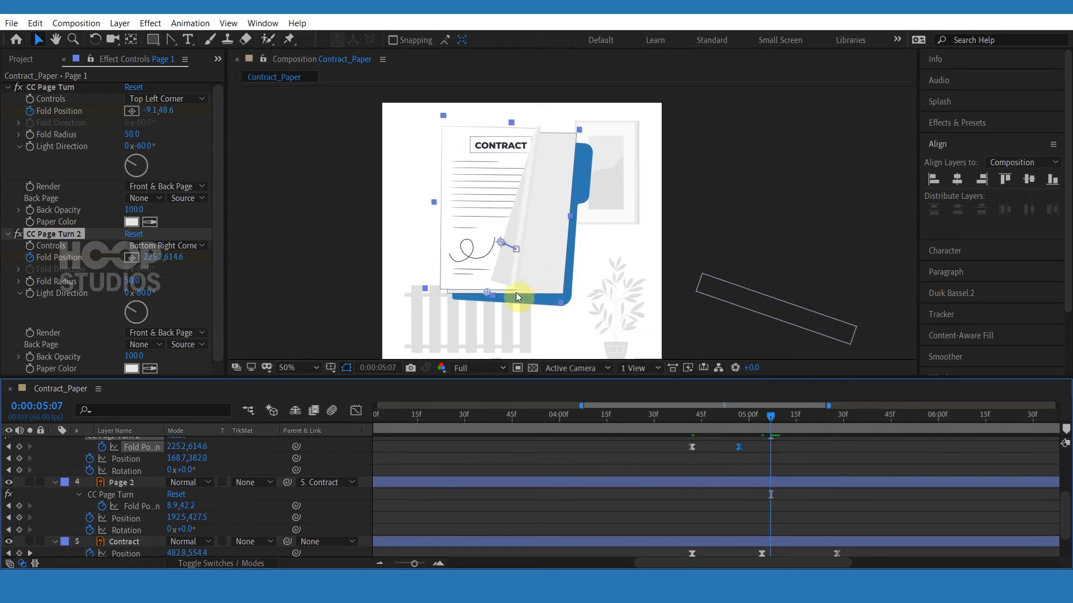
left_click_drag(488, 294, 532, 293)
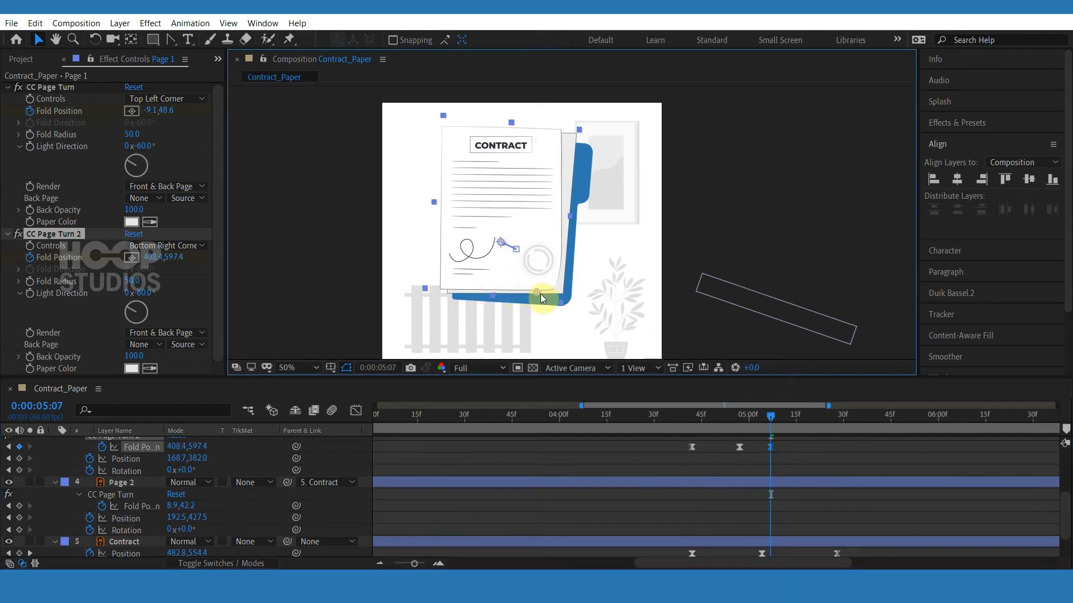
left_click(686, 422)
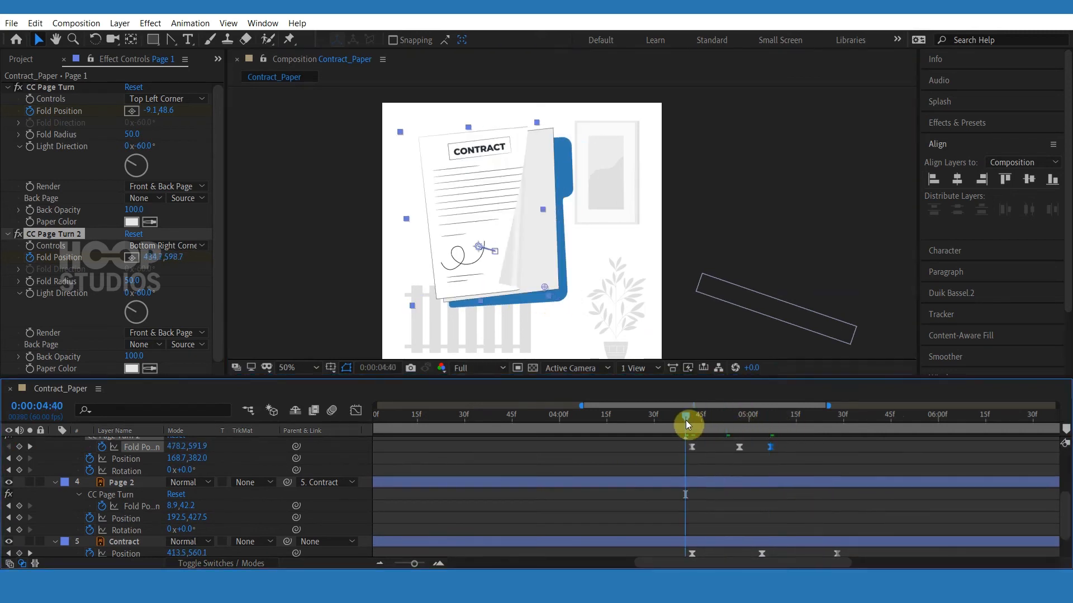
key("space")
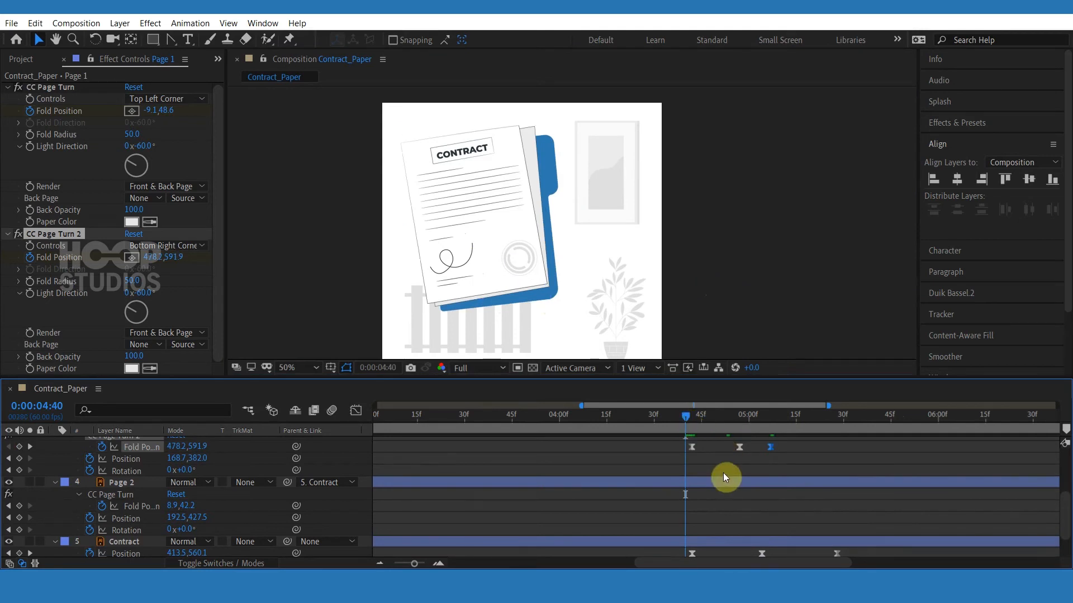
key("space")
Reduce the curl at the middle Fold Position keyframe to a fold of about 325.0,607.2.
left_click_drag(685, 420, 735, 423)
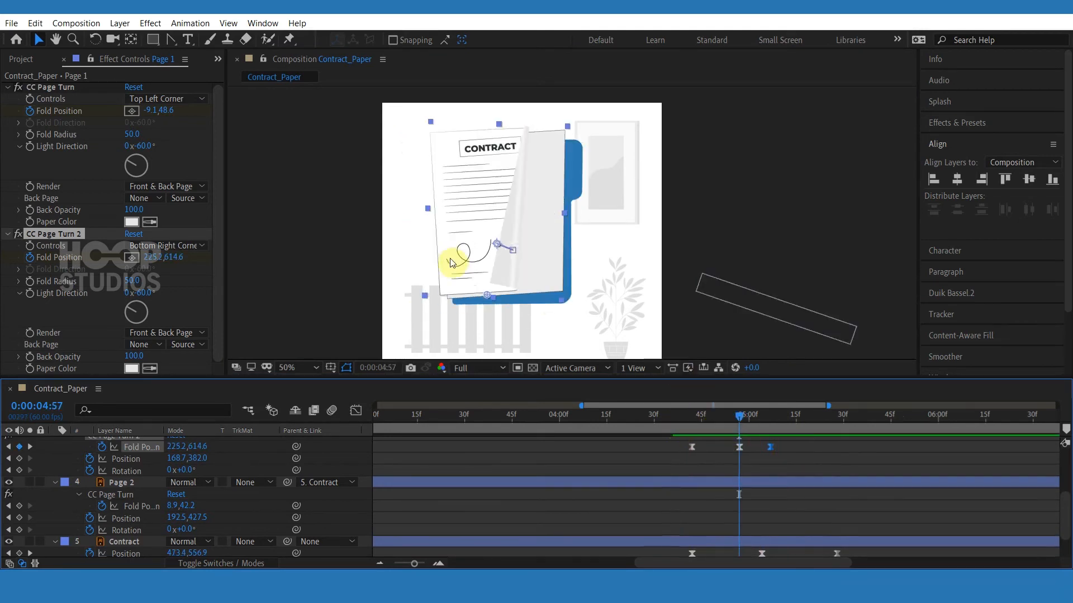
left_click_drag(485, 293, 515, 293)
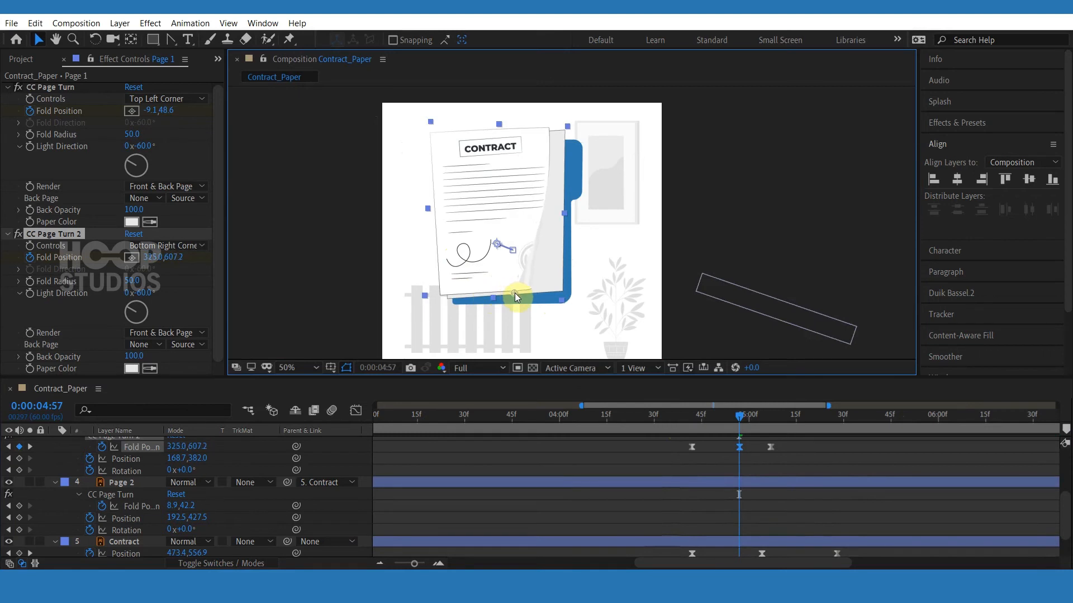
left_click(695, 417)
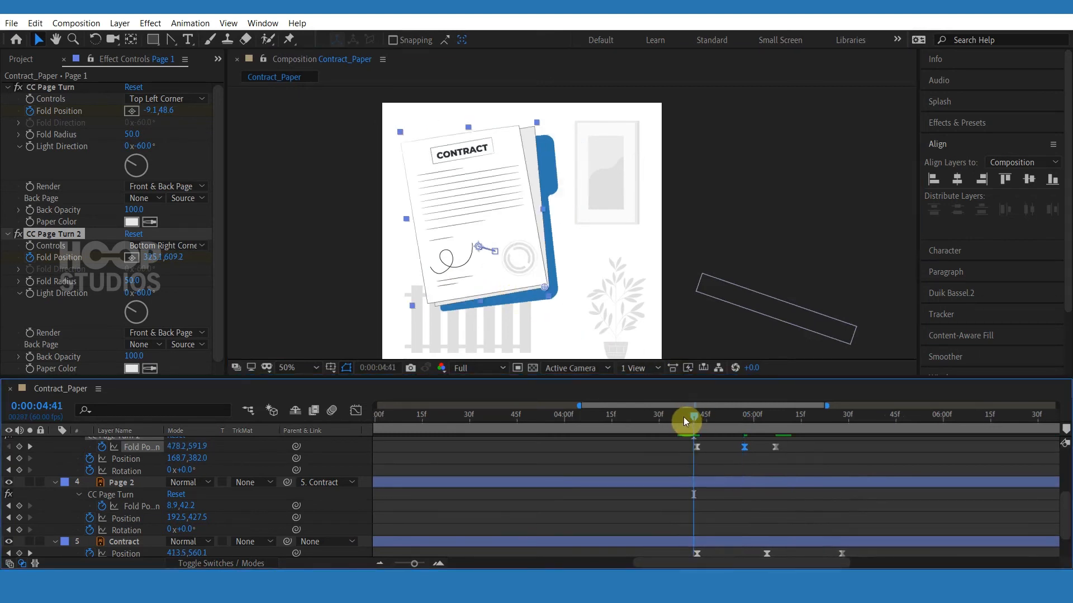
left_click(731, 420)
Retime CC Page Turn 2's later Fold Position keyframes and preview the corner curl.
scroll(783, 457, "down", 1)
scroll(783, 461, "up", 2)
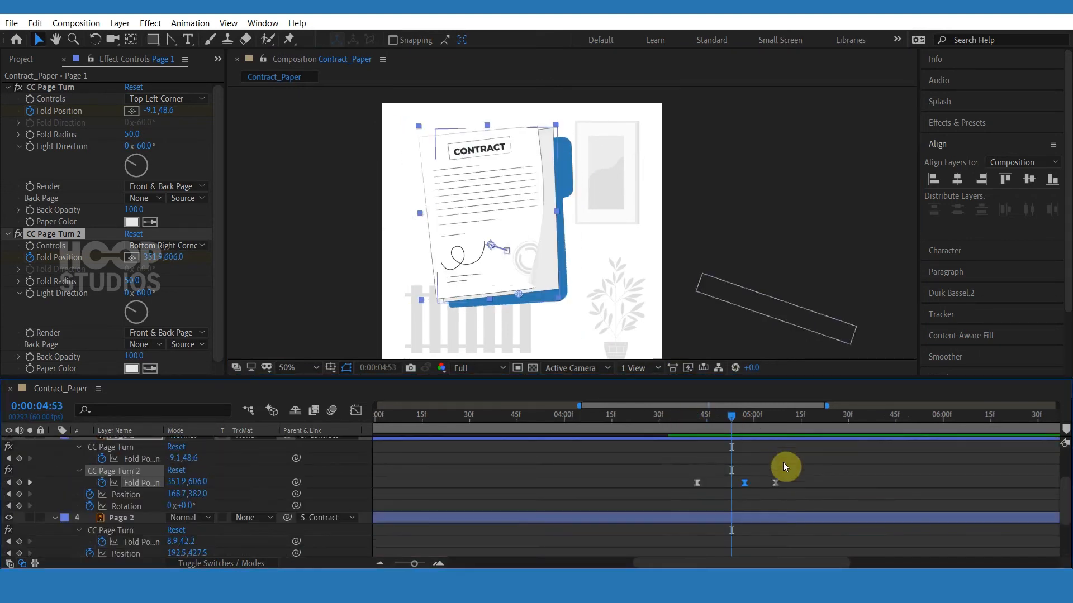
left_click_drag(779, 484, 753, 484)
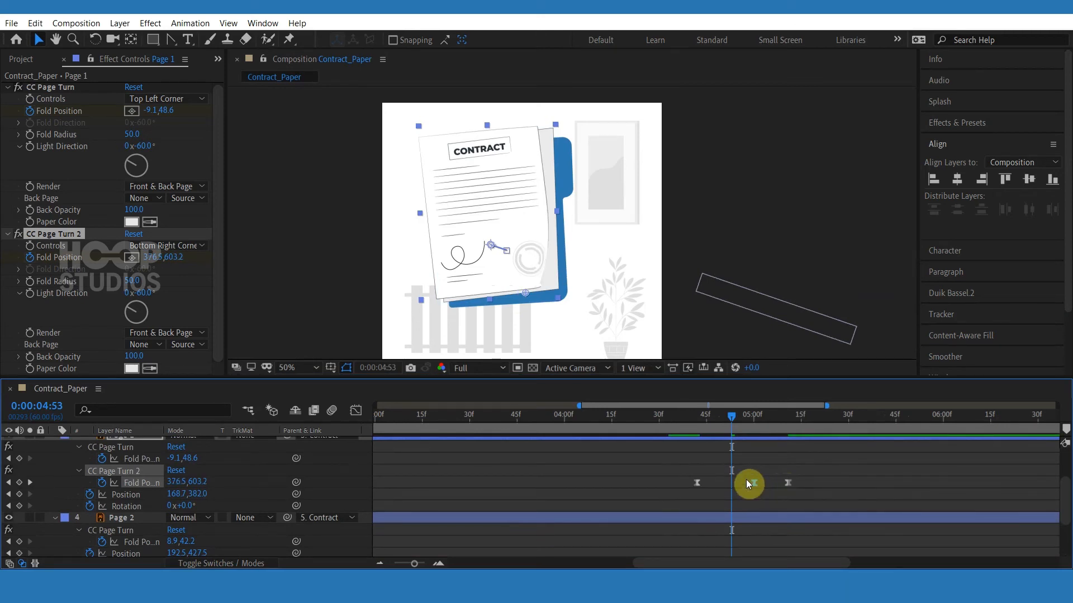
left_click_drag(715, 426, 699, 427)
key("space")
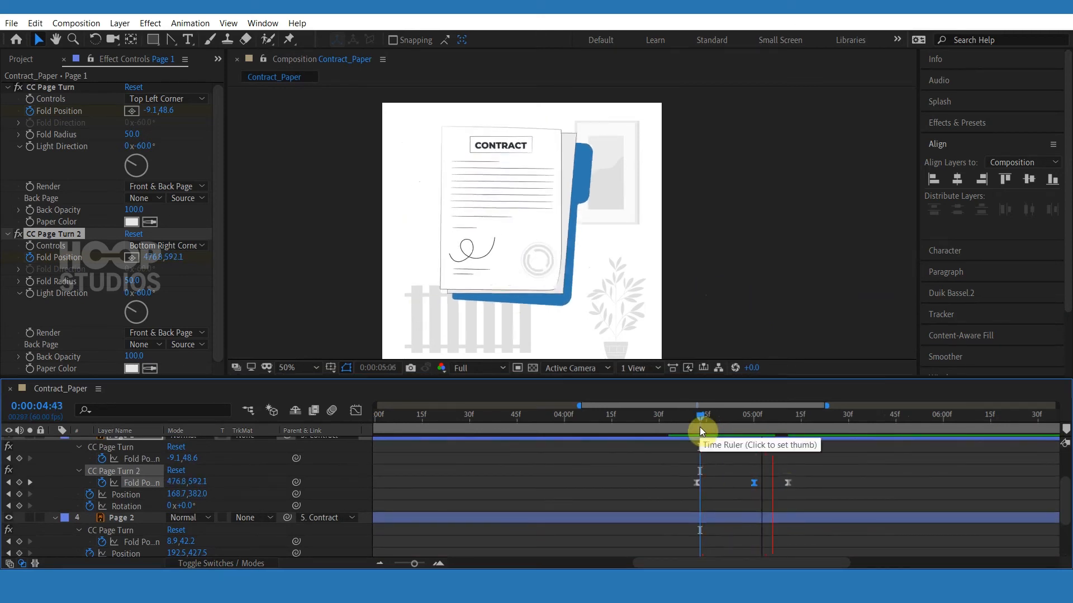
left_click(754, 483)
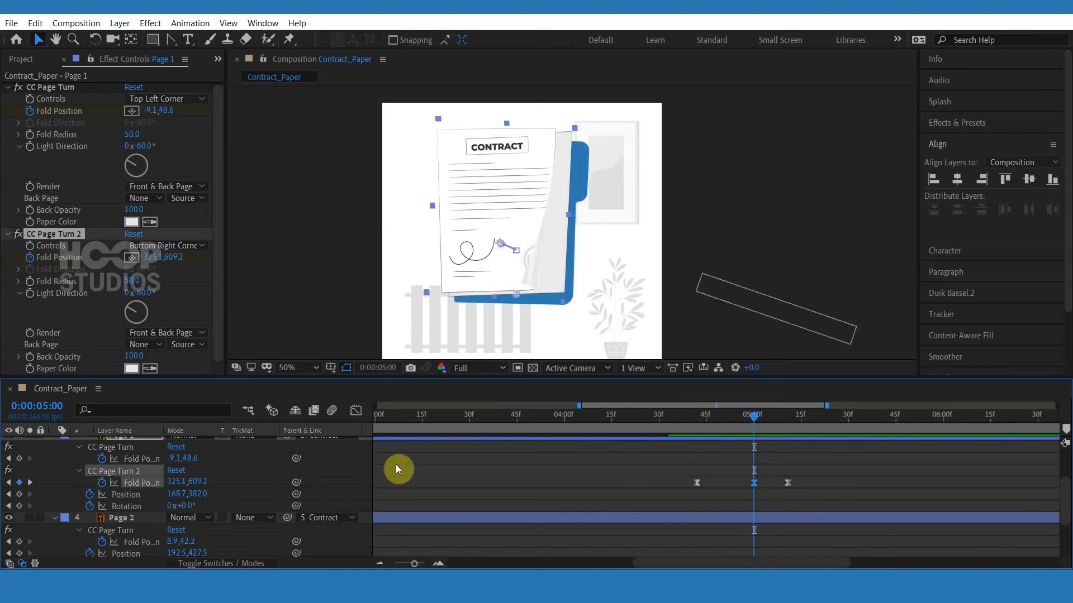
Adjust the Fold Position speed curve in the Graph Editor and preview the result.
left_click(355, 410)
left_click_drag(744, 529, 734, 528)
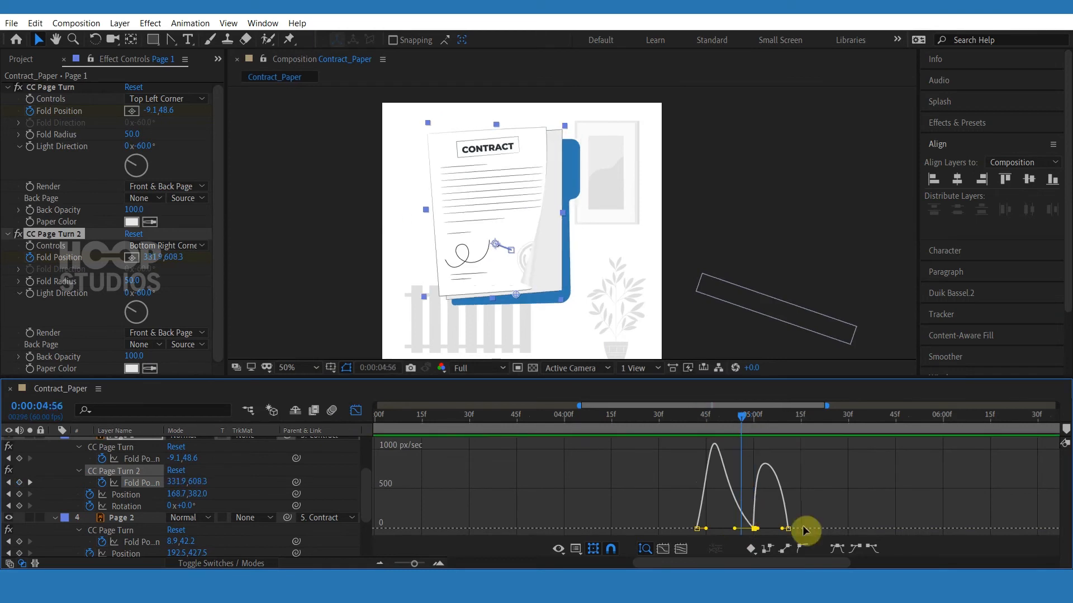
left_click(361, 413)
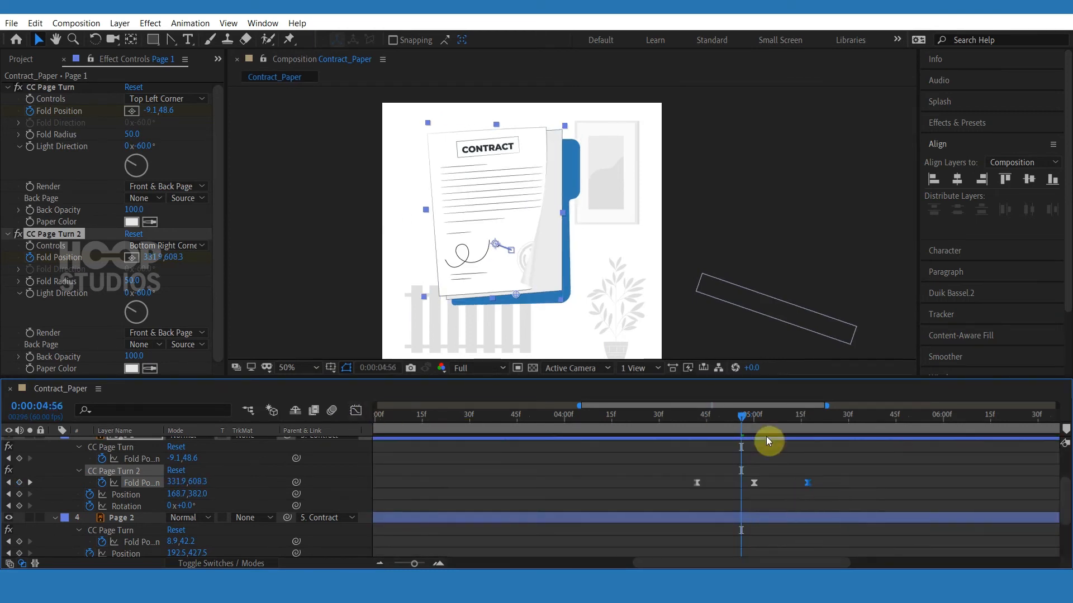
left_click(700, 421)
left_click_drag(699, 421, 697, 421)
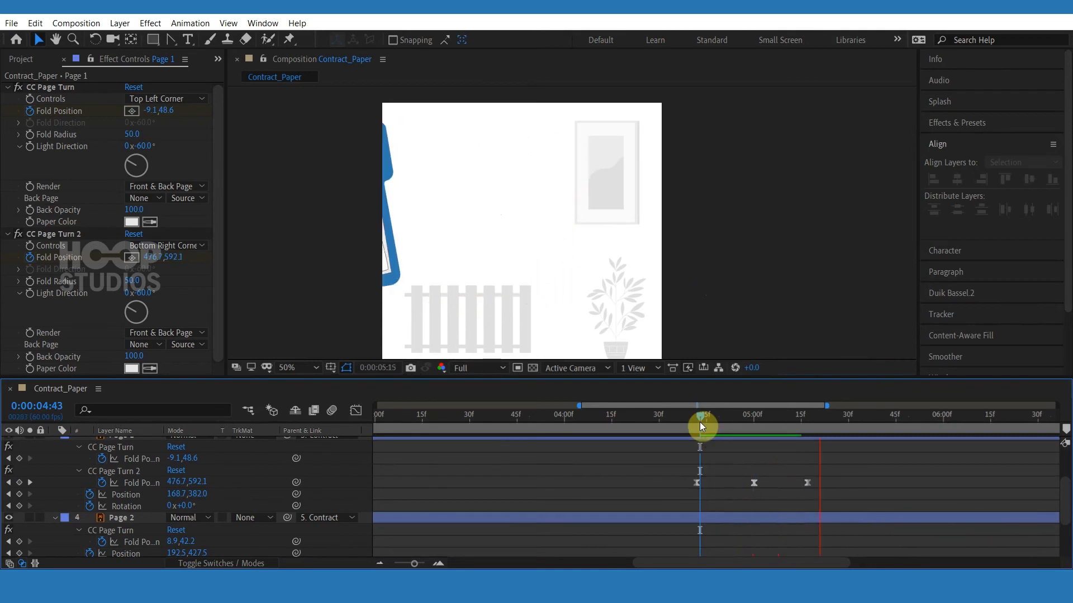
Select Page 2 and duplicate its CC Page Turn effect.
left_click(706, 516)
scroll(705, 503, "down", 3)
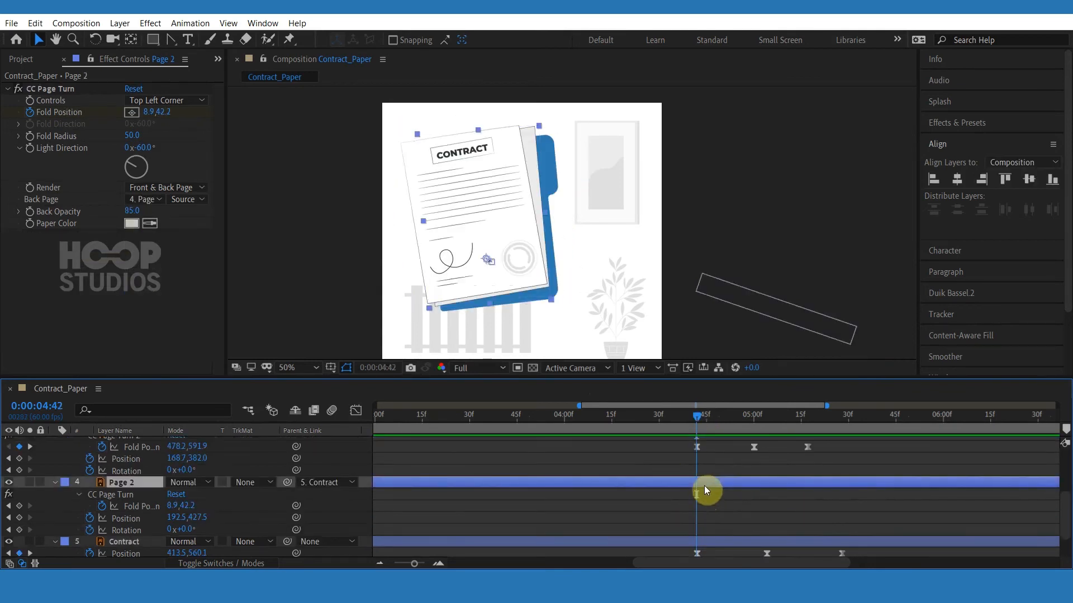
left_click(69, 90)
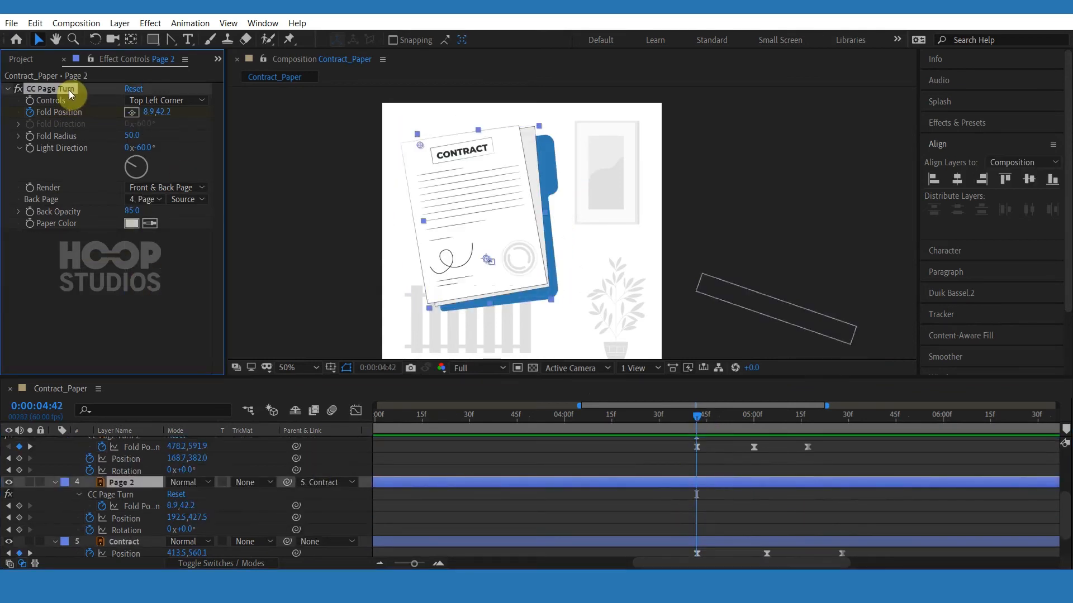
key("ctrl+d")
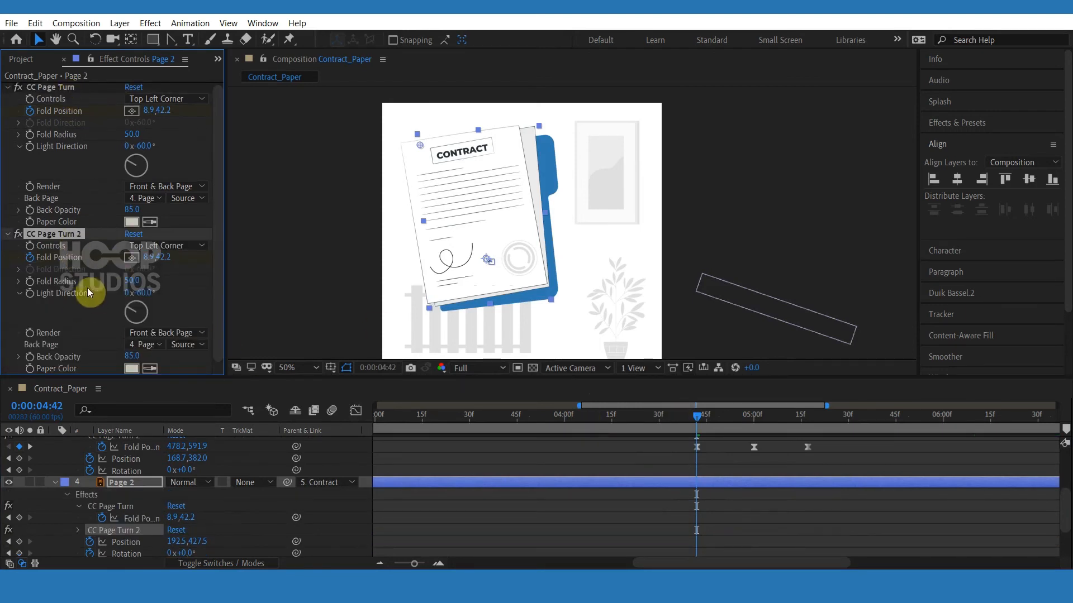
Switch Page 2's CC Page Turn 2 controls to Bottom Right Corner and drag its fold to about 352.7,629.7.
left_click(171, 245)
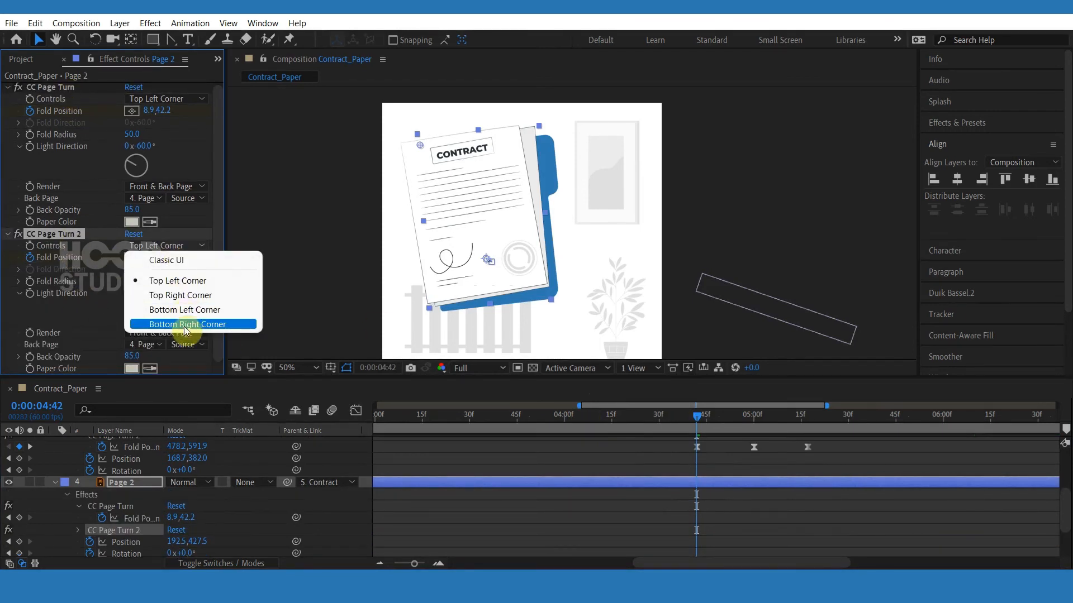
left_click(186, 325)
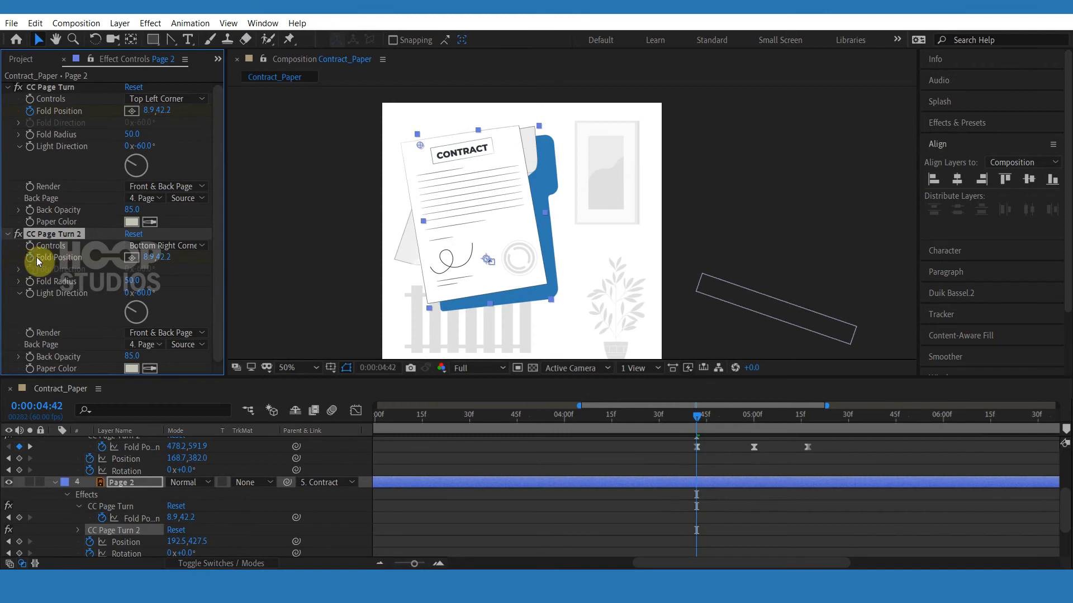
scroll(713, 469, "down", 5)
scroll(712, 470, "up", 3)
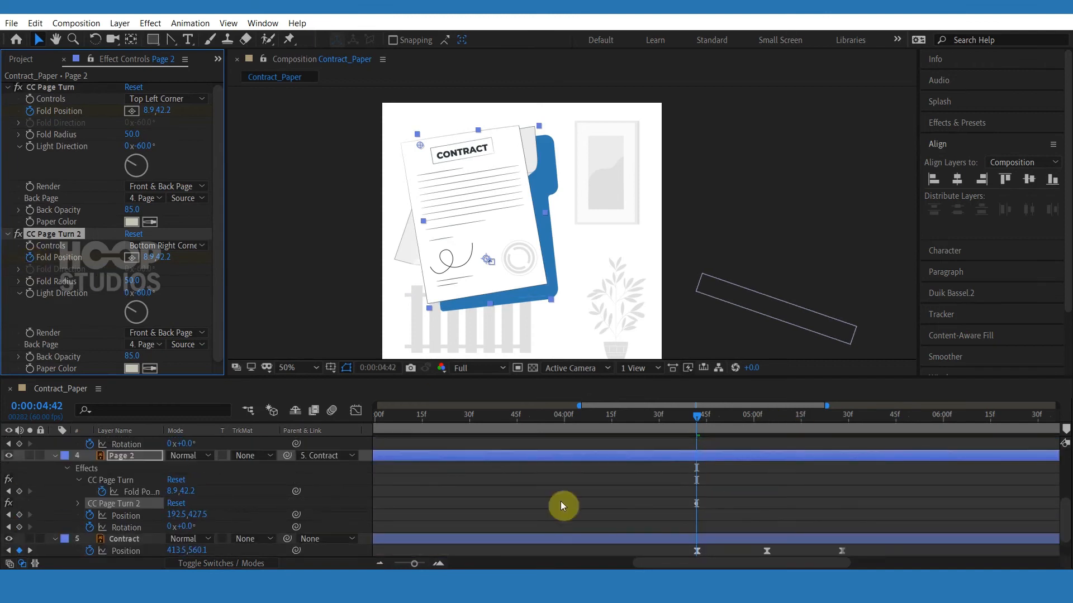
key("u")
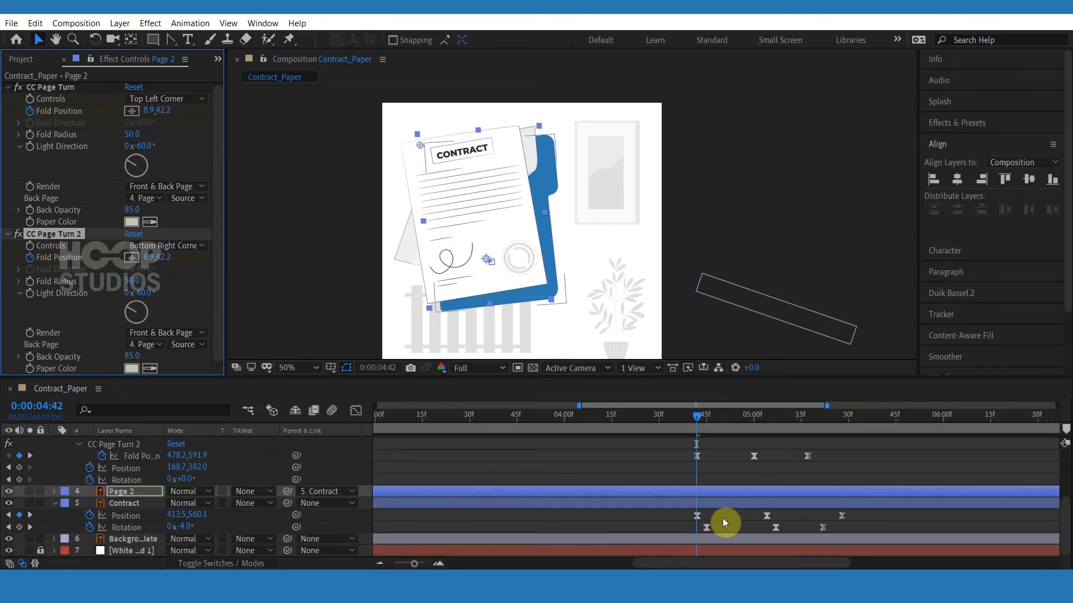
key("u")
scroll(724, 521, "down", 1)
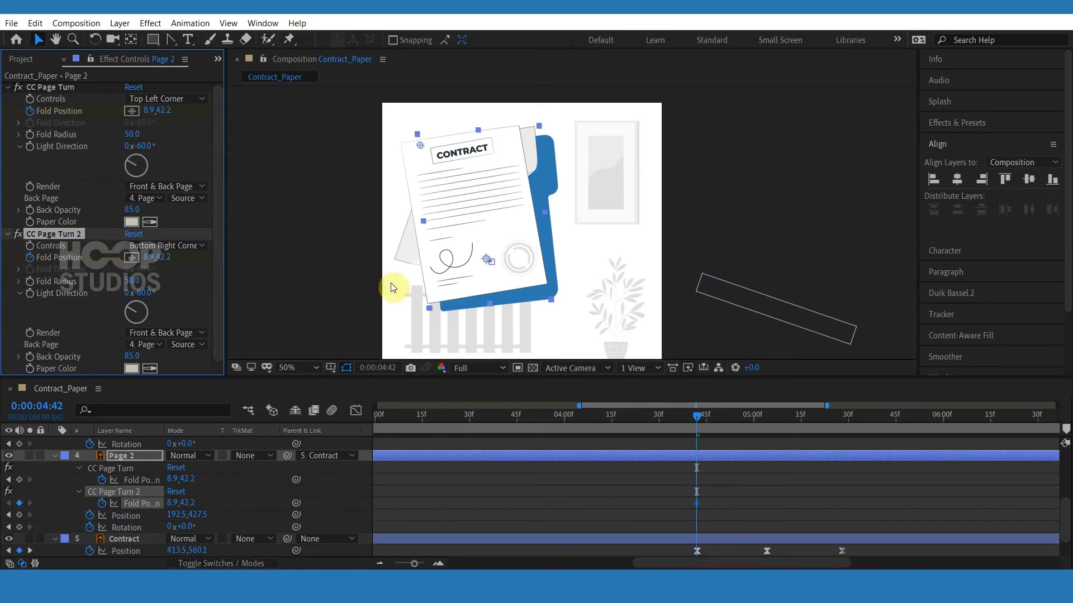
left_click_drag(420, 145, 514, 237)
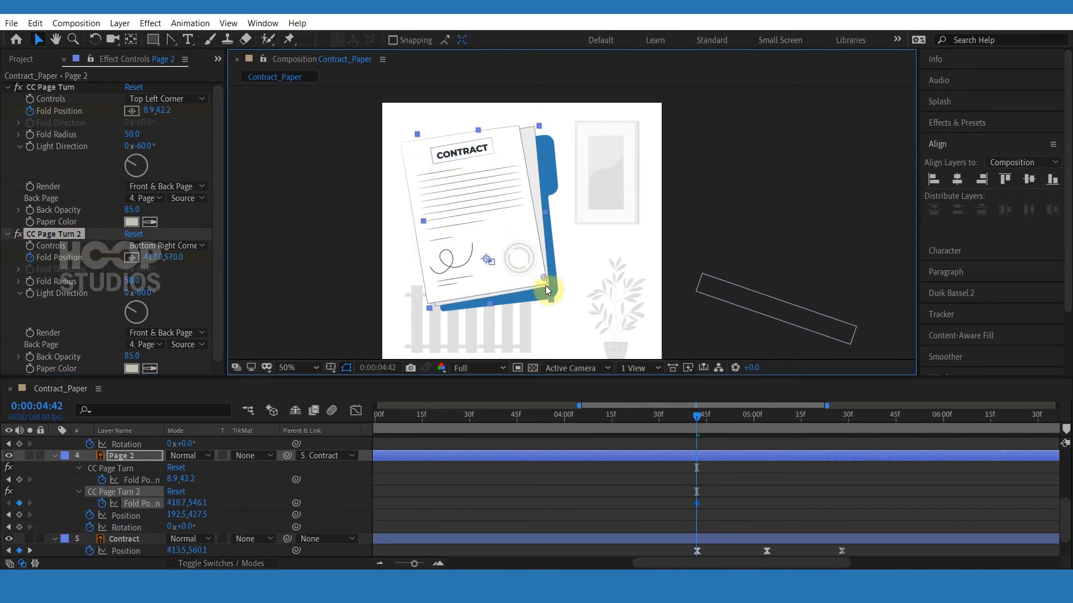
left_click_drag(531, 299, 527, 302)
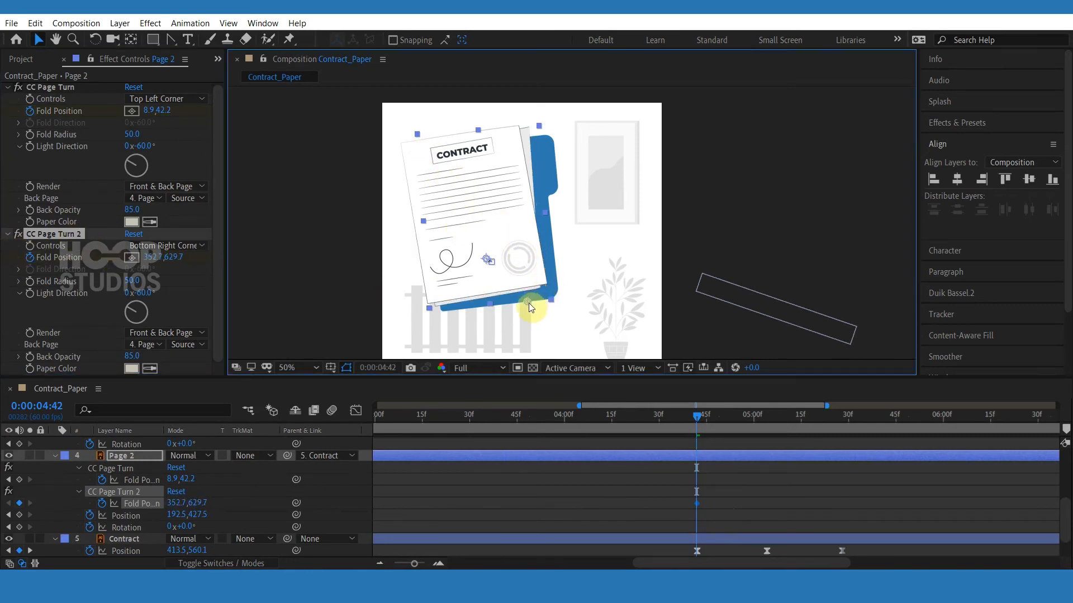
Hide Page 1 and adjust Page 2's bottom-right fold to about 384.9,599.8.
scroll(699, 477, "up", 2)
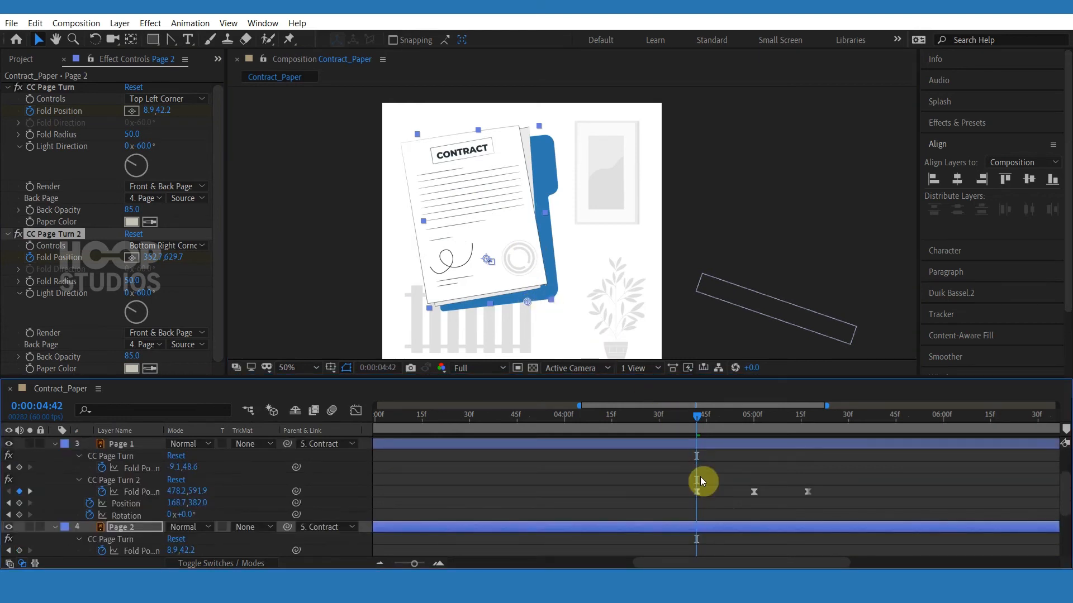
scroll(706, 478, "up", 1)
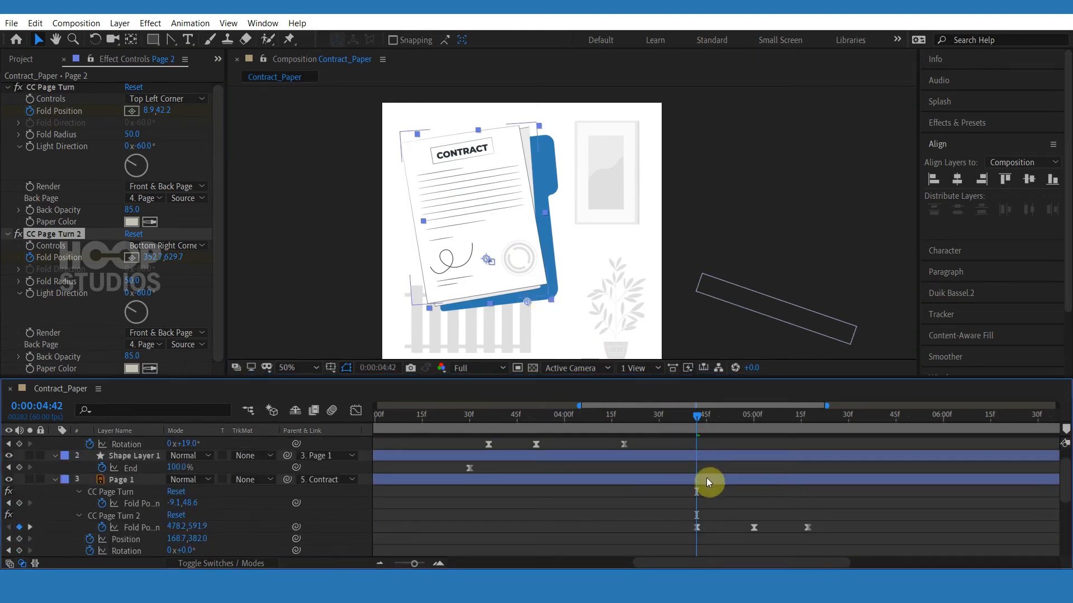
left_click(9, 480)
scroll(694, 502, "down", 3)
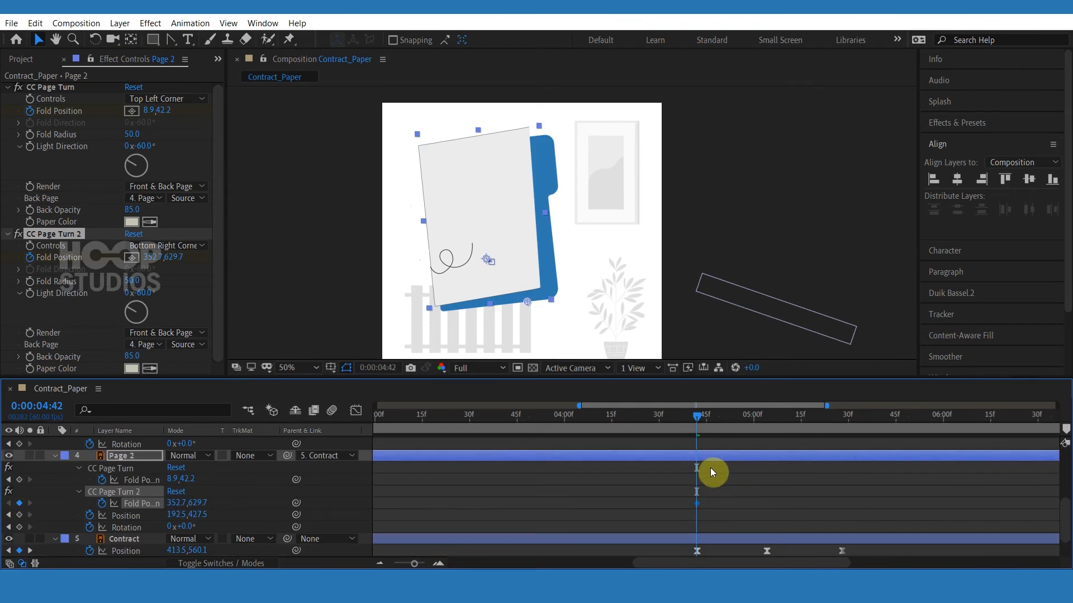
mouse_move(527, 301)
left_mouse_down()
mouse_move(515, 297)
mouse_move(538, 292)
mouse_move(586, 333)
mouse_move(542, 314)
mouse_move(536, 292)
left_mouse_up()
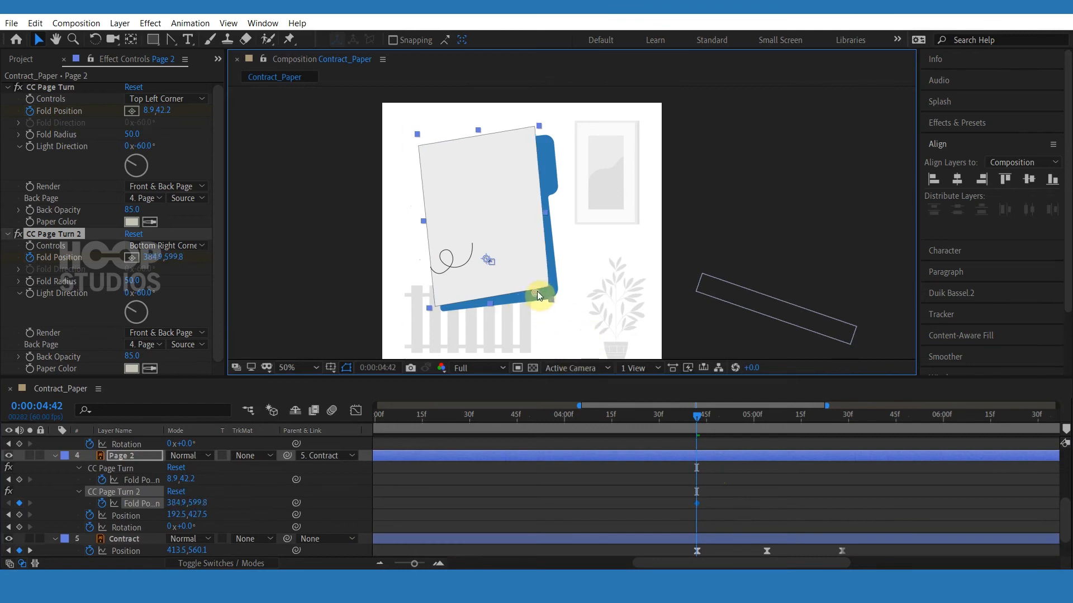
At 0:00:05:00, drag Page 2's bottom-right fold to about 336.2,621.2.
scroll(733, 448, "up", 3)
left_click(751, 427)
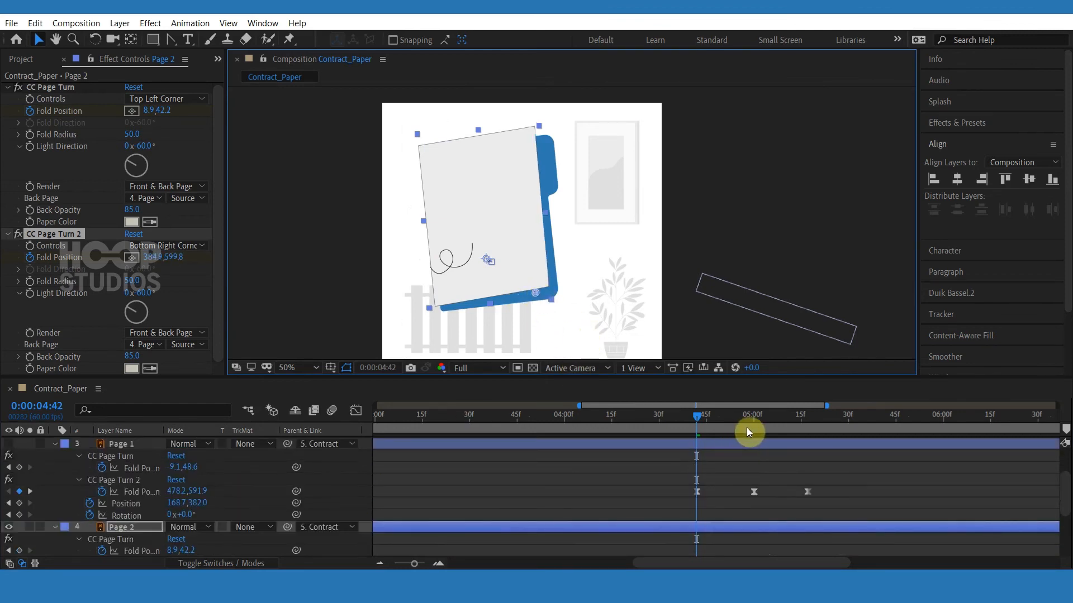
left_click_drag(554, 301, 535, 303)
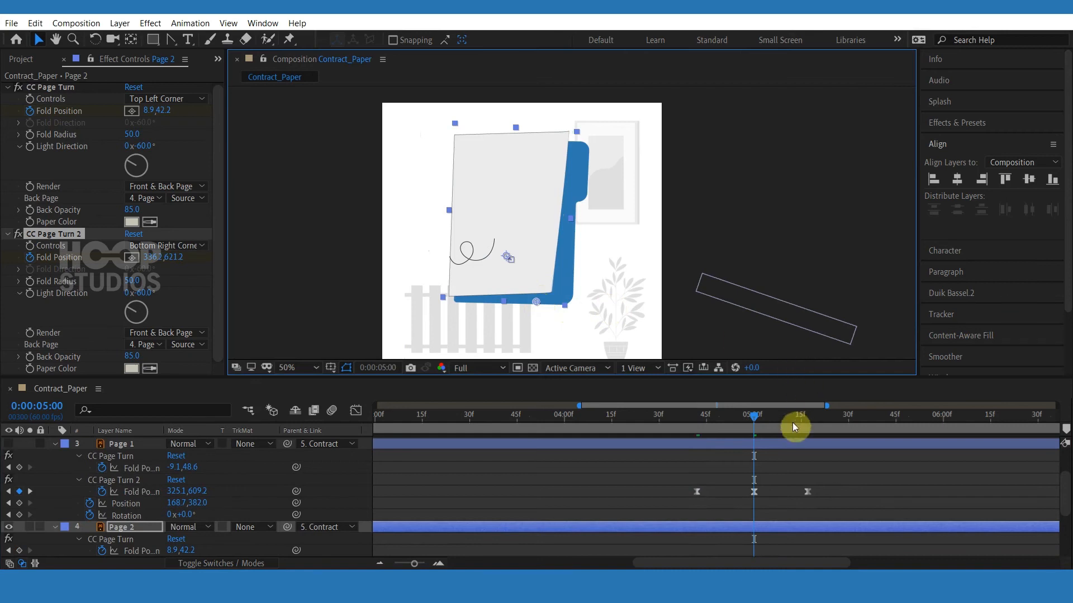
At 0:00:05:17, drag Page 2's bottom-right fold to about 412.2,617.7.
left_click(806, 420)
scroll(809, 460, "down", 3)
left_click(696, 504)
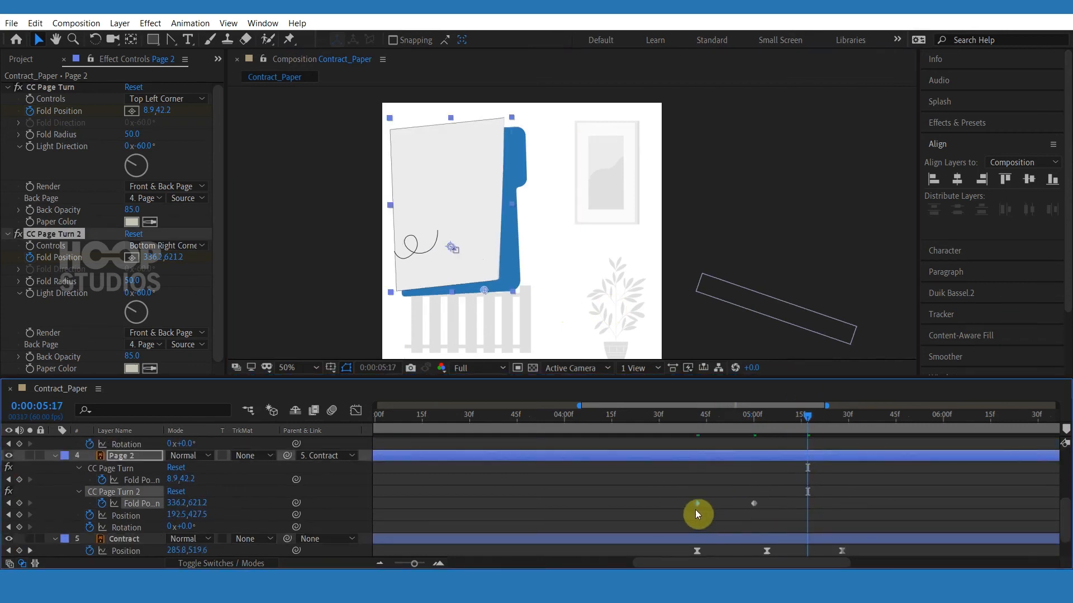
left_click_drag(487, 292, 503, 290)
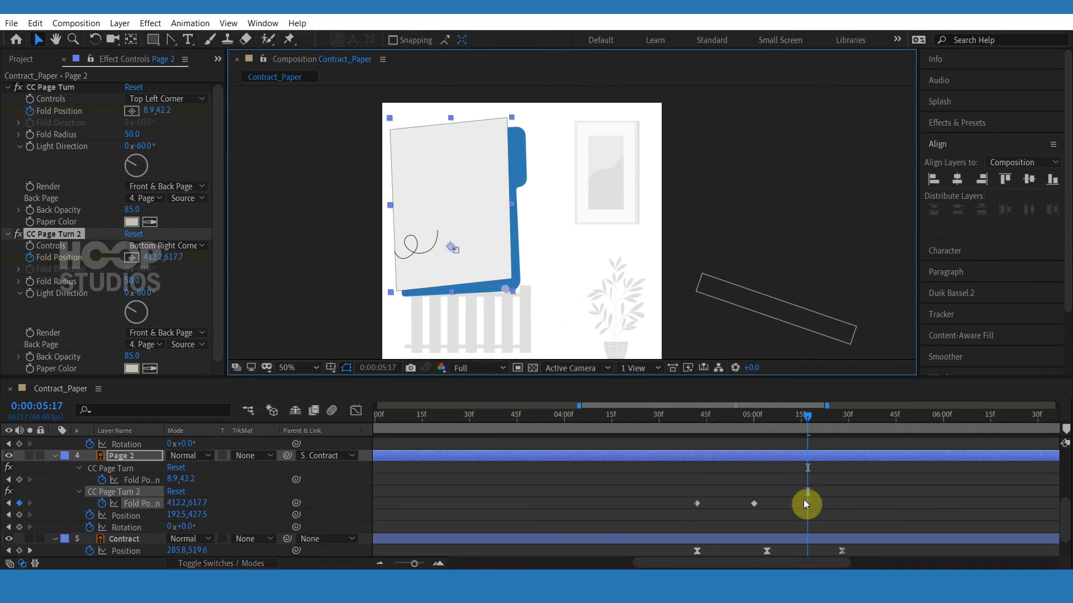
Select Page 2's three CC Page Turn 2 Fold Position keyframes and apply easing to them.
left_click_drag(804, 500, 692, 503)
right_click(693, 501)
left_click(703, 492)
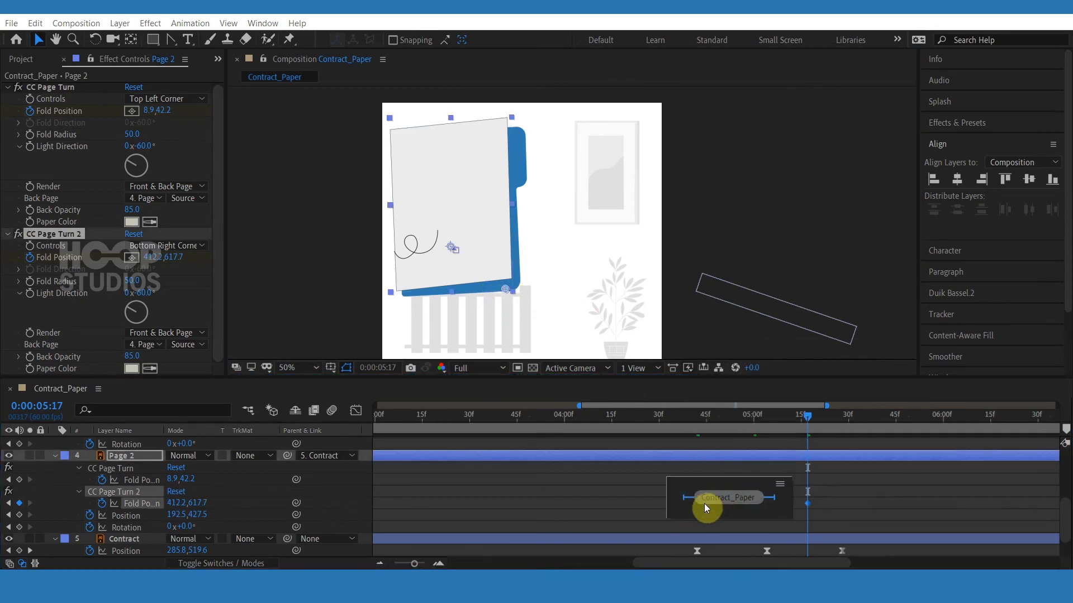
left_click(804, 506)
right_click(697, 503)
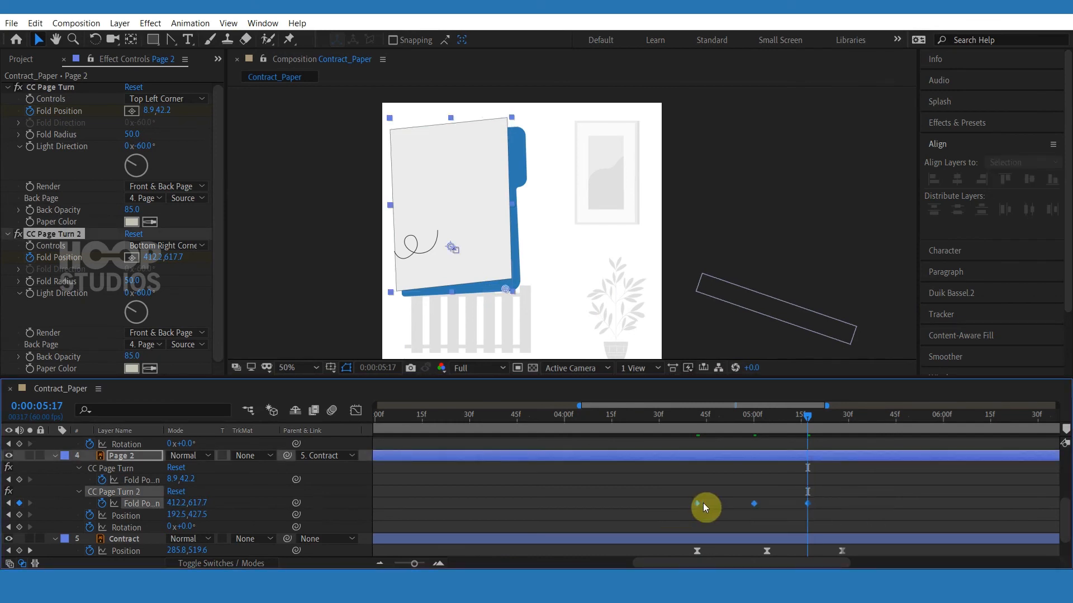
mouse_move(724, 495)
left_click(513, 408)
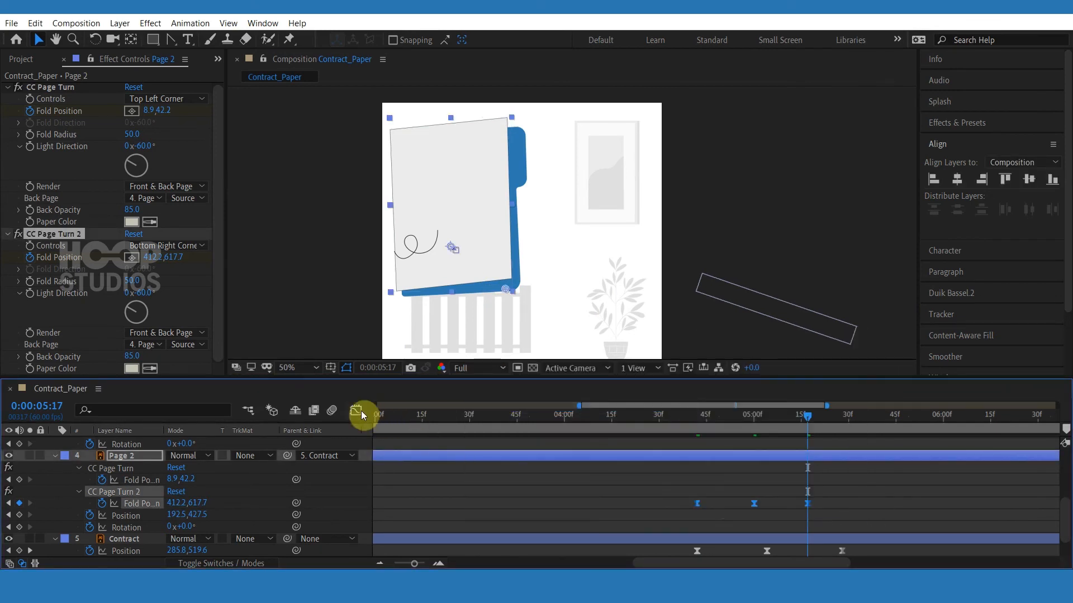
Shape Page 2's fold speed curve in the Graph Editor and preview the curl.
left_click(356, 410)
left_click_drag(745, 524, 737, 524)
left_click(686, 424)
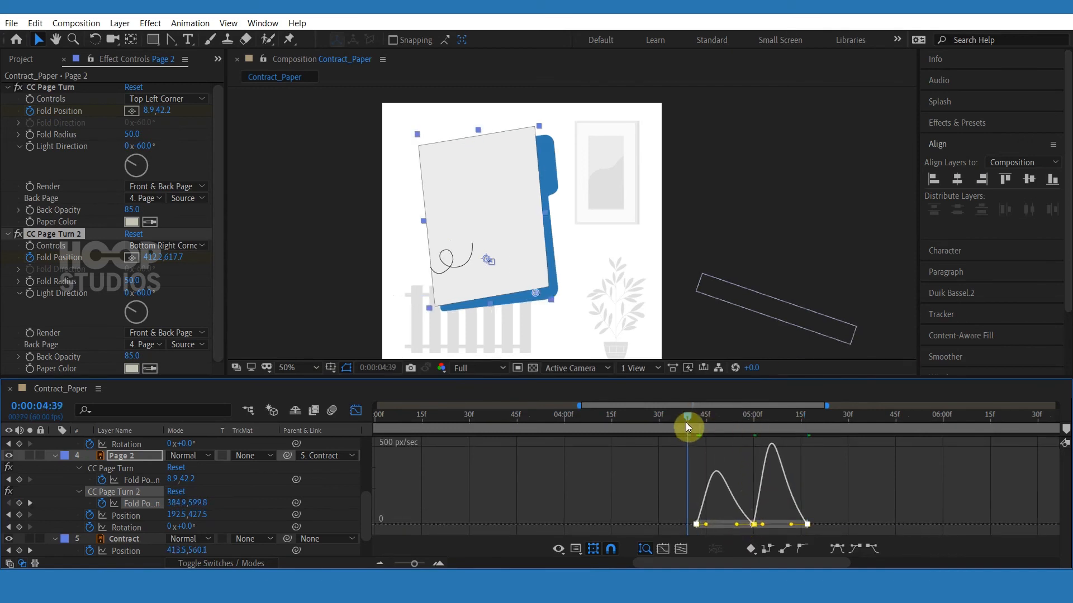
key("space")
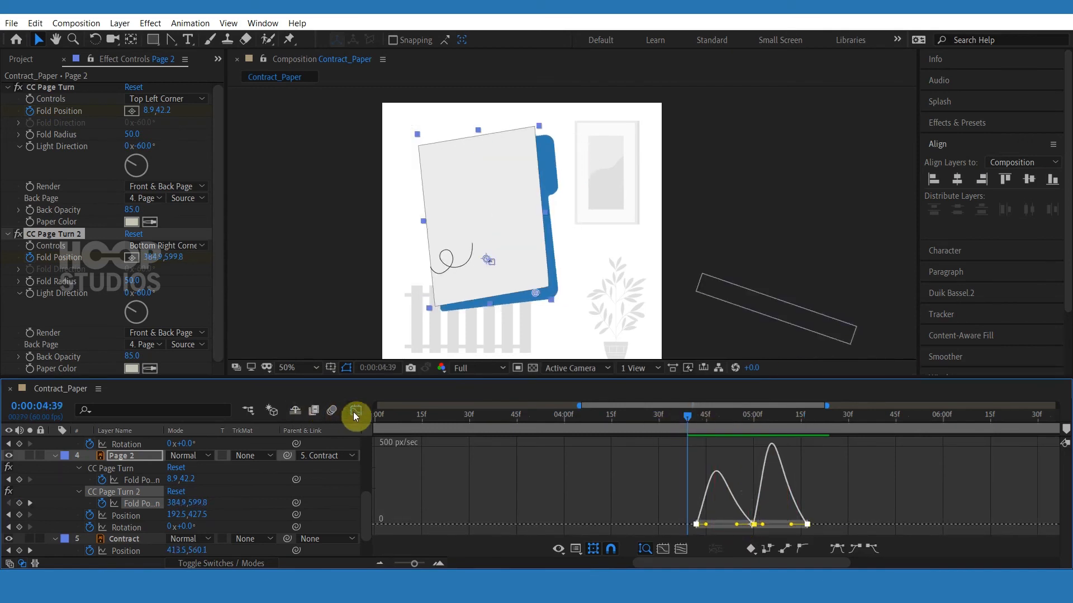
left_click(356, 410)
Offset Page 2's CC Page Turn 2 fold keyframes a few frames later than Page 1's.
scroll(812, 499, "up", 2)
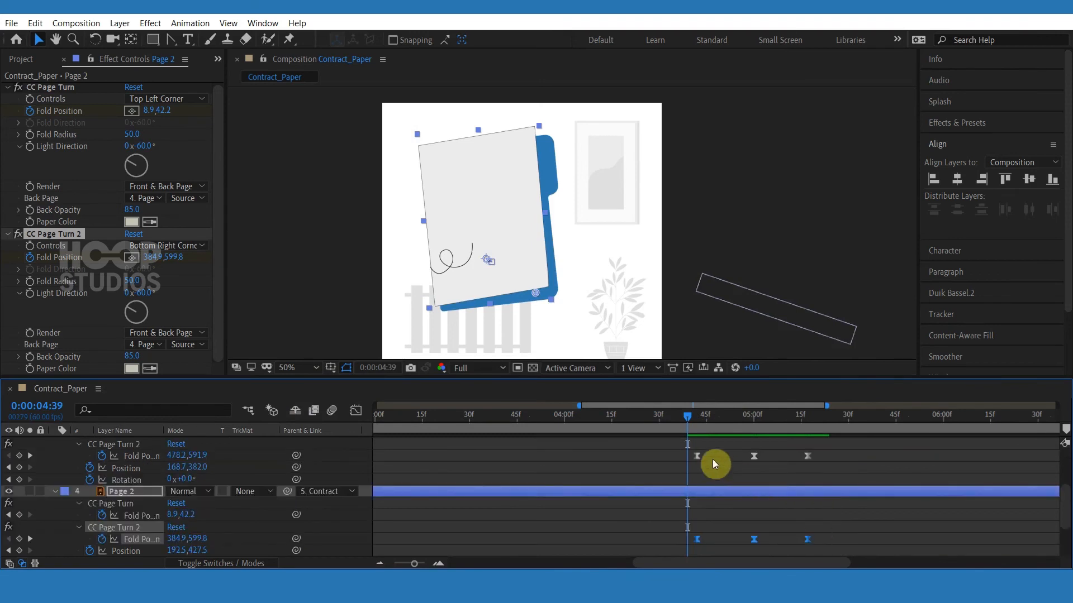
left_click_drag(826, 459, 673, 465)
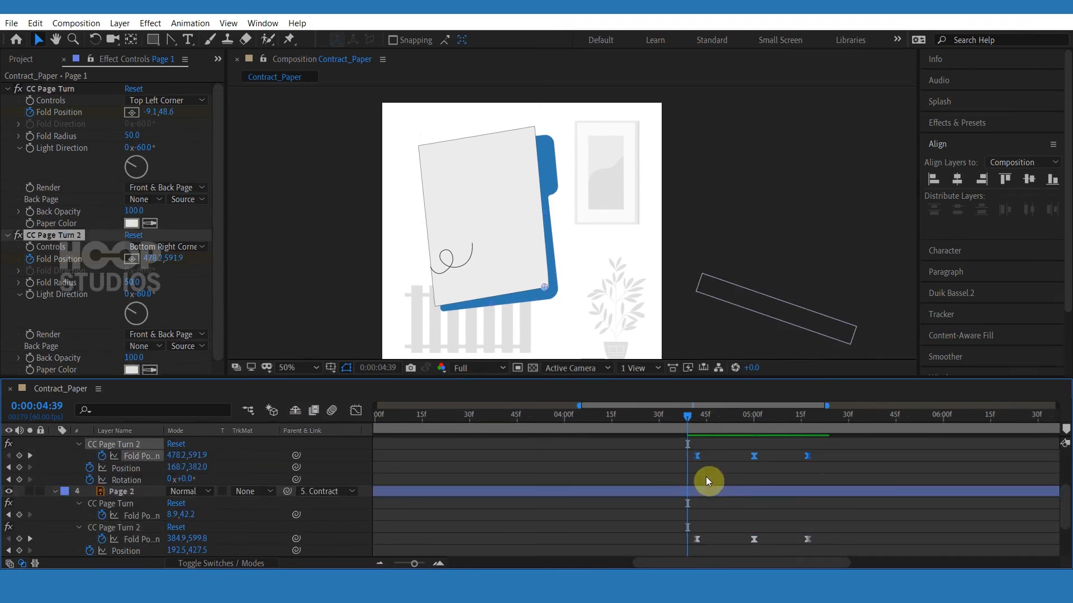
left_click_drag(815, 540, 703, 540)
left_click(663, 537)
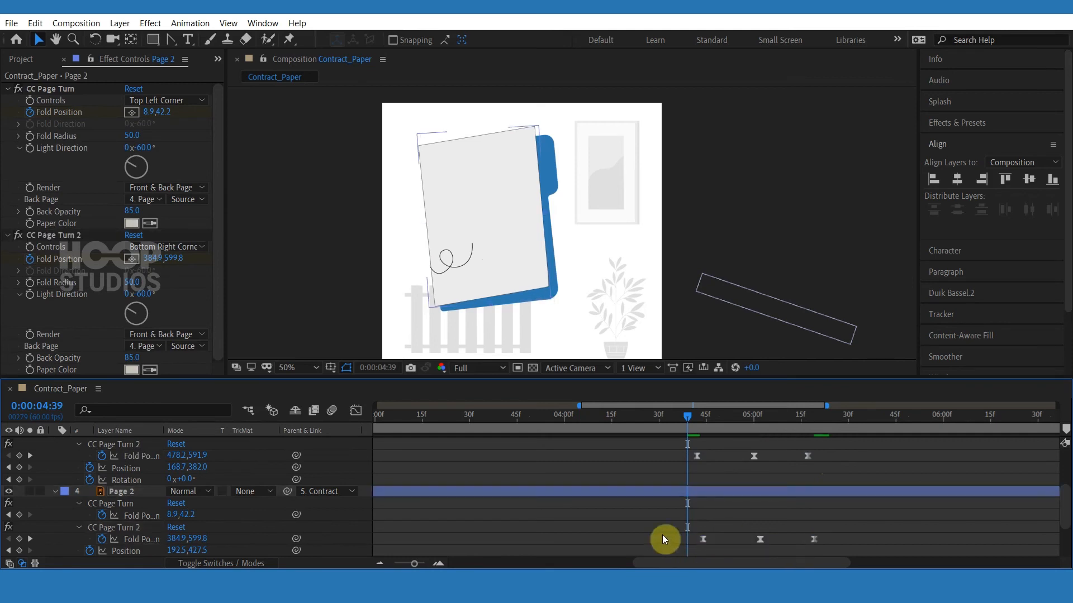
Preview both pages' bottom-right curls from about 0:00:04:39.
scroll(11, 503, "up", 2)
key("space")
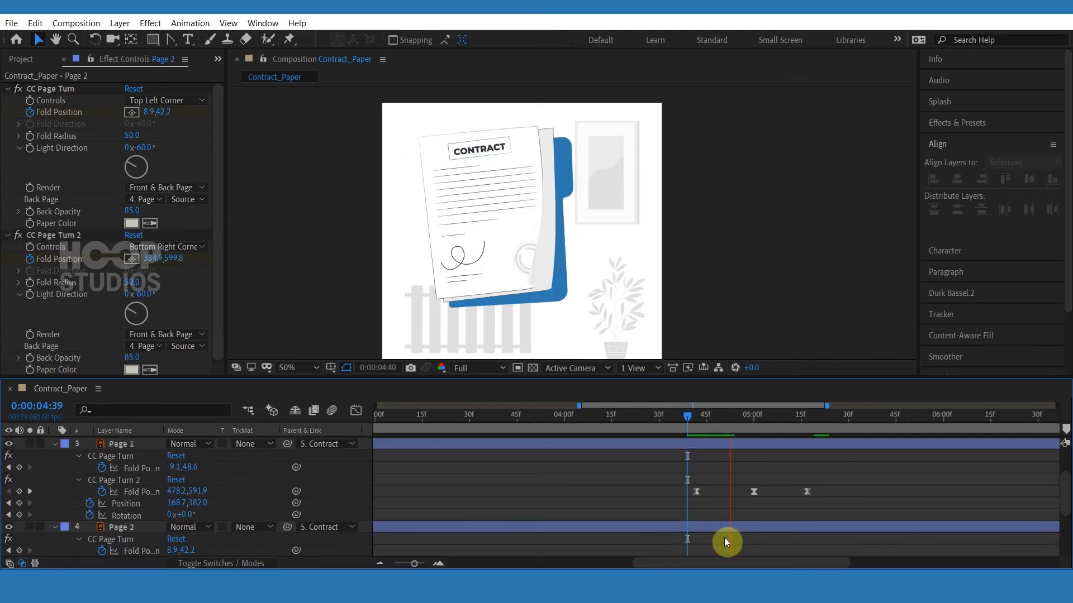
left_click(690, 427)
key("space")
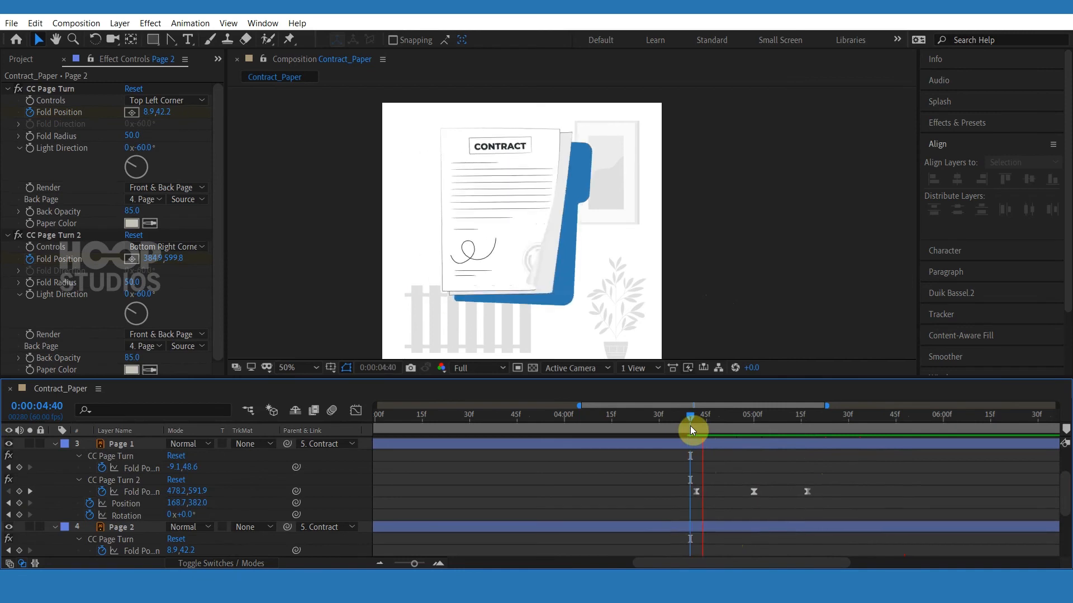
Select the final fold keyframes of both pages and move them a few frames later.
left_click_drag(691, 426, 779, 424)
scroll(829, 462, "down", 1)
left_click_drag(834, 451, 790, 548)
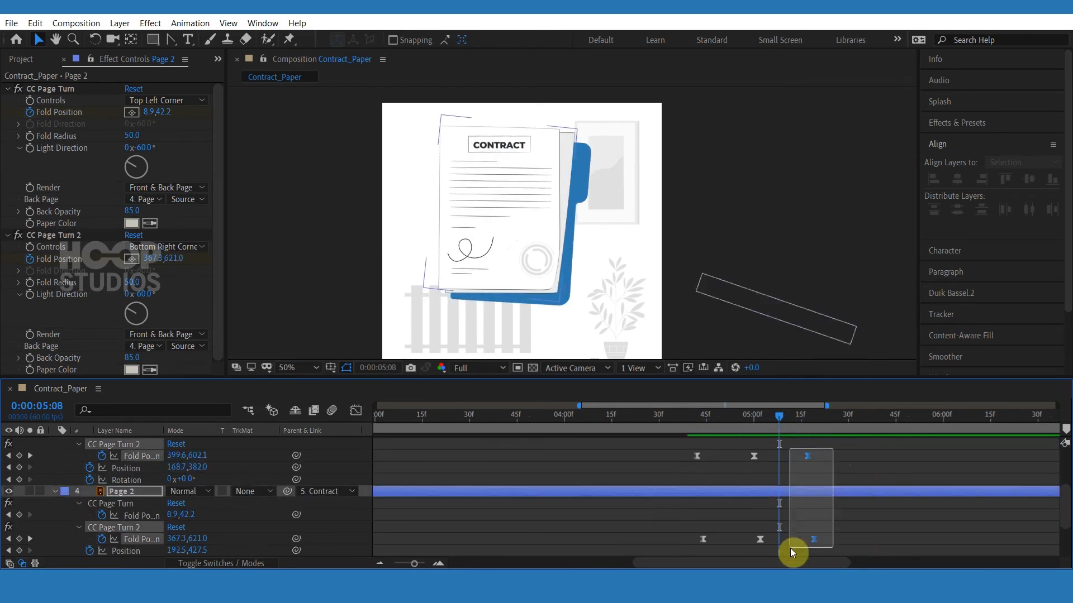
left_click_drag(809, 457, 819, 458)
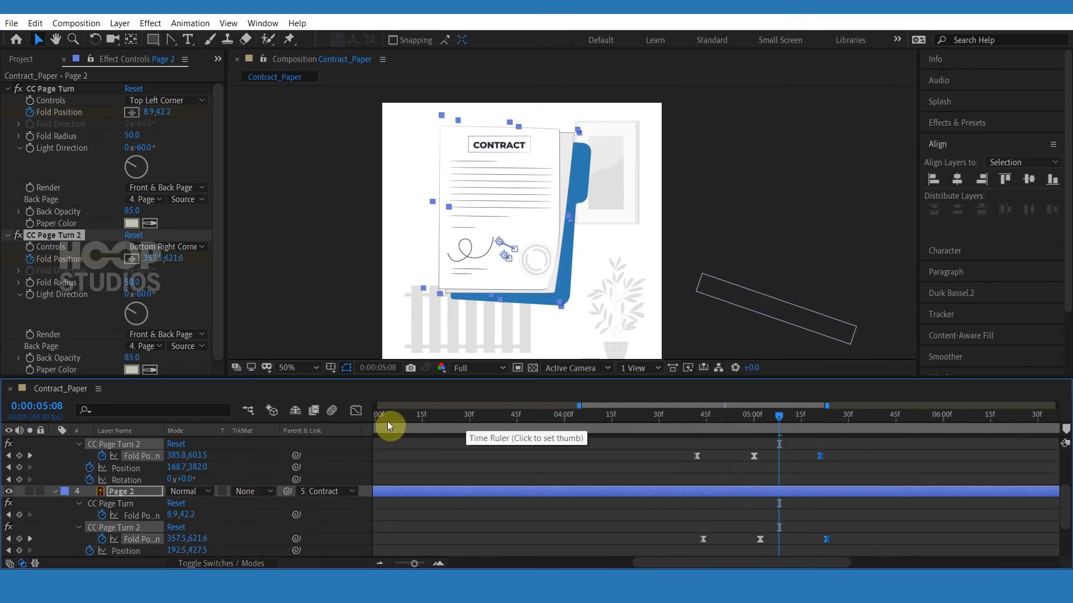
Adjust the speed curve of the final fold keyframes in the Graph Editor.
left_click(356, 410)
left_click_drag(791, 527, 774, 523)
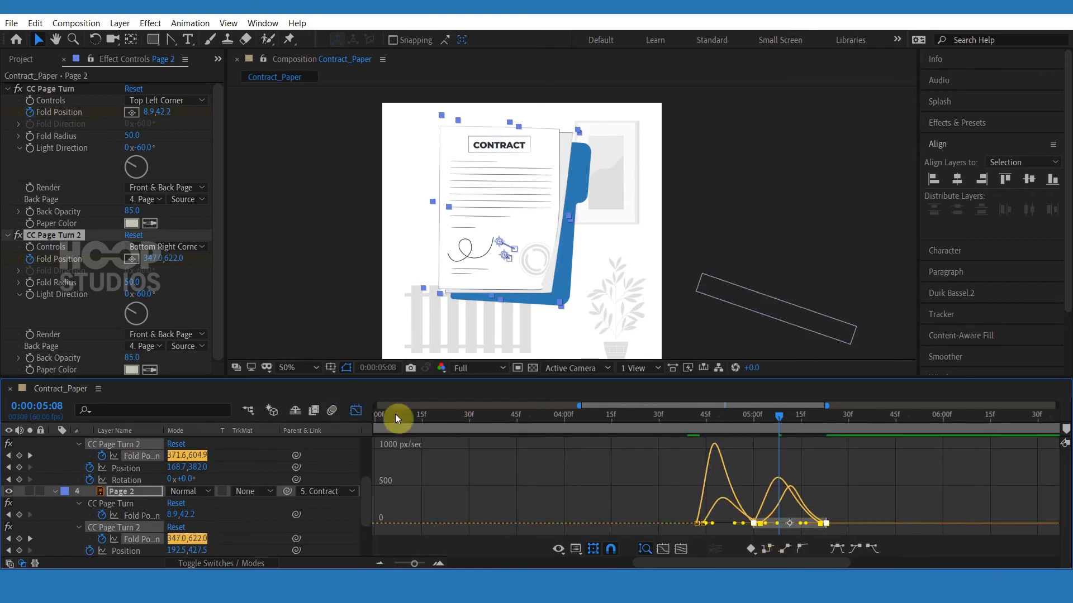
left_click(356, 411)
left_click(773, 441)
mouse_move(777, 417)
left_mouse_down()
mouse_move(658, 421)
mouse_move(785, 422)
left_mouse_up()
scroll(782, 452, "up", 2)
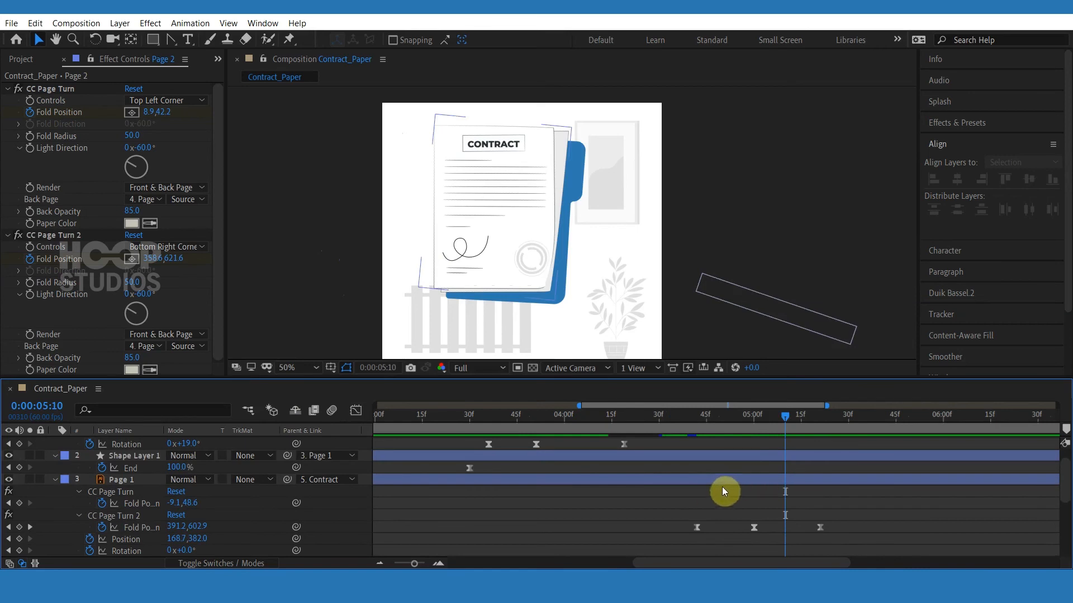
Add a Fold Position keyframe to Page 1's first CC Page Turn at 0:00:05:10.
left_click(589, 479)
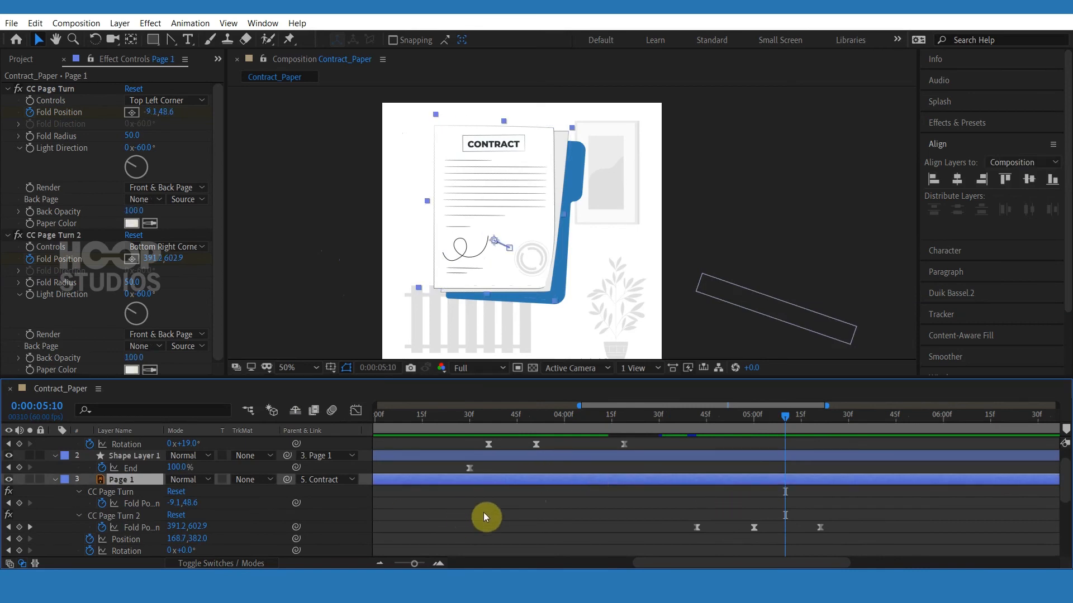
key("minus")
mouse_move(783, 419)
left_mouse_down()
mouse_move(769, 420)
mouse_move(785, 421)
left_mouse_up()
left_click(21, 505)
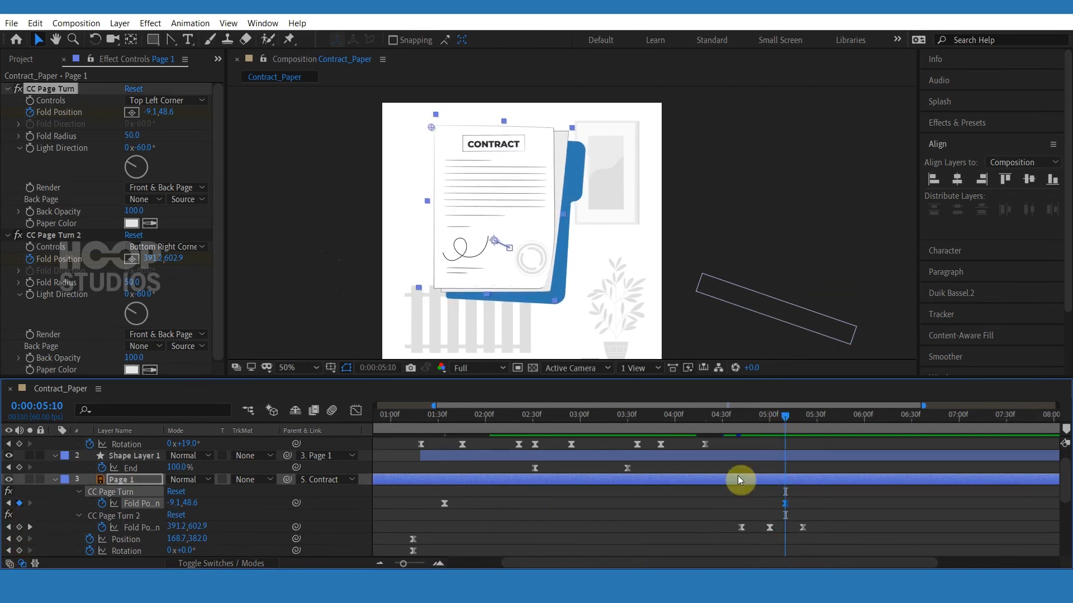
At 0:00:05:22, drag Page 1's top-left fold to about 79.8,63.1.
left_click(803, 423)
left_click_drag(802, 424, 806, 424)
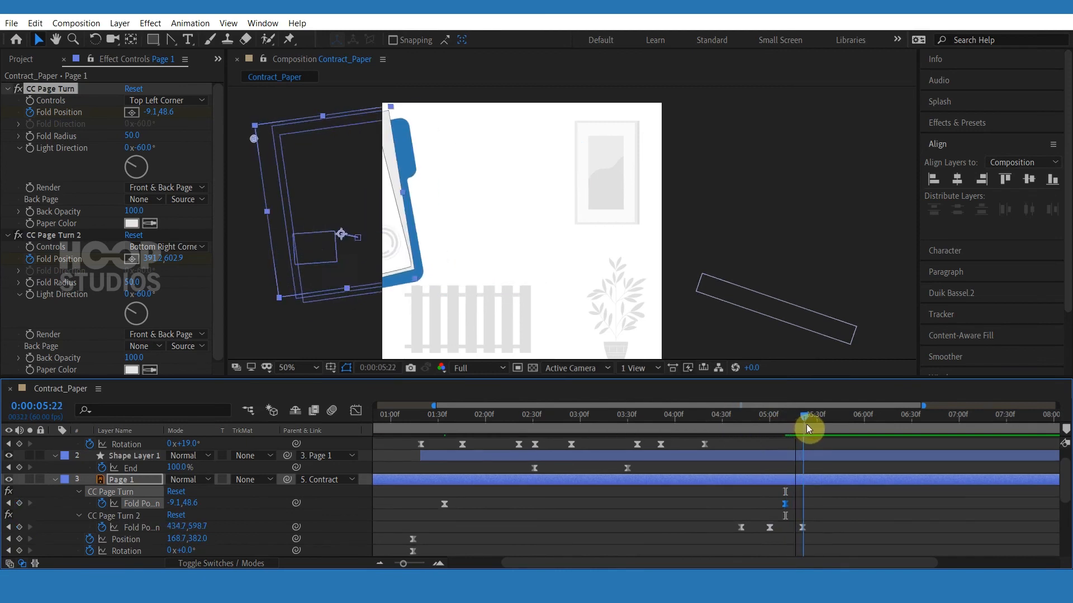
left_click_drag(433, 235, 510, 270)
left_click_drag(313, 180, 334, 179)
Retime Page 1's new fold keyframe to 0:00:05:13 and adjust its top-left curl there.
left_click(789, 426)
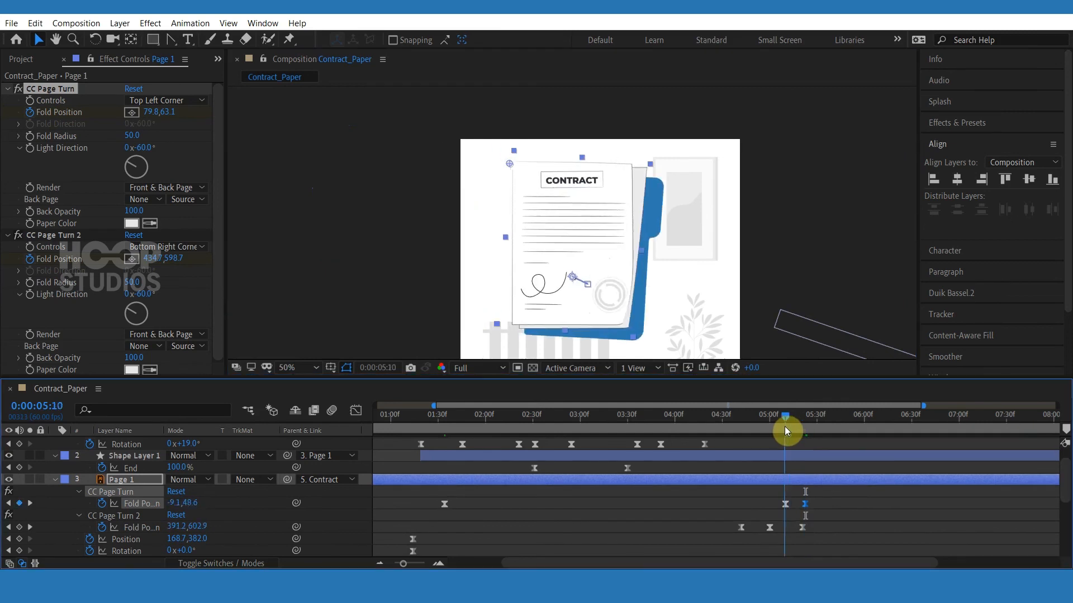
left_click_drag(785, 505, 790, 505)
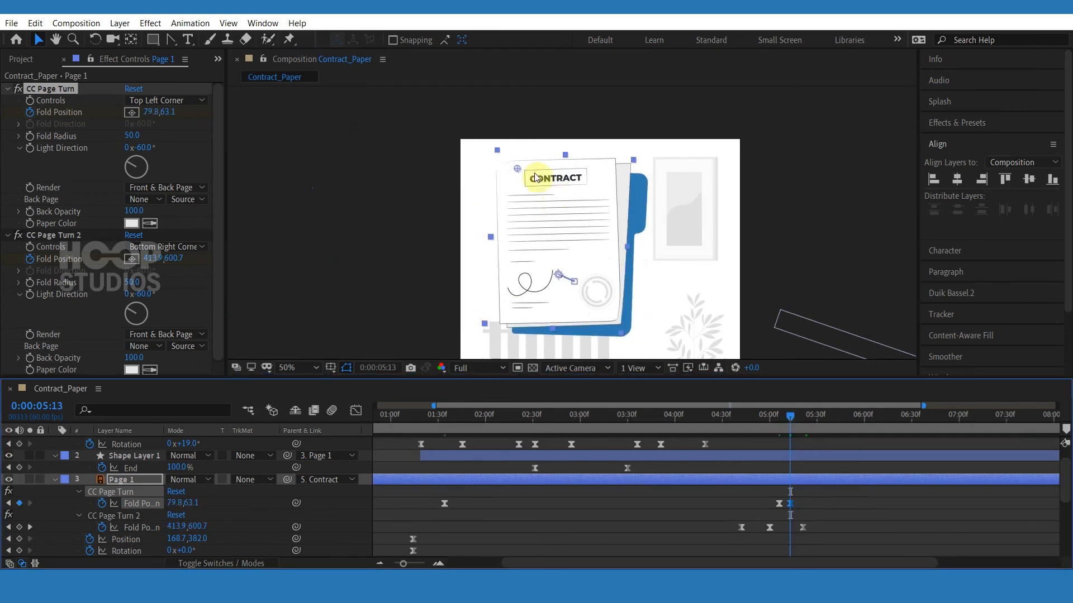
left_click_drag(517, 168, 564, 168)
left_click_drag(772, 415, 781, 414)
key("equal")
key("equal")
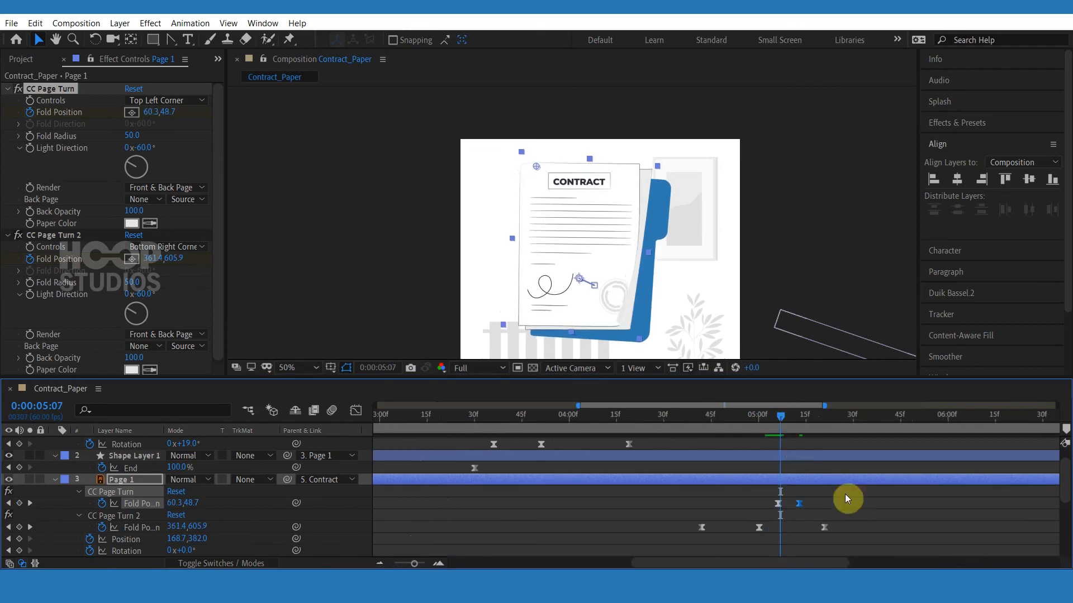
Shift Page 1's top-left fold keyframes later in time and preview the page curl.
left_click(844, 495)
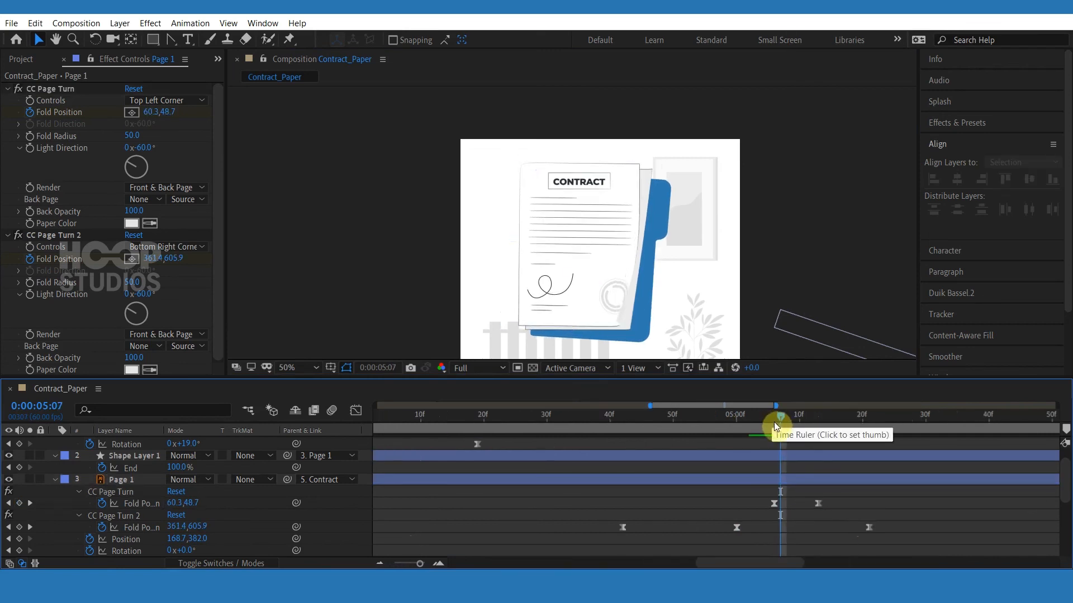
left_click_drag(774, 424, 834, 420)
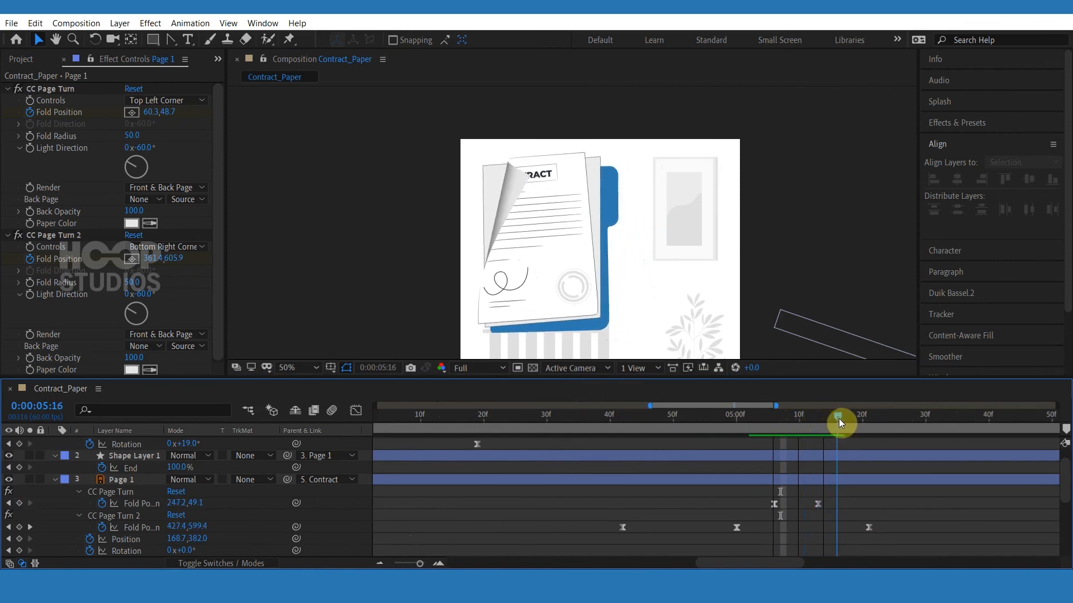
left_click_drag(817, 503, 843, 504)
left_click(750, 420)
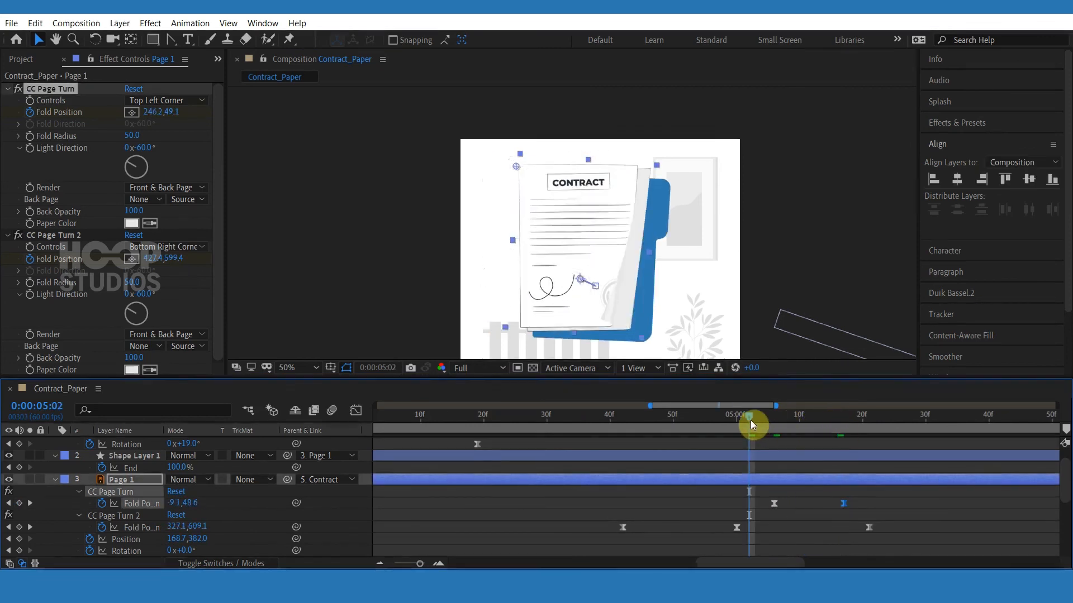
left_click_drag(750, 420, 806, 428)
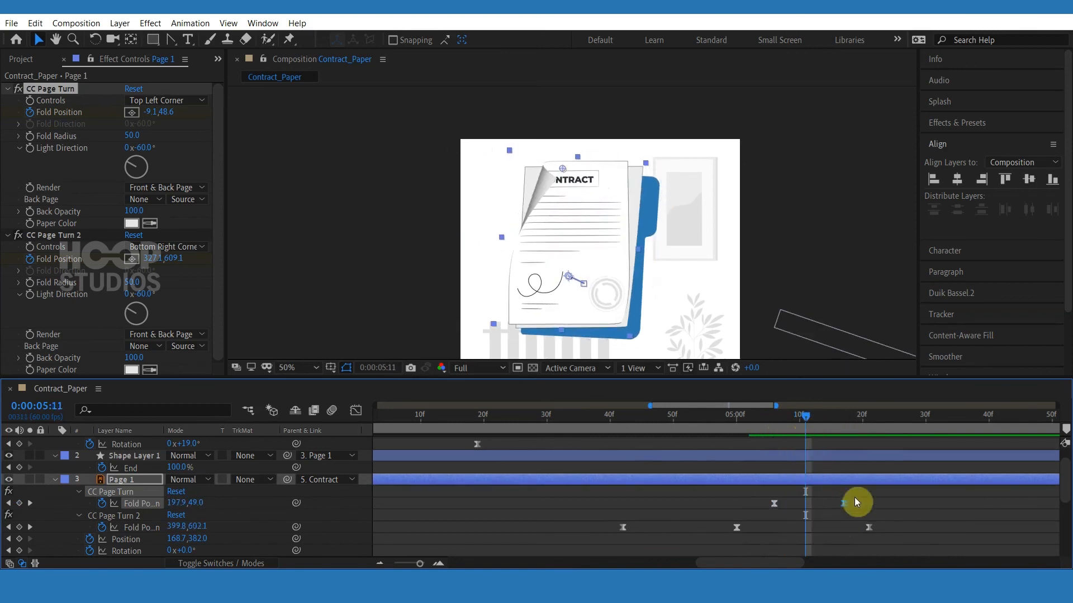
left_click_drag(854, 497, 806, 504)
left_click(833, 504)
key("space")
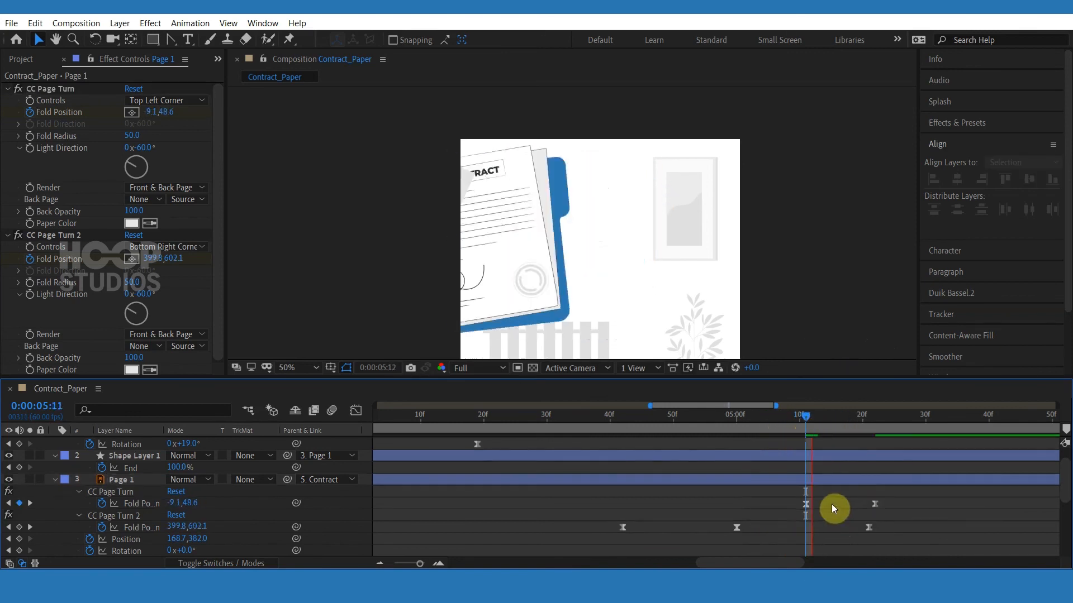
Retime Page 1's CC Page Turn 2 fold keyframe later and preview the animation.
left_click(750, 420)
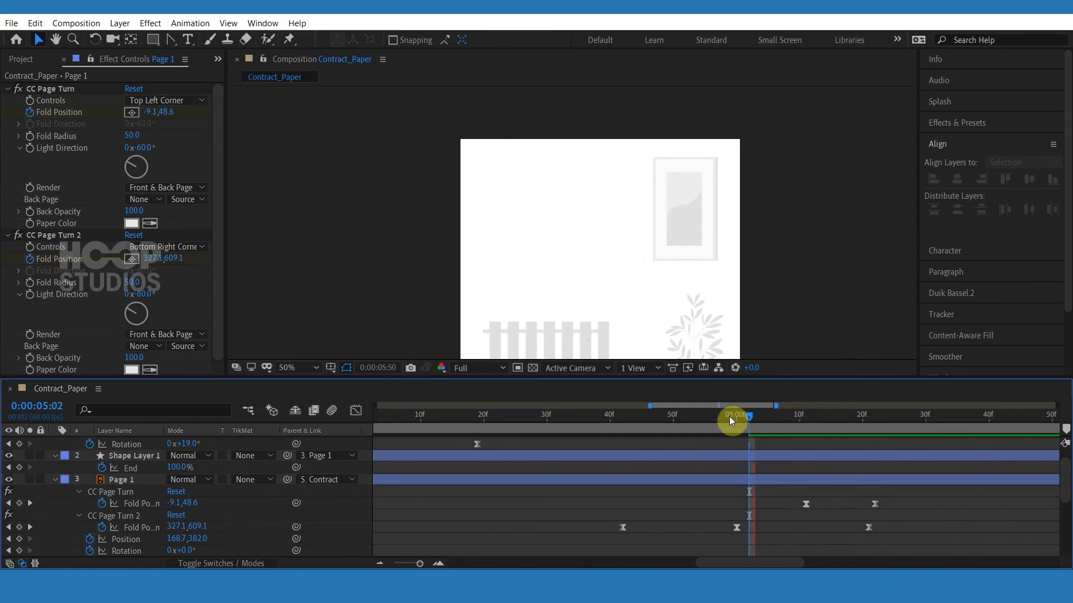
left_click(648, 420)
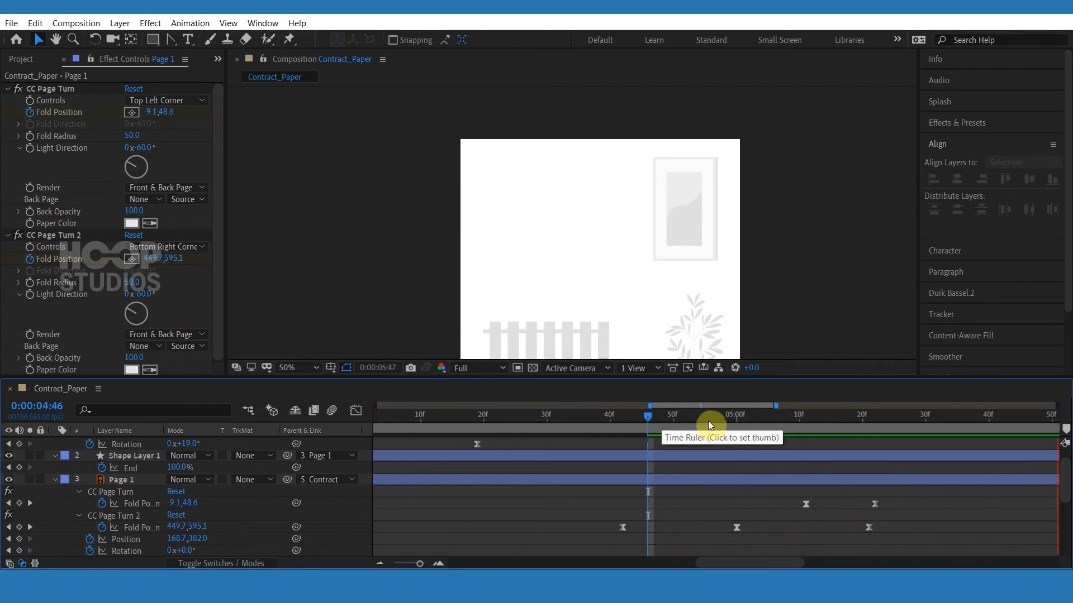
left_click(587, 422)
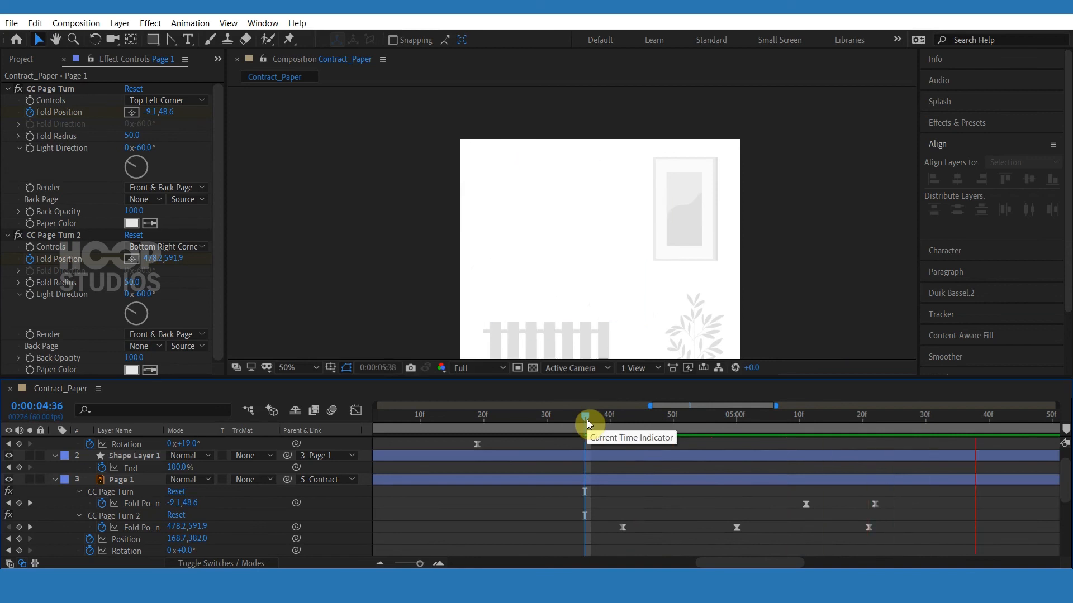
left_click_drag(586, 420, 445, 454)
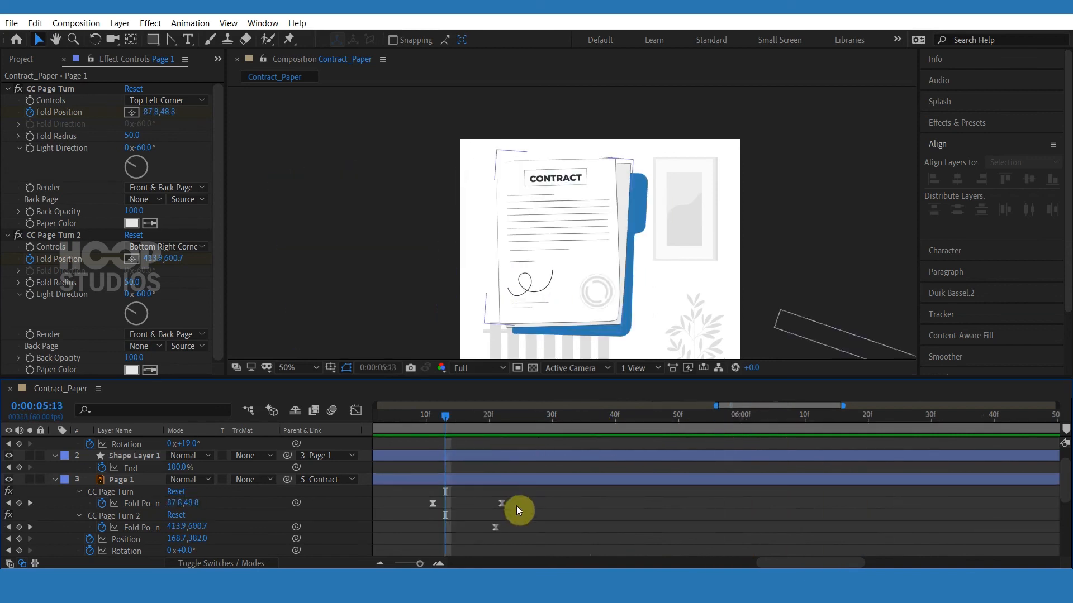
scroll(517, 508, "down", 4)
left_click(541, 517)
left_click(501, 528, "shift")
left_click_drag(501, 528, 551, 527)
scroll(539, 520, "up", 5)
left_click(395, 427)
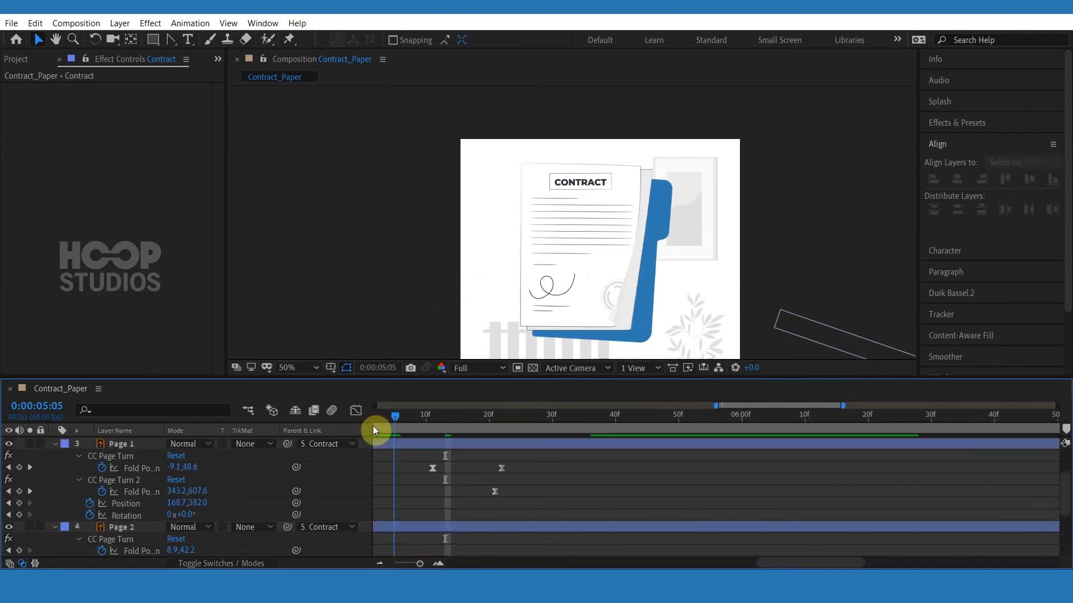
left_click_drag(373, 425, 411, 423)
key("space")
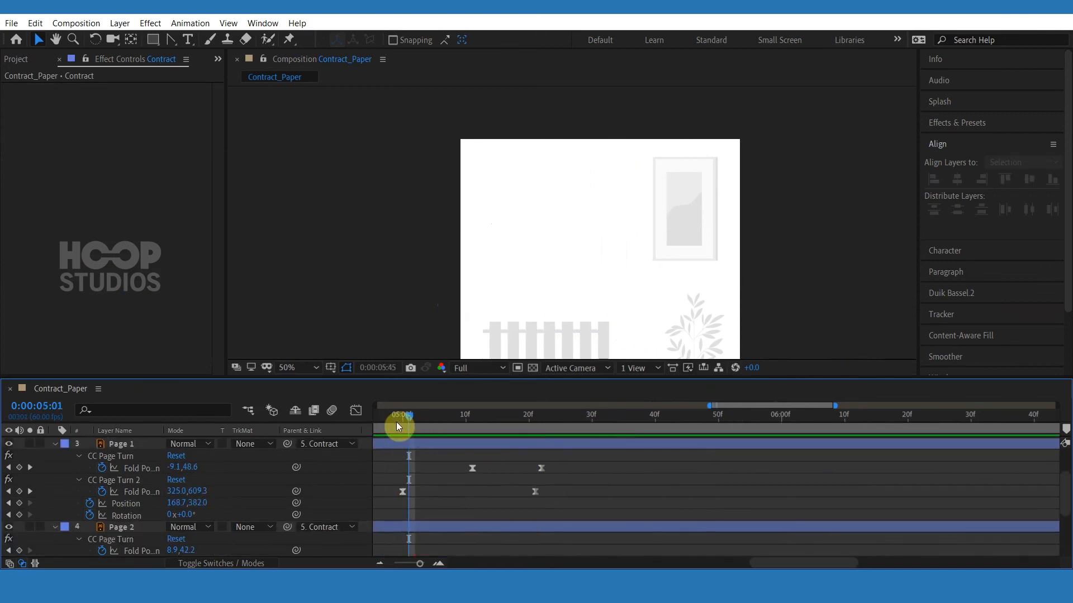
Move Page 1's last top-left fold keyframe later and ease its fold keyframes in the Graph Editor.
left_click(541, 469)
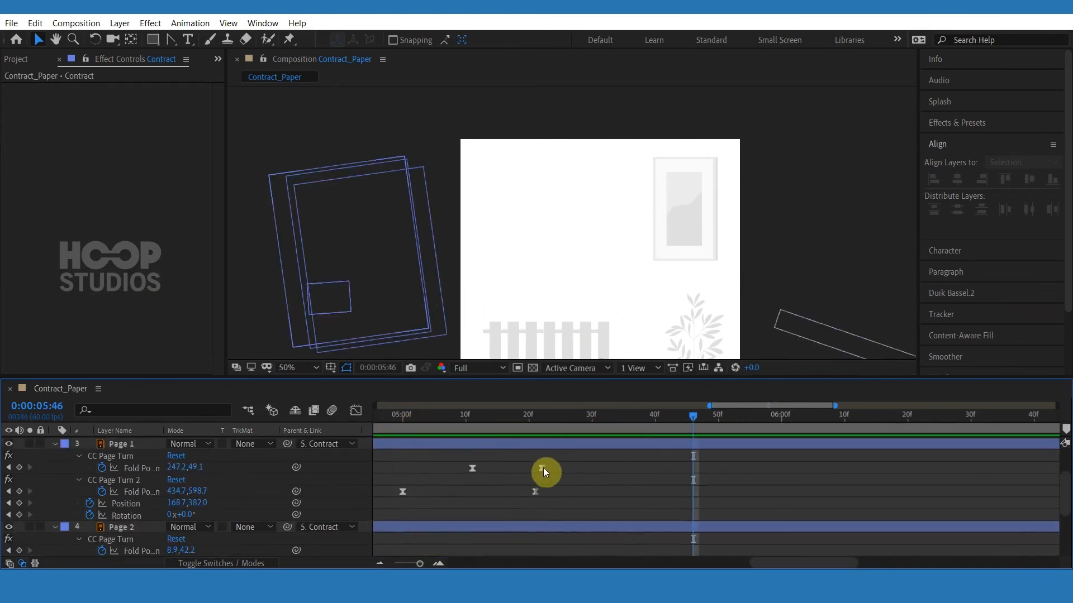
left_click_drag(543, 470, 579, 469)
left_click_drag(525, 425, 472, 425)
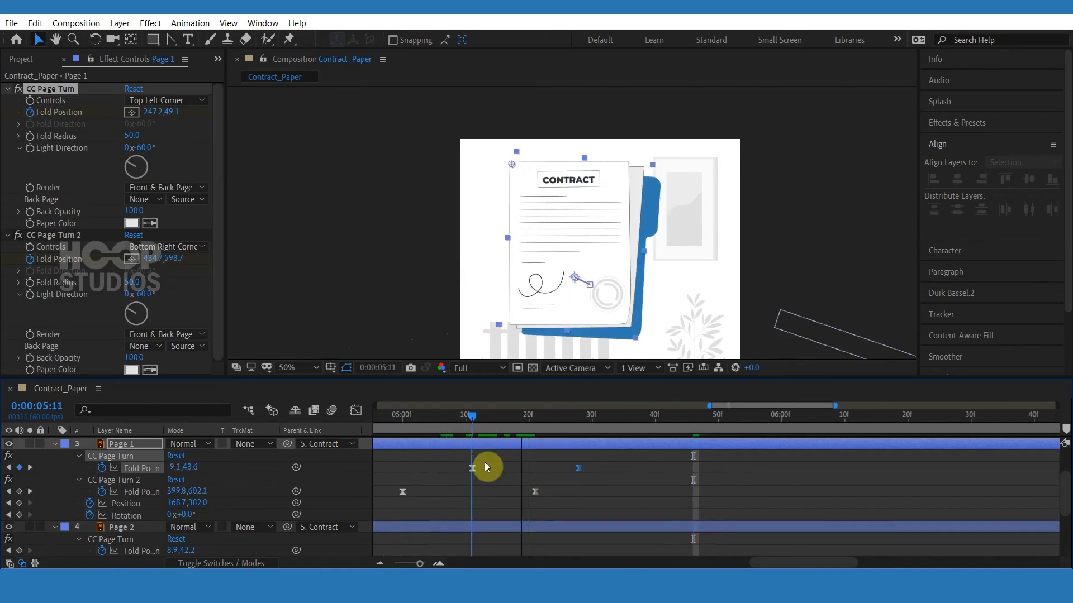
left_click_drag(484, 462, 463, 472)
left_click(356, 411)
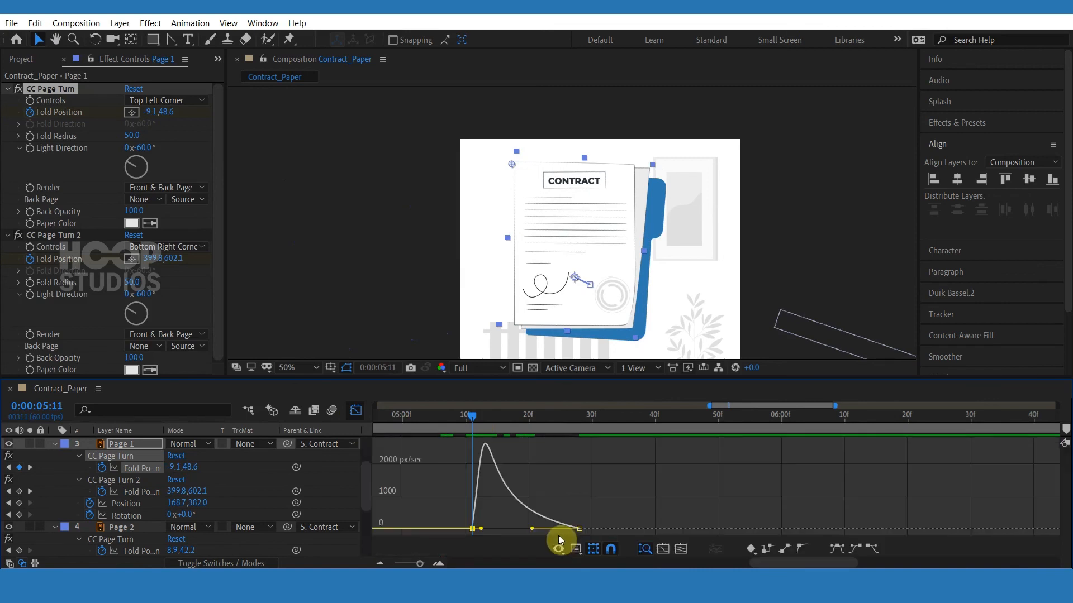
left_click_drag(532, 527, 556, 527)
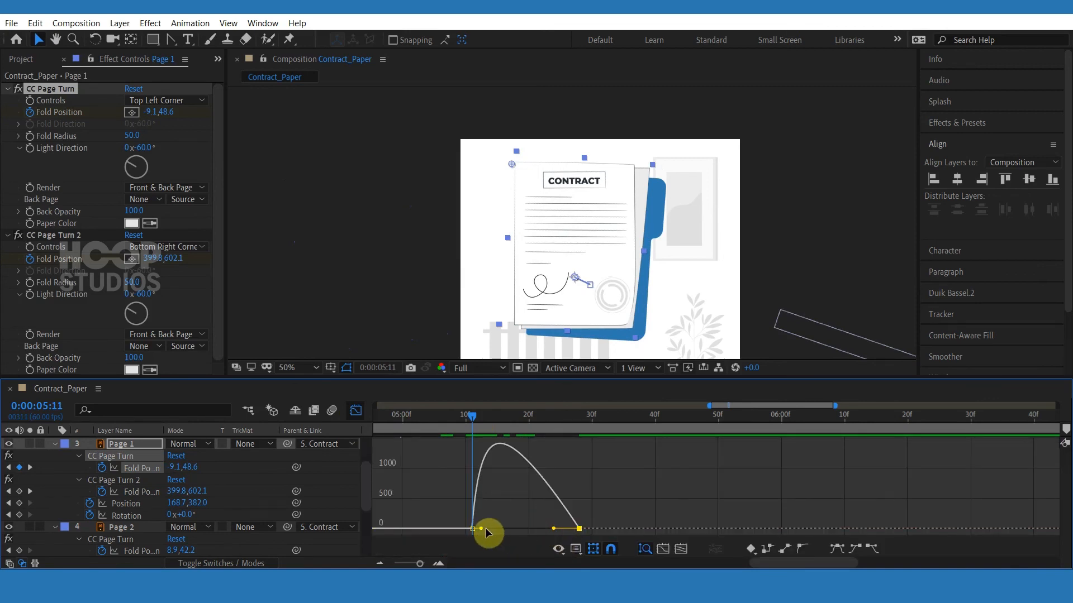
left_click_drag(483, 528, 503, 529)
key("space")
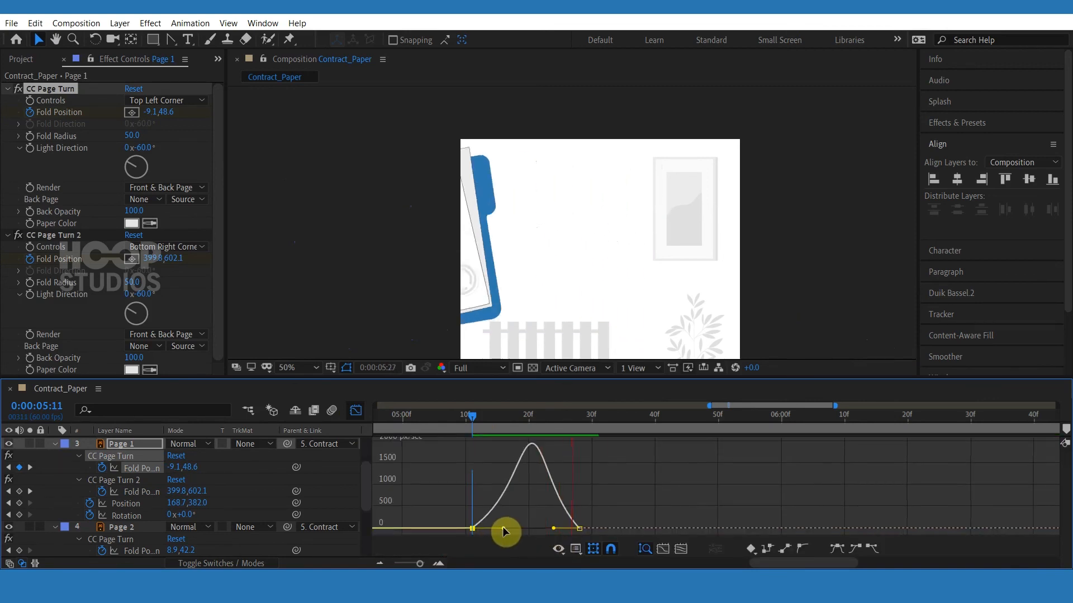
left_click(441, 424)
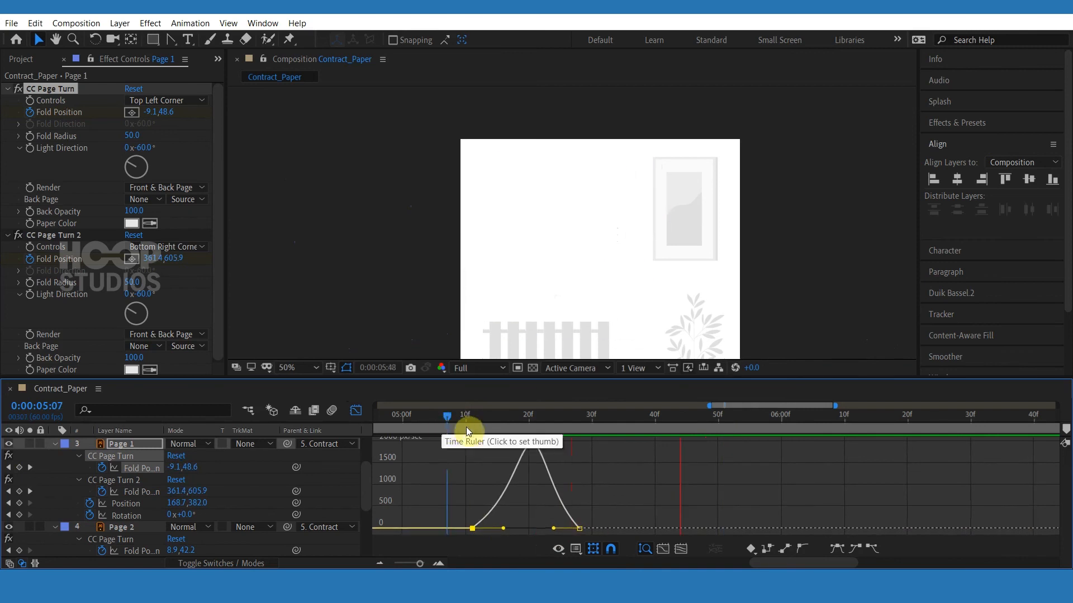
left_click(547, 428)
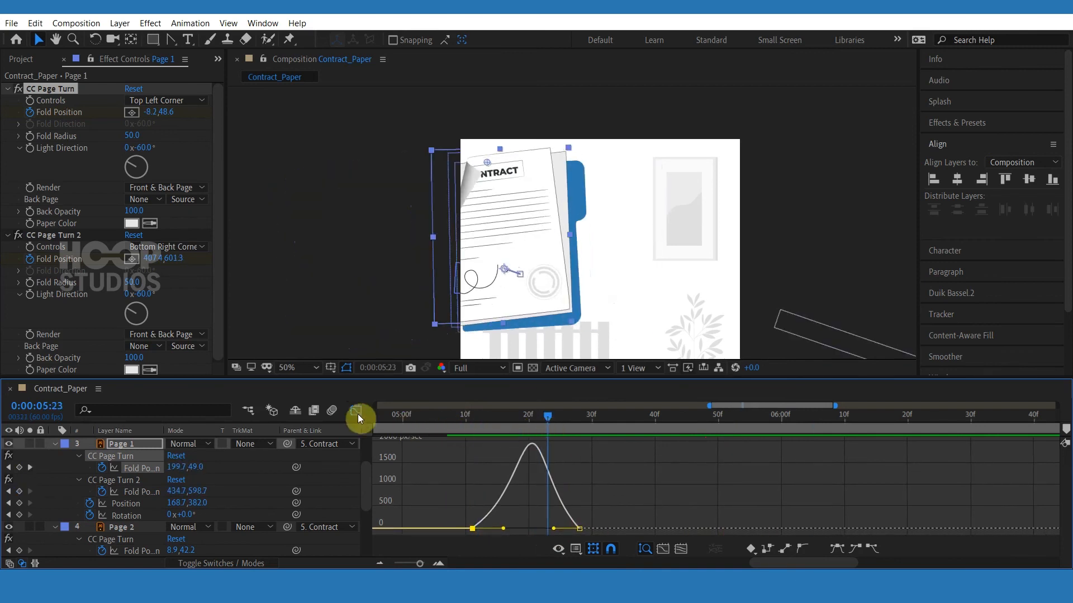
left_click(355, 410)
Nudge Page 1's last top-left fold keyframe to 0:00:05:28 and preview.
left_click_drag(578, 468, 565, 468)
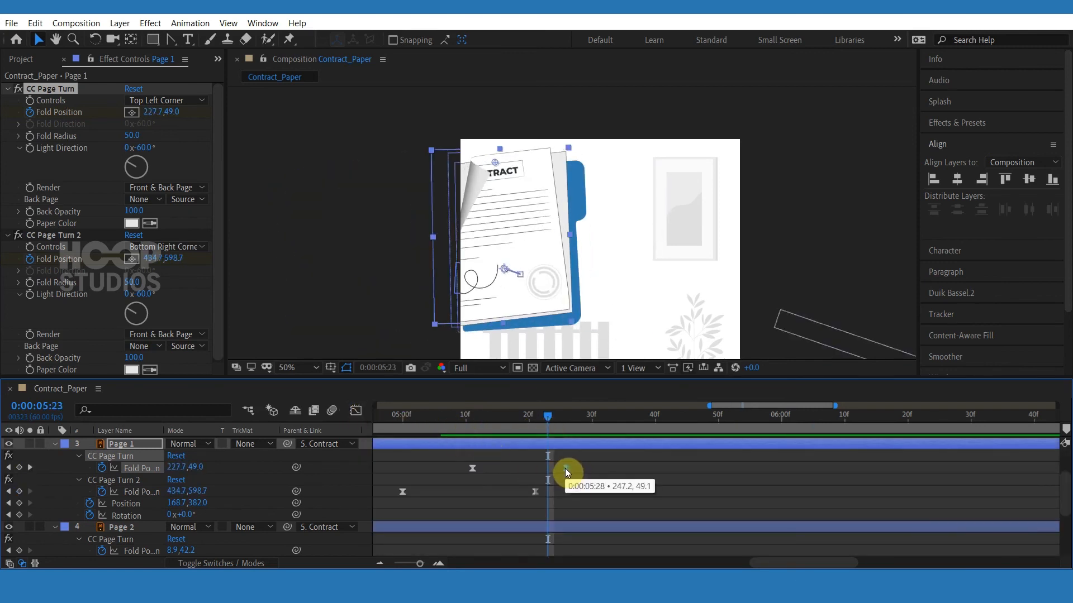
left_click(419, 428)
key("space")
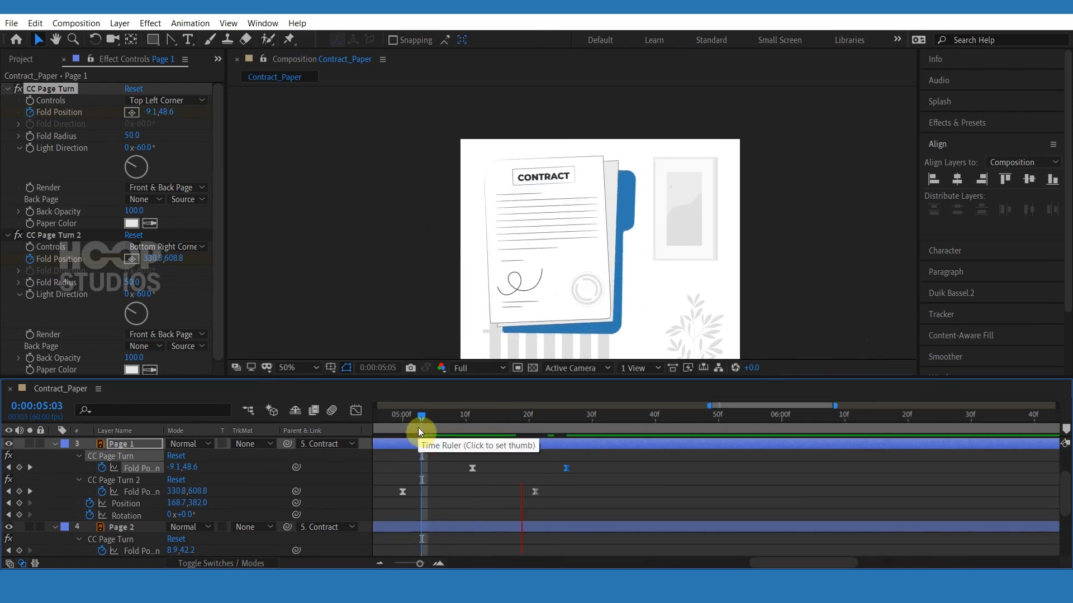
Move both of Page 1's top-left fold keyframes earlier and preview the curl.
left_click_drag(422, 429, 474, 430)
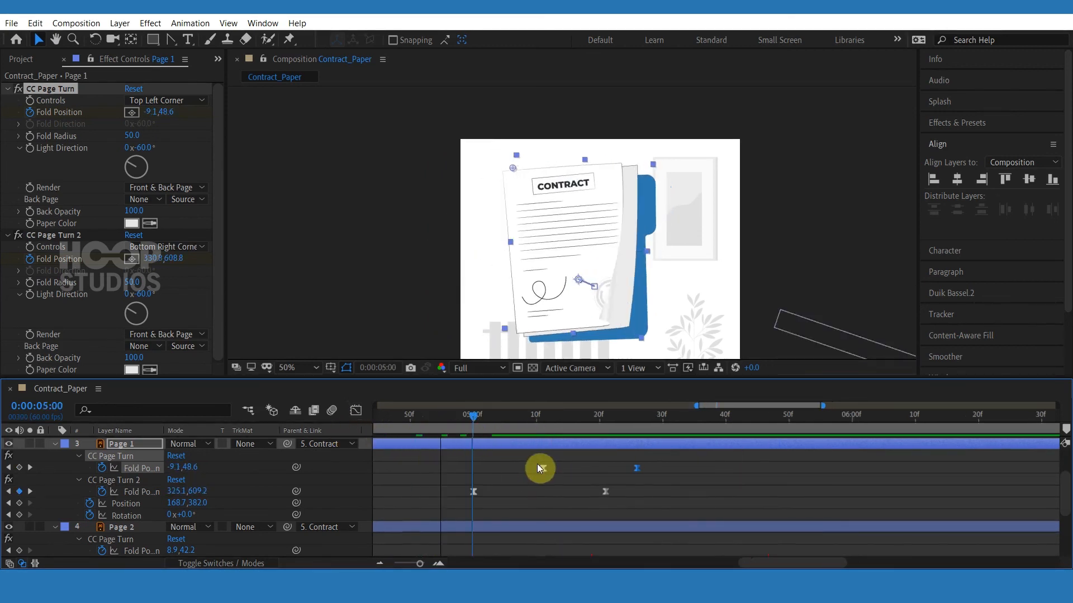
left_click_drag(543, 469, 518, 468)
left_click_drag(637, 468, 605, 470)
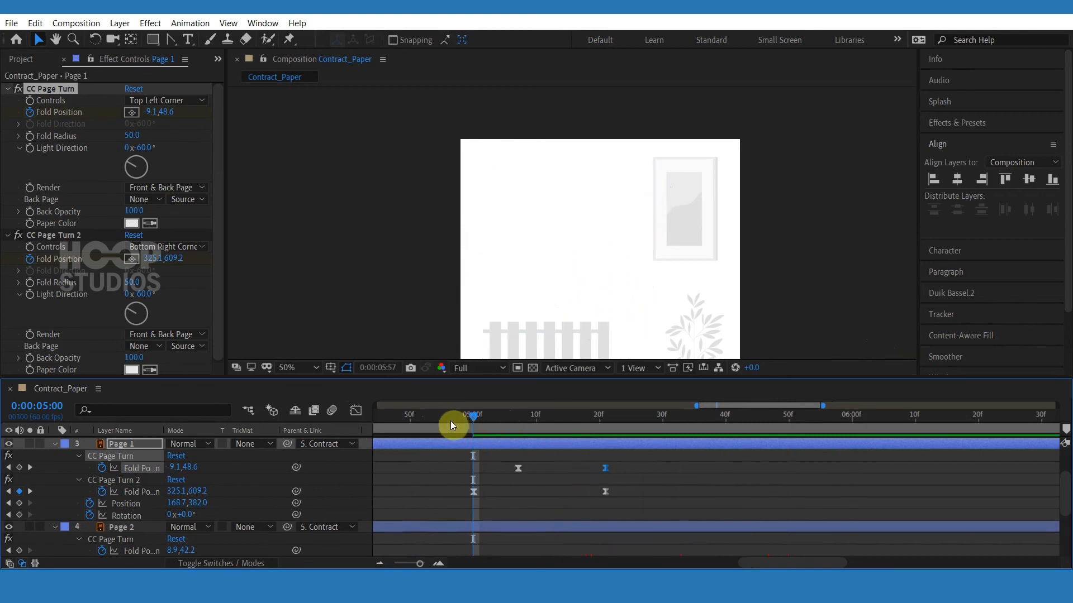
left_click(428, 428)
key("space")
left_click_drag(429, 427, 416, 427)
key("space")
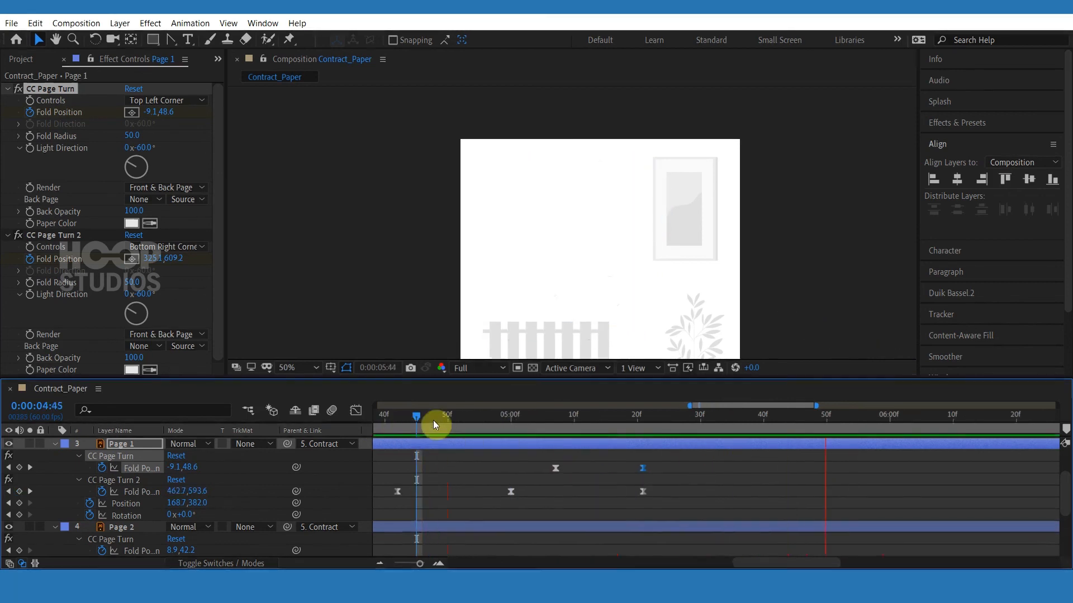
Shift Page 1's first top-left fold keyframe earlier again and preview.
left_click(478, 426)
left_click_drag(555, 468, 524, 468)
key("space")
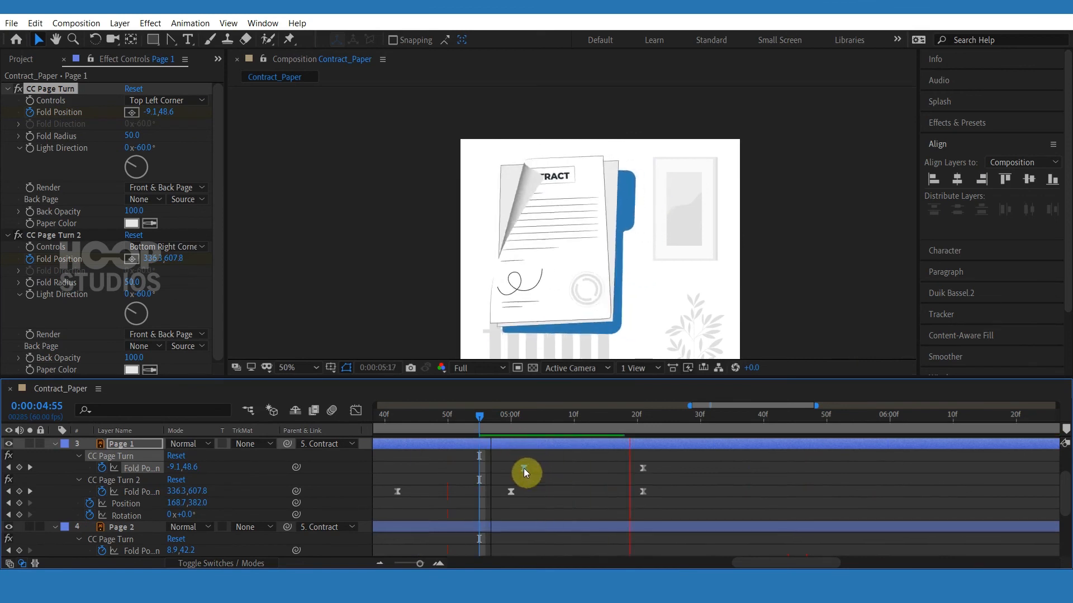
Hide Page 1 and add a Fold Position keyframe to Page 2's first CC Page Turn at 0:00:05:05.
left_click(547, 427)
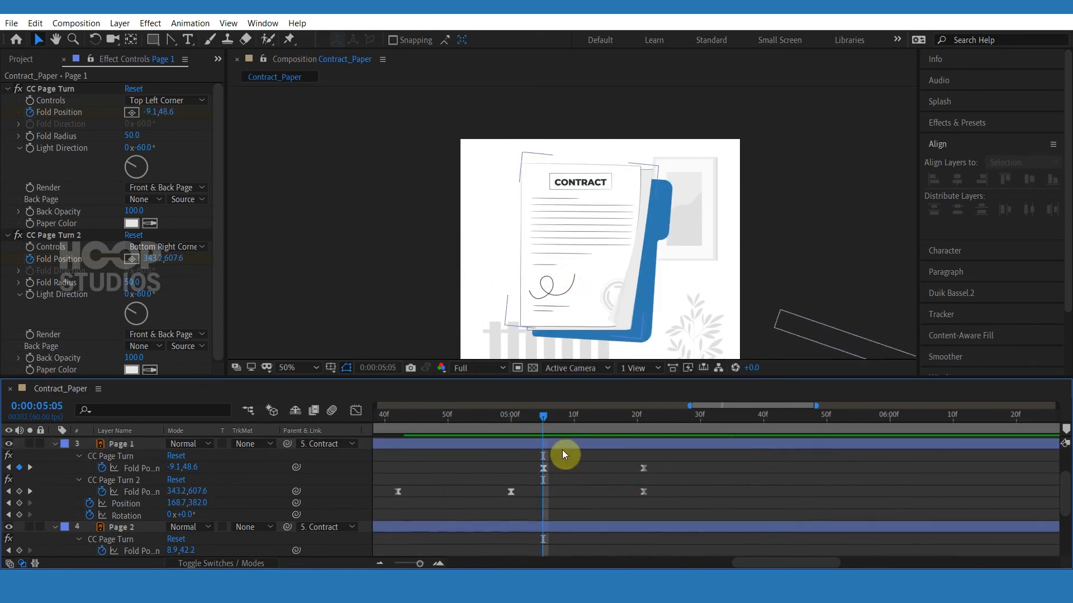
left_click(561, 446)
left_click(9, 444)
scroll(609, 517, "down", 1)
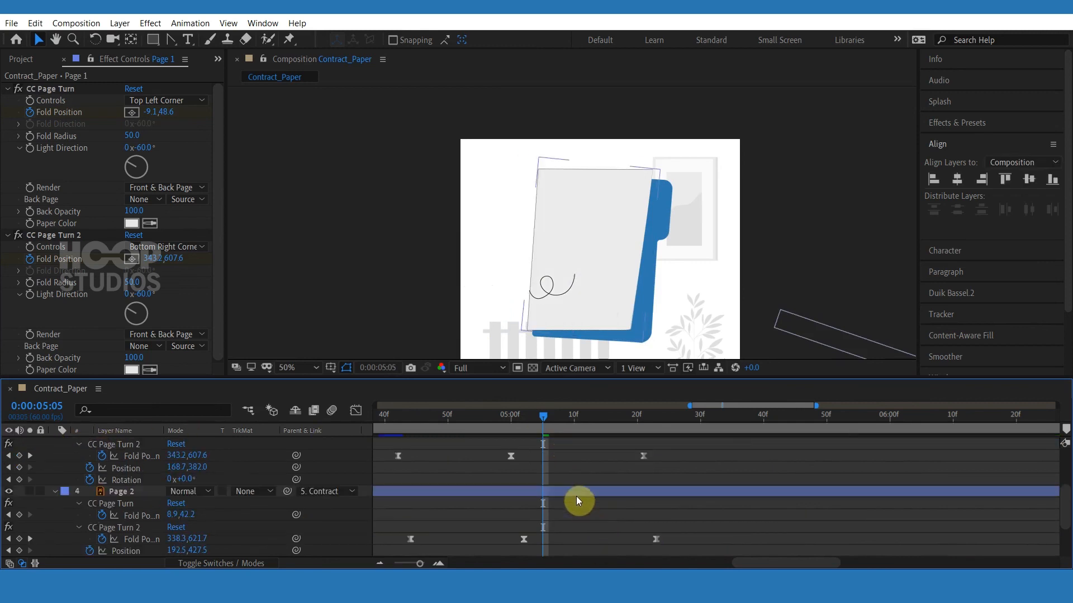
left_click(575, 493)
left_click(19, 515)
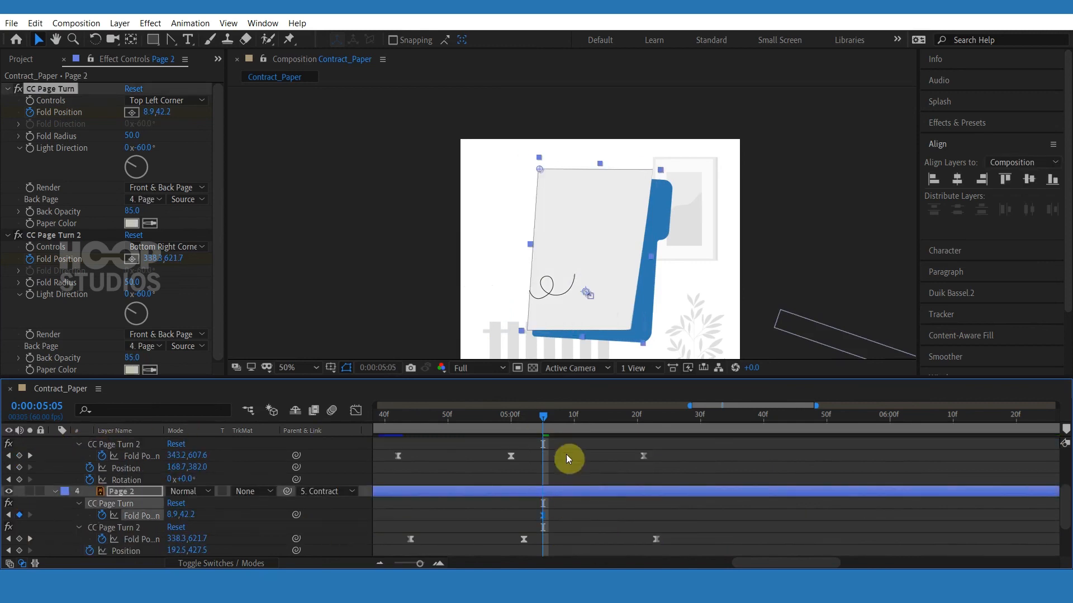
At 0:00:05:21, drag Page 2's top-left fold to about 122.7,30.4.
left_click(572, 419)
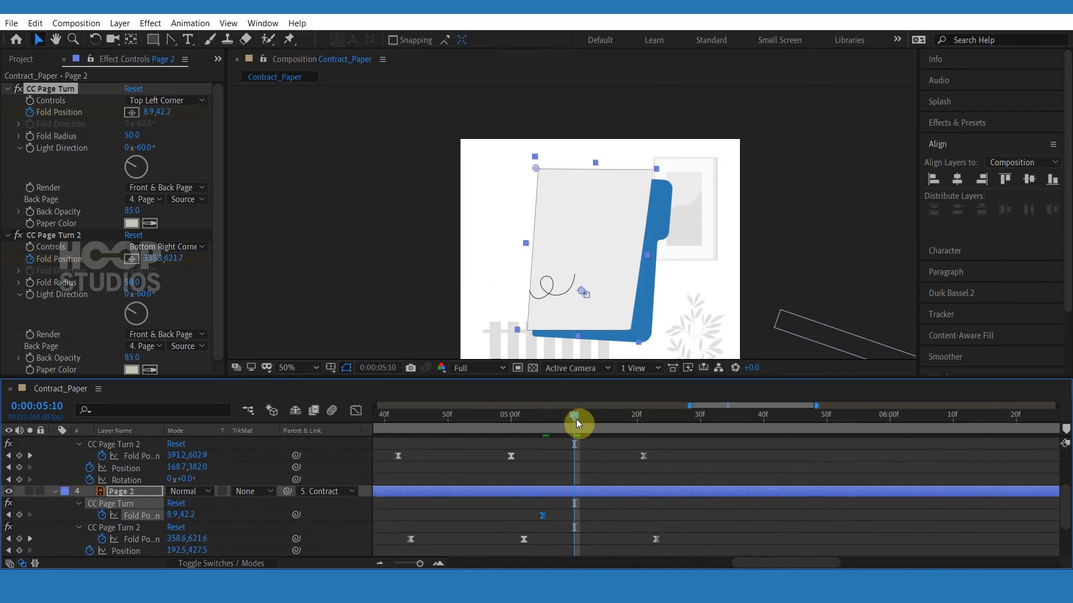
scroll(581, 420, "up", 3)
left_click_drag(591, 421, 641, 476)
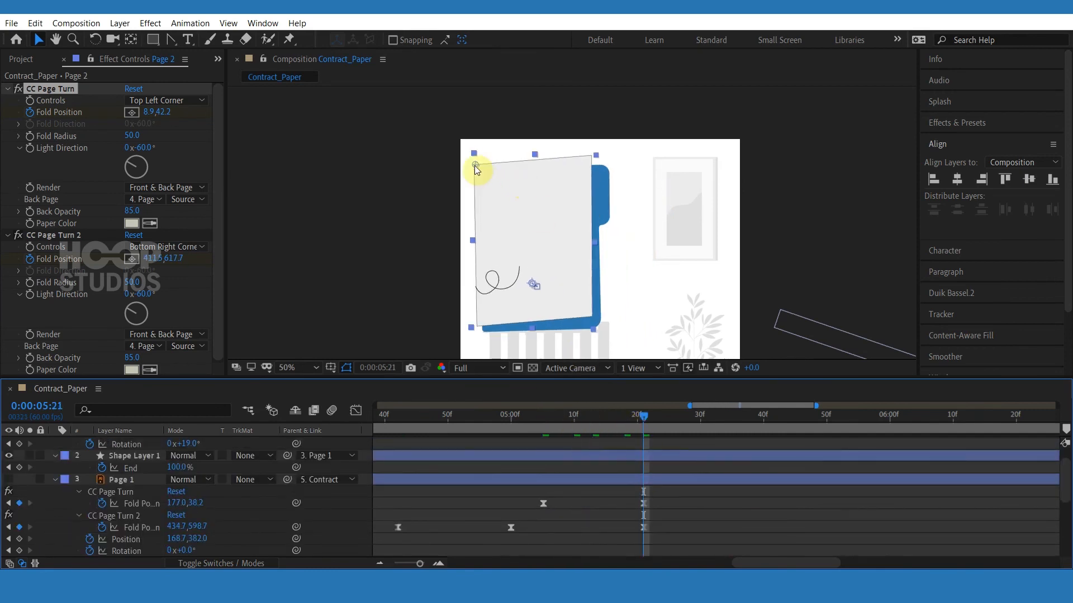
left_click_drag(475, 168, 506, 162)
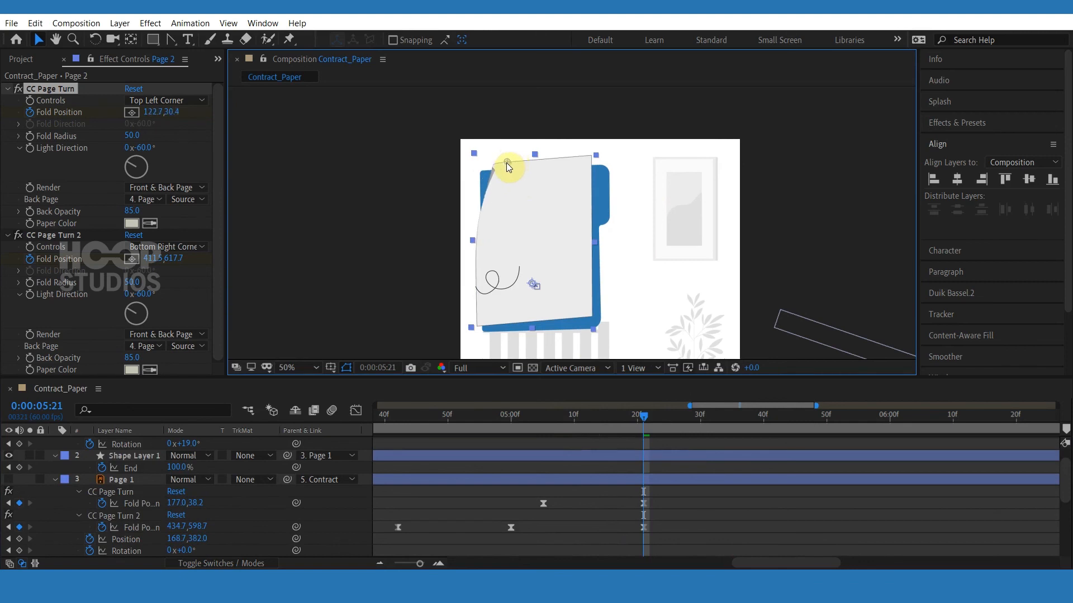
Ease Page 2's new top-left fold keyframes in the Graph Editor.
scroll(628, 487, "down", 3)
left_click_drag(652, 515, 633, 523)
left_click(356, 410)
left_click_drag(552, 529, 632, 528)
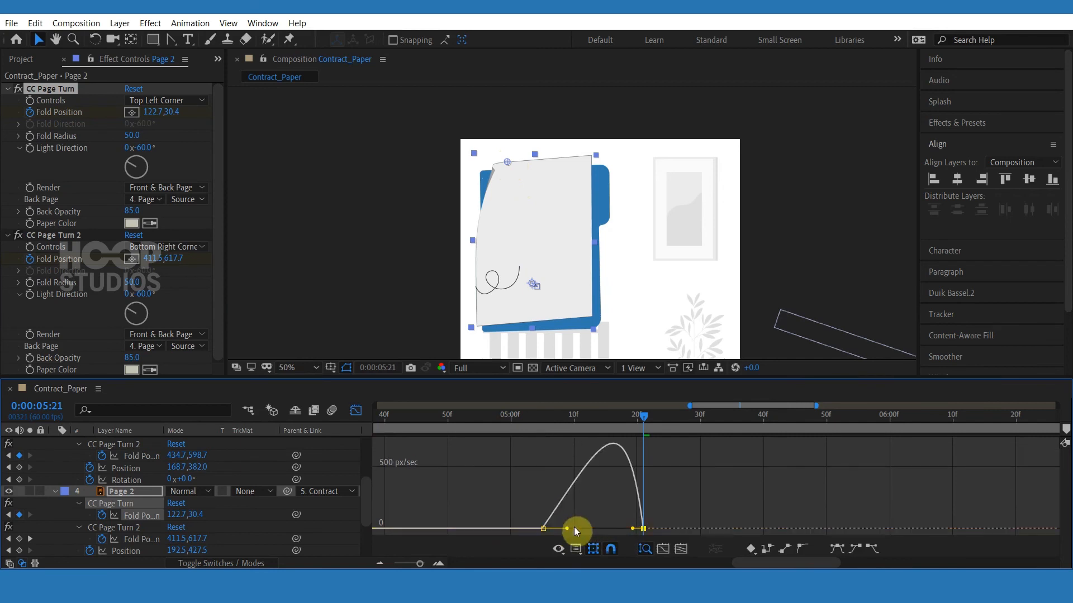
left_click(356, 411)
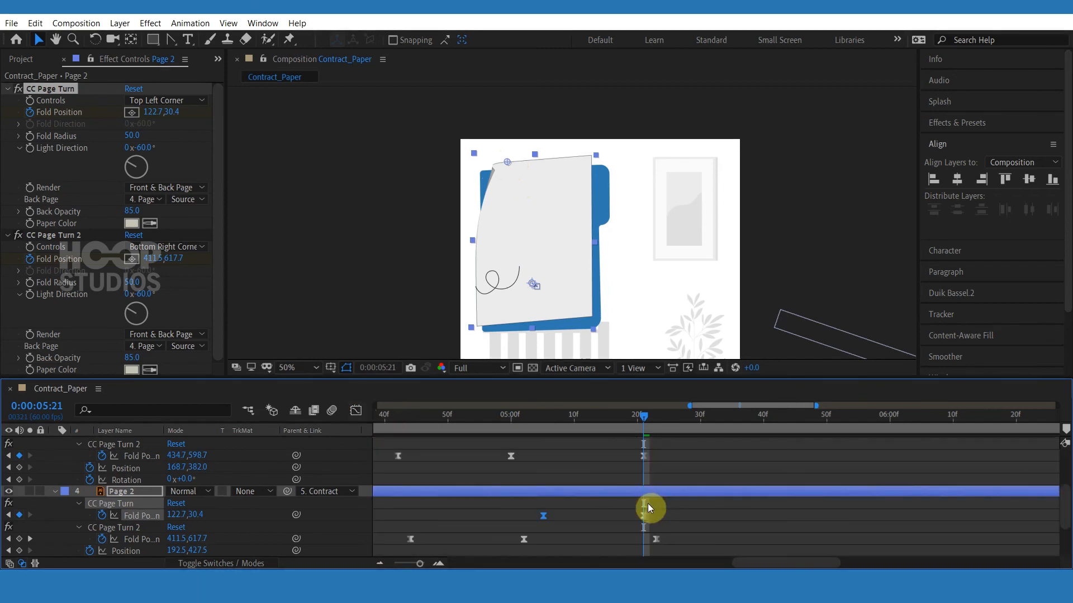
Show Page 1 again and scrub through the page-turn animation.
left_click_drag(565, 418, 536, 419)
scroll(73, 484, "up", 3)
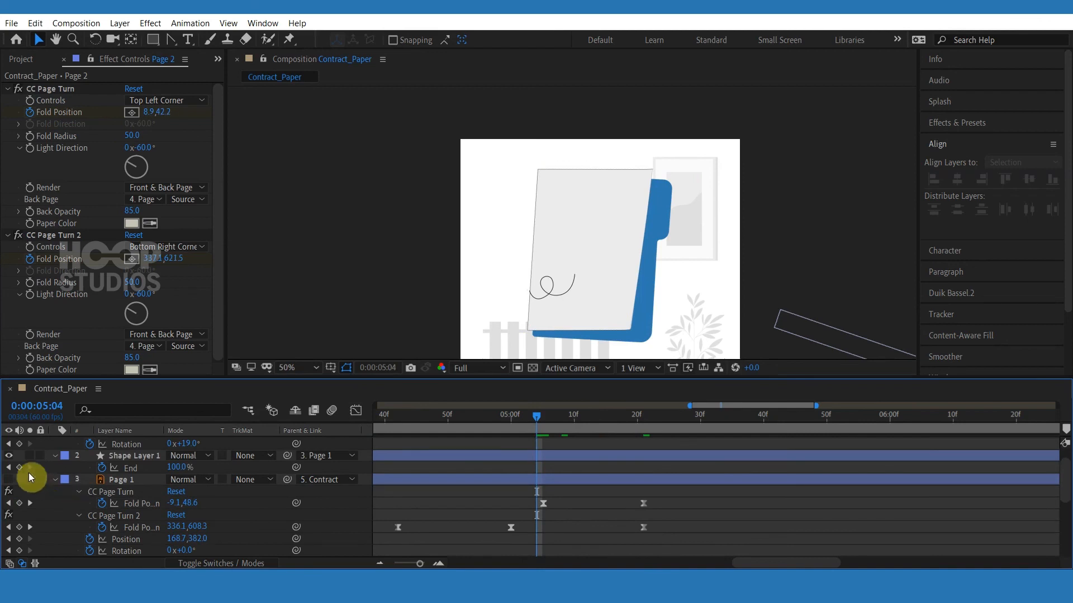
scroll(68, 492, "up", 1)
left_click(8, 501)
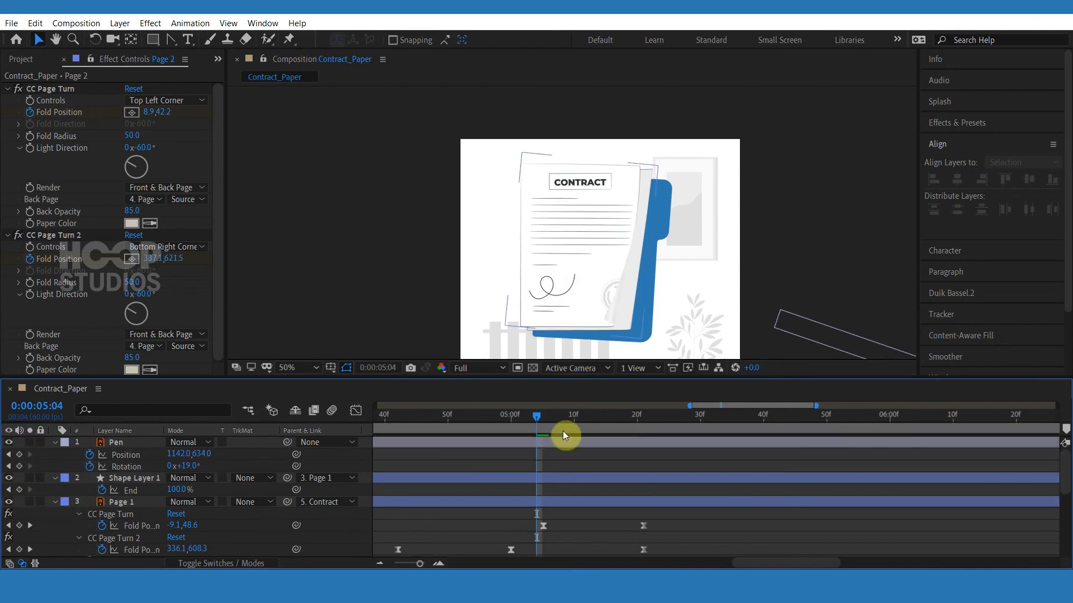
left_click_drag(539, 420, 427, 417)
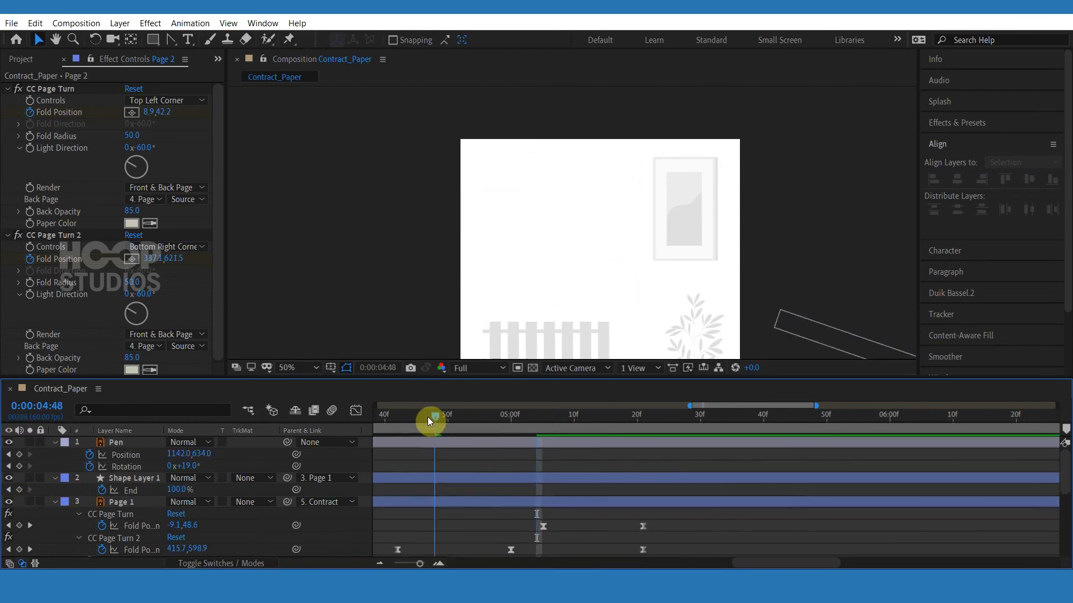
left_click(460, 417)
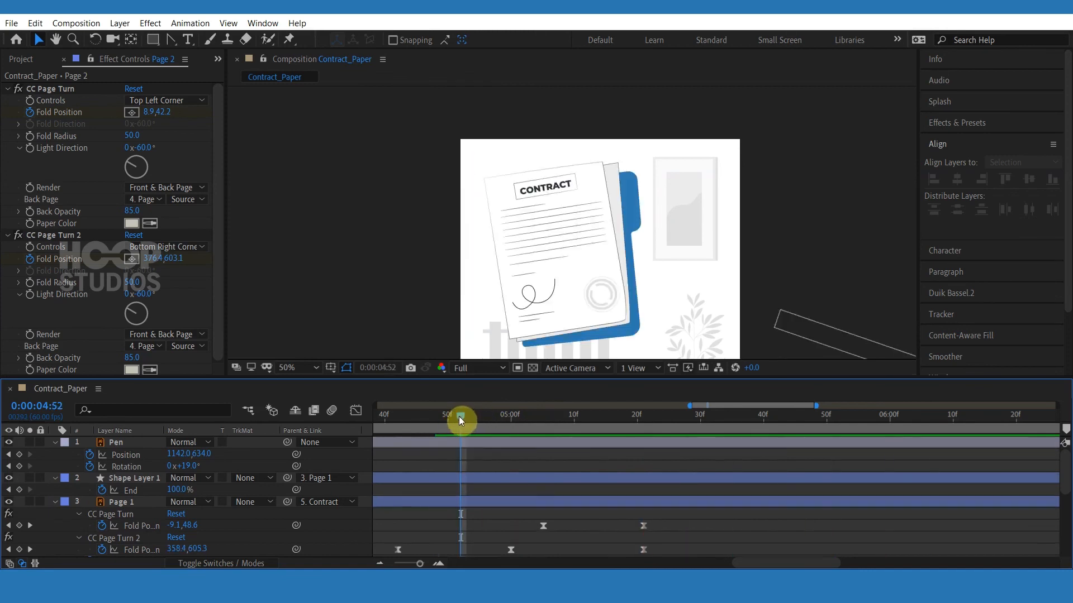